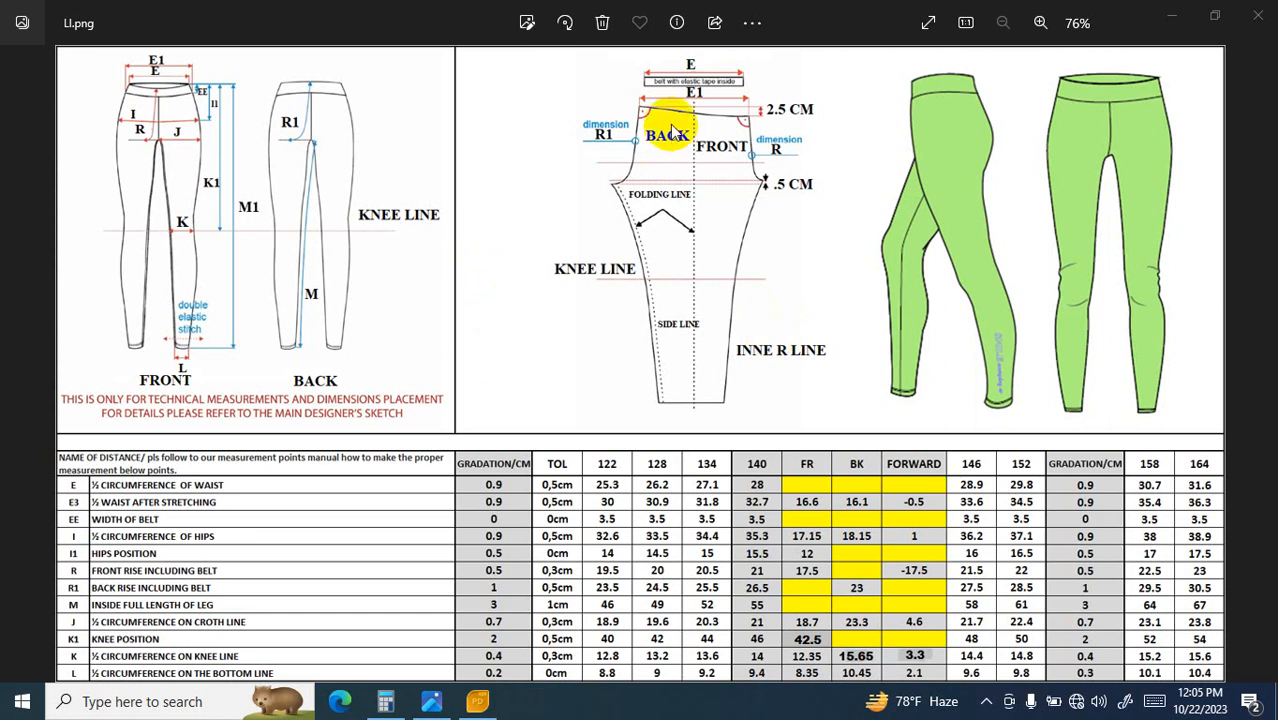
Step: Examine the waist drop and crotch offset dimensions on the front and back leggings pattern diagram
{"action": "scroll", "coordinate": [670, 133], "scroll_direction": "up", "scroll_amount": 3}
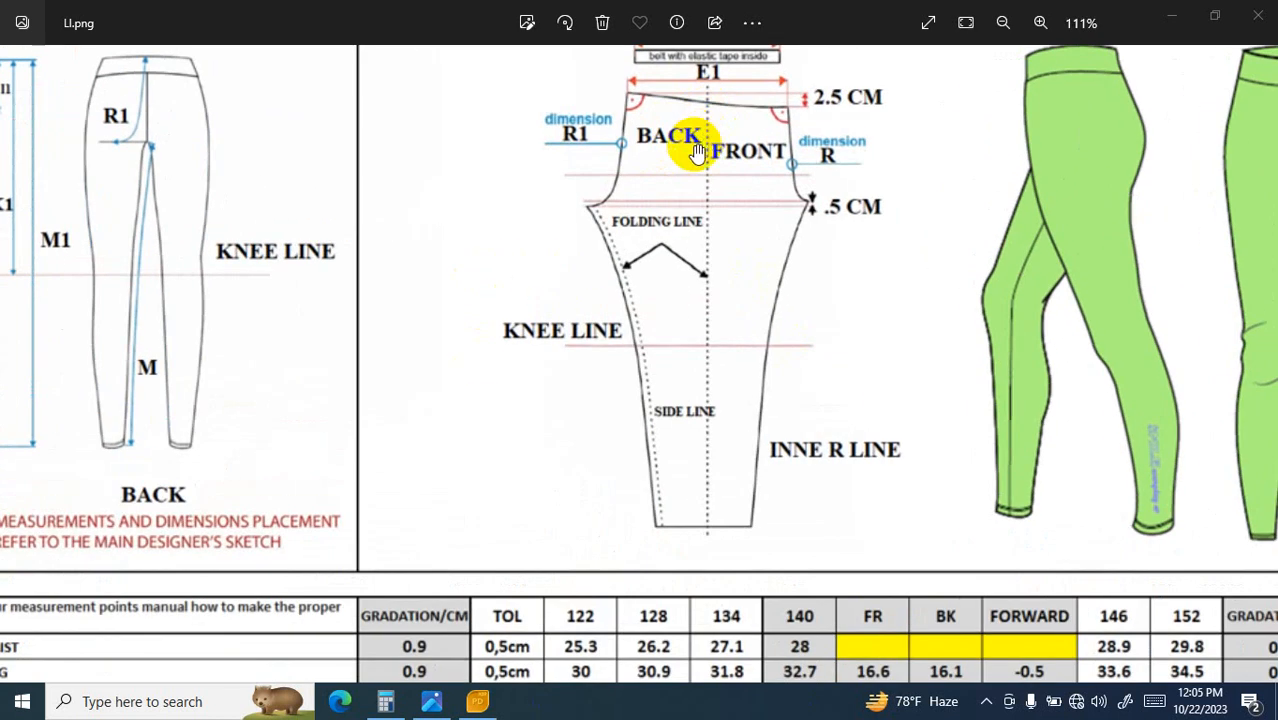
{"action": "scroll", "coordinate": [674, 150], "scroll_direction": "down", "scroll_amount": 3}
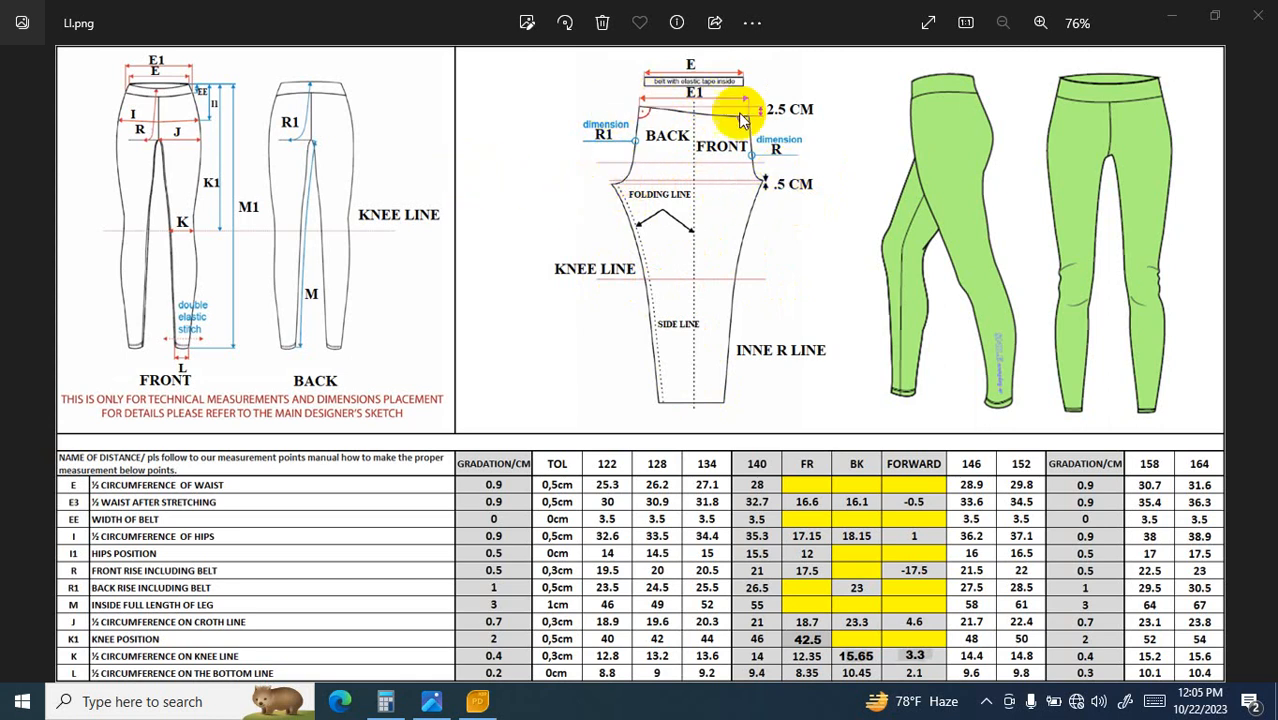
{"action": "scroll", "coordinate": [718, 112], "scroll_direction": "up", "scroll_amount": 2}
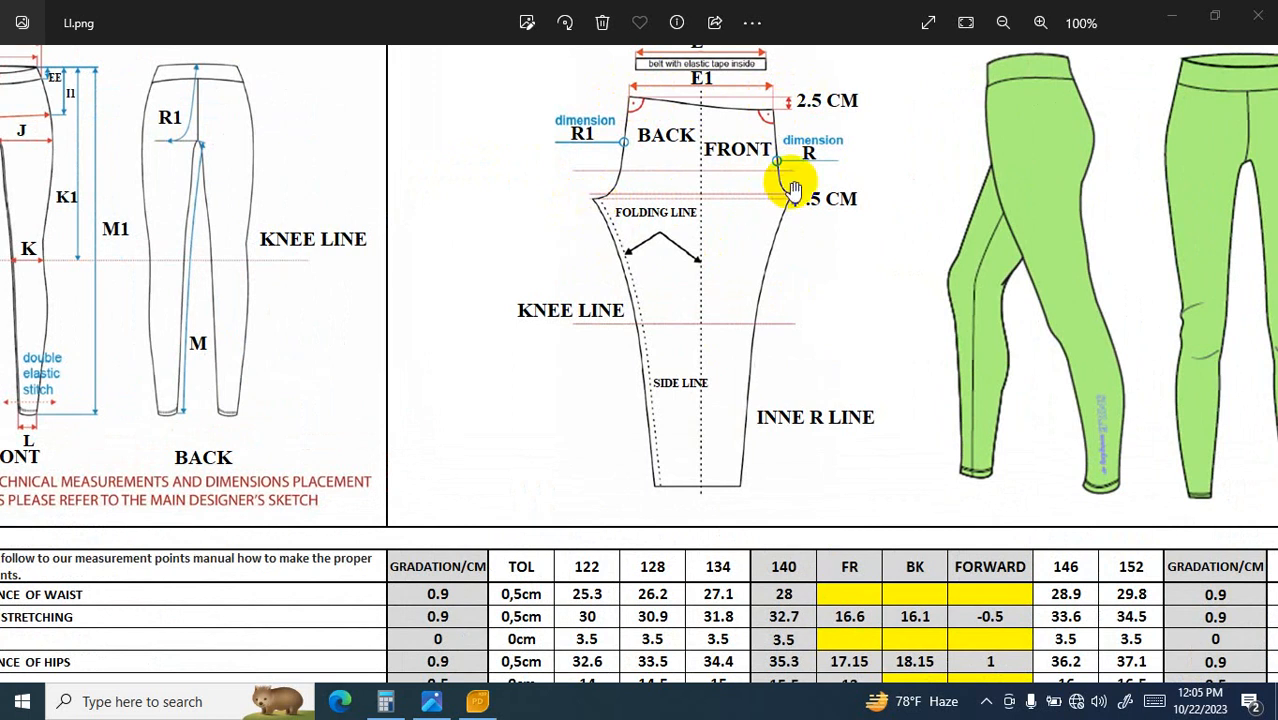
{"action": "scroll", "coordinate": [808, 206], "scroll_direction": "down", "scroll_amount": 2}
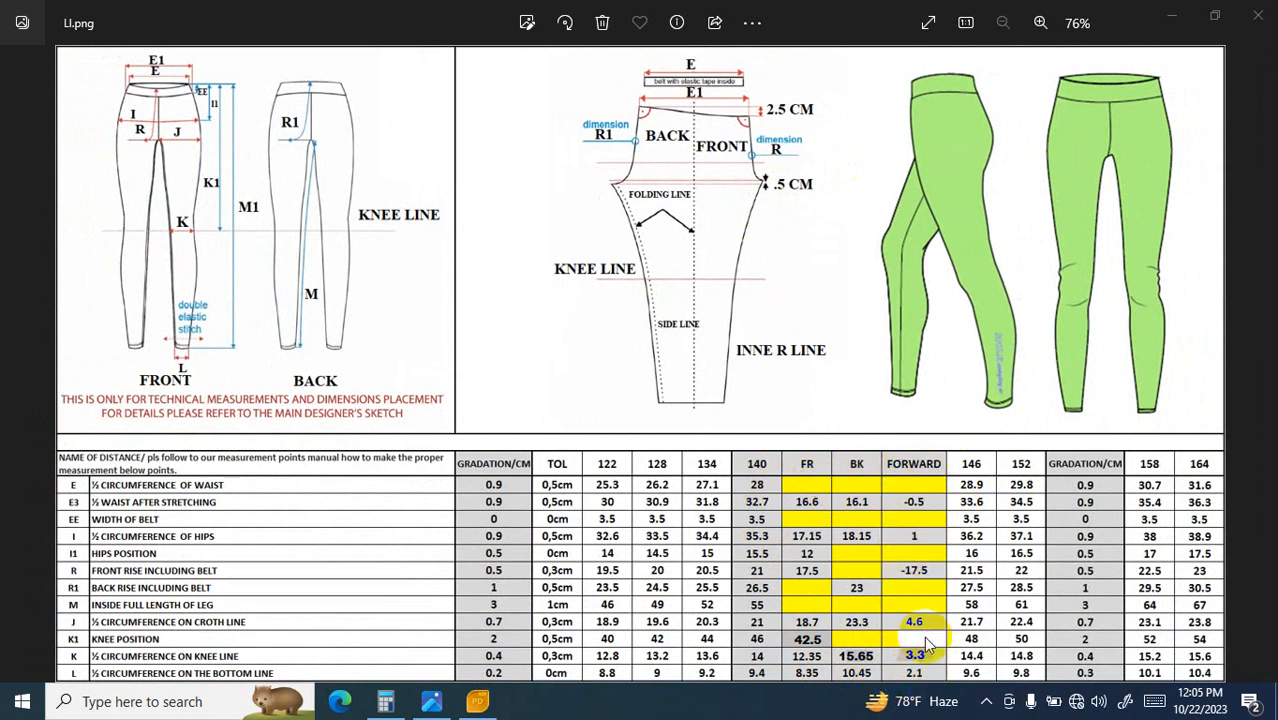
Step: In Calculator, work out the front width on the bottom line for size 140 as 9.4 ÷ 9 × 8
{"action": "left_click", "coordinate": [386, 703]}
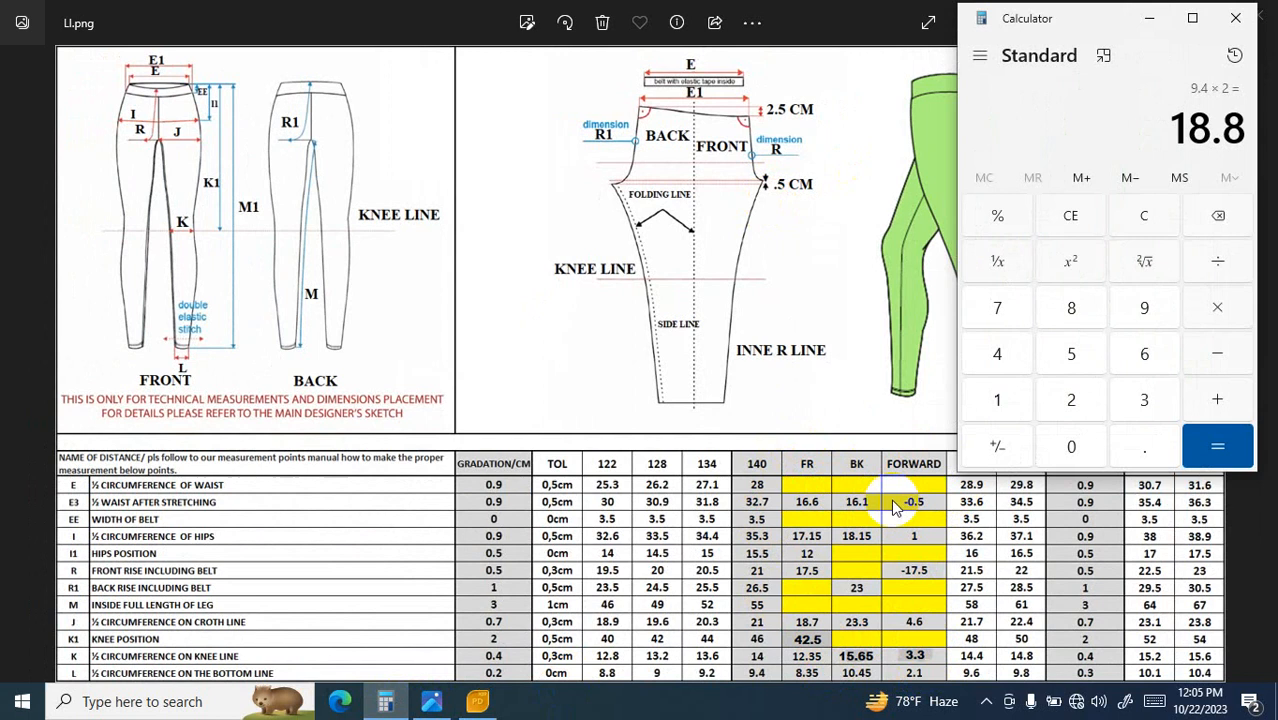
{"action": "left_click", "coordinate": [1144, 215]}
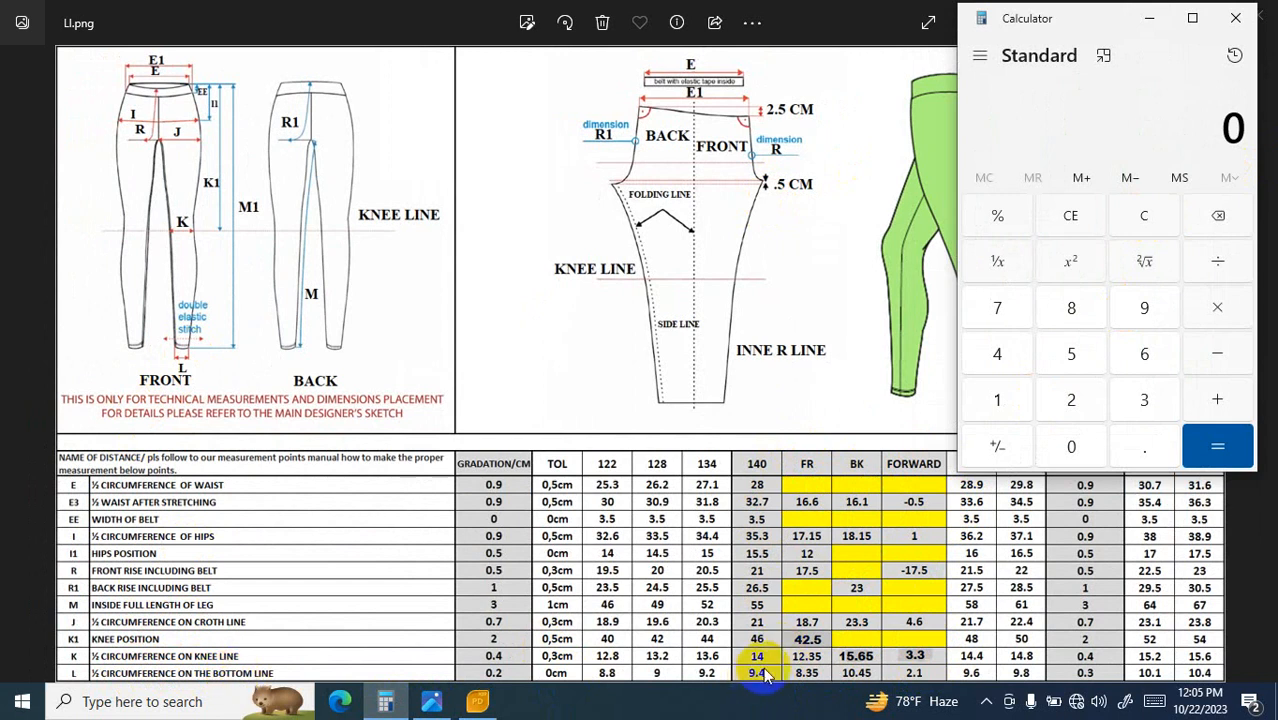
{"action": "left_click", "coordinate": [1144, 310]}
{"action": "left_click", "coordinate": [1132, 446]}
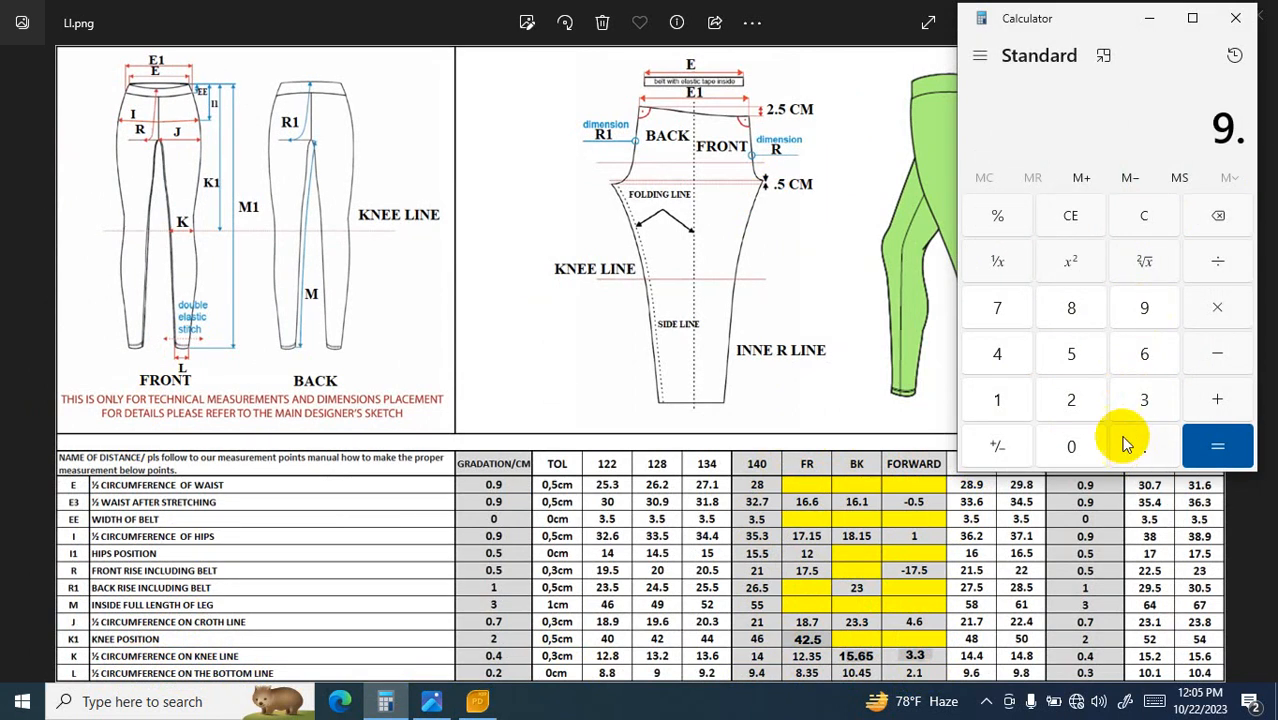
{"action": "left_click", "coordinate": [1000, 354]}
{"action": "left_click", "coordinate": [1217, 262]}
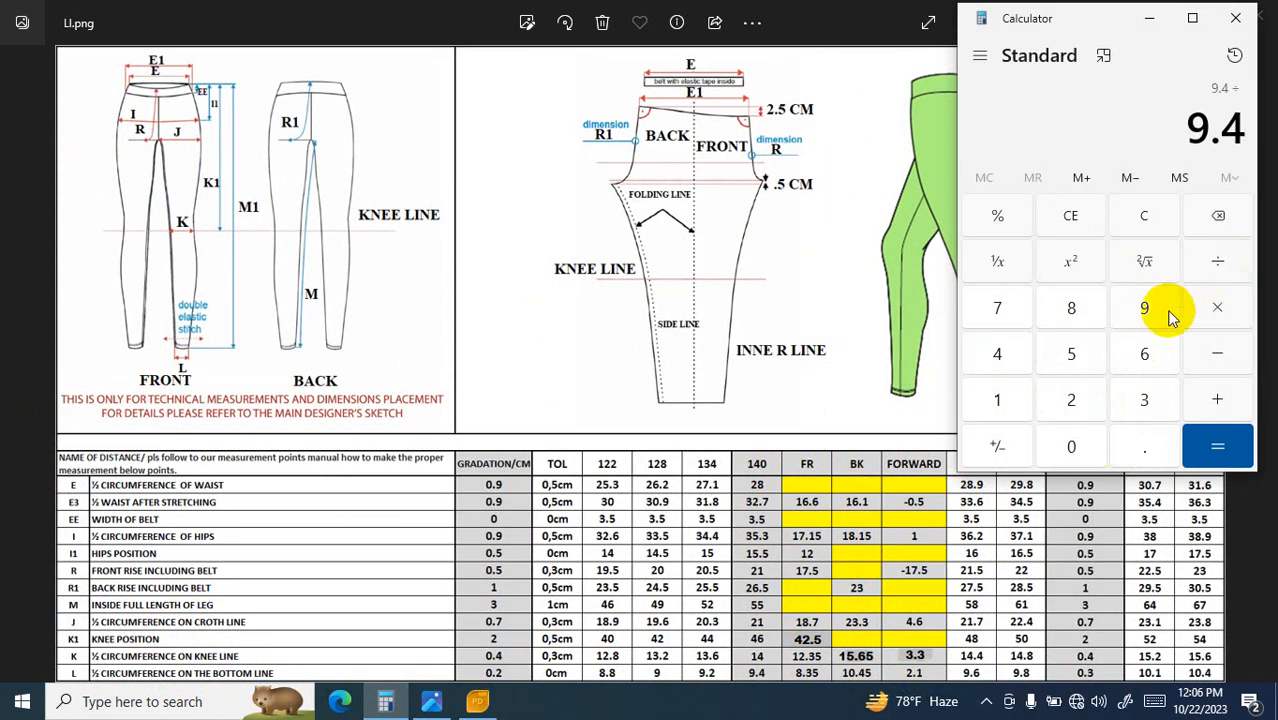
{"action": "left_click", "coordinate": [1144, 308]}
{"action": "left_click", "coordinate": [1217, 446]}
{"action": "left_click", "coordinate": [1217, 310]}
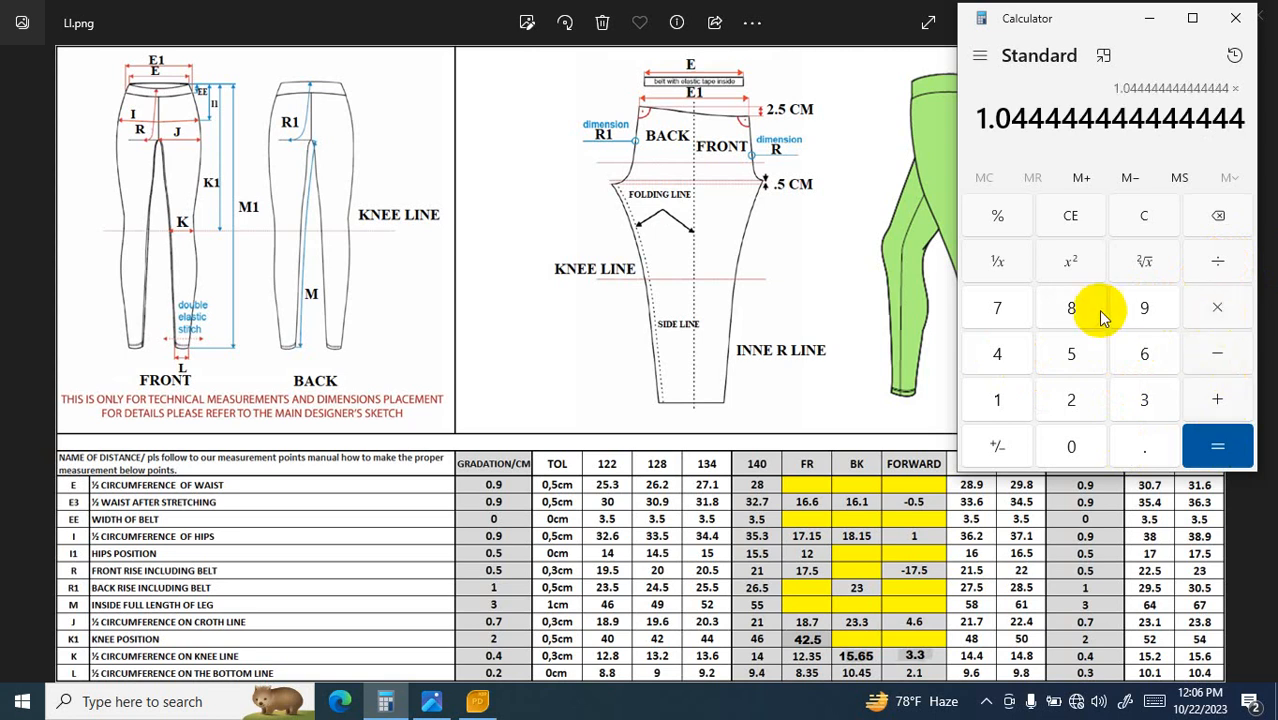
{"action": "left_click", "coordinate": [1071, 308]}
{"action": "left_click", "coordinate": [1217, 446]}
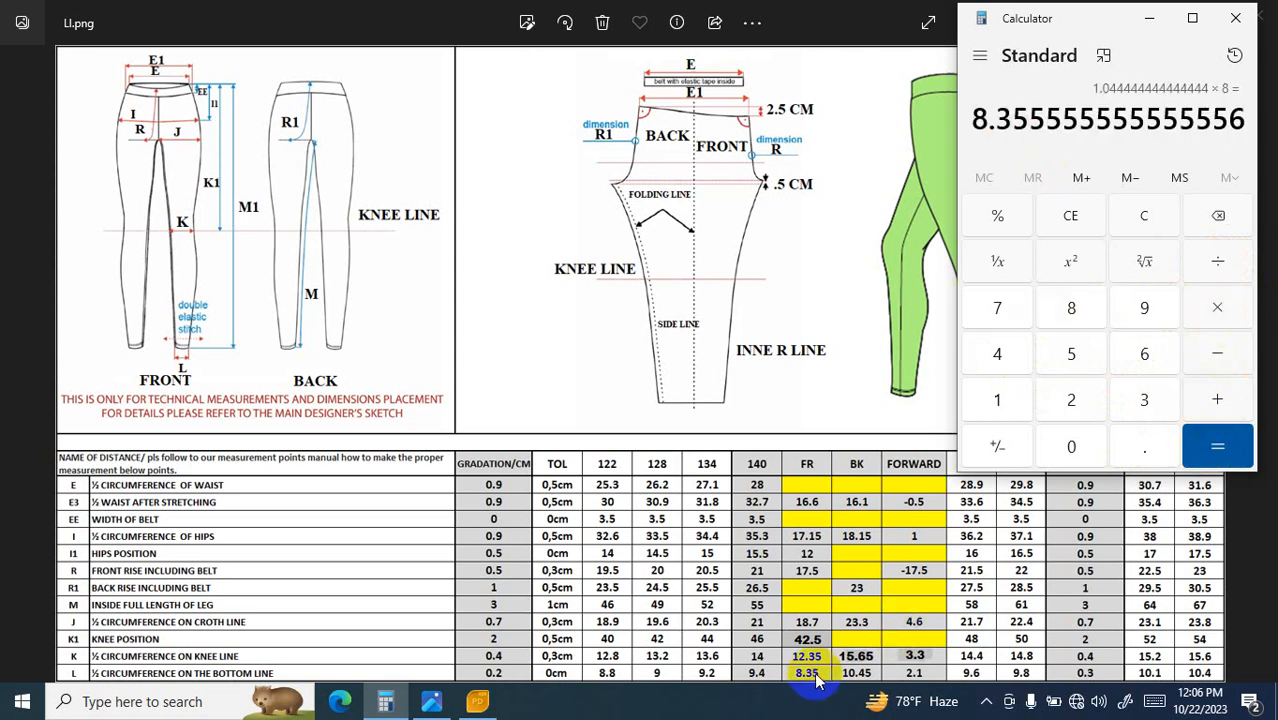
Step: Clear the calculation and double the size 140 bottom line half-circumference, 9.4 × 2
{"action": "left_click", "coordinate": [1218, 216]}
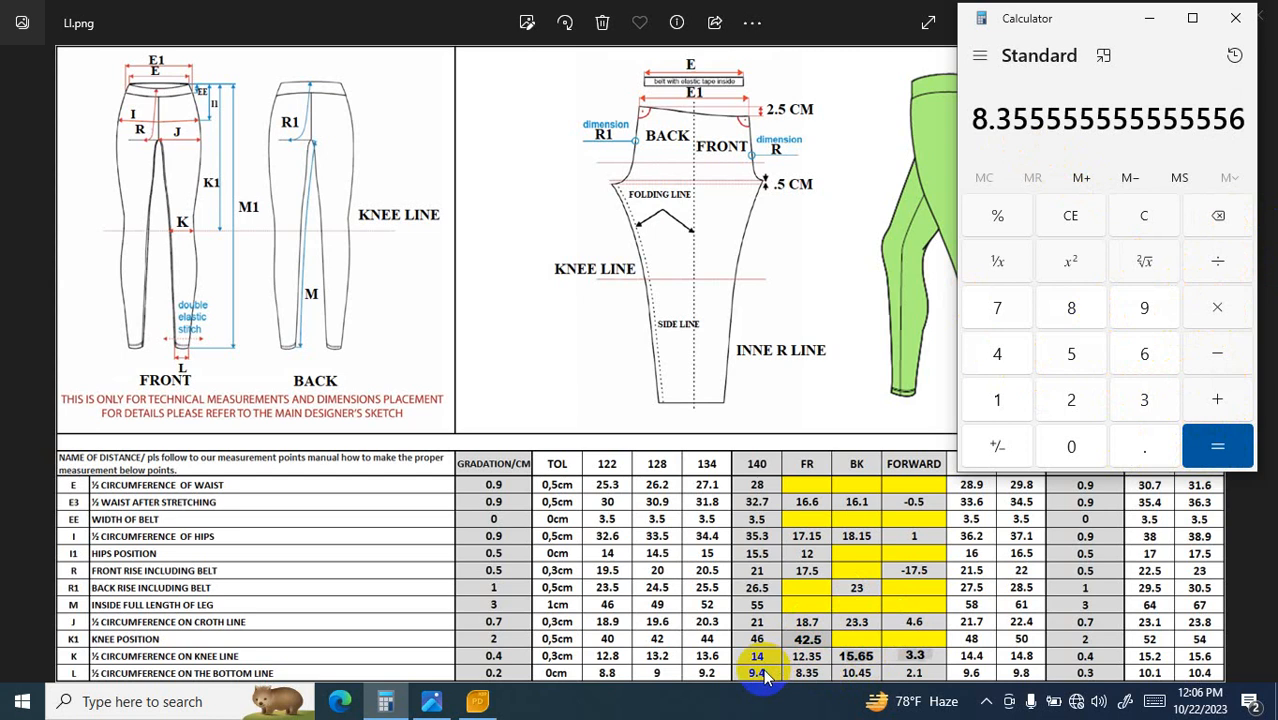
{"action": "left_click", "coordinate": [1144, 216]}
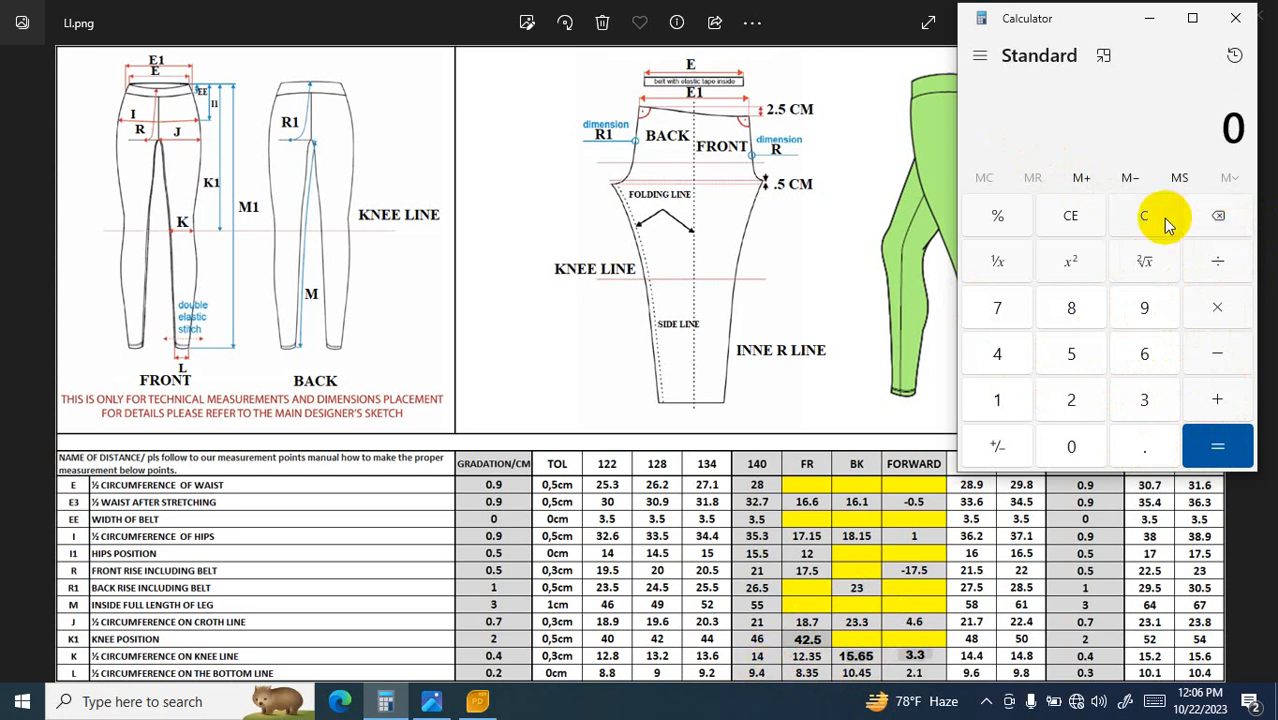
{"action": "left_click", "coordinate": [1144, 308]}
{"action": "left_click", "coordinate": [1144, 447]}
{"action": "left_click", "coordinate": [1000, 354]}
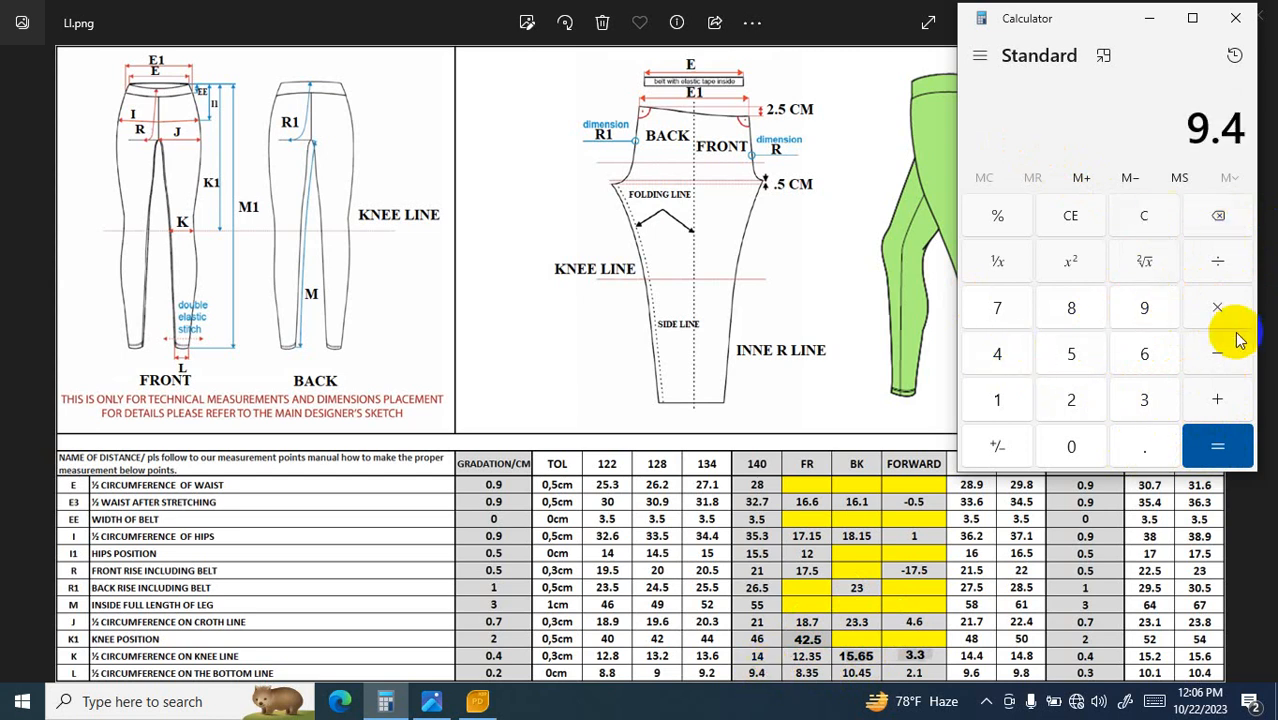
{"action": "left_click", "coordinate": [1070, 399]}
{"action": "left_click", "coordinate": [1217, 447]}
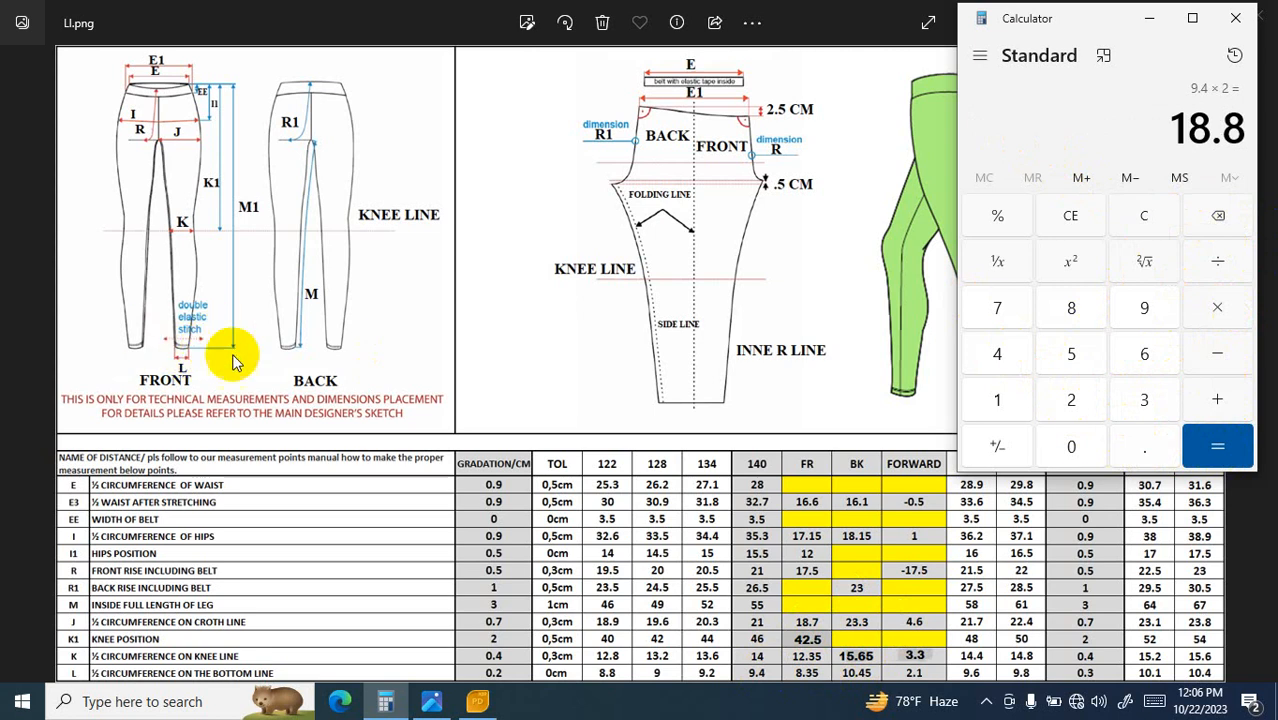
Step: Subtract the front bottom width of 8.35 from the doubled value to get the back bottom width
{"action": "left_click", "coordinate": [1217, 353]}
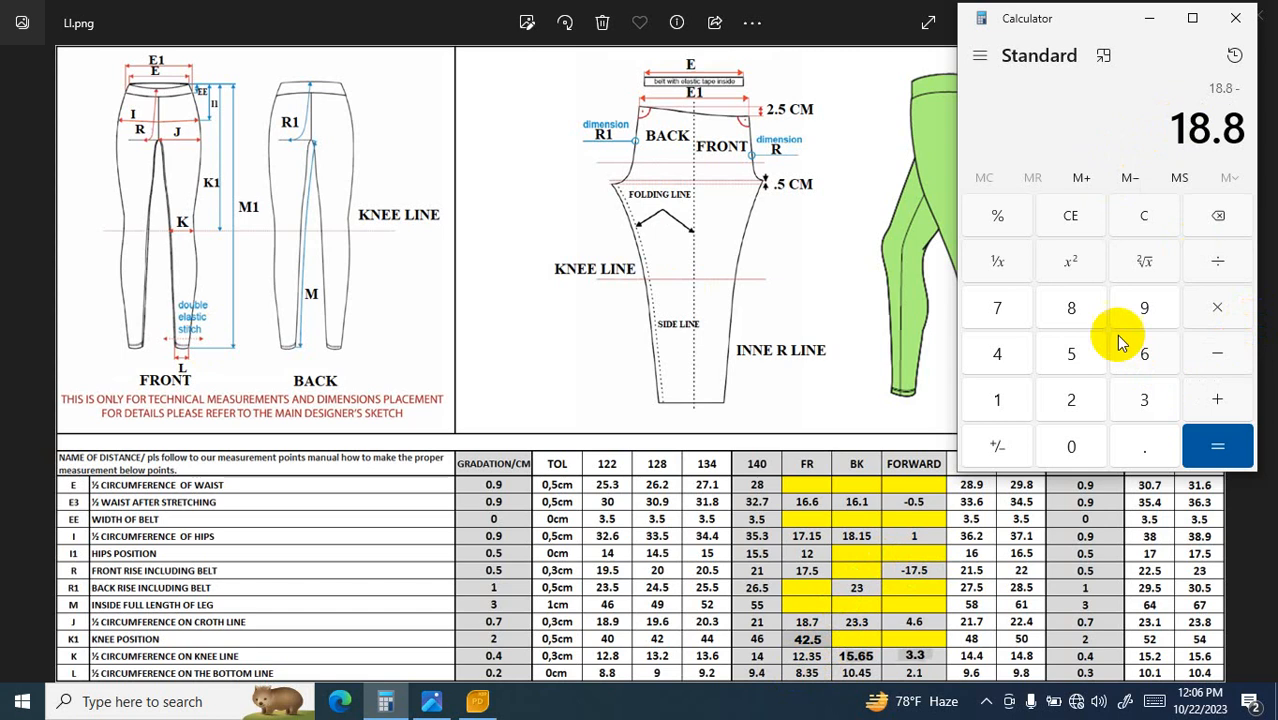
{"action": "left_click", "coordinate": [1074, 308]}
{"action": "left_click", "coordinate": [1143, 450]}
{"action": "left_click", "coordinate": [1144, 400]}
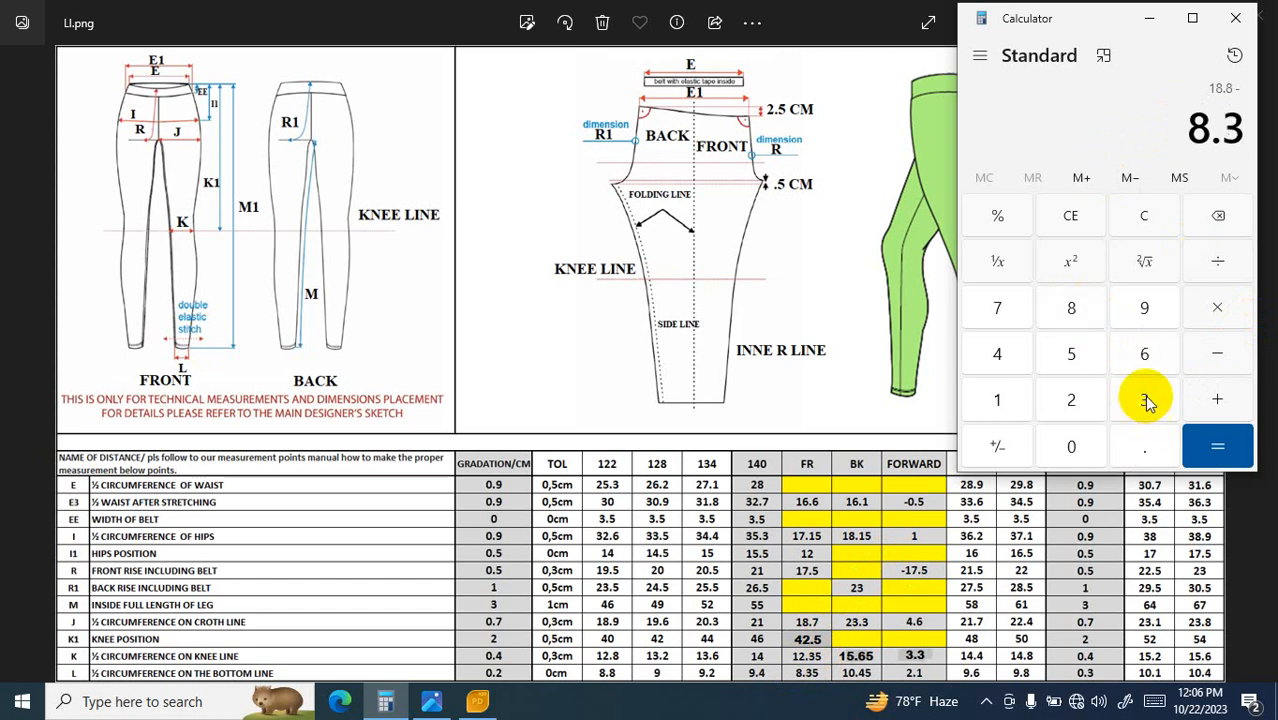
{"action": "left_click", "coordinate": [1071, 353]}
{"action": "left_click", "coordinate": [1217, 446]}
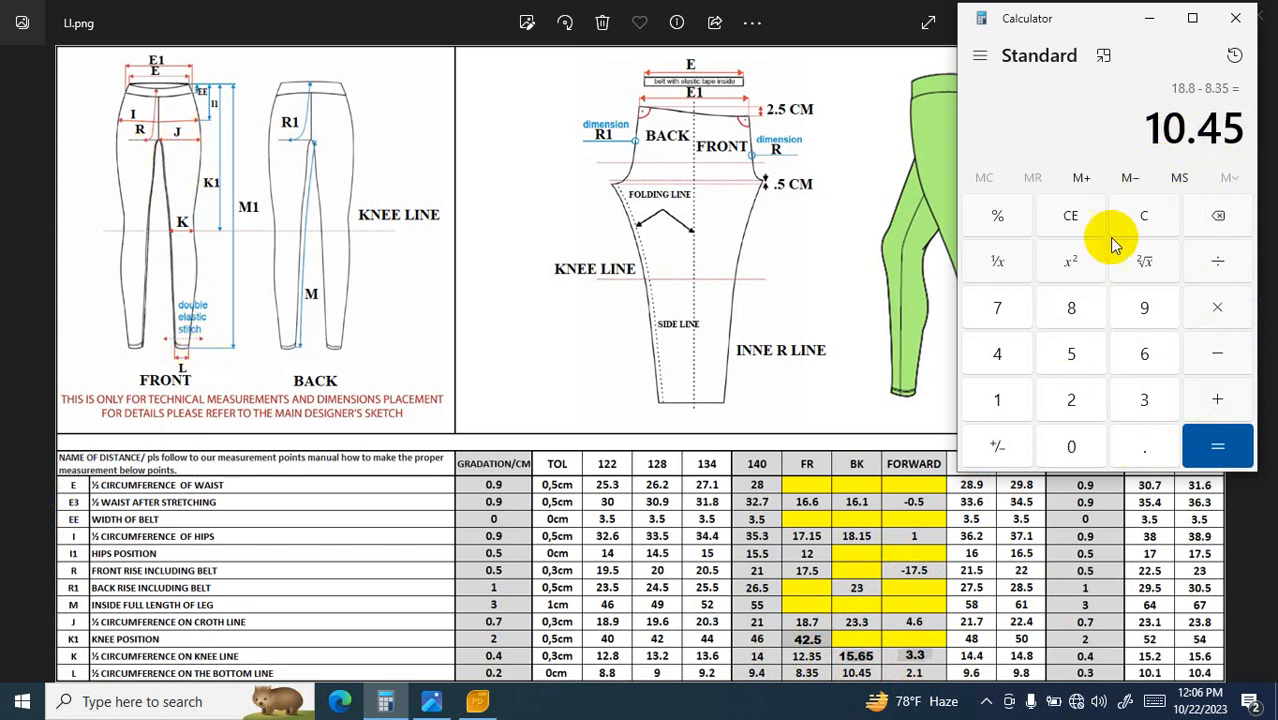
Step: Calculate the front hip width for size 140 by subtracting 1 from 35.3 and dividing by 2
{"action": "left_click", "coordinate": [1136, 214]}
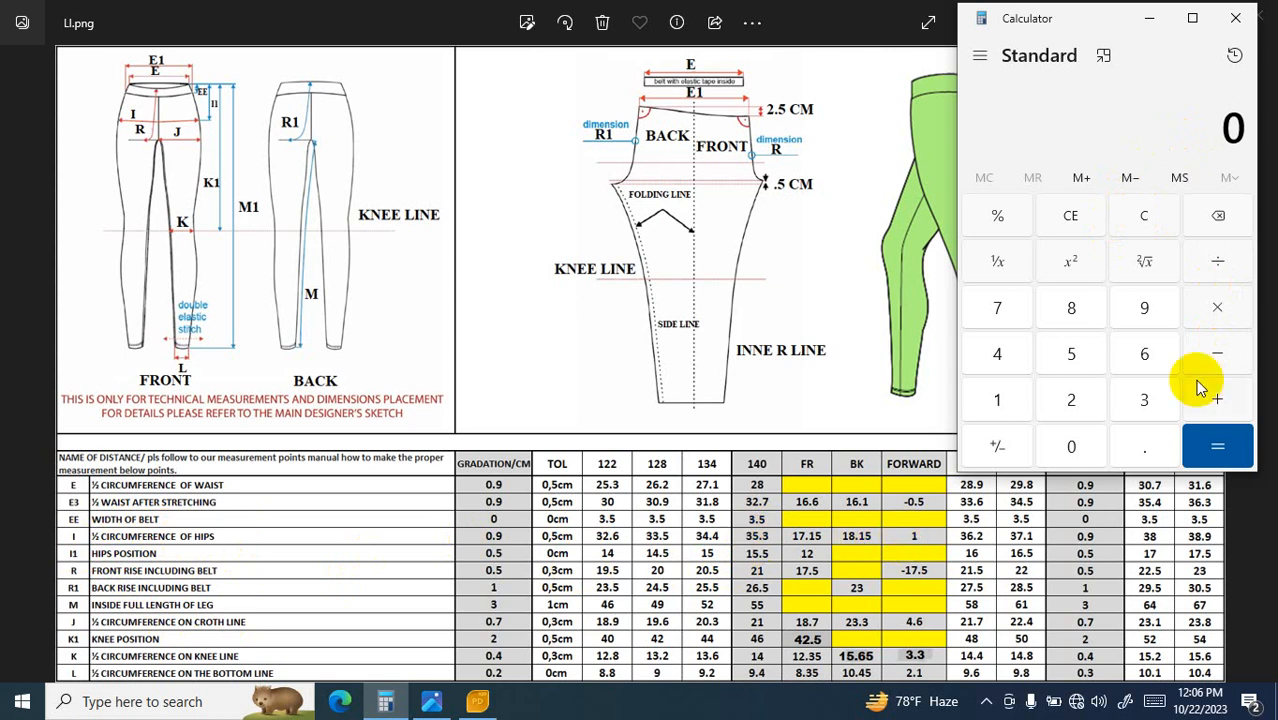
{"action": "left_click", "coordinate": [1143, 397]}
{"action": "left_click", "coordinate": [1075, 354]}
{"action": "left_click", "coordinate": [1147, 451]}
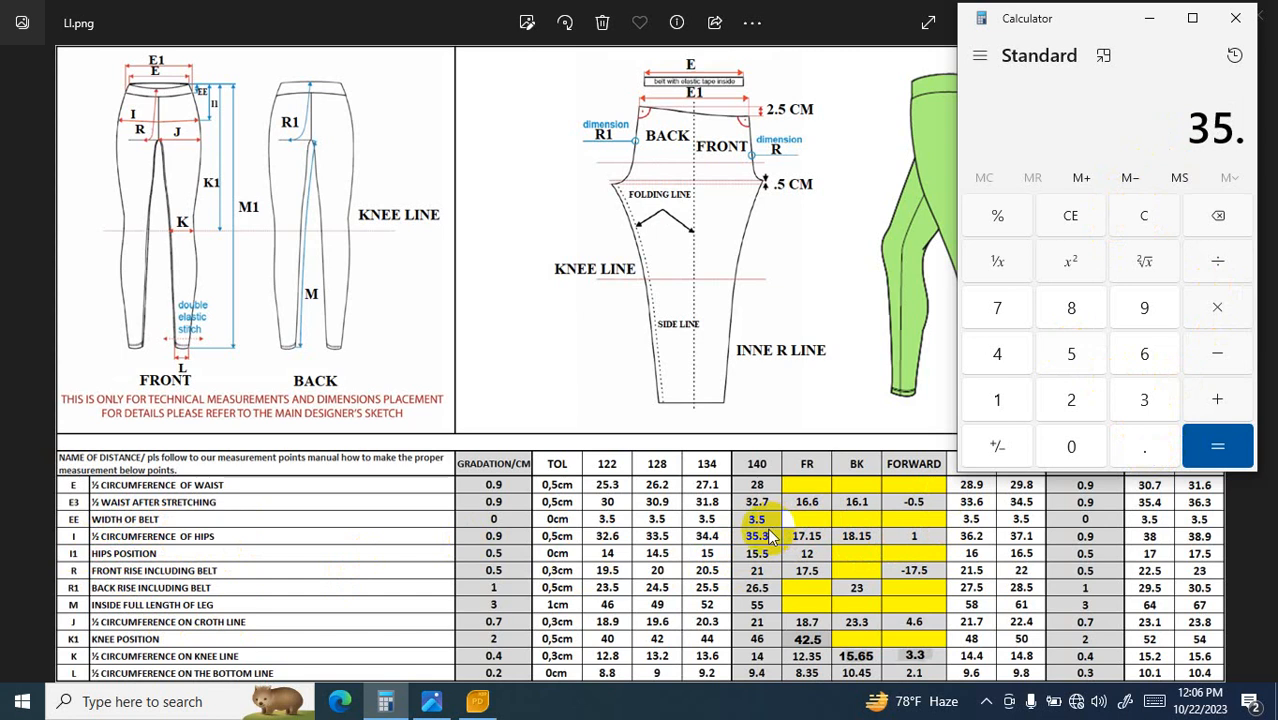
{"action": "left_click", "coordinate": [1150, 405]}
{"action": "left_click", "coordinate": [1217, 356]}
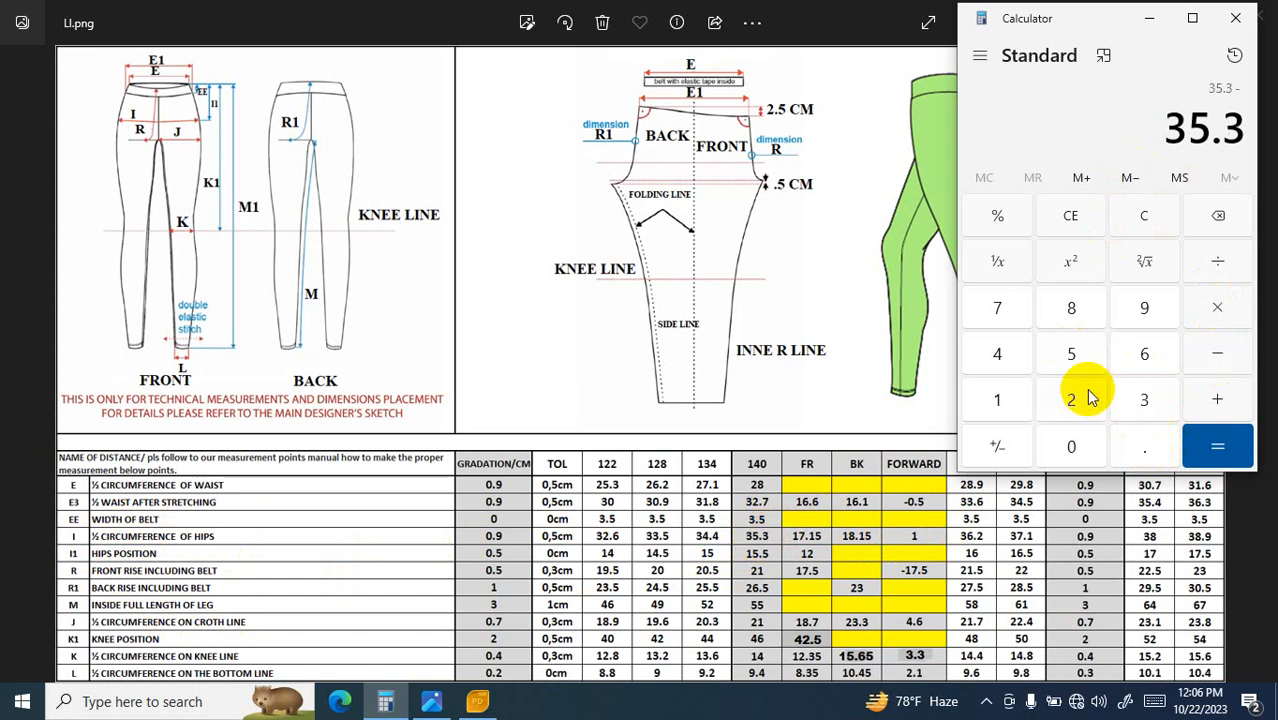
{"action": "left_click", "coordinate": [997, 399]}
{"action": "left_click", "coordinate": [1214, 447]}
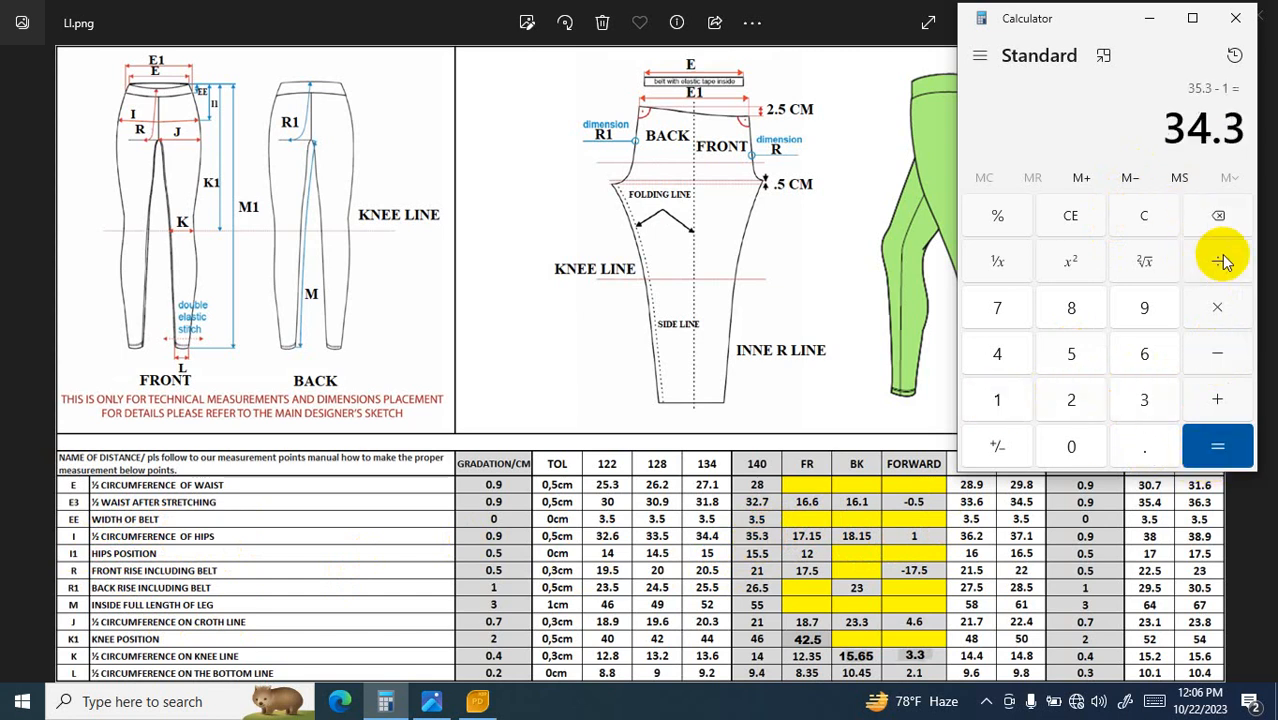
{"action": "key", "text": "slash"}
{"action": "left_click", "coordinate": [1071, 399]}
{"action": "left_click", "coordinate": [1219, 444]}
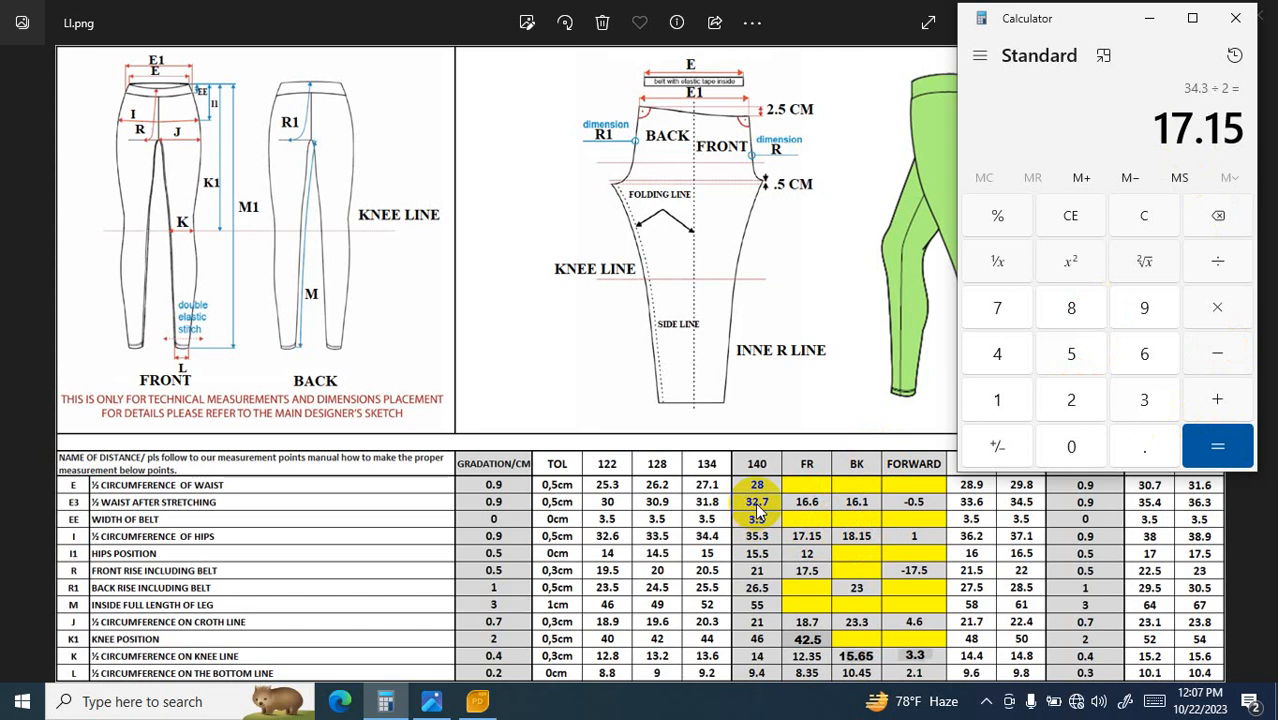
Step: Calculate the back stretched-waist width for size 140 by subtracting 0.5 from 32.7 and dividing by 2
{"action": "left_click", "coordinate": [1148, 217]}
{"action": "left_click", "coordinate": [1140, 400]}
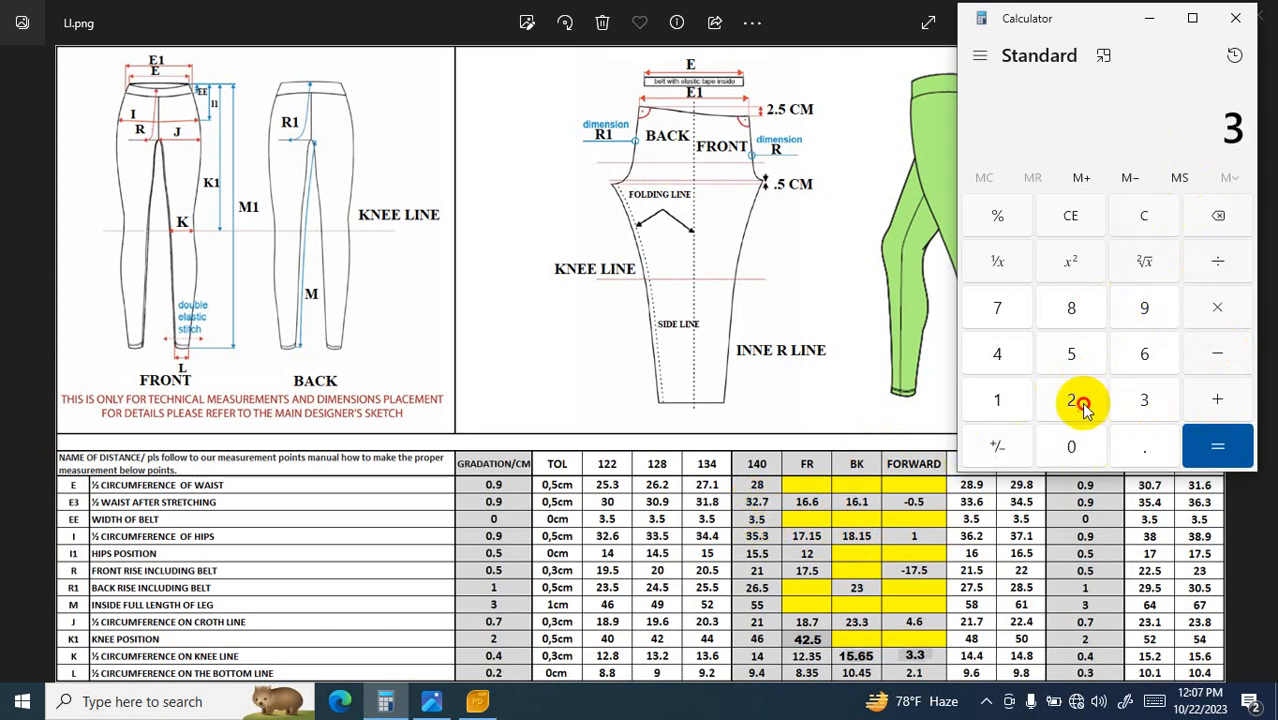
{"action": "left_click", "coordinate": [1073, 400]}
{"action": "left_click", "coordinate": [1136, 457]}
{"action": "left_click", "coordinate": [998, 307]}
{"action": "left_click", "coordinate": [1216, 352]}
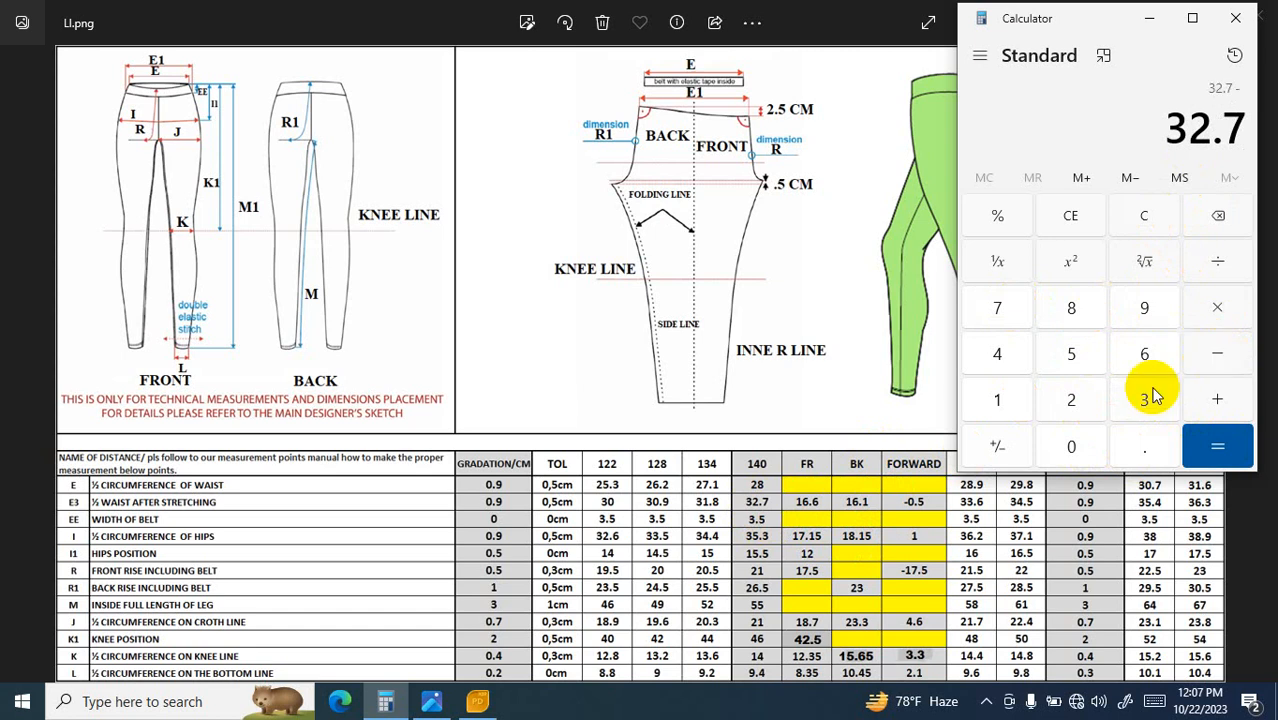
{"action": "left_click", "coordinate": [1133, 457]}
{"action": "left_click", "coordinate": [1073, 358]}
{"action": "left_click", "coordinate": [1214, 445]}
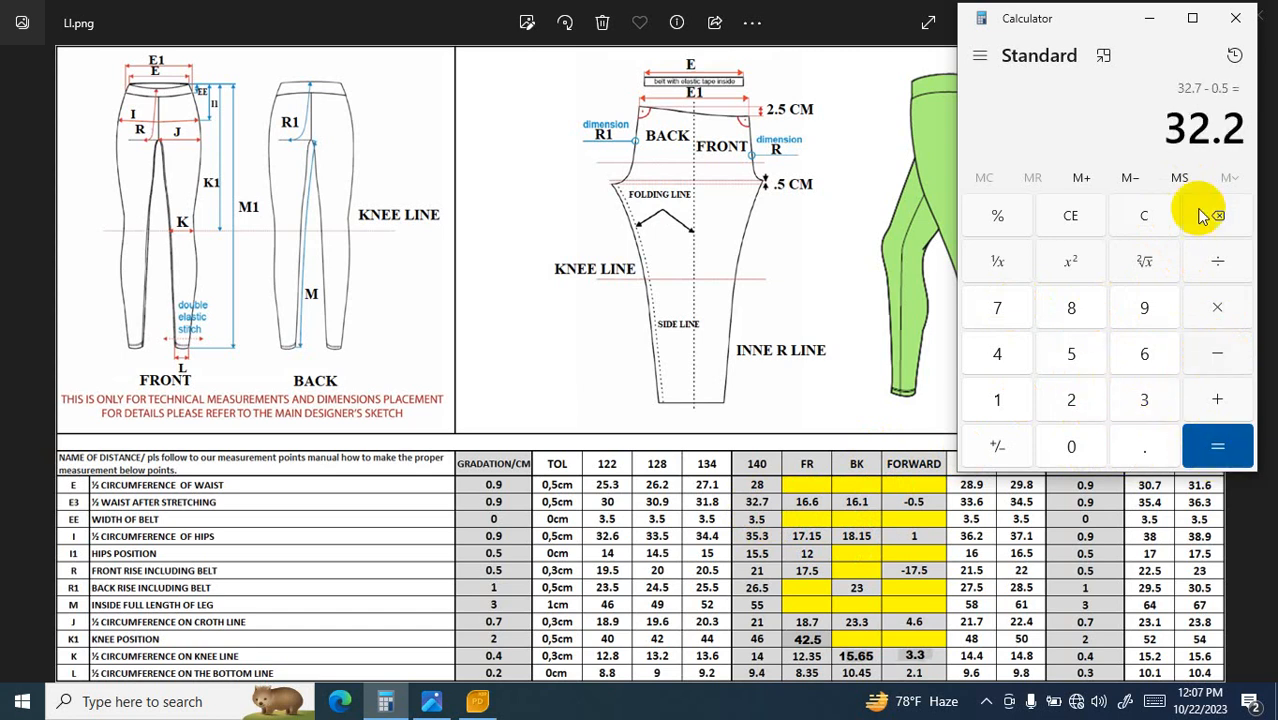
{"action": "left_click", "coordinate": [1218, 262]}
{"action": "left_click", "coordinate": [1076, 390]}
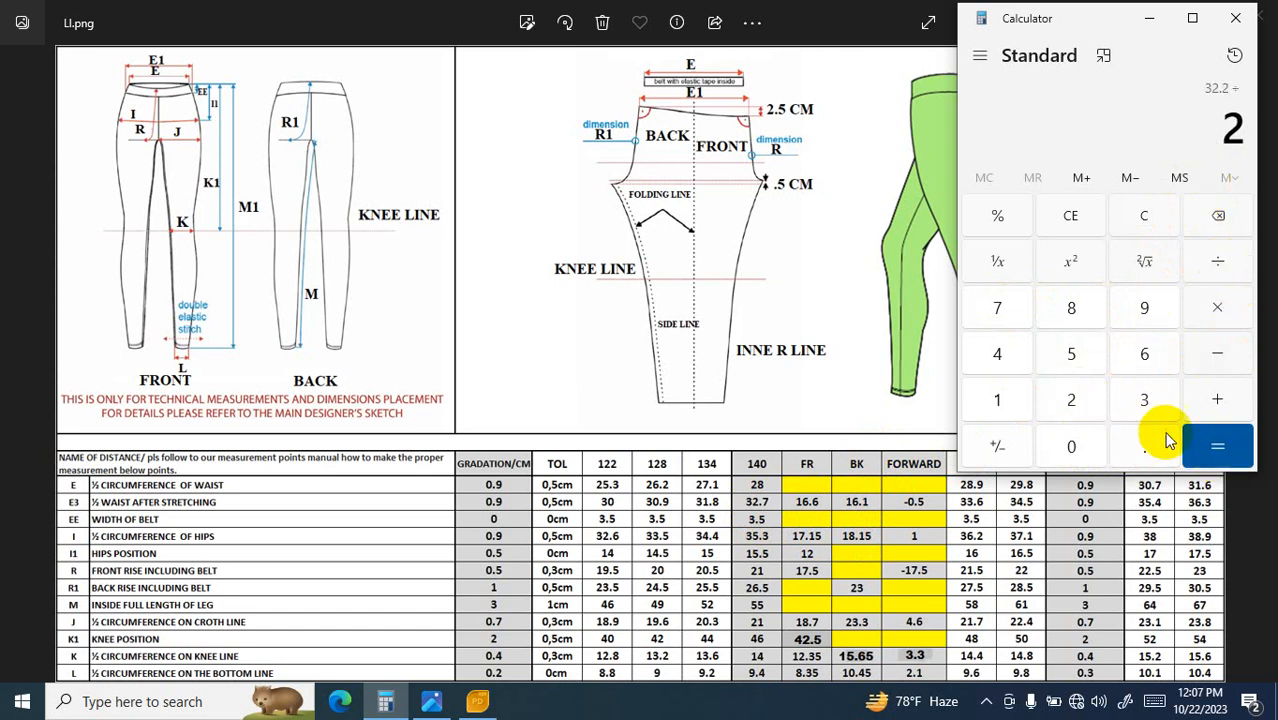
{"action": "left_click", "coordinate": [1210, 440]}
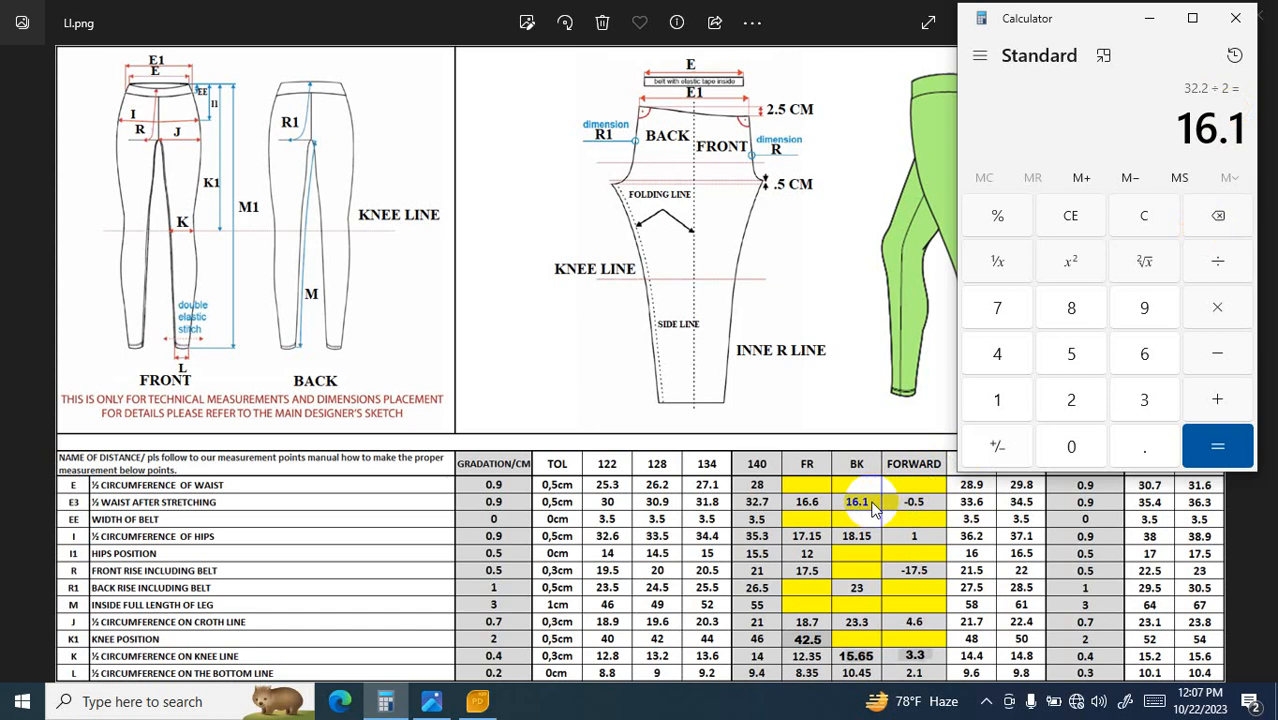
Step: Add 0.5 to the back stretched-waist width to get the front waist width
{"action": "left_click", "coordinate": [1210, 400]}
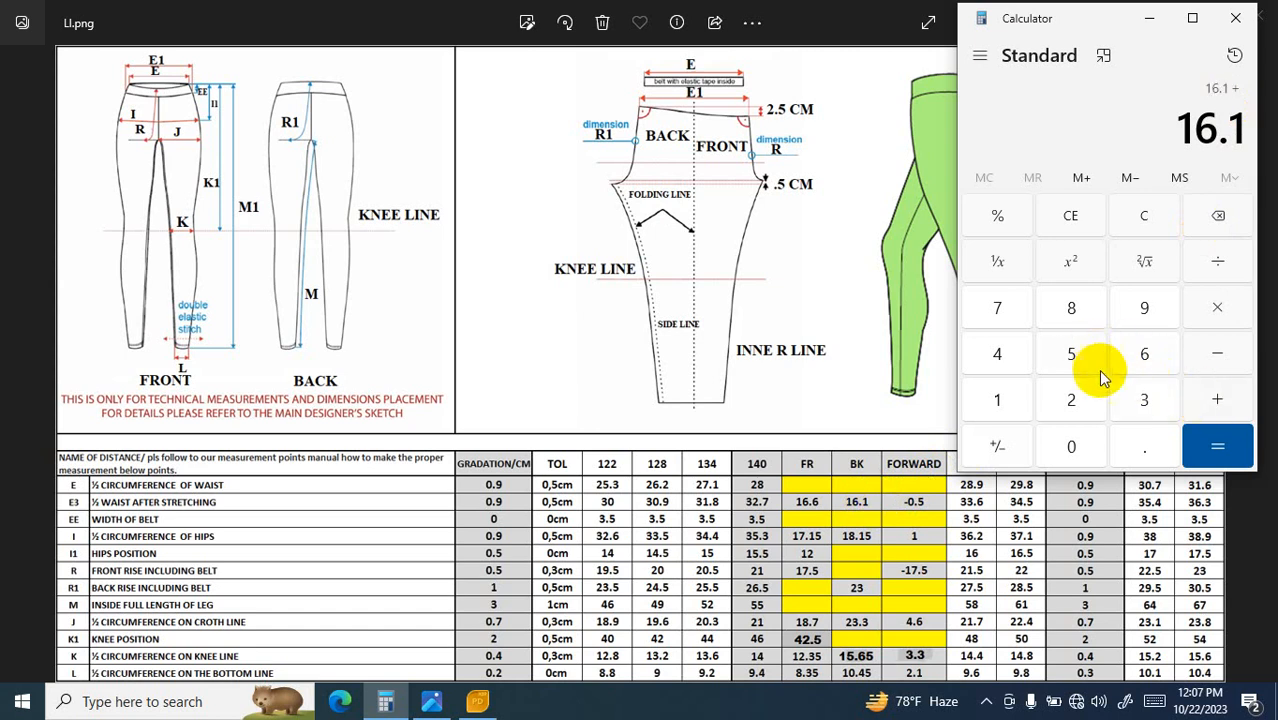
{"action": "left_click", "coordinate": [1141, 440]}
{"action": "left_click", "coordinate": [1071, 354]}
{"action": "left_click", "coordinate": [1217, 446]}
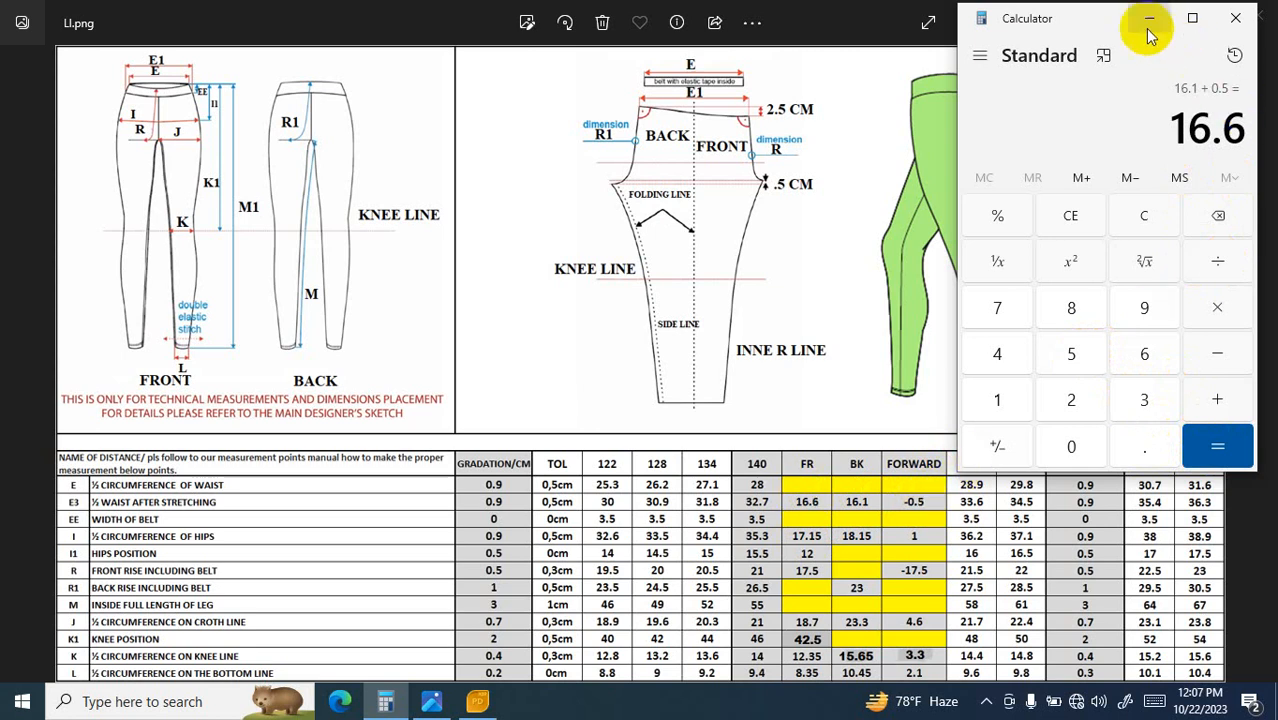
Step: Clear the calculation and add the inside leg length and front rise for size 140, 55 + 17.5
{"action": "left_click", "coordinate": [1146, 220]}
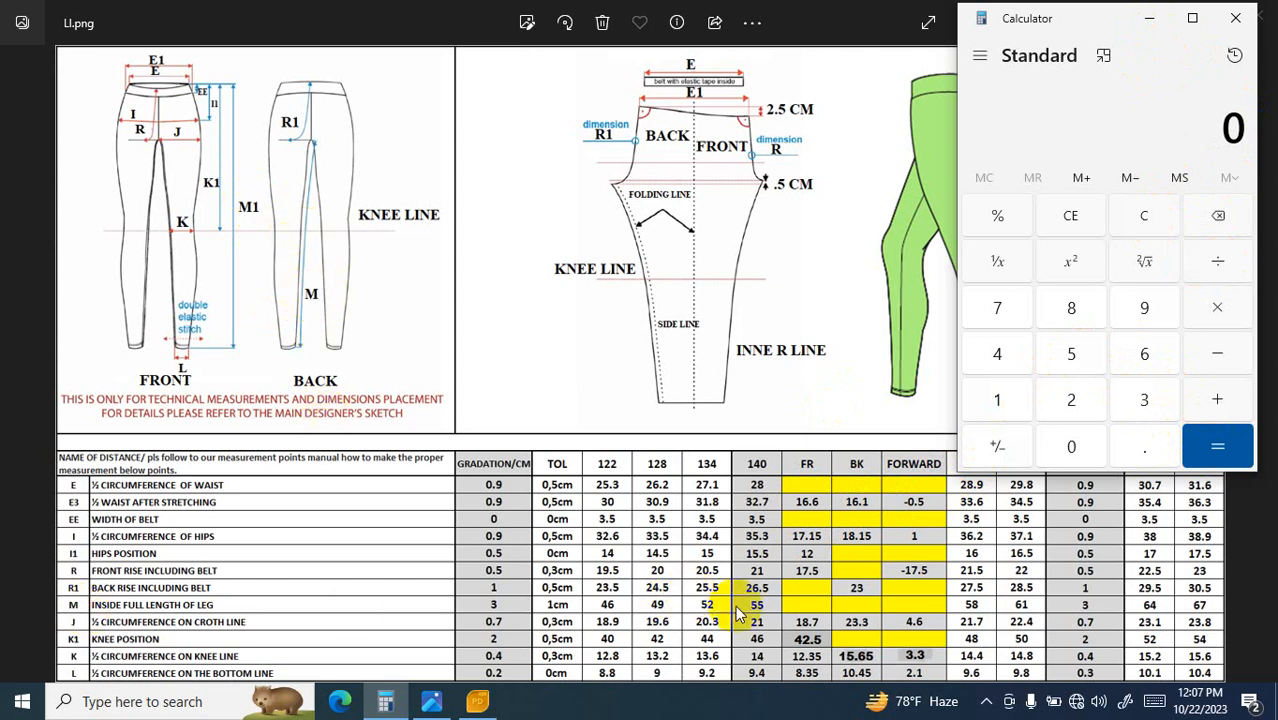
{"action": "double_click", "coordinate": [1055, 350]}
{"action": "left_click", "coordinate": [1220, 400]}
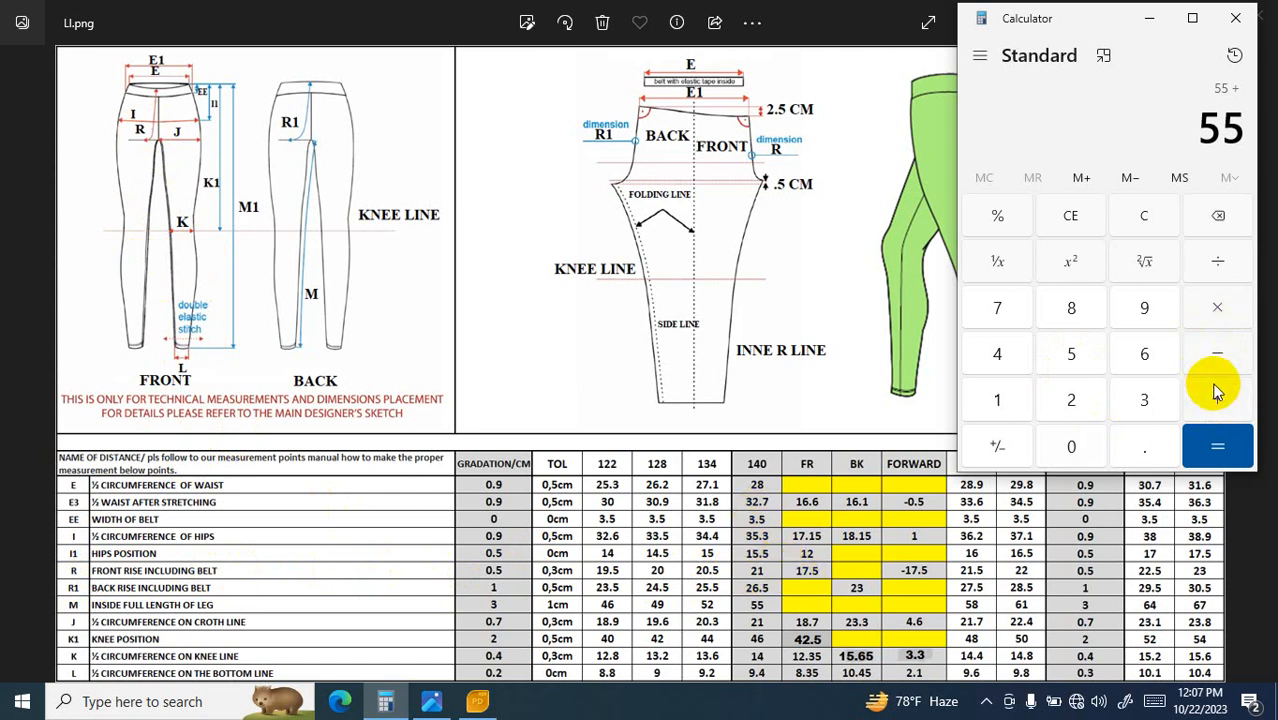
{"action": "left_click", "coordinate": [997, 400]}
{"action": "left_click", "coordinate": [997, 310]}
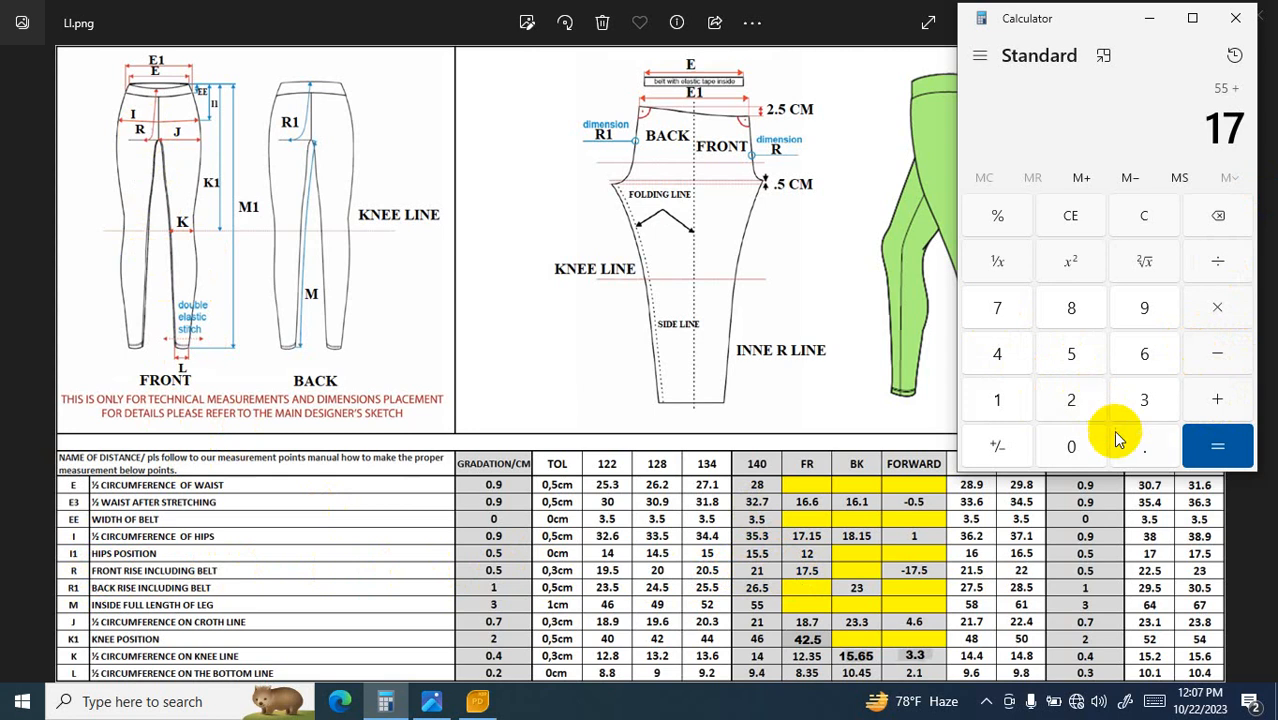
{"action": "left_click", "coordinate": [1132, 446]}
{"action": "left_click", "coordinate": [1083, 367]}
{"action": "left_click", "coordinate": [1215, 440]}
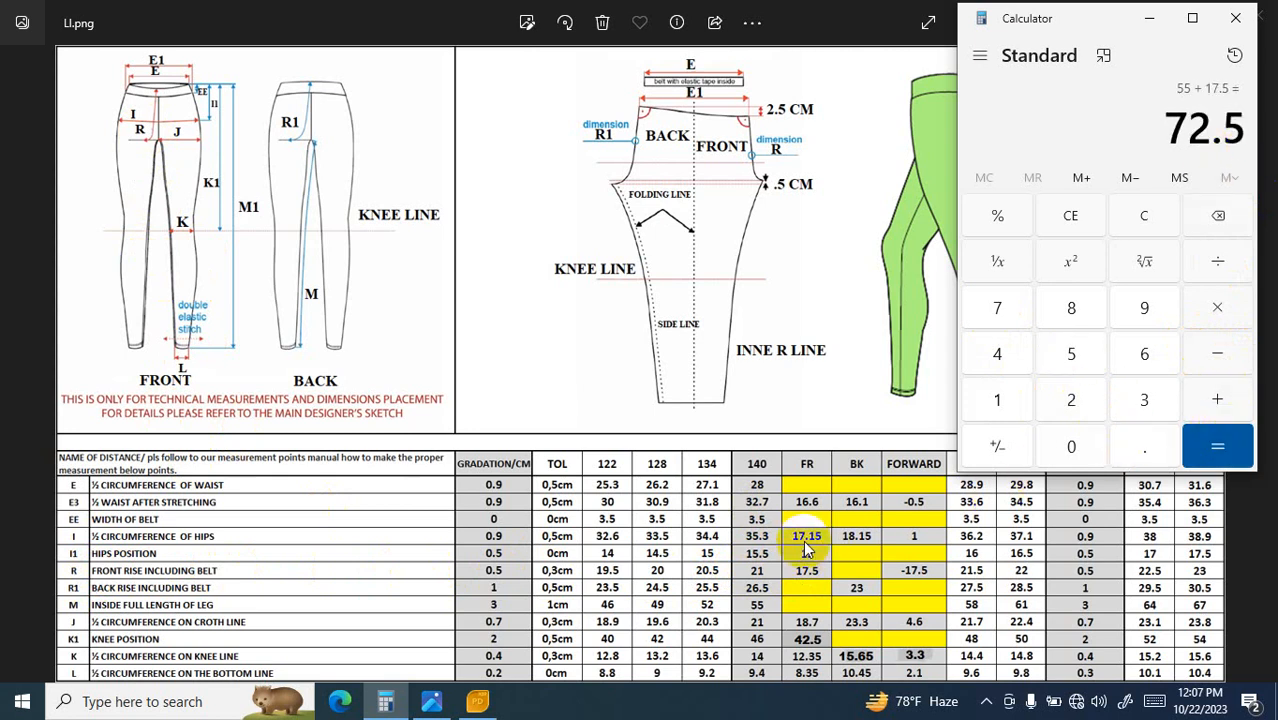
Step: Switch to PatternDesigner and draw a diagonal rectangle 72.5 cm wide and 17.15 cm high for the front leg
{"action": "left_click", "coordinate": [477, 701]}
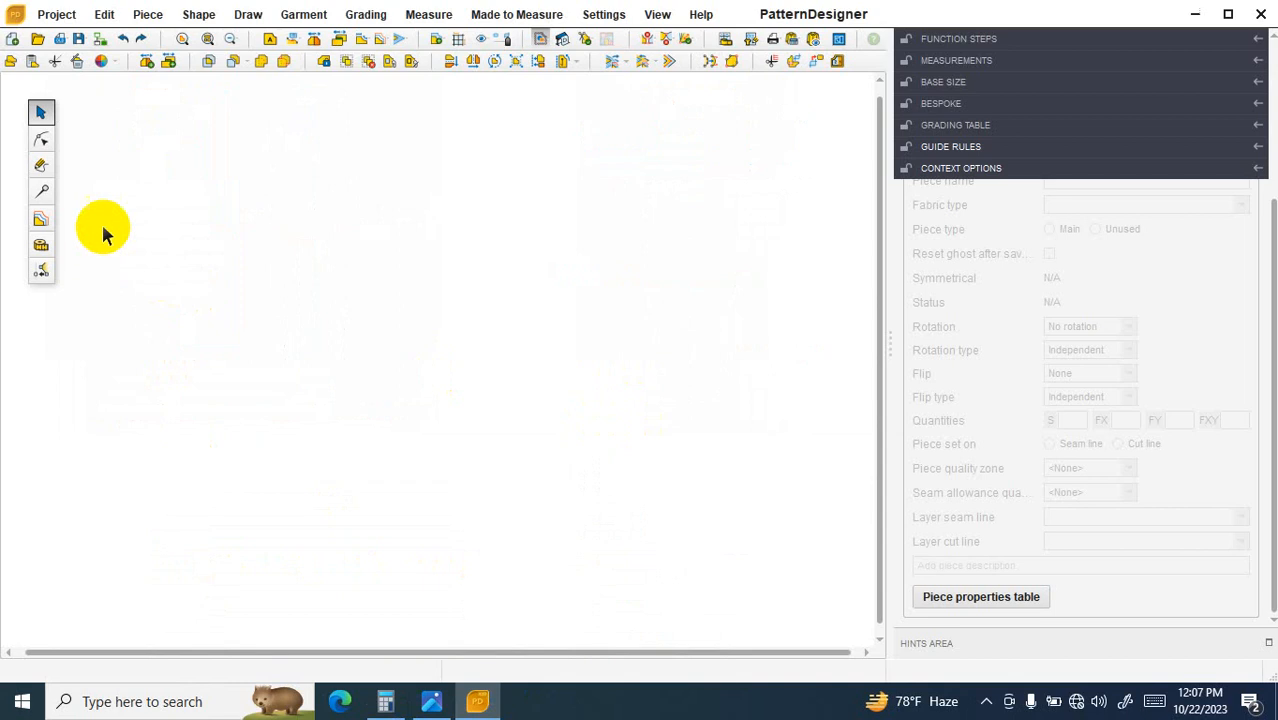
{"action": "left_click", "coordinate": [38, 168]}
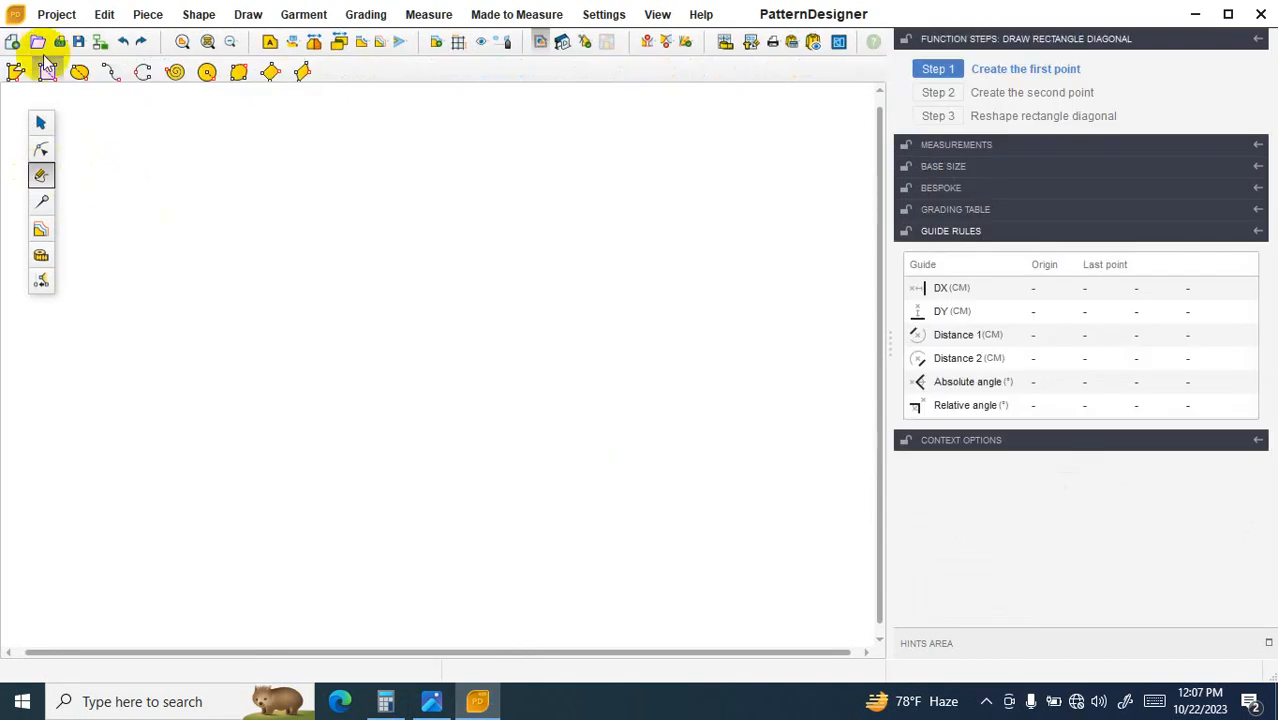
{"action": "left_click", "coordinate": [215, 279]}
{"action": "left_click", "coordinate": [432, 385]}
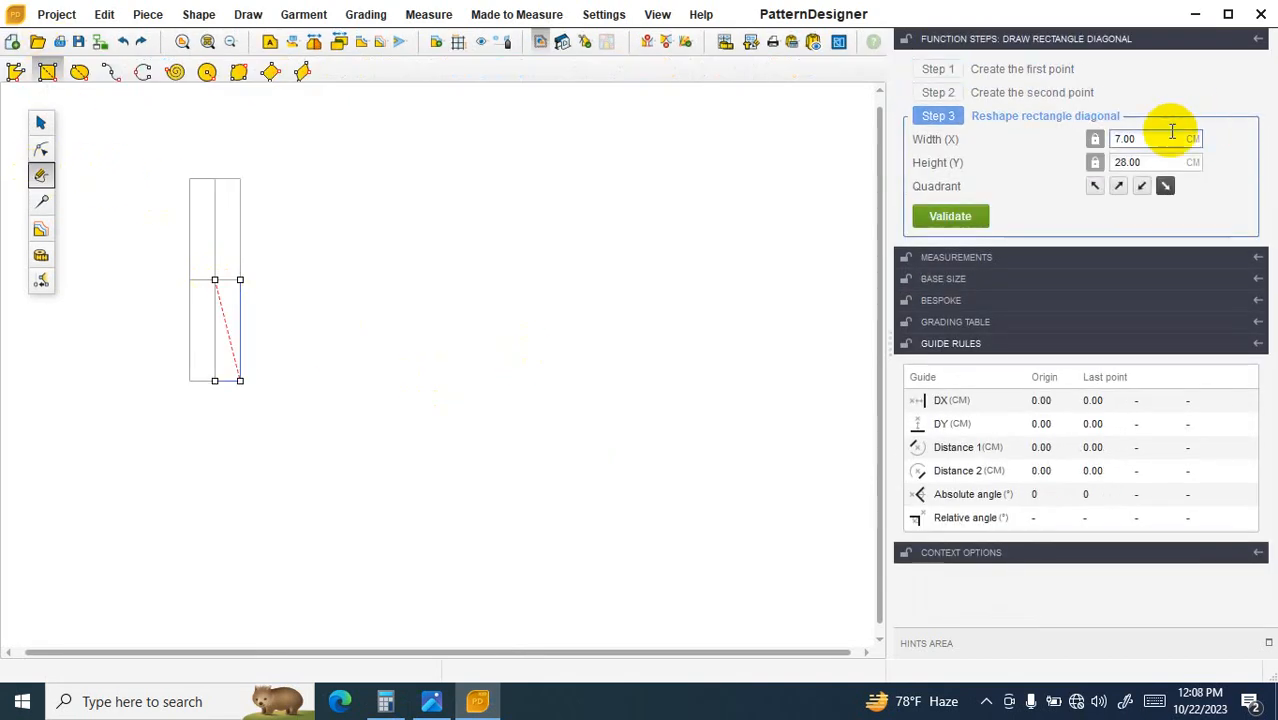
{"action": "left_click", "coordinate": [1165, 138]}
{"action": "type", "text": "72"}
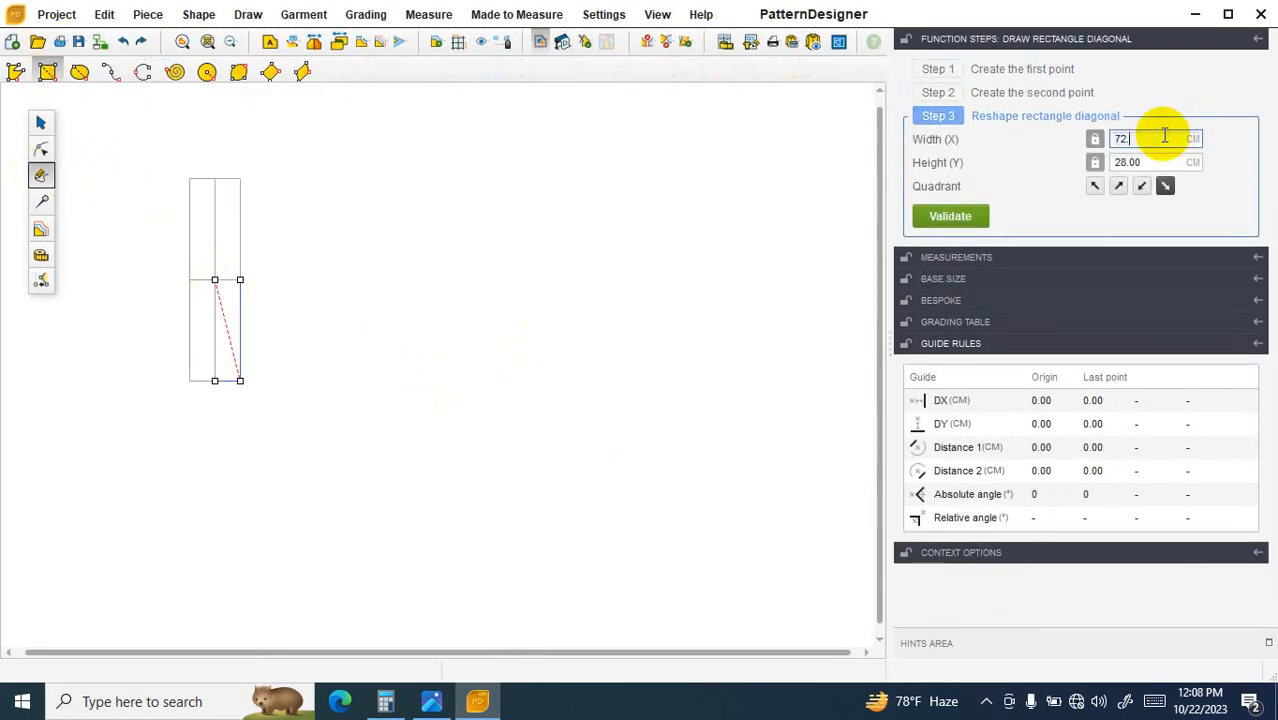
{"action": "type", "text": ".5"}
{"action": "key", "text": "Tab"}
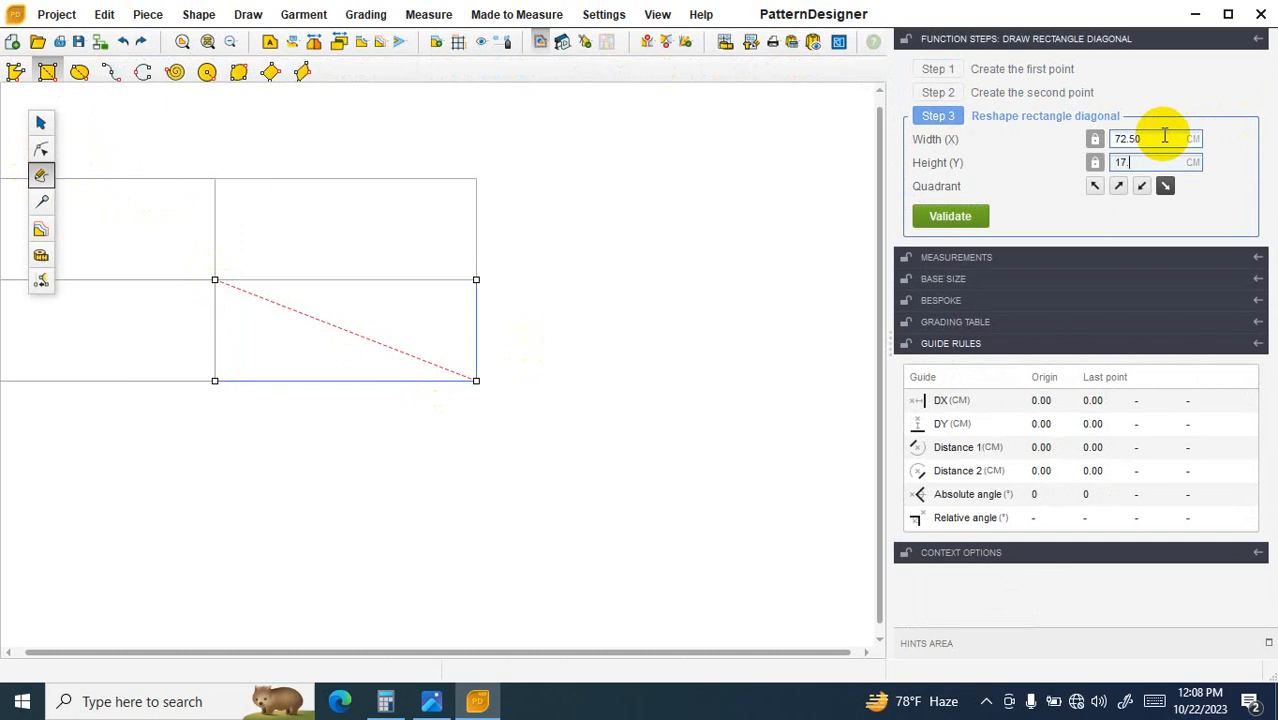
{"action": "key", "text": "Tab"}
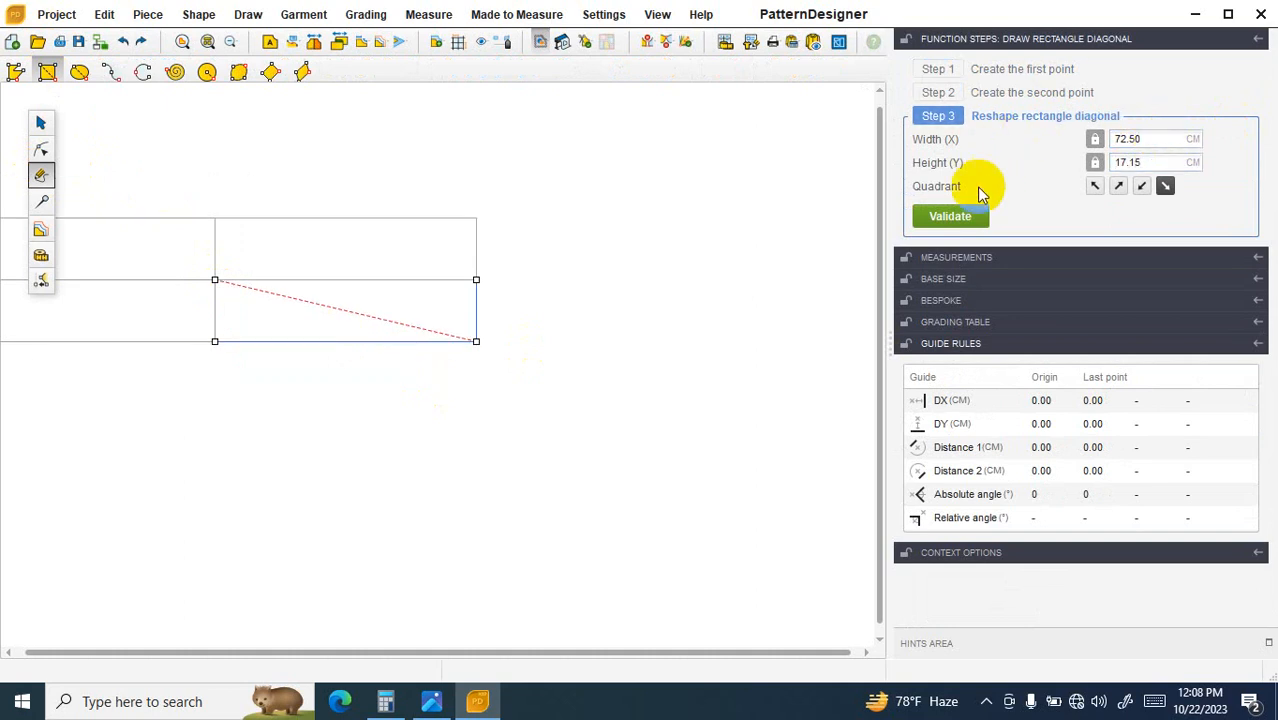
{"action": "left_click", "coordinate": [950, 216]}
{"action": "scroll", "coordinate": [157, 251], "scroll_direction": "up", "scroll_amount": 1}
Step: Save the pattern to the Desktop as legins.gemx, accepting the demo-version format and replacing the existing file
{"action": "left_click", "coordinate": [78, 41]}
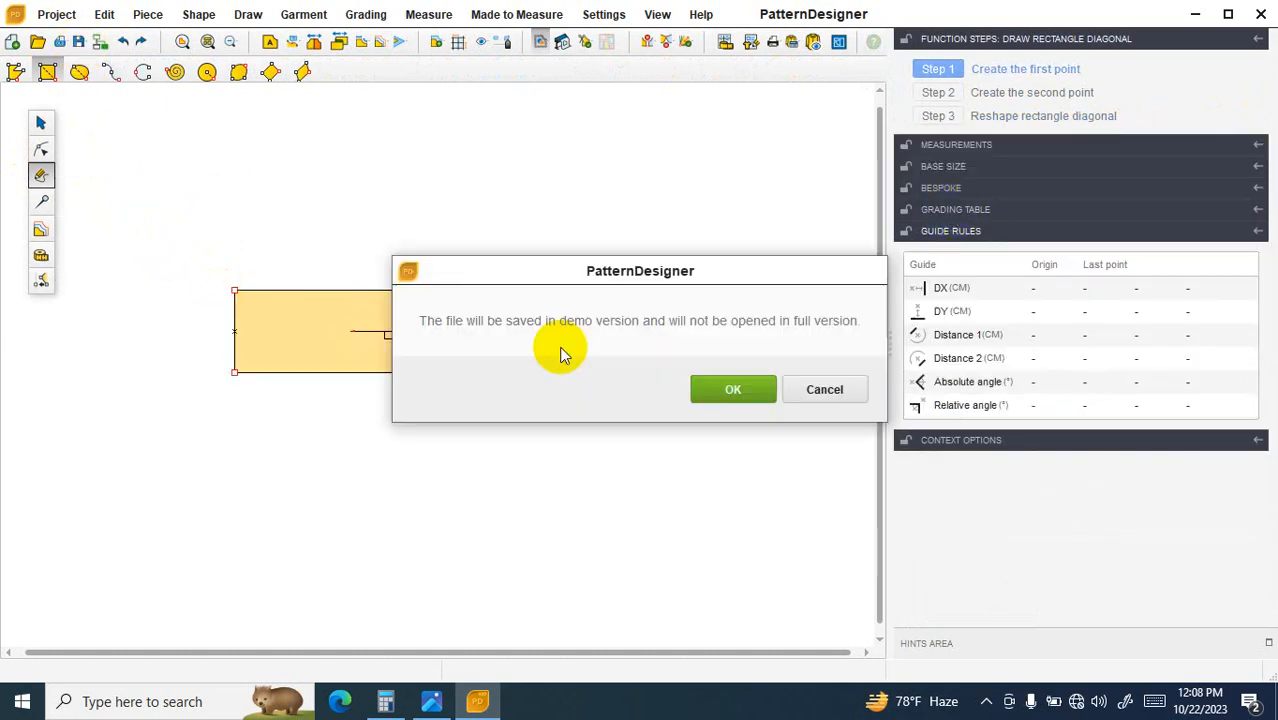
{"action": "left_click", "coordinate": [733, 389]}
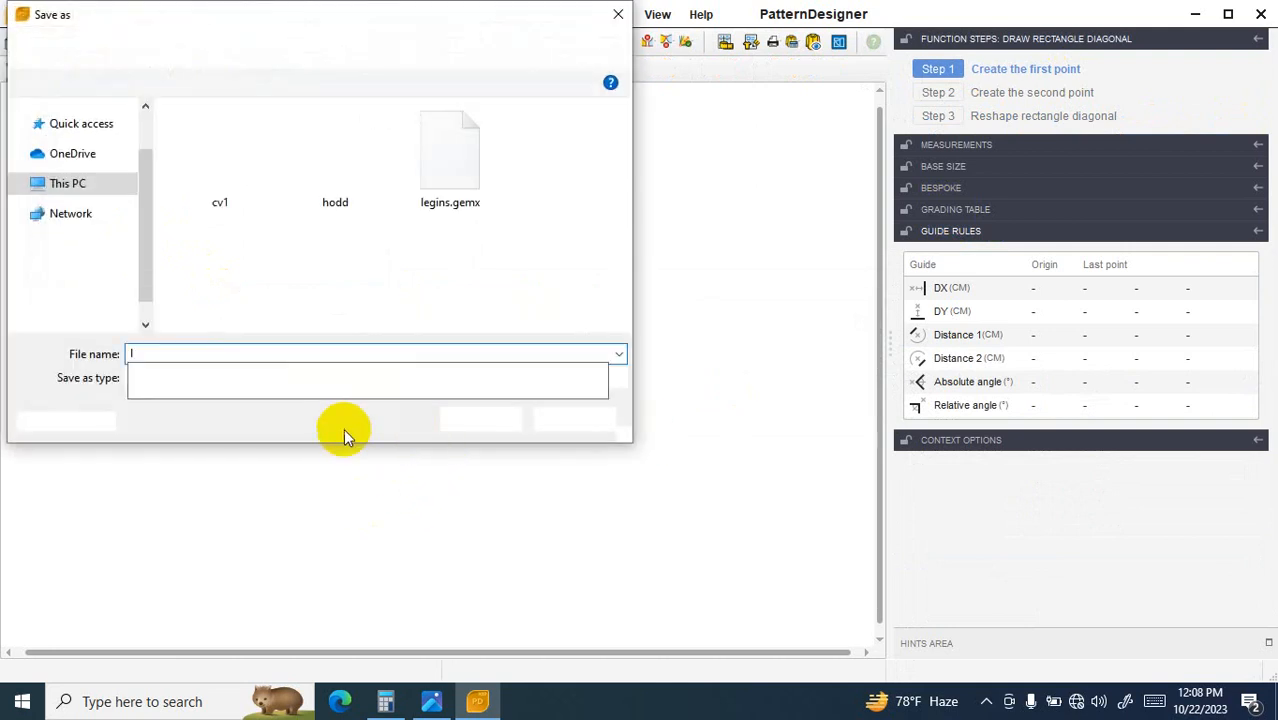
{"action": "type", "text": "l"}
{"action": "left_click", "coordinate": [169, 371]}
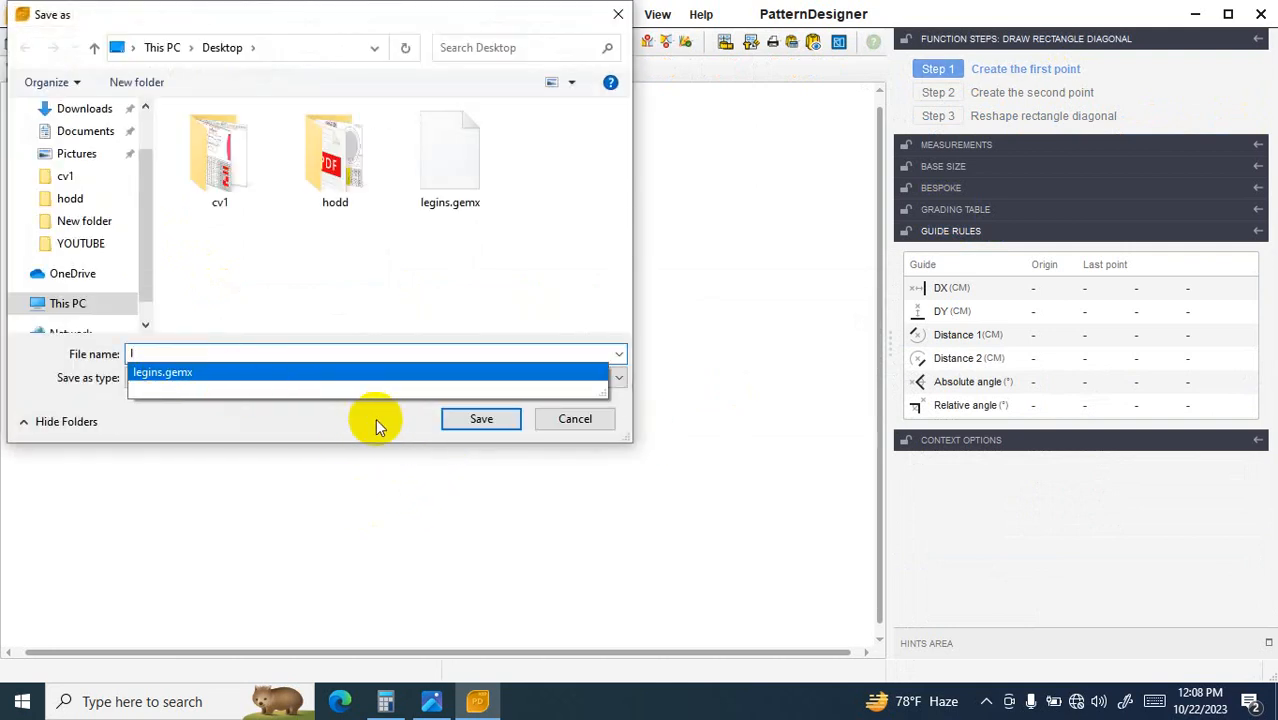
{"action": "left_click", "coordinate": [460, 424]}
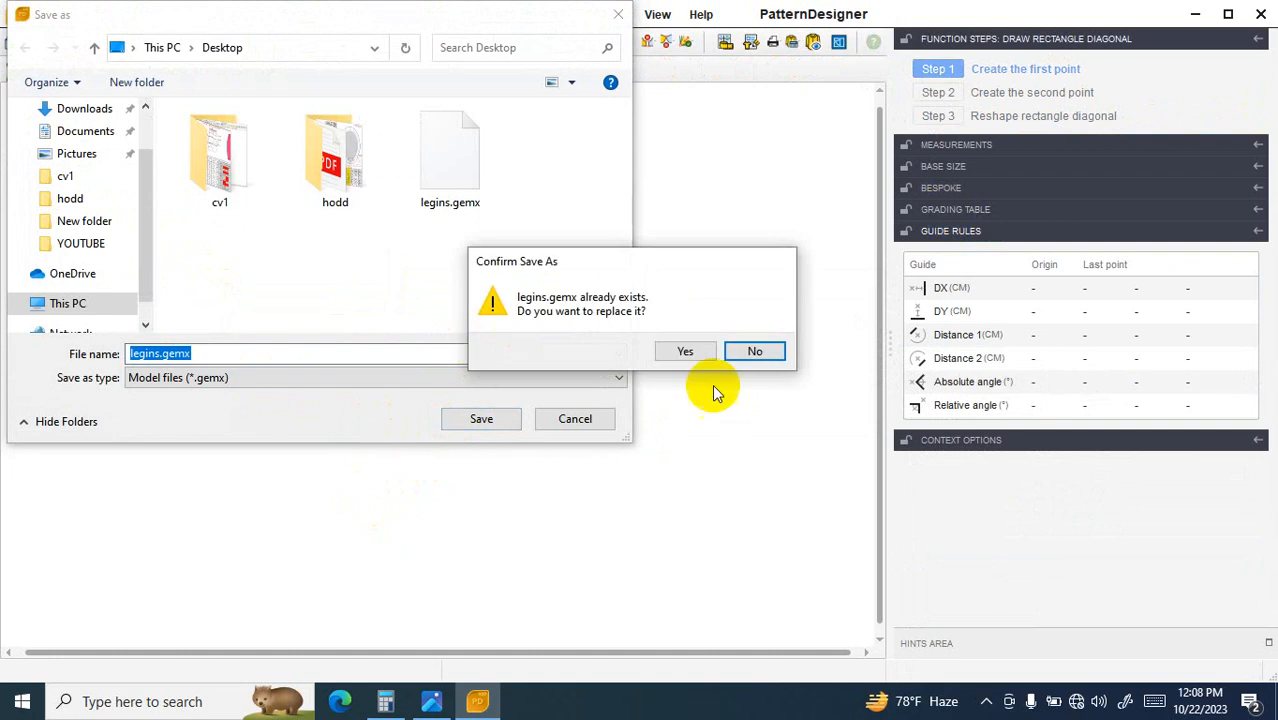
{"action": "left_click", "coordinate": [686, 351]}
Step: Check the size 140 measurements in the size chart and add a point on the rectangle's upper edge, 55 cm from its right corner
{"action": "left_click", "coordinate": [431, 701]}
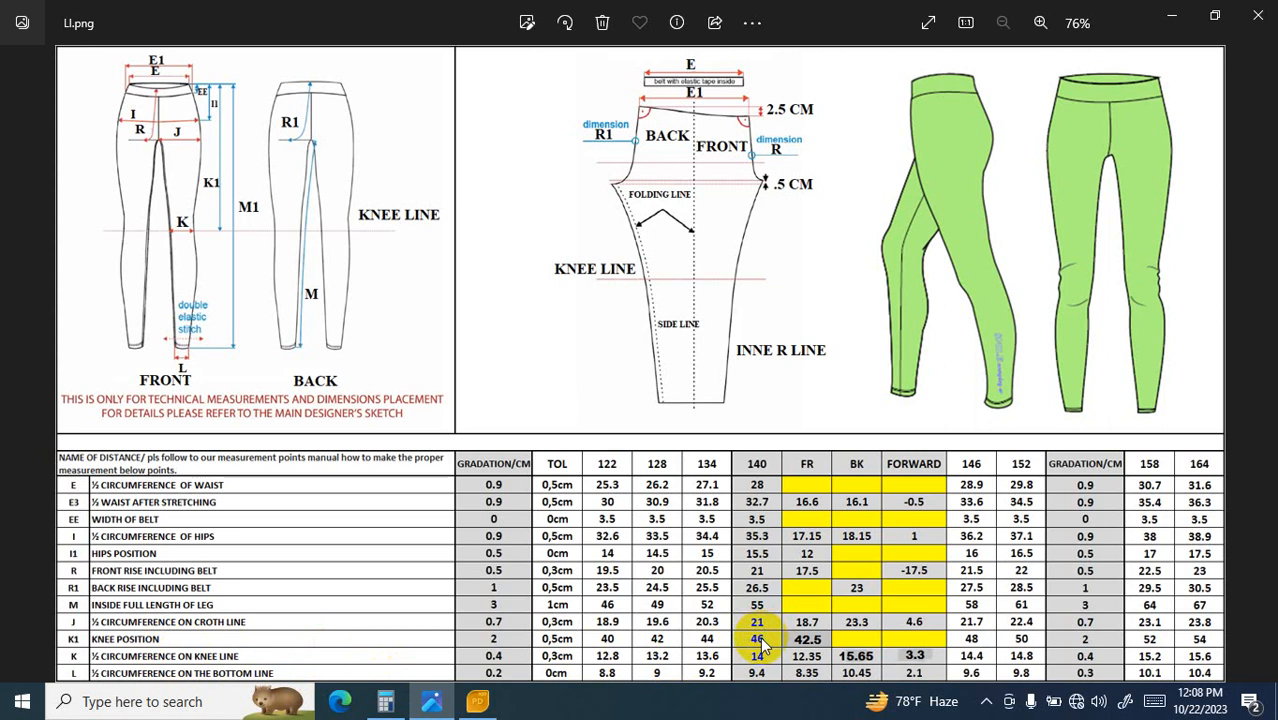
{"action": "left_click", "coordinate": [477, 701]}
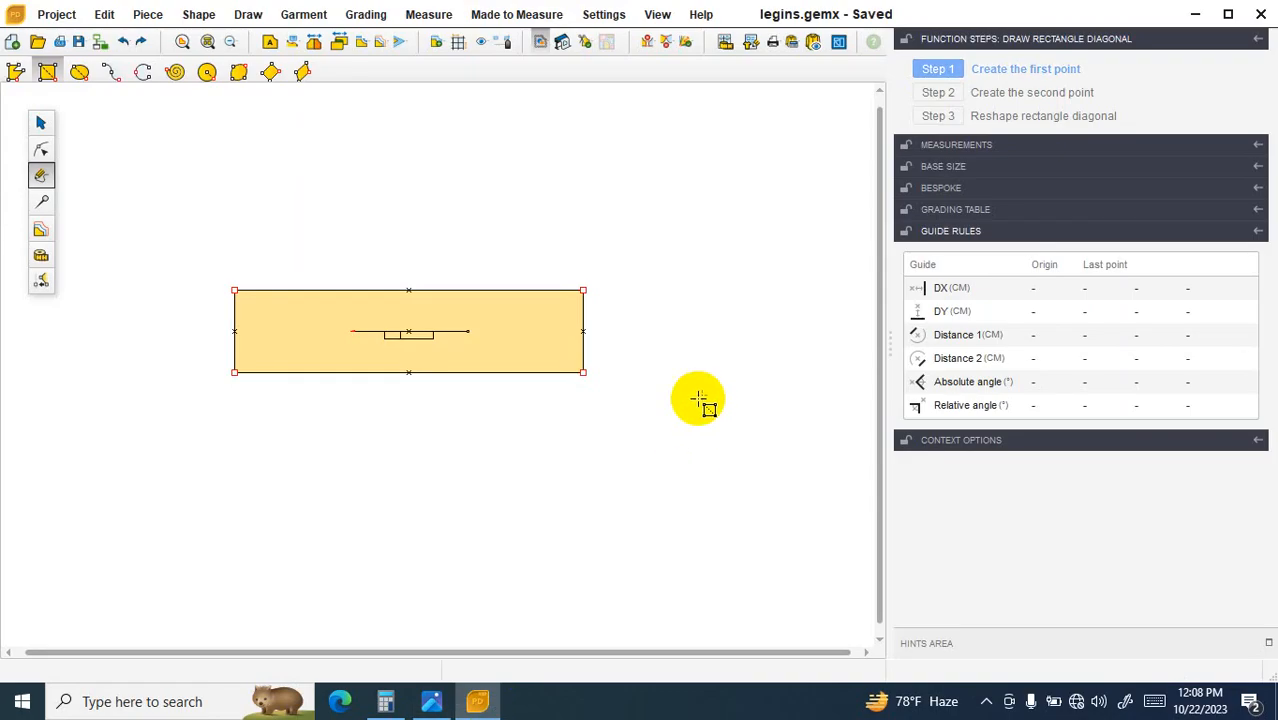
{"action": "left_click", "coordinate": [41, 148]}
{"action": "left_click", "coordinate": [459, 294]}
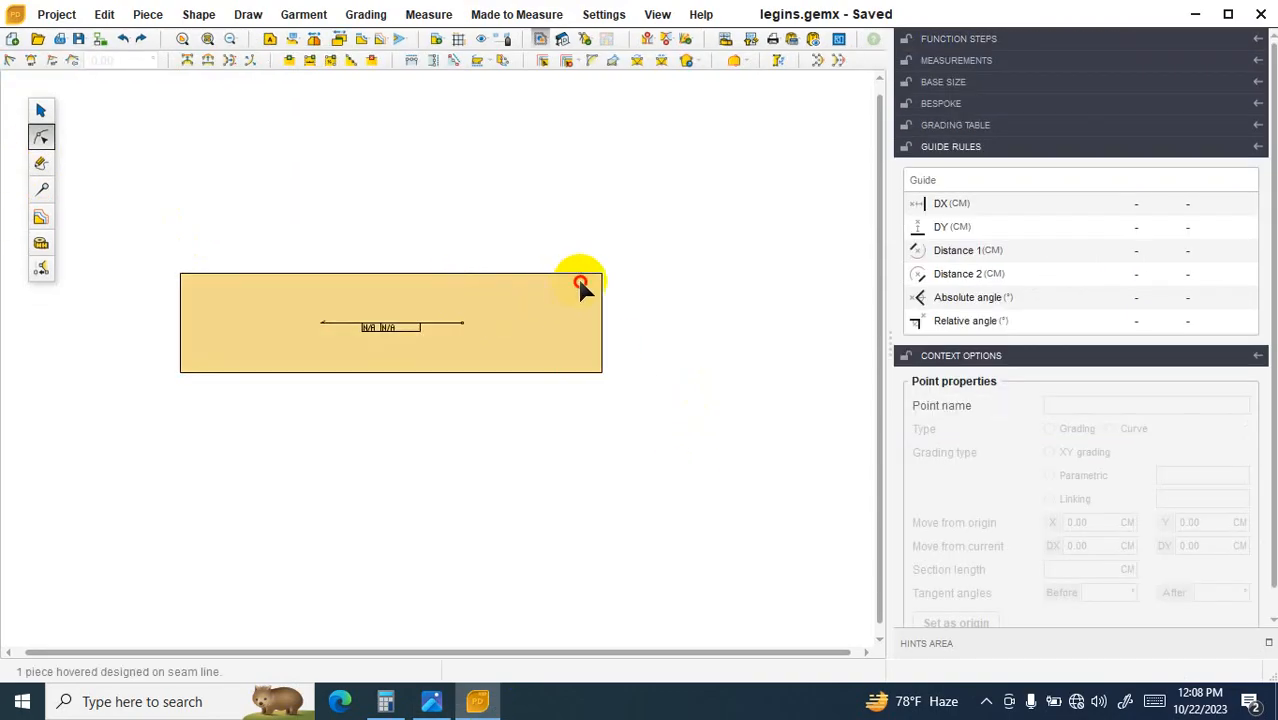
{"action": "left_click", "coordinate": [603, 275]}
{"action": "left_click", "coordinate": [309, 60]}
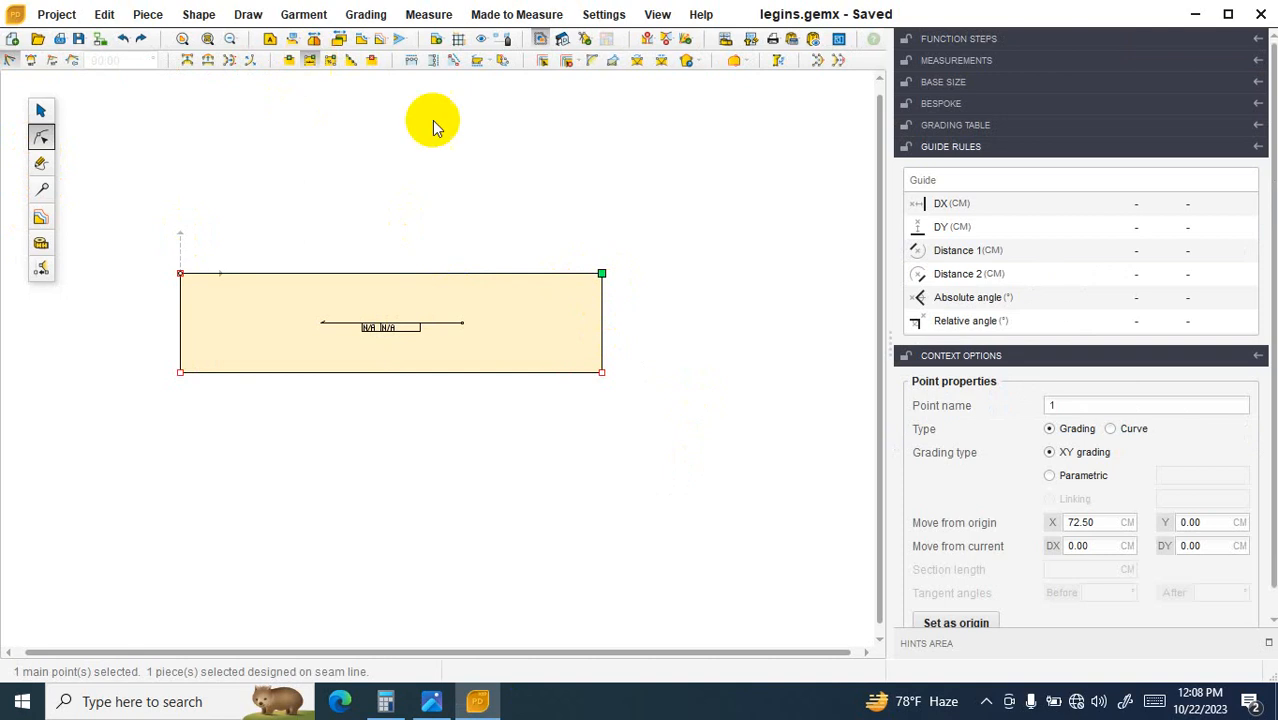
{"action": "left_click", "coordinate": [1098, 115]}
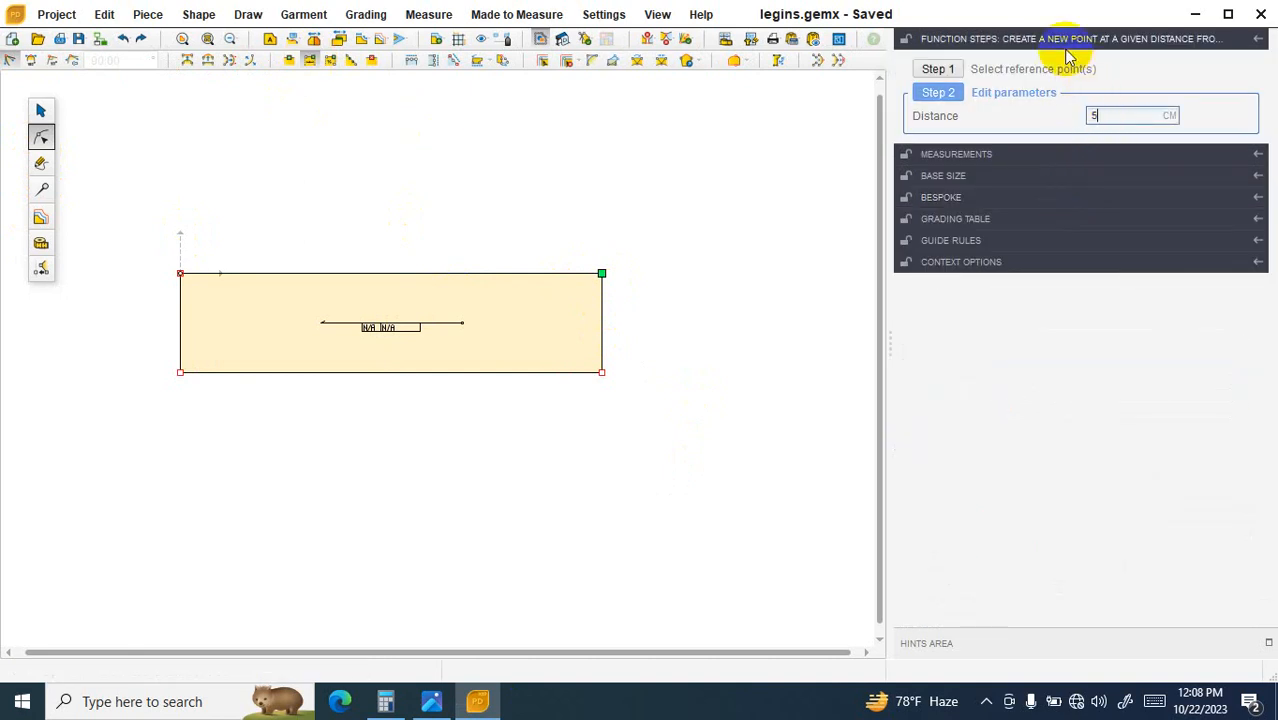
{"action": "key", "text": "Return"}
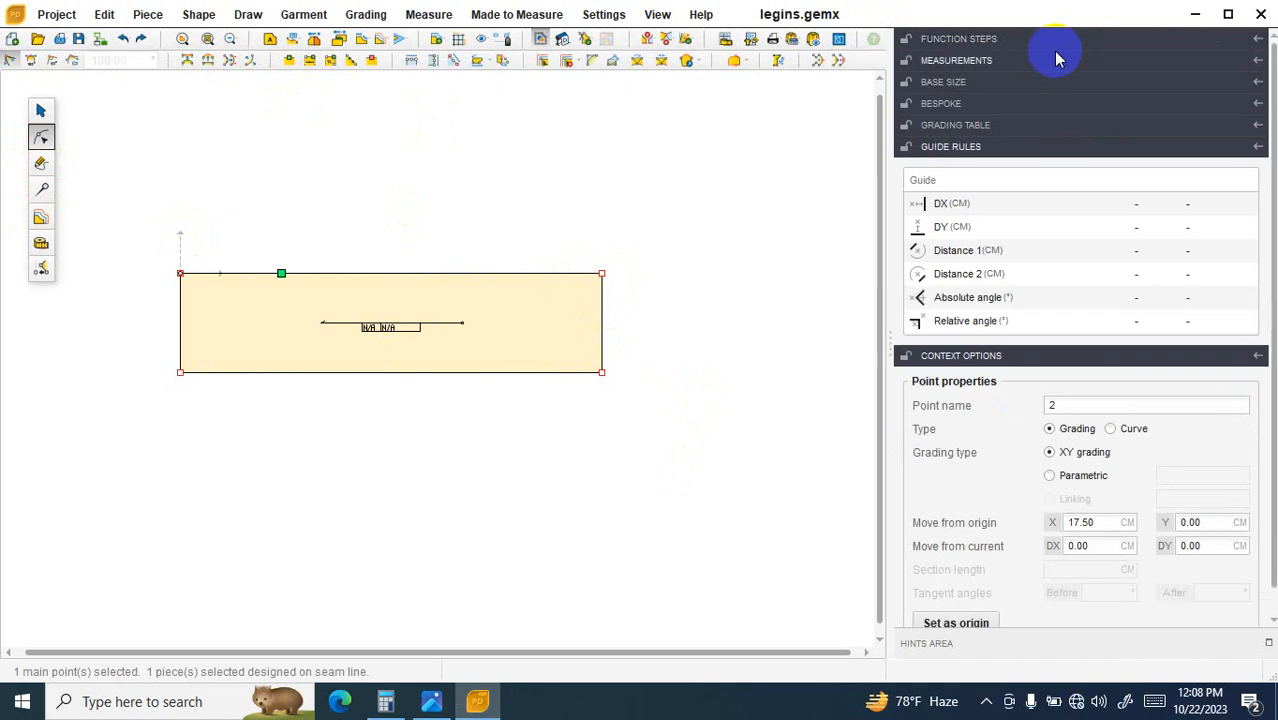
Step: Add a point on the rectangle's lower edge, 55 cm from its right corner
{"action": "left_click", "coordinate": [601, 372]}
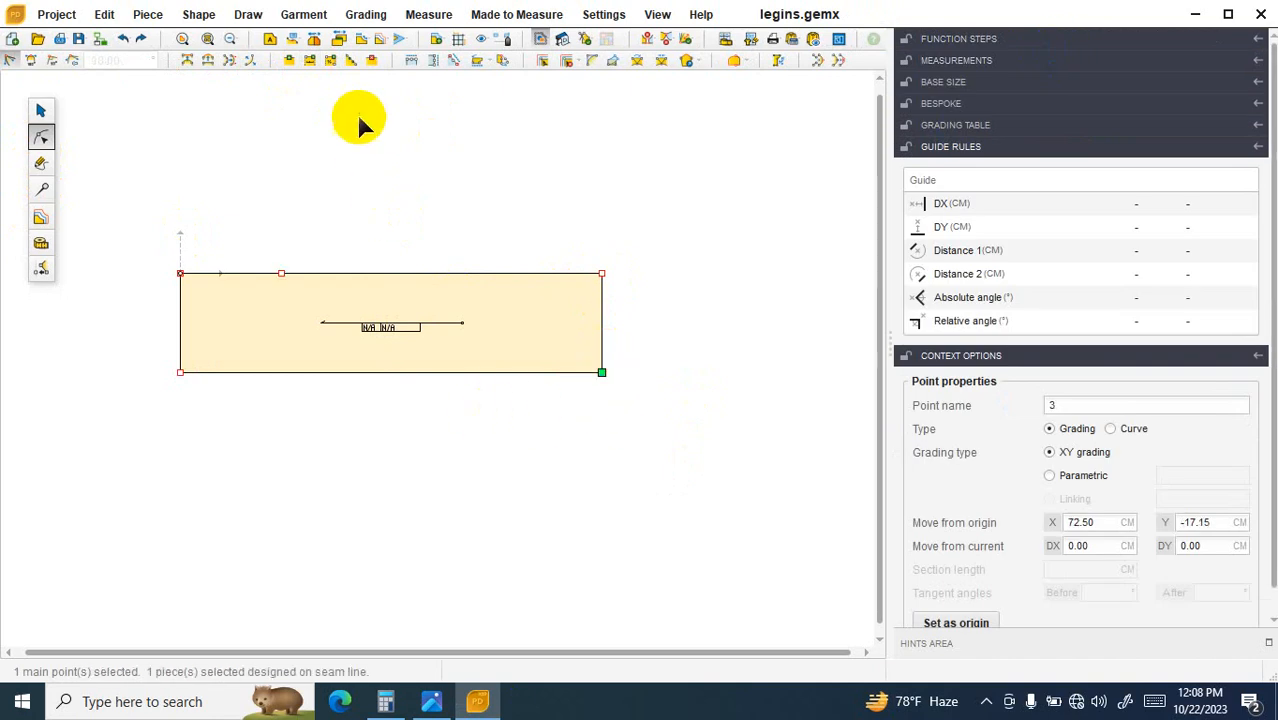
{"action": "left_click", "coordinate": [309, 60]}
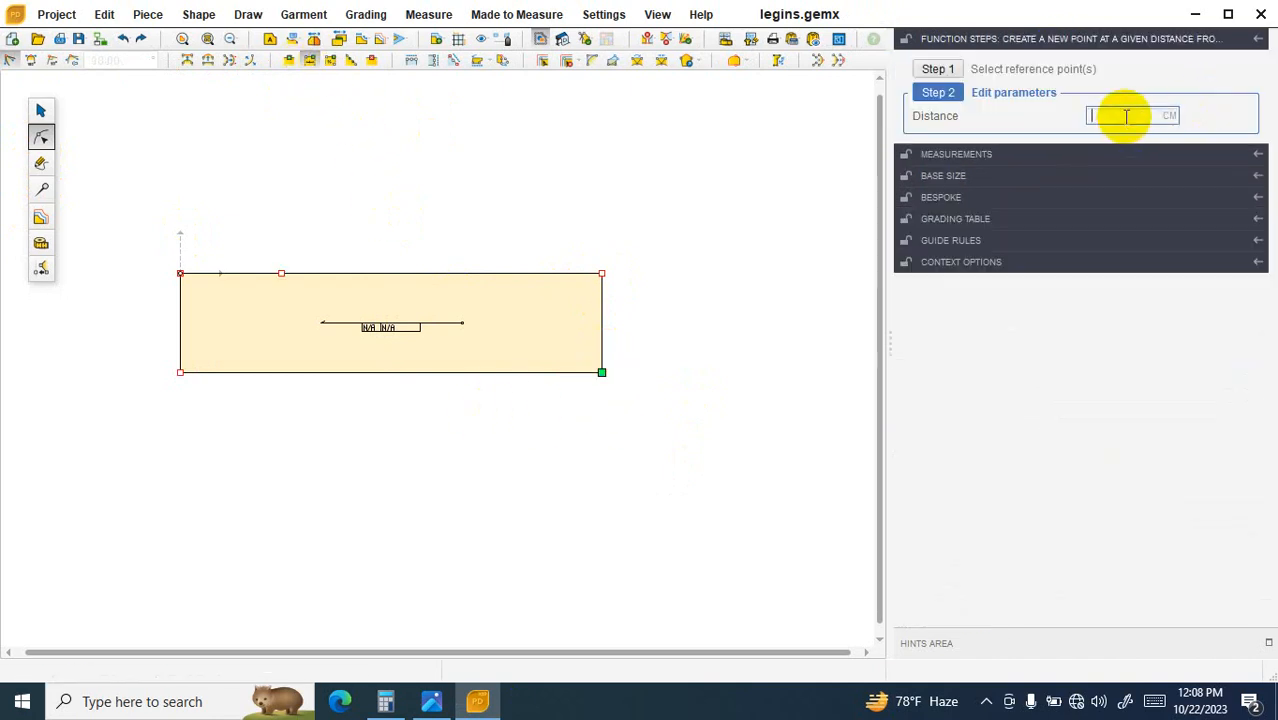
{"action": "type", "text": "55"}
{"action": "key", "text": "Return"}
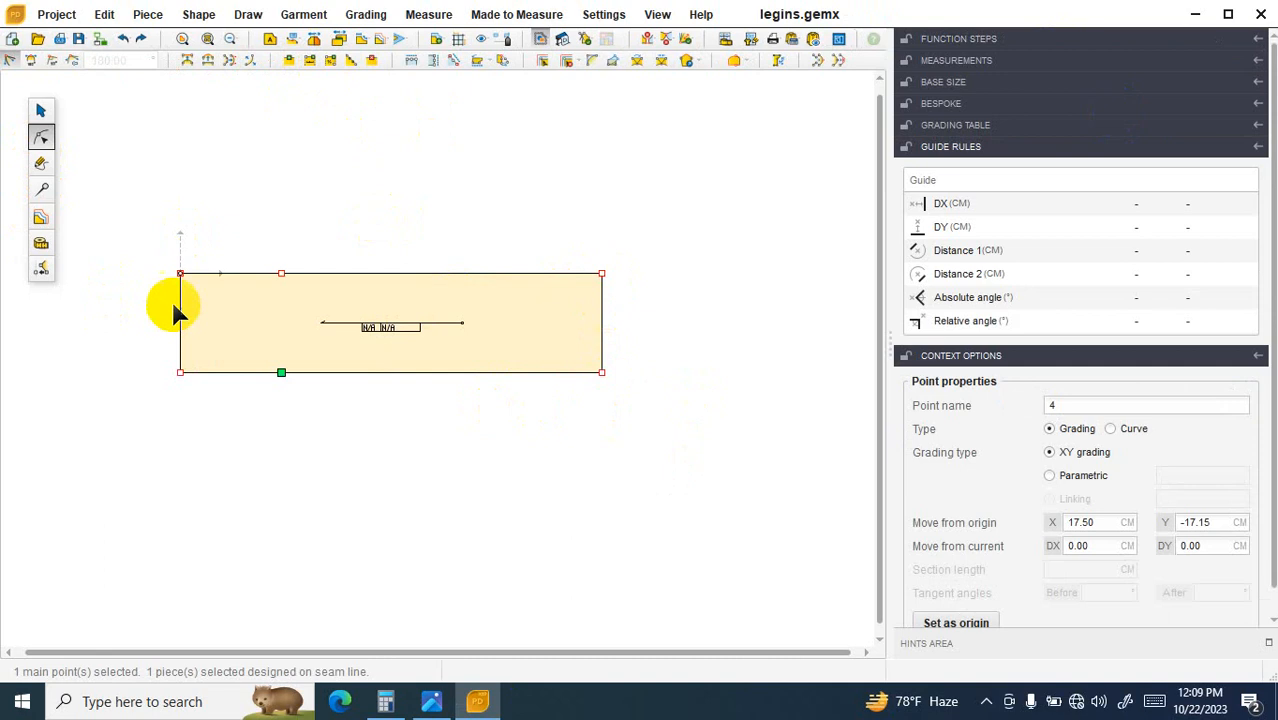
Step: Add a hip point on the rectangle's upper edge, 12 cm from its left corner
{"action": "scroll", "coordinate": [171, 309], "scroll_direction": "up", "scroll_amount": 1}
{"action": "left_click", "coordinate": [182, 268]}
{"action": "scroll", "coordinate": [243, 283], "scroll_direction": "up", "scroll_amount": 1}
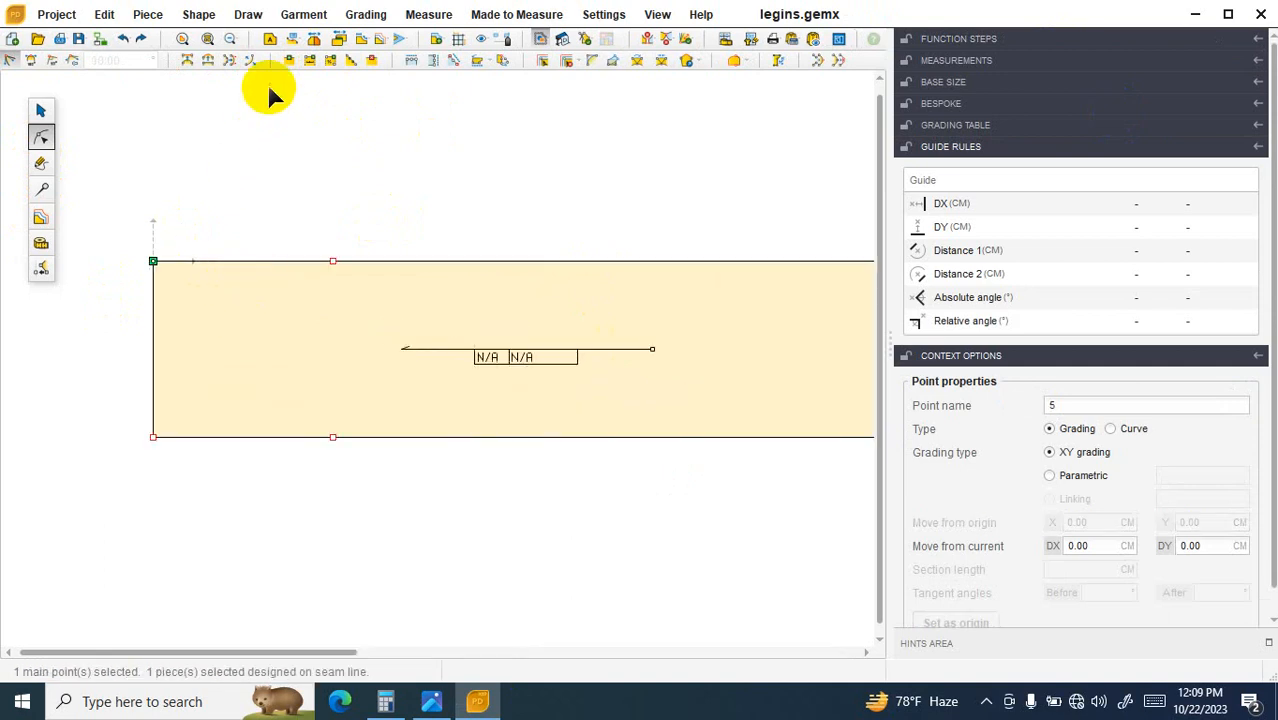
{"action": "left_click", "coordinate": [309, 60]}
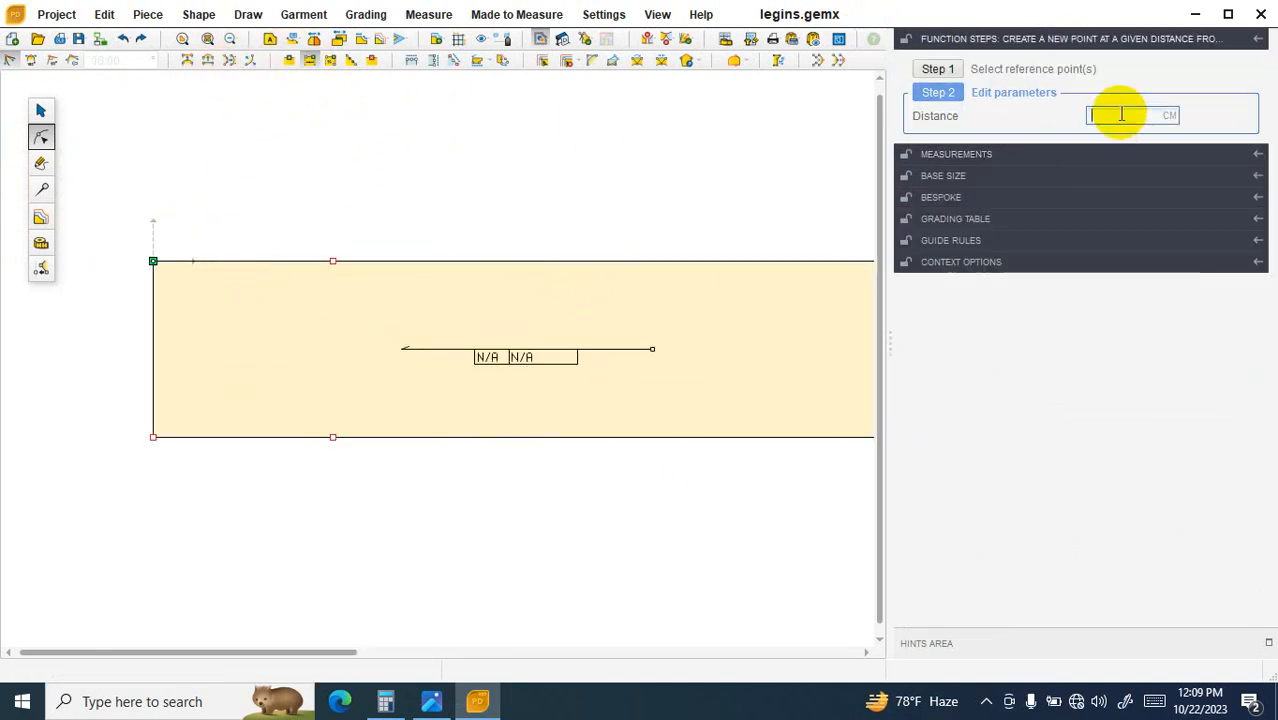
{"action": "type", "text": "12"}
{"action": "key", "text": "Return"}
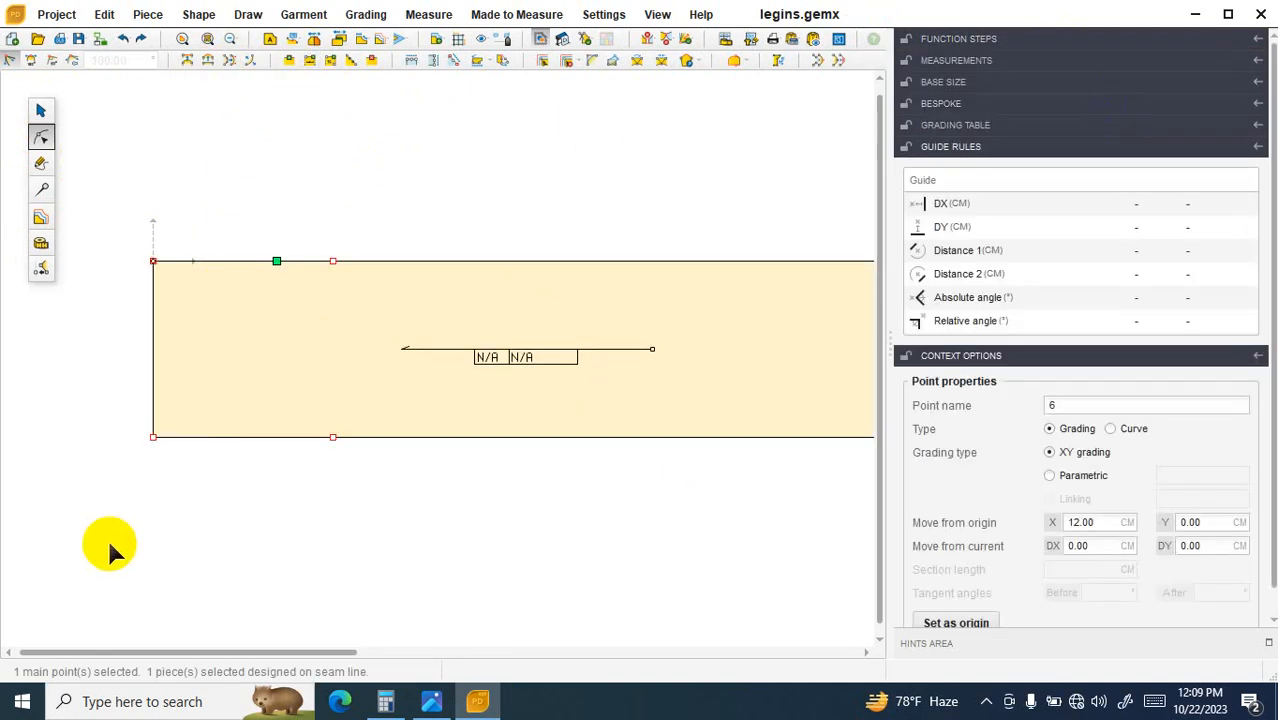
Step: Add the matching hip point on the lower edge at a distance of -12 cm from its left corner
{"action": "left_click", "coordinate": [153, 437]}
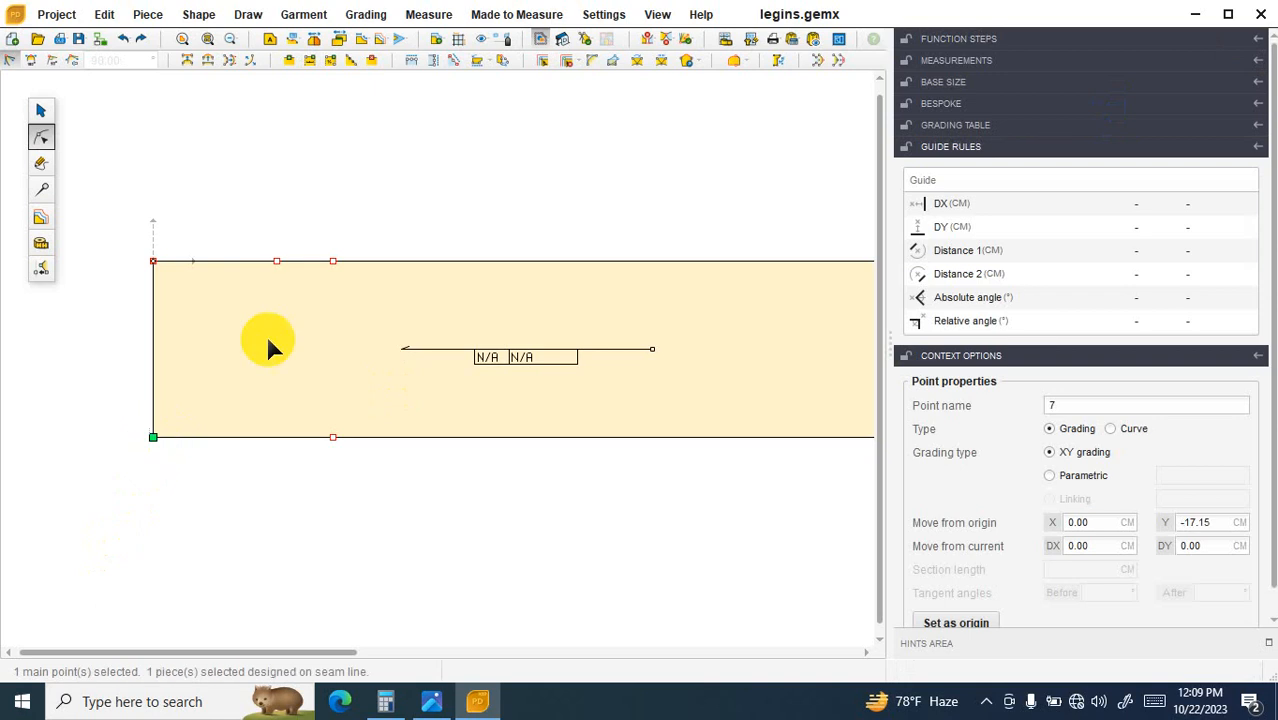
{"action": "left_click", "coordinate": [311, 62]}
{"action": "left_click", "coordinate": [1100, 118]}
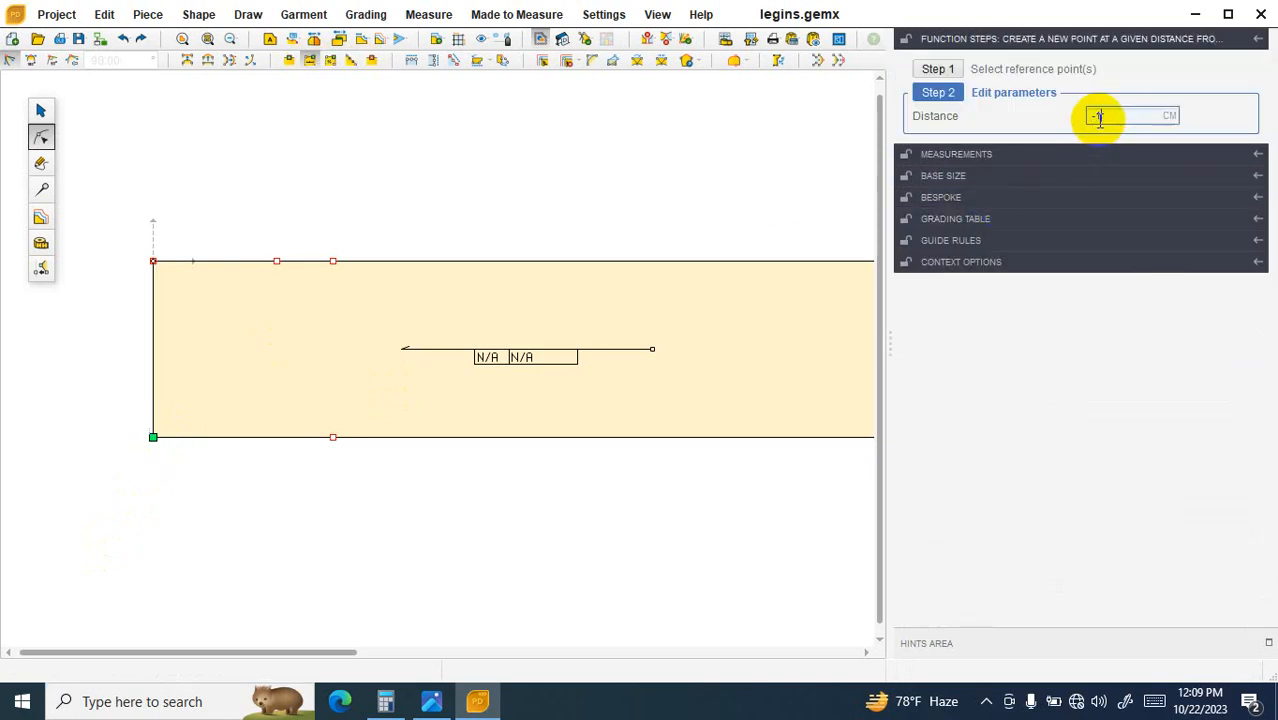
{"action": "key", "text": "Return"}
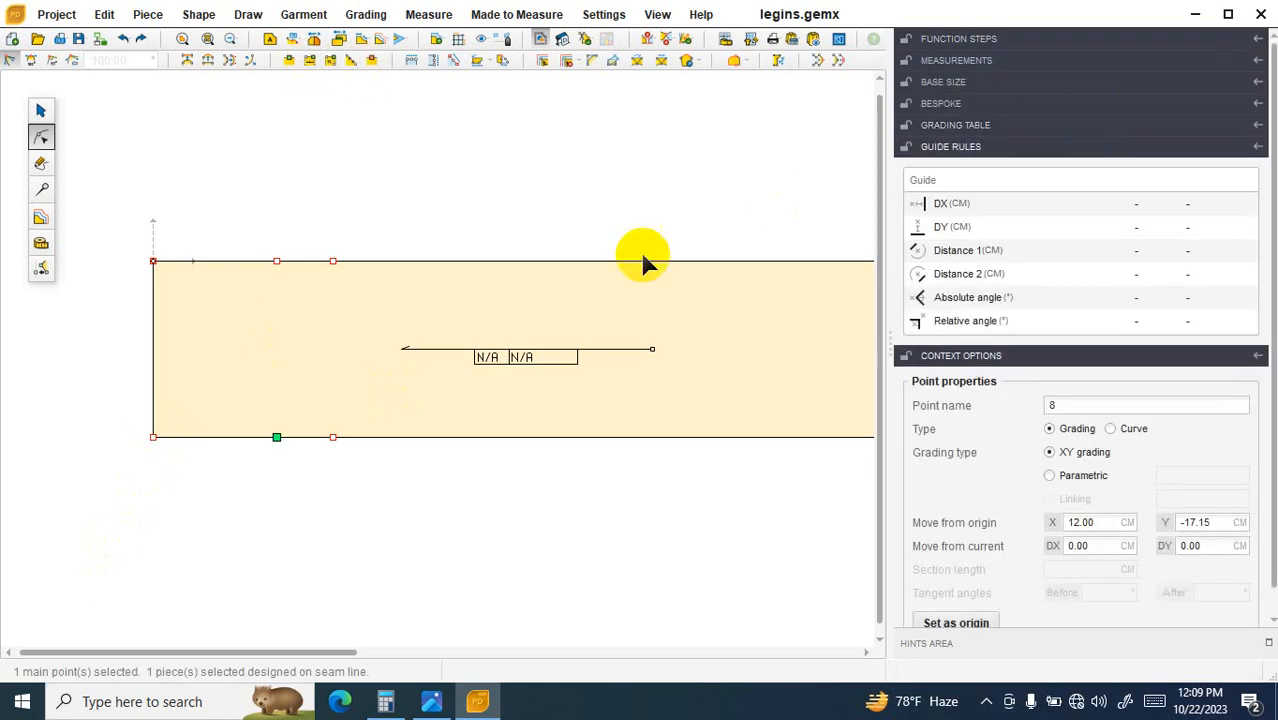
Step: Add a knee point on the rectangle's upper edge, 42.5 cm from its left corner
{"action": "left_click", "coordinate": [153, 261]}
{"action": "left_click", "coordinate": [310, 60]}
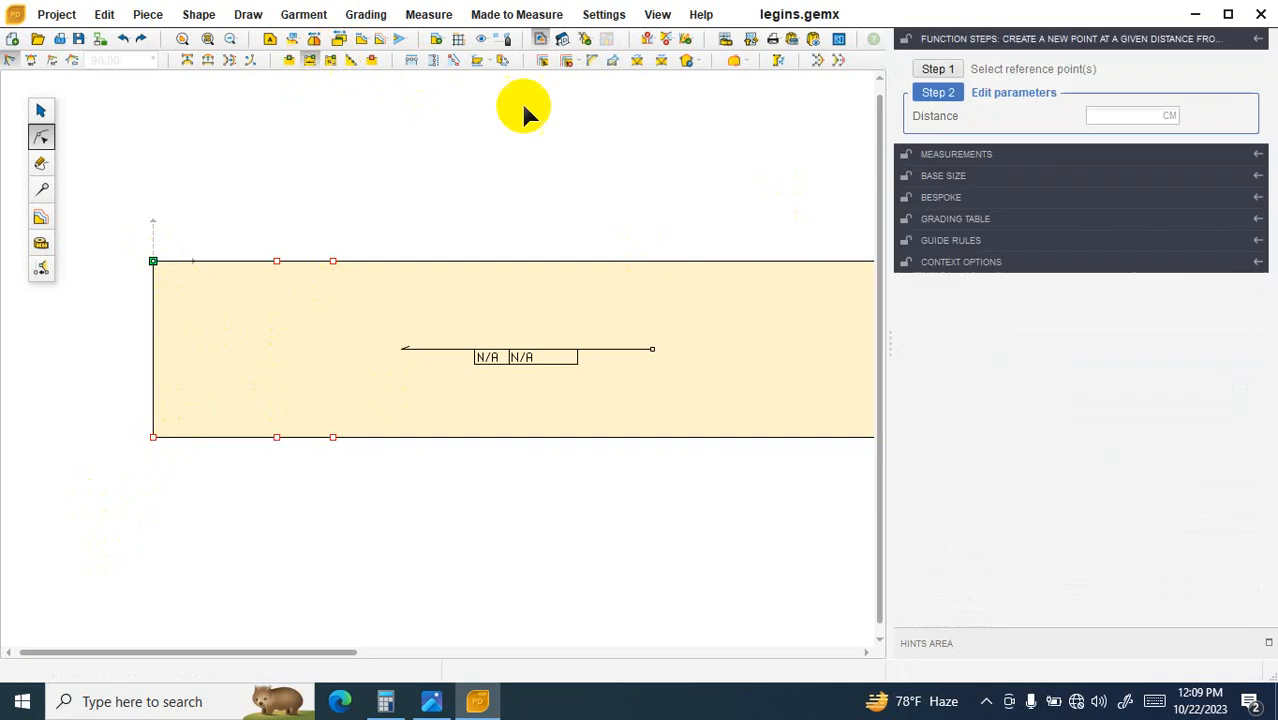
{"action": "left_click", "coordinate": [1097, 115]}
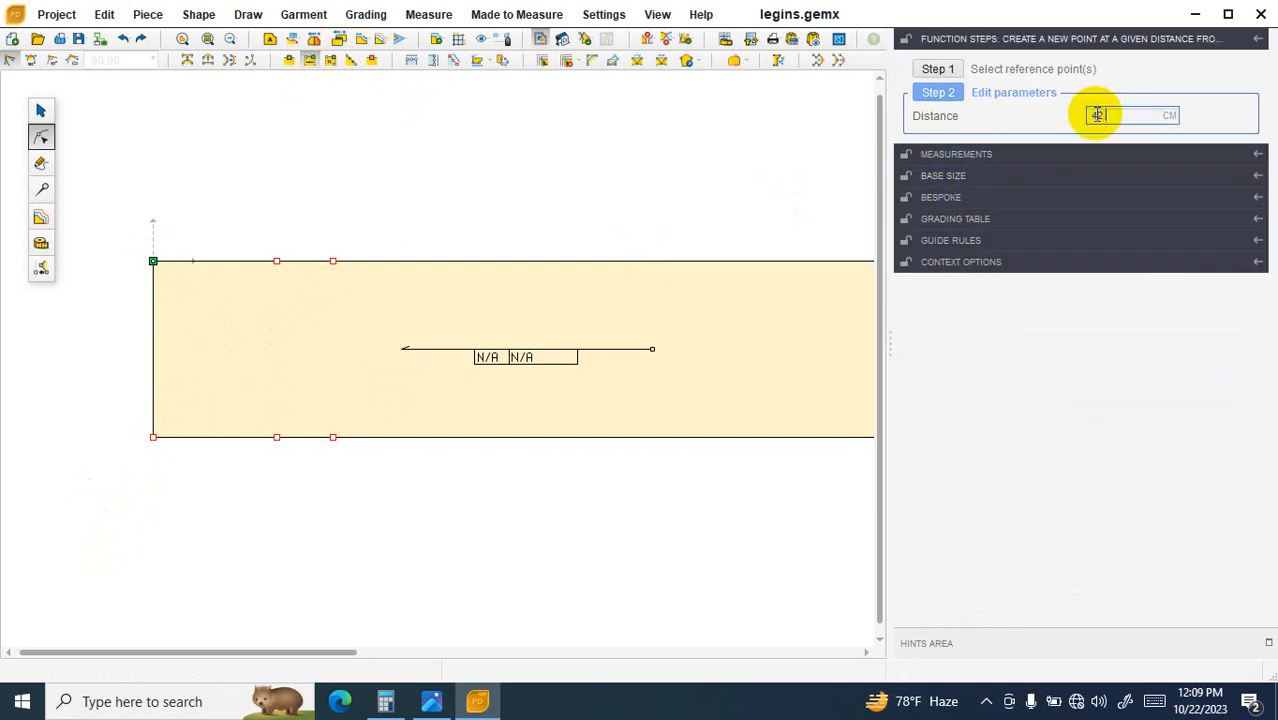
{"action": "type", "text": "42.5"}
{"action": "key", "text": "Return"}
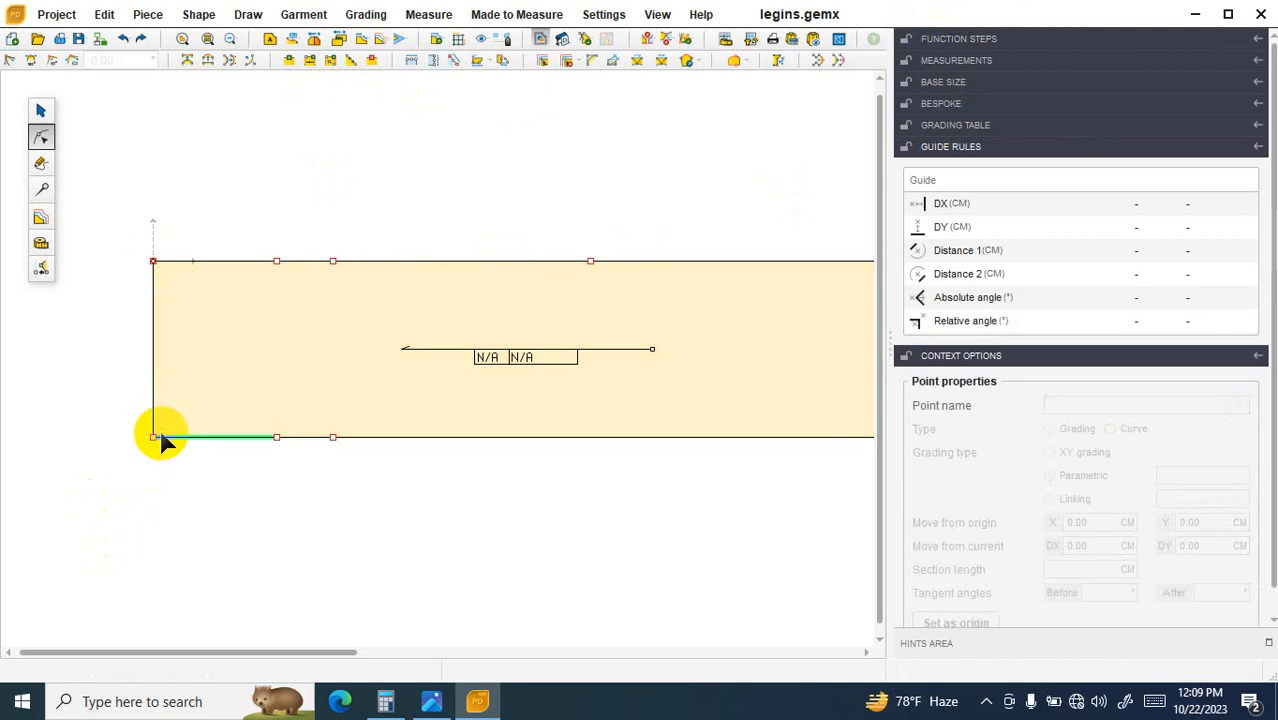
Step: Add the matching knee point on the lower edge at a distance of -42.5 cm from its left corner
{"action": "left_click", "coordinate": [153, 438]}
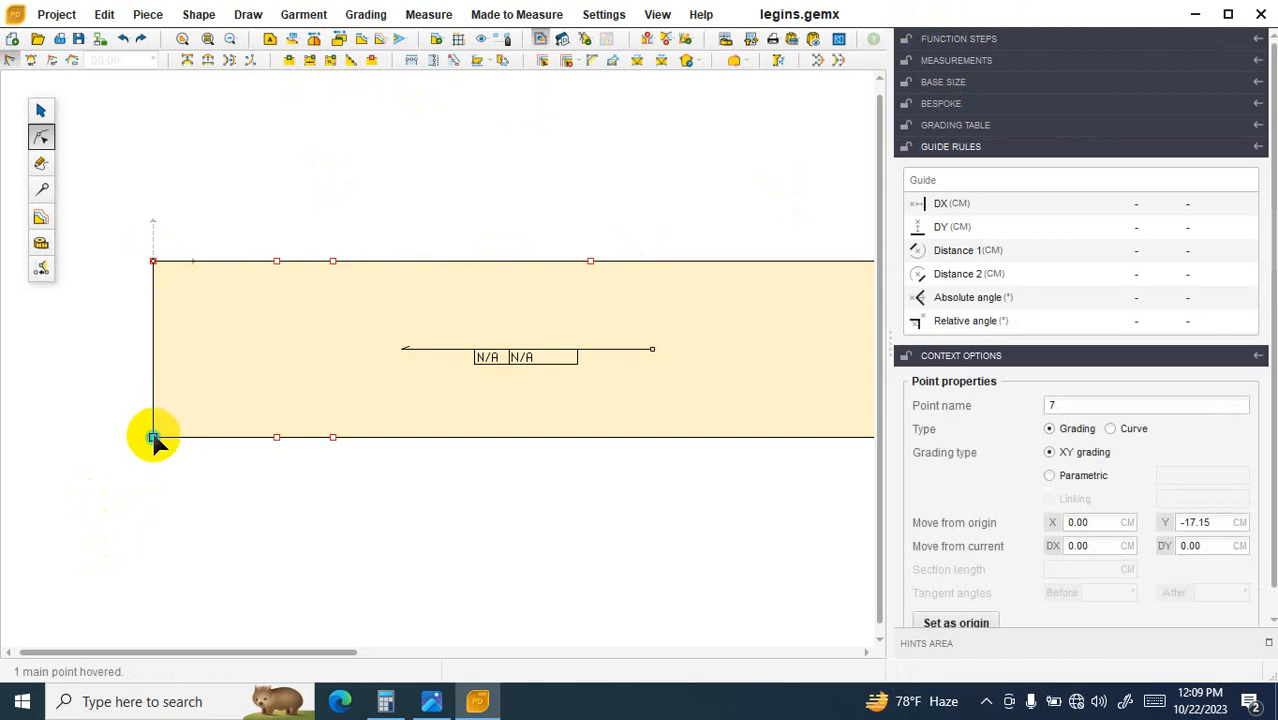
{"action": "left_click", "coordinate": [330, 61]}
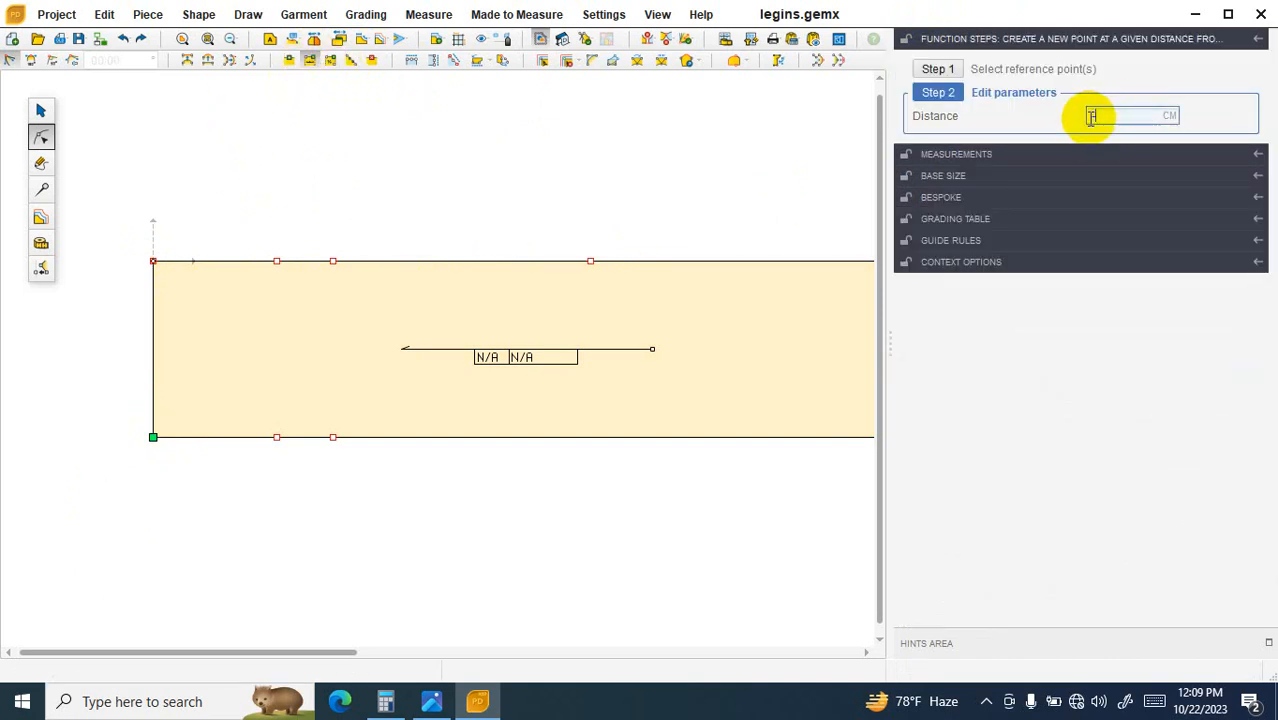
{"action": "type", "text": "-42.5"}
{"action": "key", "text": "Return"}
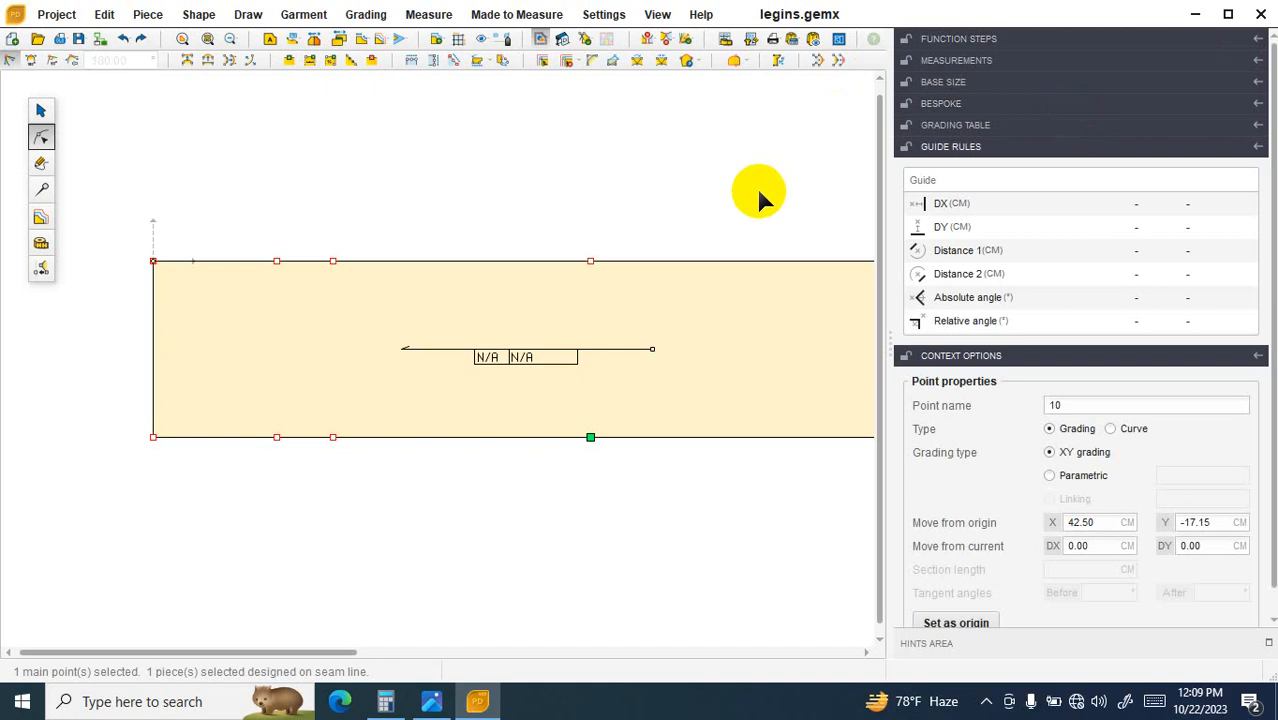
Step: Save the pattern with the new hip, crotch and knee points, accepting the demo-version format
{"action": "left_click", "coordinate": [78, 38]}
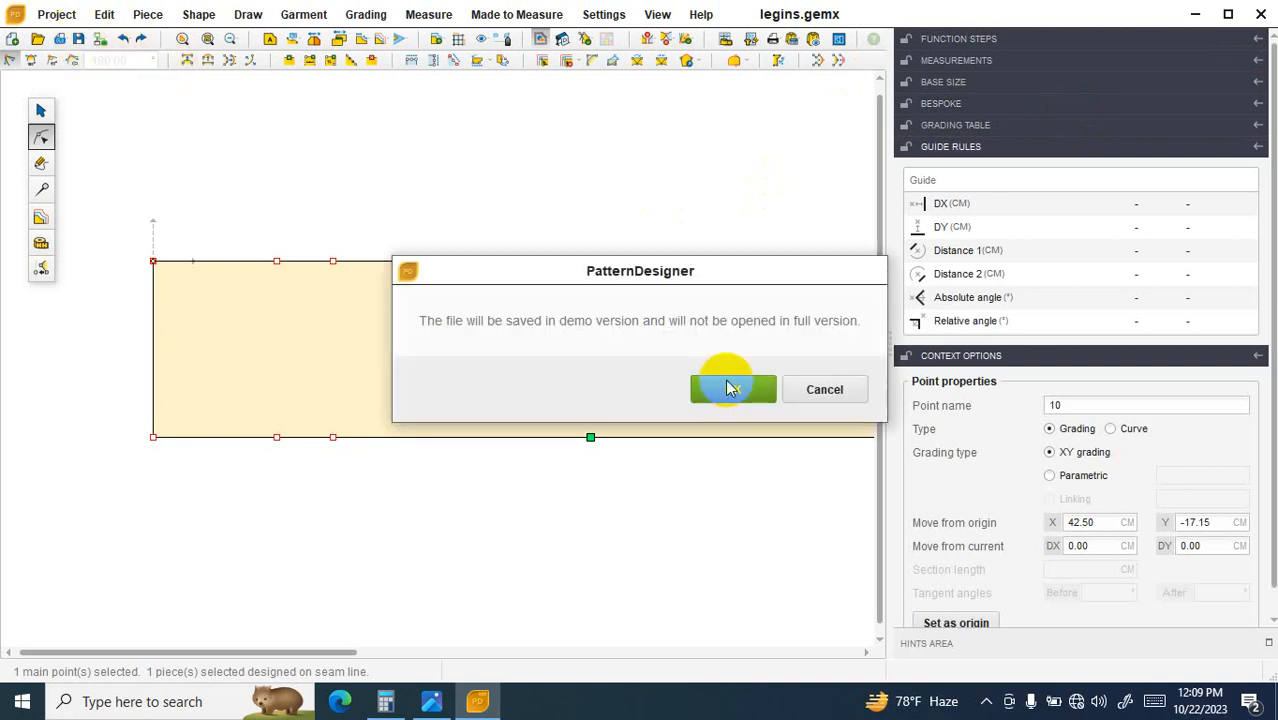
{"action": "left_click", "coordinate": [730, 386]}
{"action": "scroll", "coordinate": [540, 600], "scroll_direction": "down", "scroll_amount": 2}
{"action": "scroll", "coordinate": [602, 556], "scroll_direction": "up", "scroll_amount": 2}
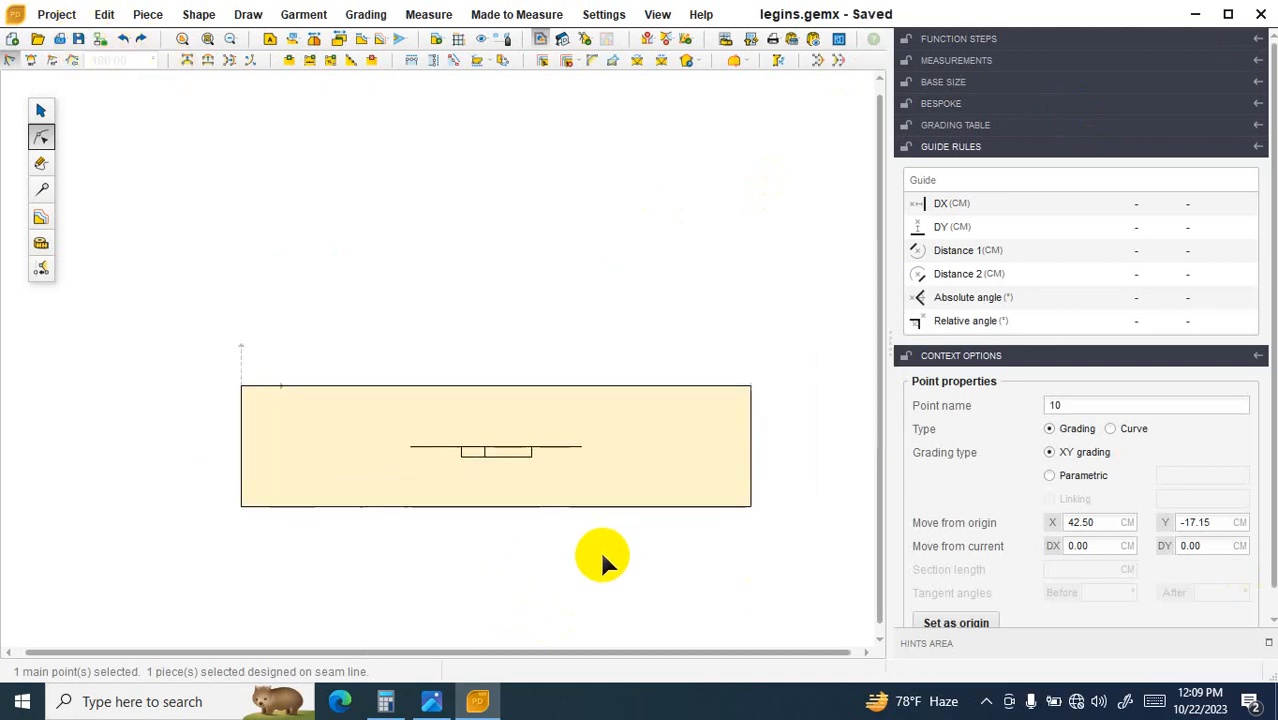
Step: Look up the front bottom width in the size chart and place the upper hem corner 8.35 cm above the lower hem corner as origin
{"action": "left_click", "coordinate": [431, 701]}
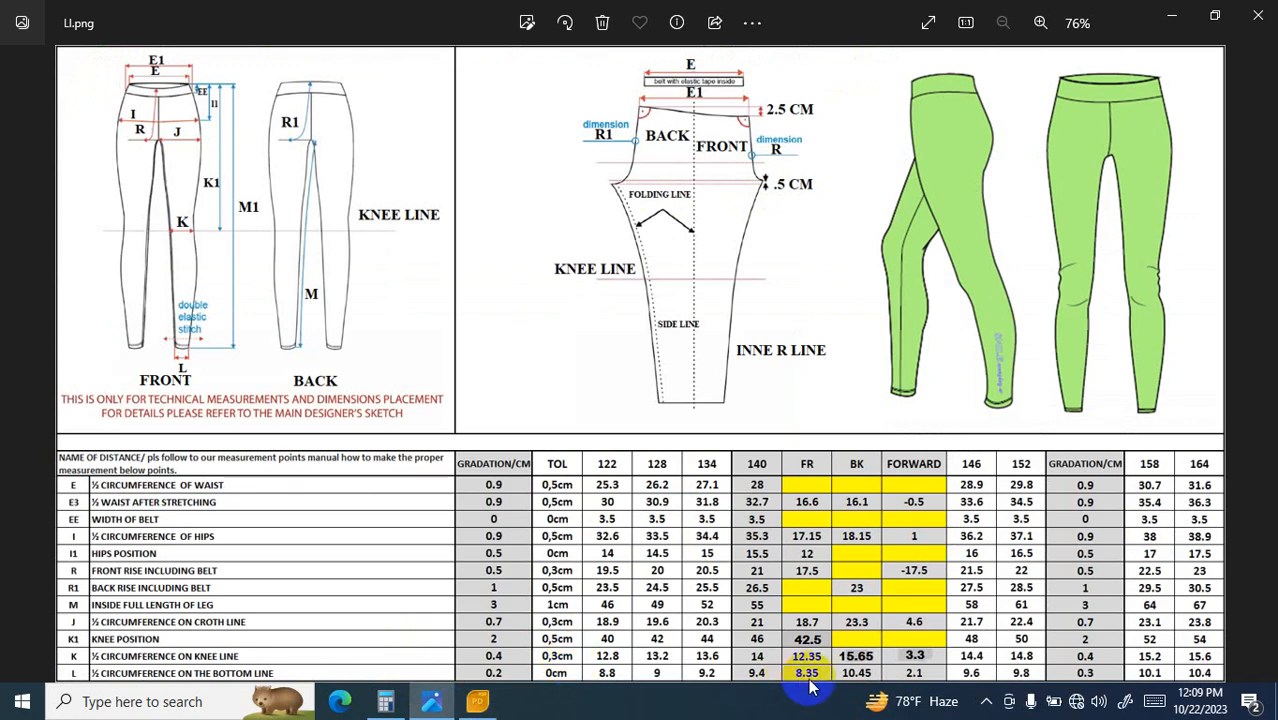
{"action": "left_click", "coordinate": [477, 701]}
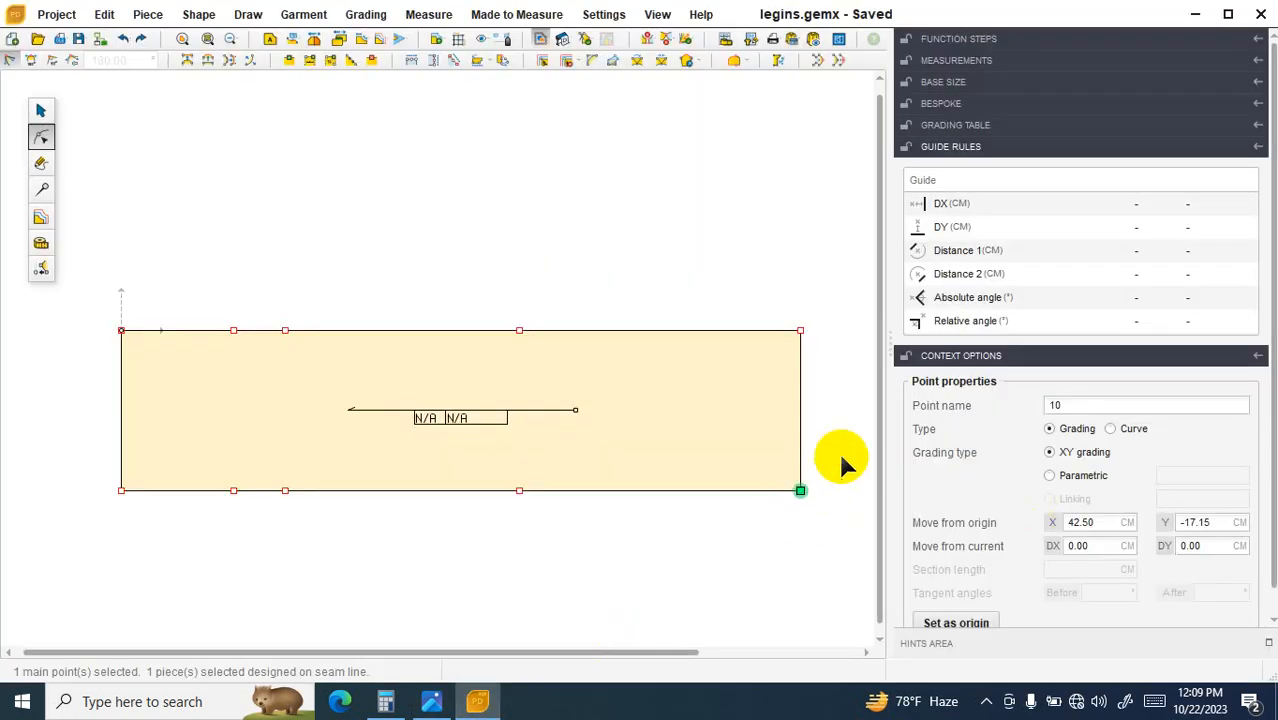
{"action": "left_click", "coordinate": [945, 621]}
{"action": "left_click", "coordinate": [800, 330]}
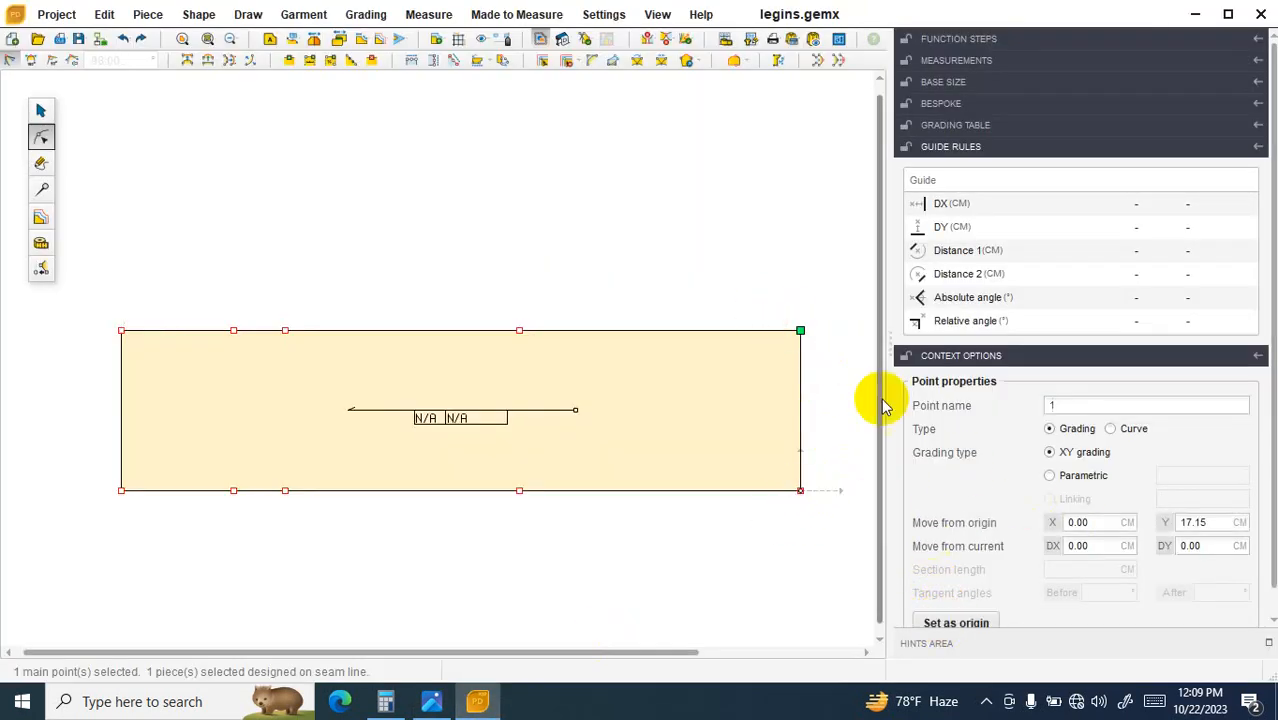
{"action": "left_click", "coordinate": [1218, 522]}
{"action": "type", "text": "8.35"}
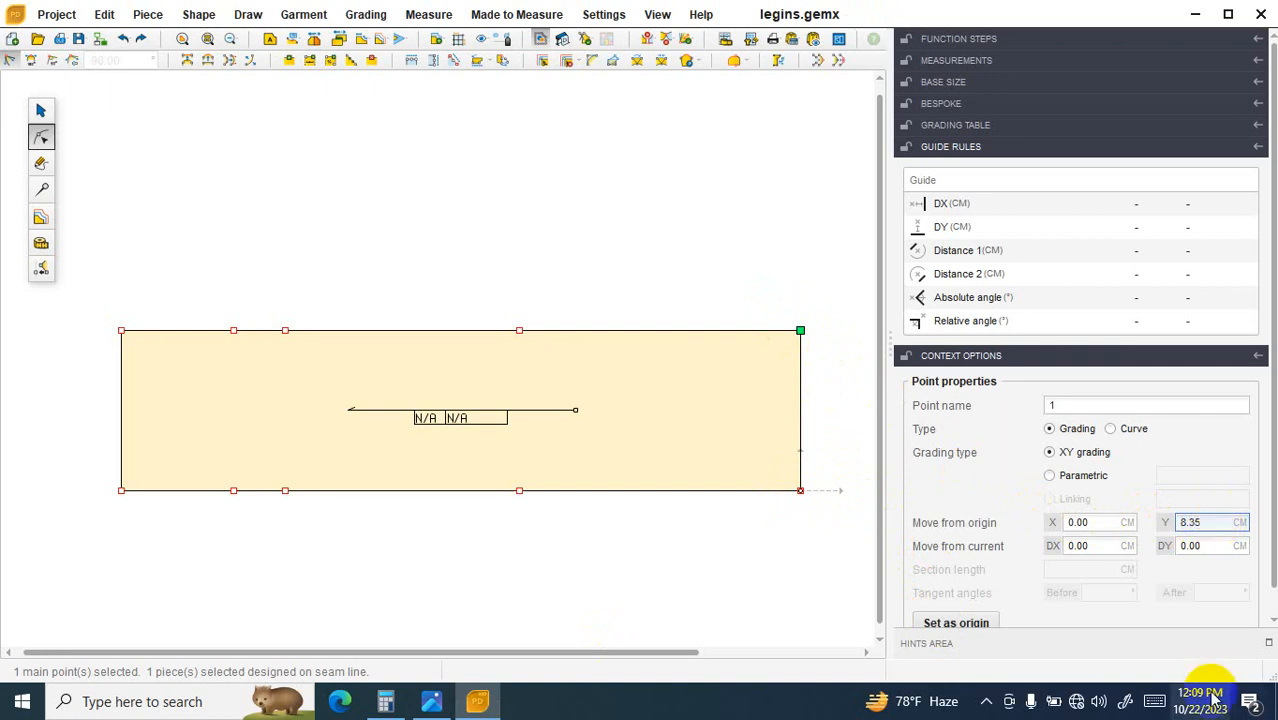
{"action": "key", "text": "Return"}
Step: With the lower knee point as origin, set the upper knee point's Y to 12.35 cm, per the chart's front knee-line value
{"action": "left_click", "coordinate": [519, 490]}
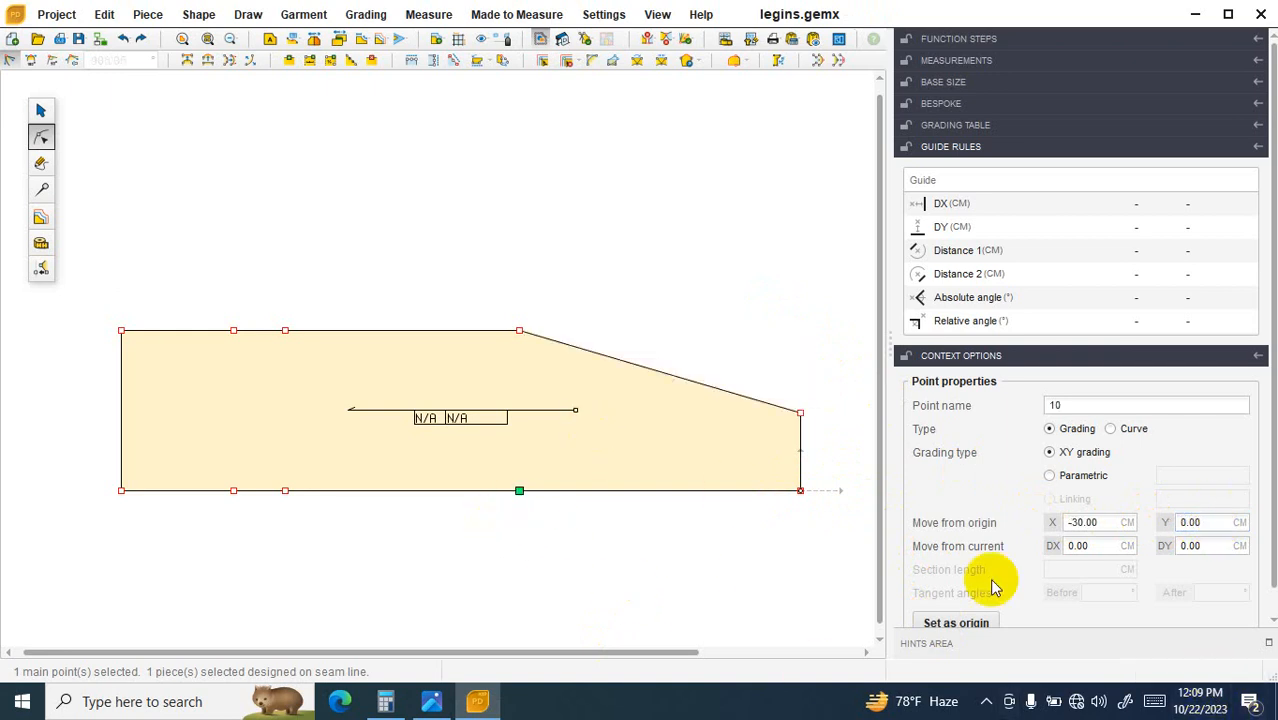
{"action": "left_click", "coordinate": [957, 622]}
{"action": "left_click", "coordinate": [511, 304]}
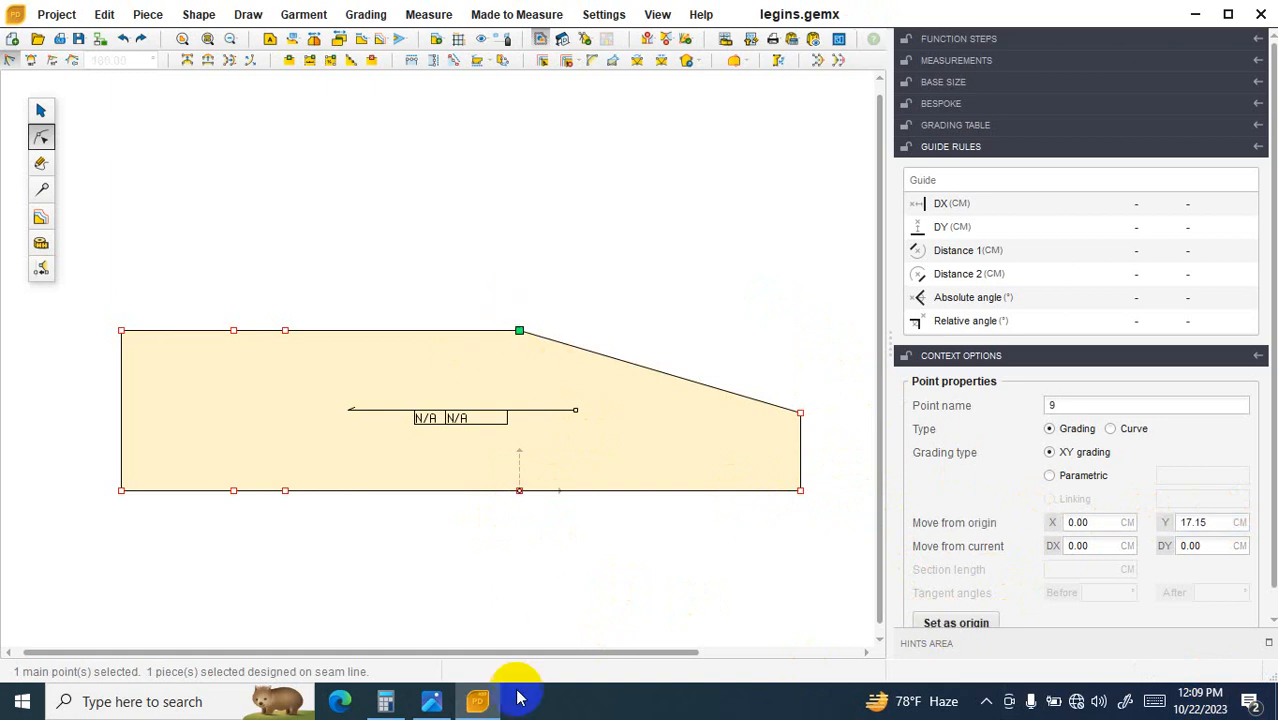
{"action": "left_click", "coordinate": [431, 701]}
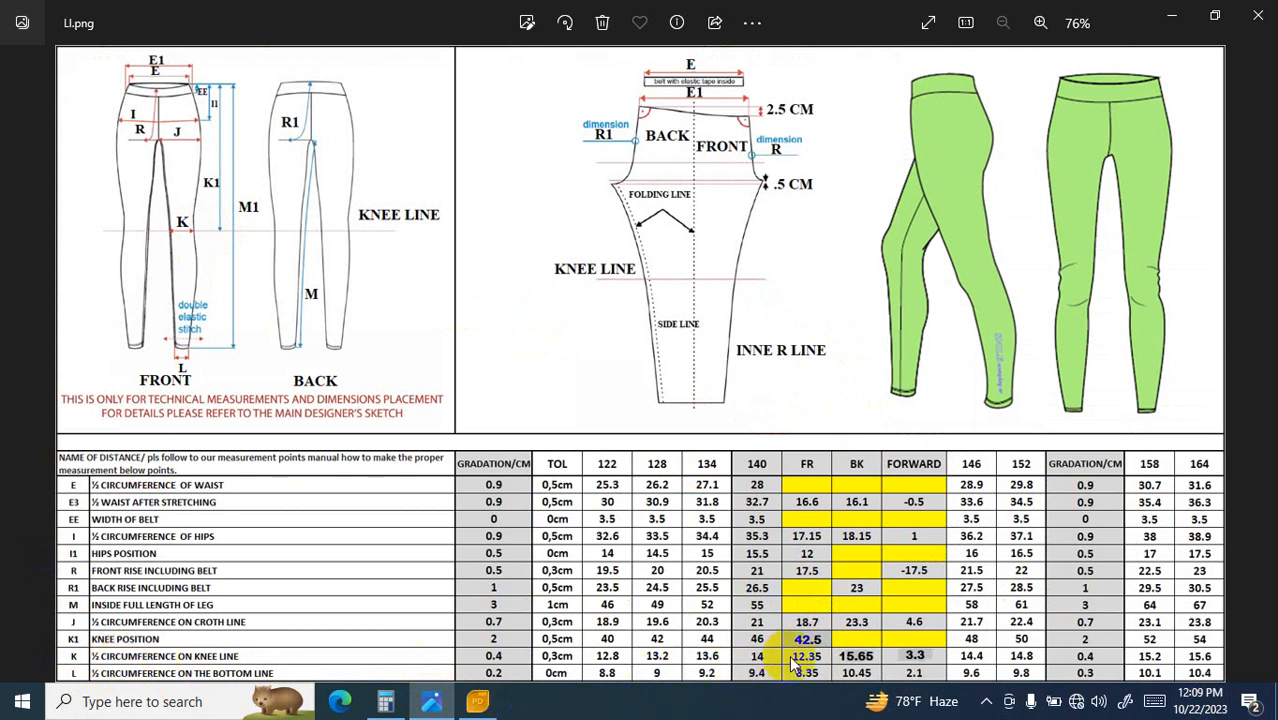
{"action": "left_click", "coordinate": [477, 701]}
{"action": "double_click", "coordinate": [1176, 522]}
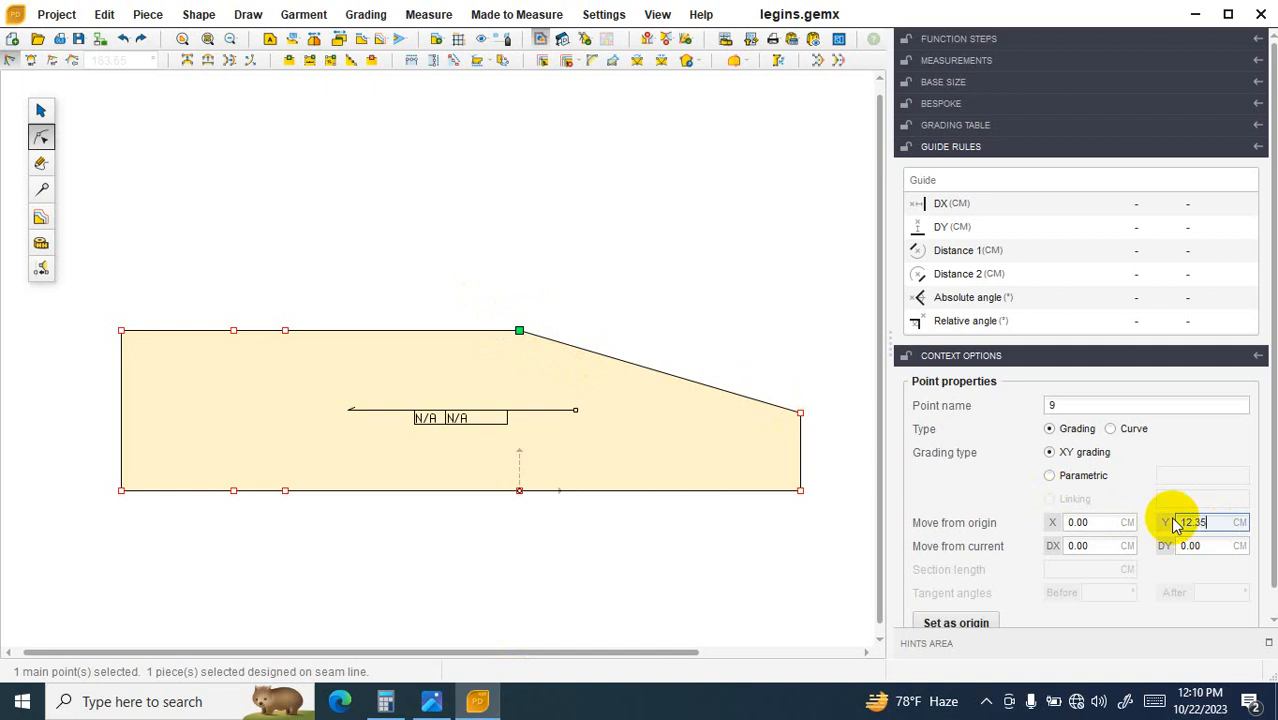
{"action": "key", "text": "Return"}
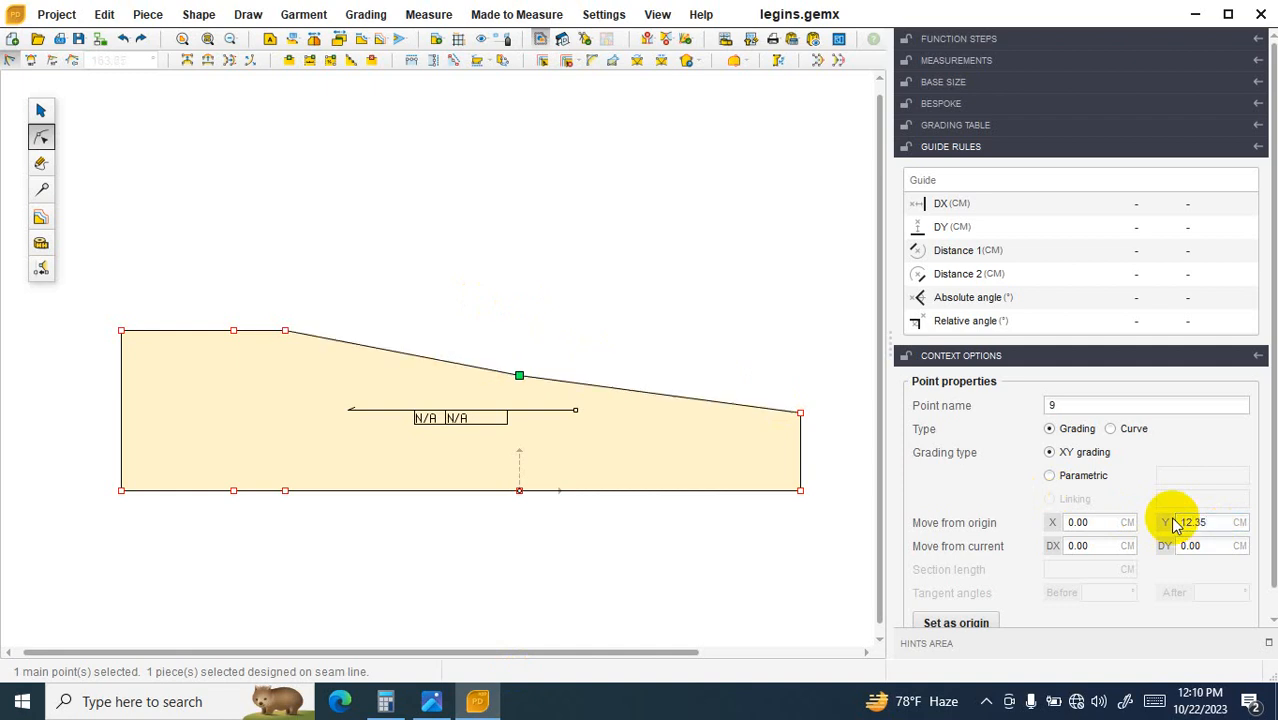
Step: With the lower crotch point as origin, set the upper crotch point's Y to 18.7 cm, per the chart's front crotch-line value
{"action": "left_click", "coordinate": [431, 701]}
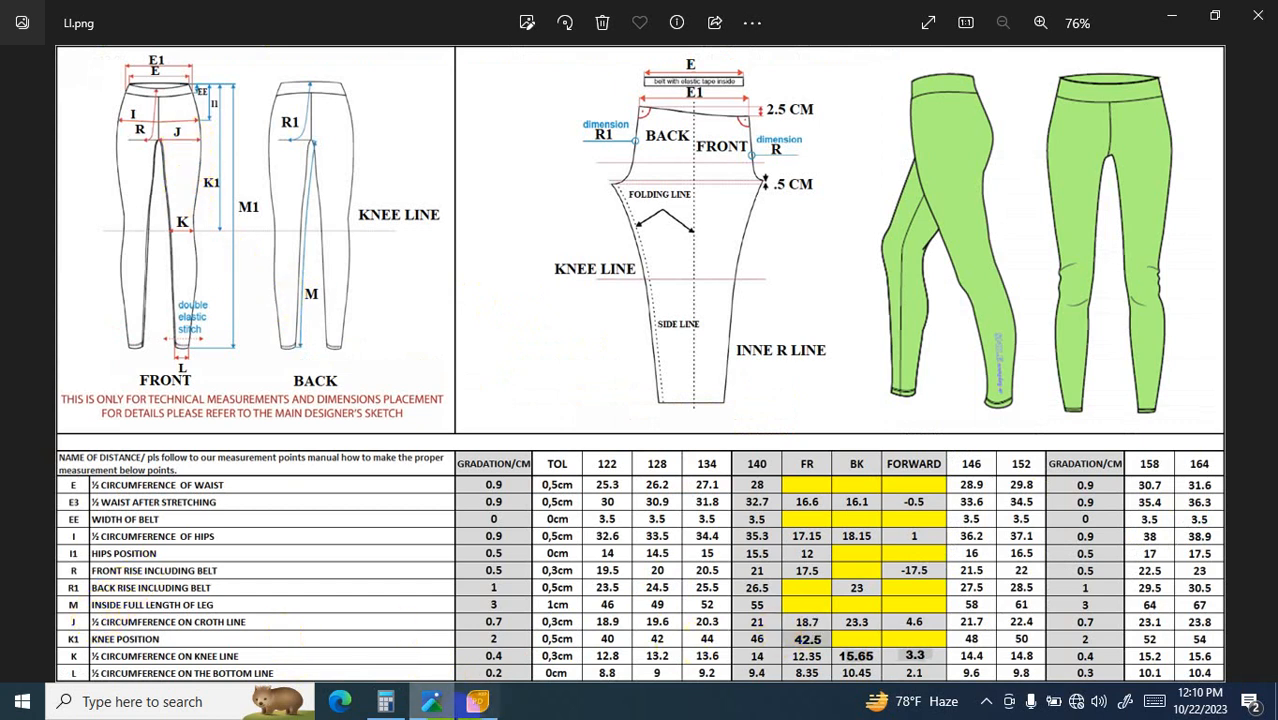
{"action": "left_click", "coordinate": [477, 701]}
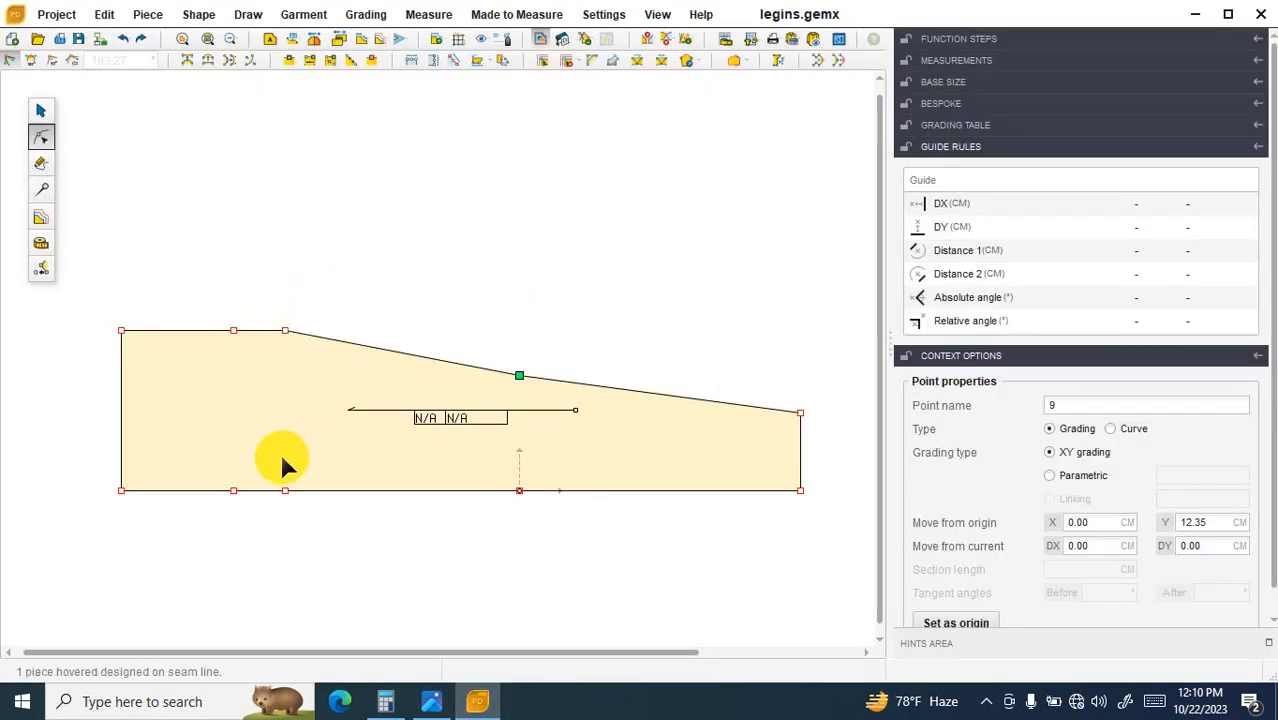
{"action": "left_click", "coordinate": [289, 491]}
{"action": "left_click", "coordinate": [290, 333]}
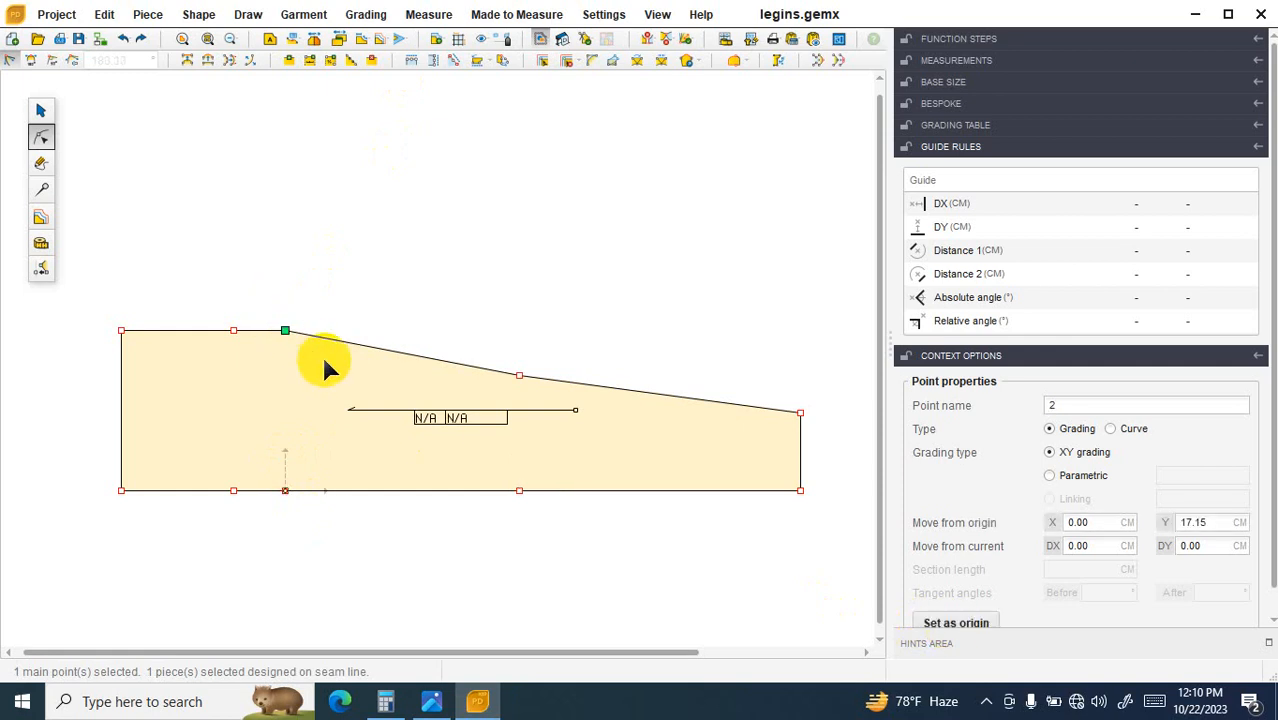
{"action": "left_click", "coordinate": [1214, 527]}
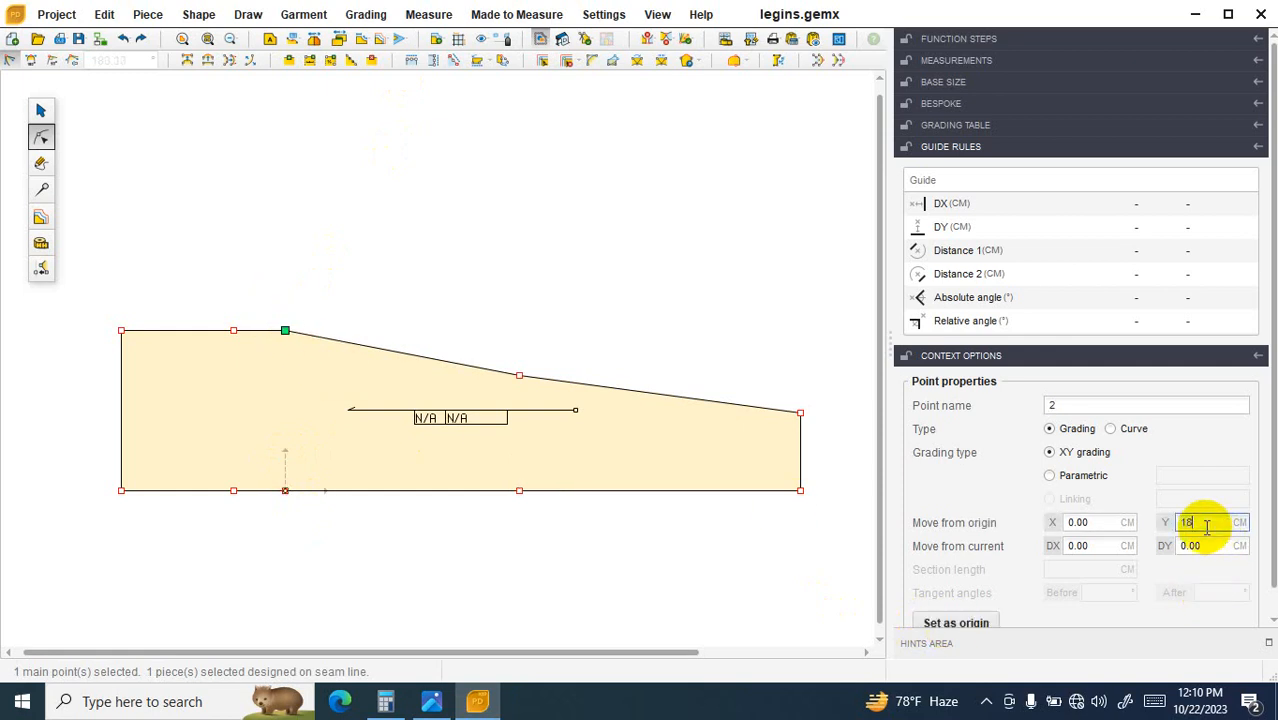
{"action": "type", "text": "18.7"}
{"action": "key", "text": "Return"}
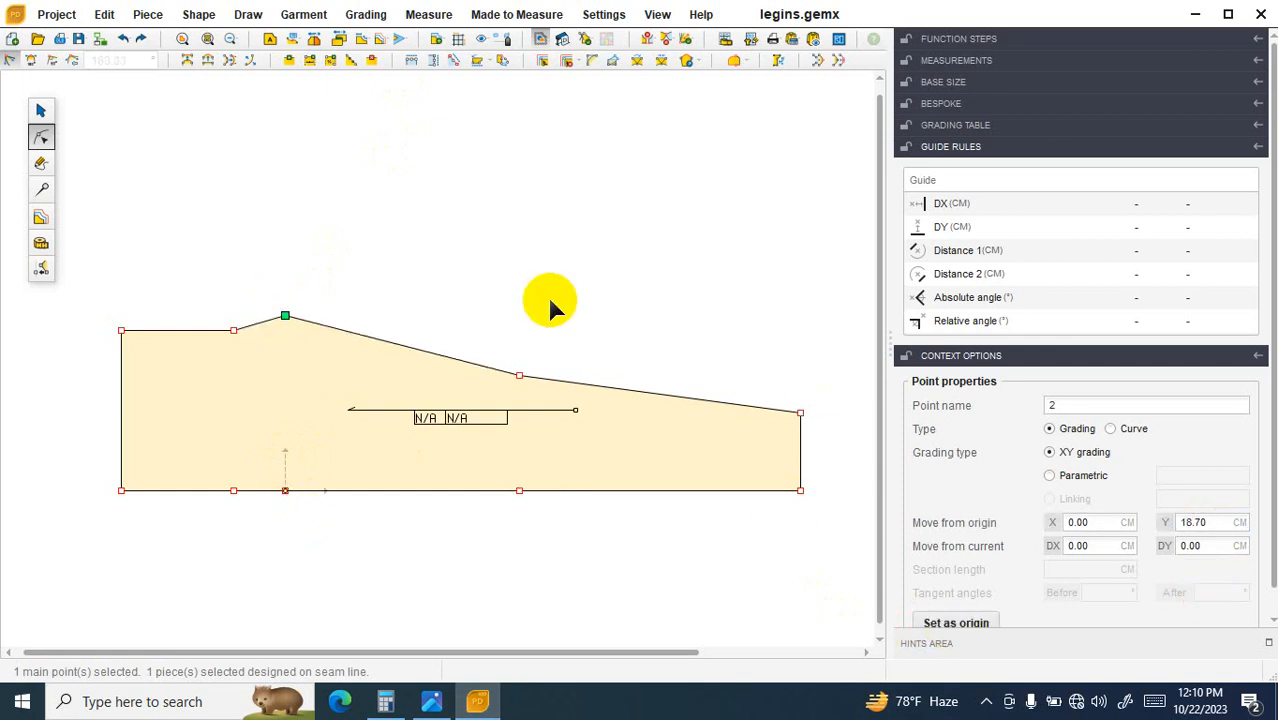
Step: Convert the crotch-to-knee and knee-to-hem segments of the inseam into curves
{"action": "left_click", "coordinate": [422, 350]}
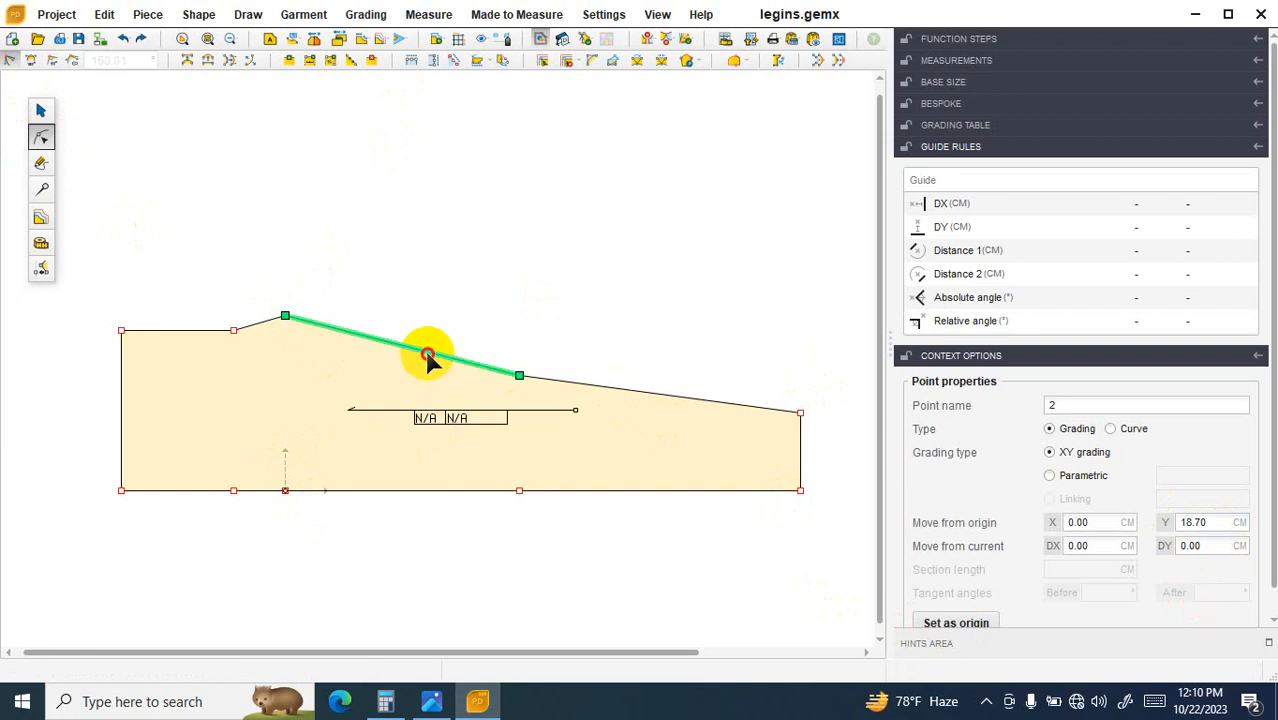
{"action": "left_click", "coordinate": [216, 63]}
{"action": "left_click", "coordinate": [557, 380]}
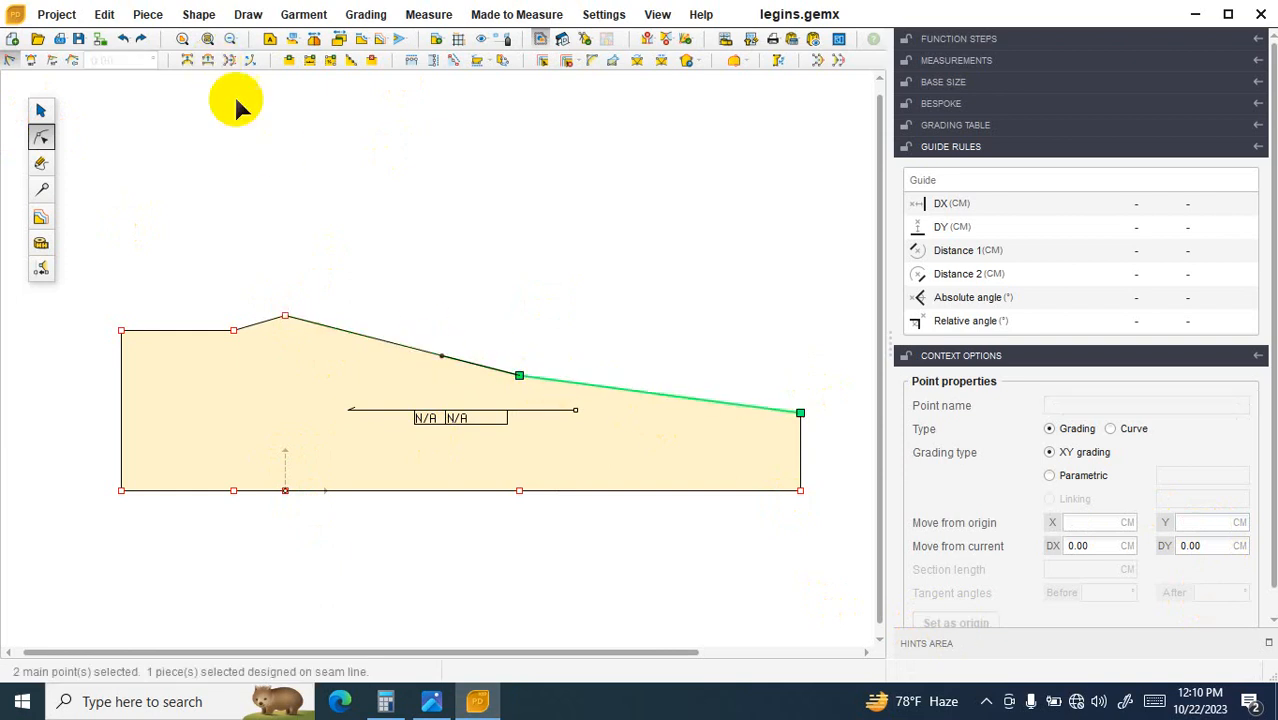
{"action": "left_click", "coordinate": [209, 62]}
Step: Adjust the tangent handles at the knee and crotch points so the inseam bends smoothly through the knee
{"action": "scroll", "coordinate": [529, 335], "scroll_direction": "up", "scroll_amount": 2}
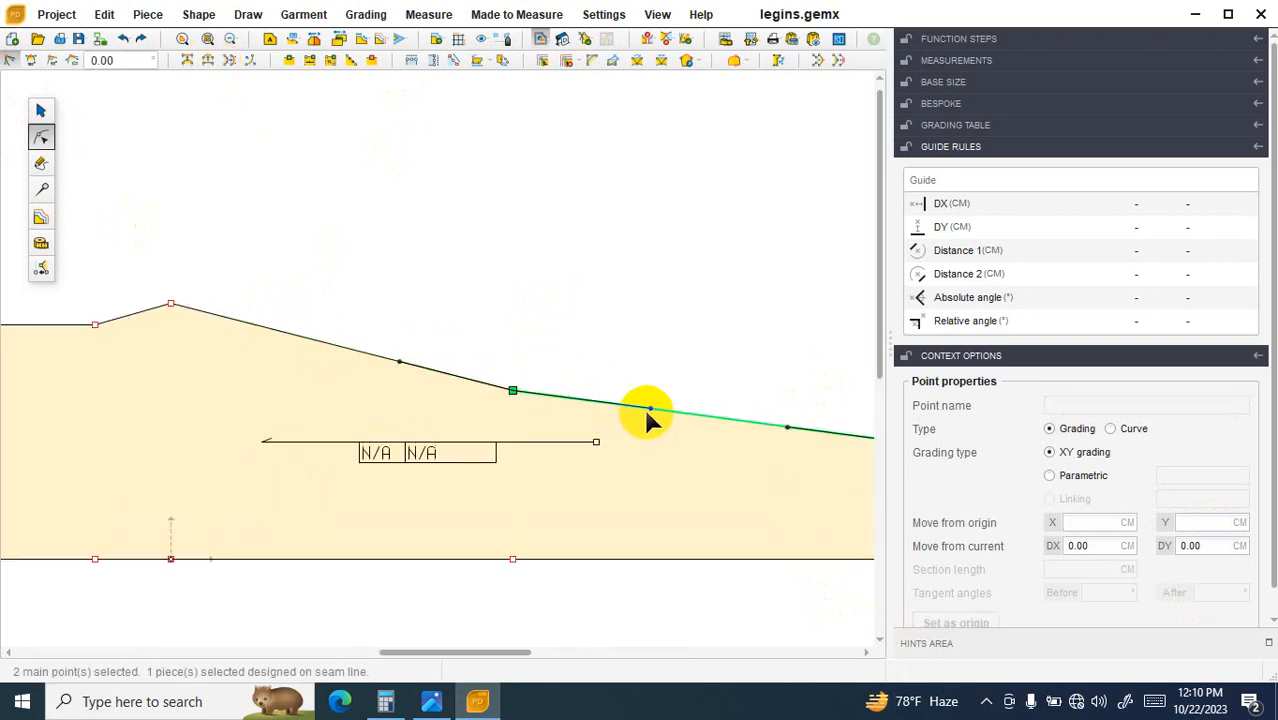
{"action": "left_click_drag", "start_coordinate": [650, 410], "coordinate": [613, 408]}
{"action": "left_click", "coordinate": [400, 362]}
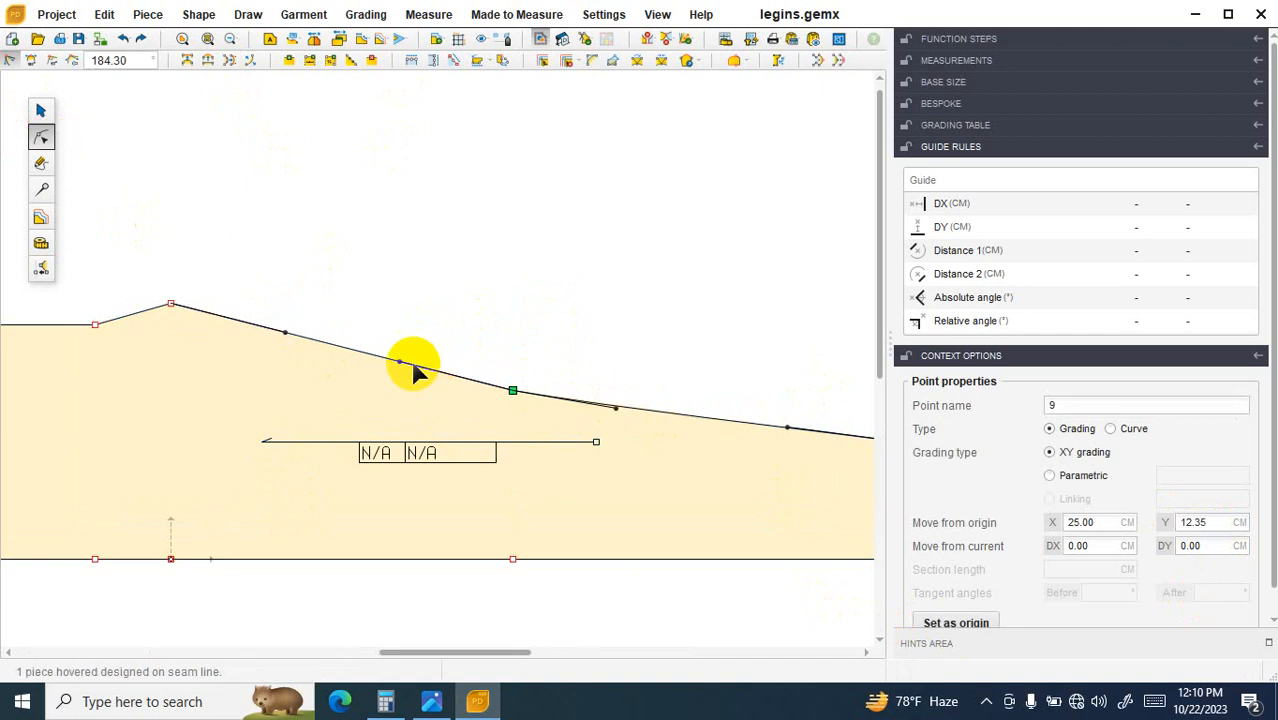
{"action": "left_click_drag", "start_coordinate": [400, 363], "coordinate": [393, 369]}
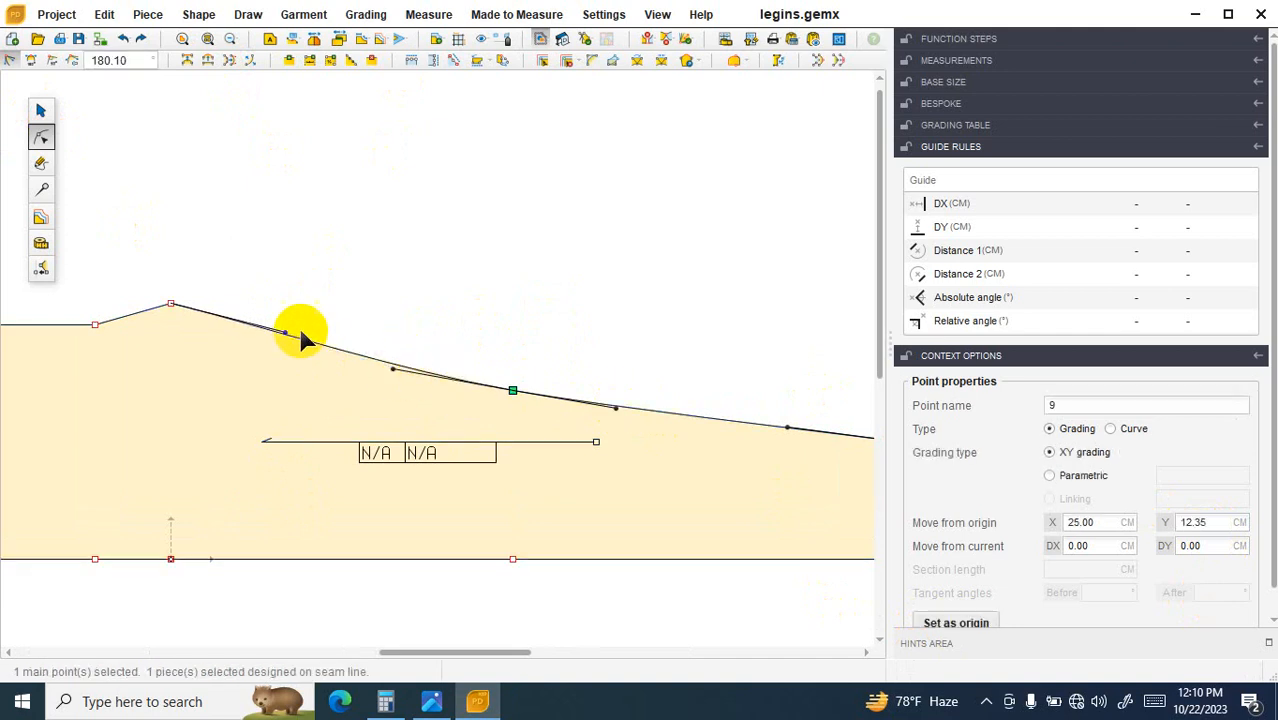
{"action": "left_click_drag", "start_coordinate": [286, 332], "coordinate": [274, 333]}
{"action": "left_click", "coordinate": [384, 418]}
{"action": "scroll", "coordinate": [485, 446], "scroll_direction": "down", "scroll_amount": 2}
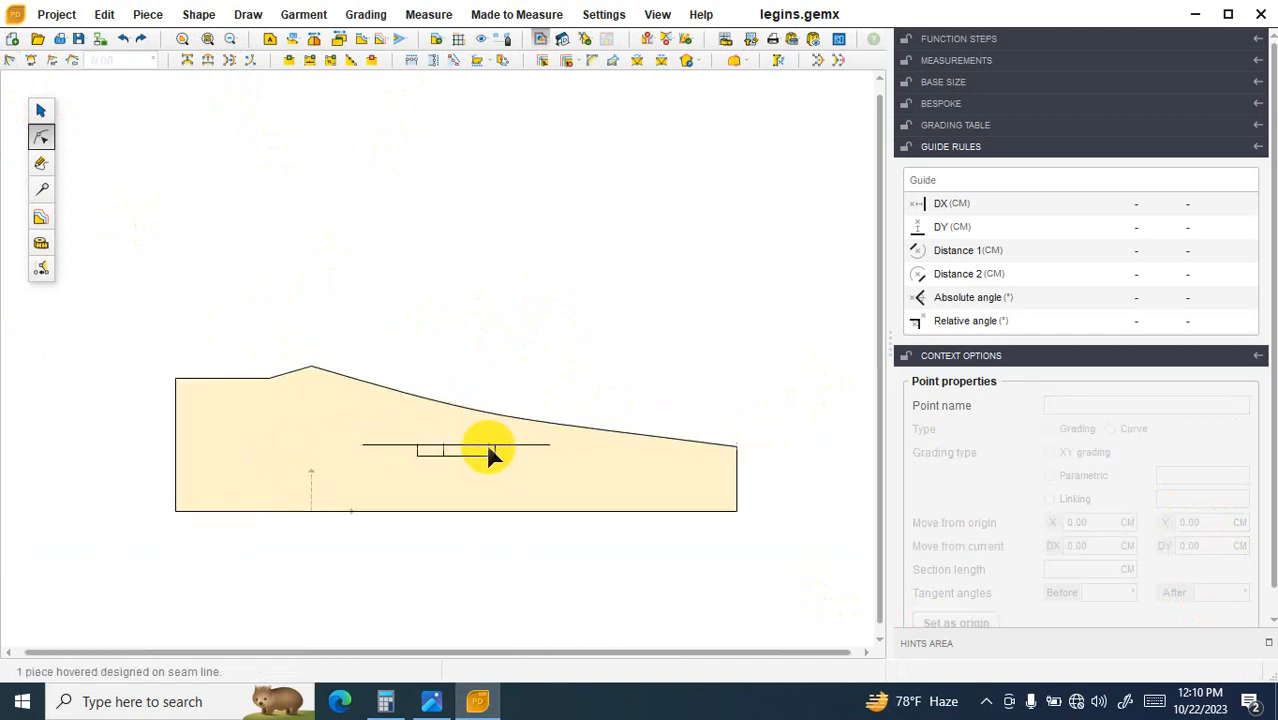
Step: Shape the knee-to-hem curve slightly with the tangent handle at the hem corner, and save the pattern
{"action": "left_click", "coordinate": [616, 448]}
{"action": "left_click", "coordinate": [643, 435]}
{"action": "scroll", "coordinate": [643, 436], "scroll_direction": "up", "scroll_amount": 2}
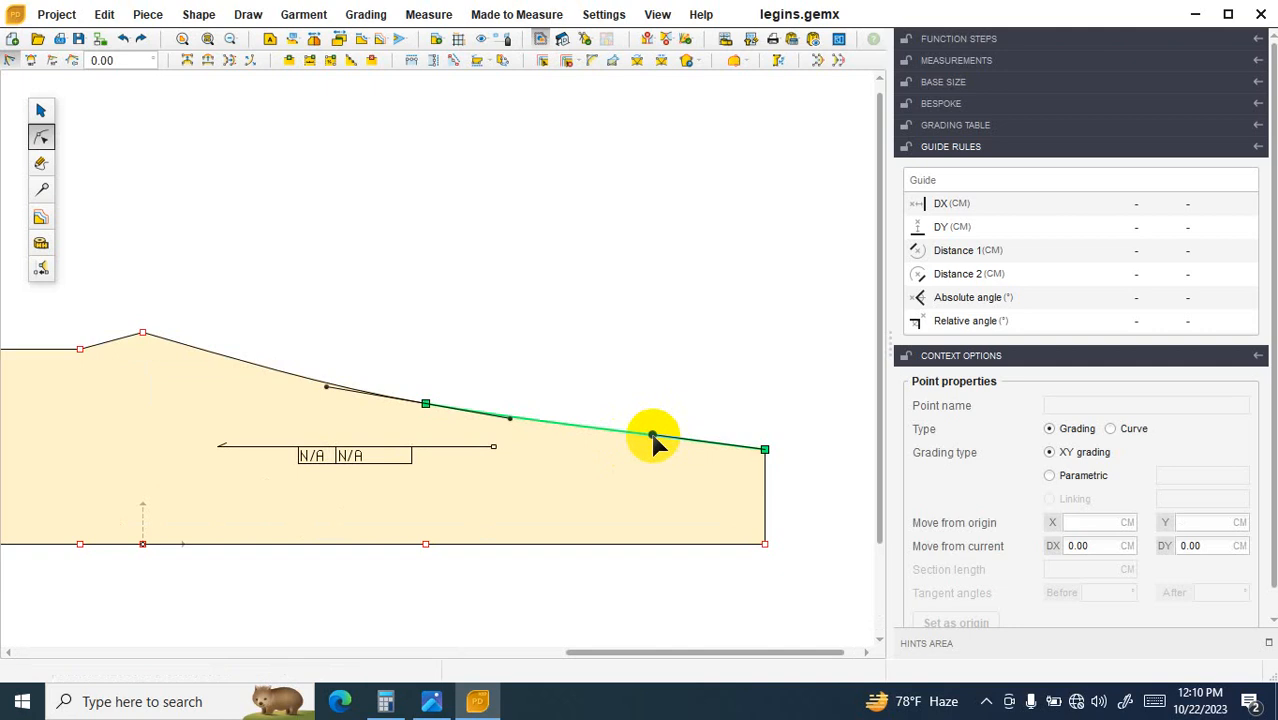
{"action": "left_click_drag", "start_coordinate": [653, 435], "coordinate": [662, 441]}
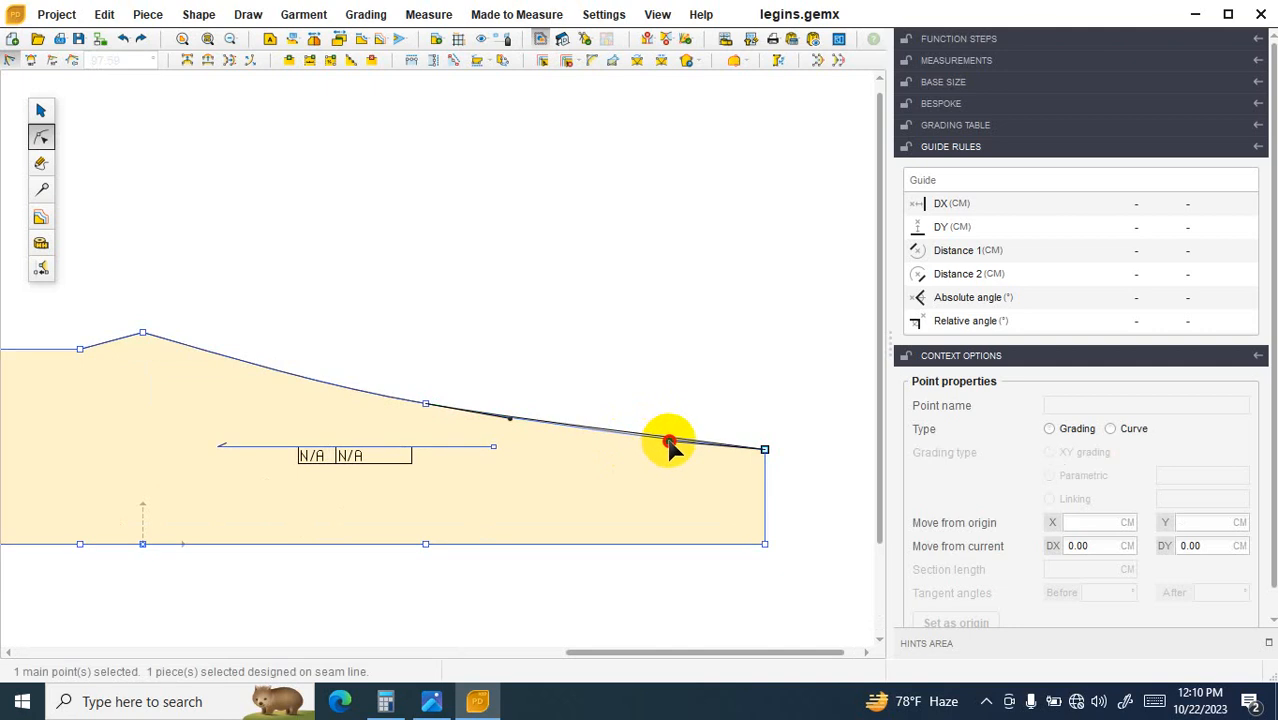
{"action": "left_click", "coordinate": [673, 444]}
{"action": "left_click", "coordinate": [638, 476]}
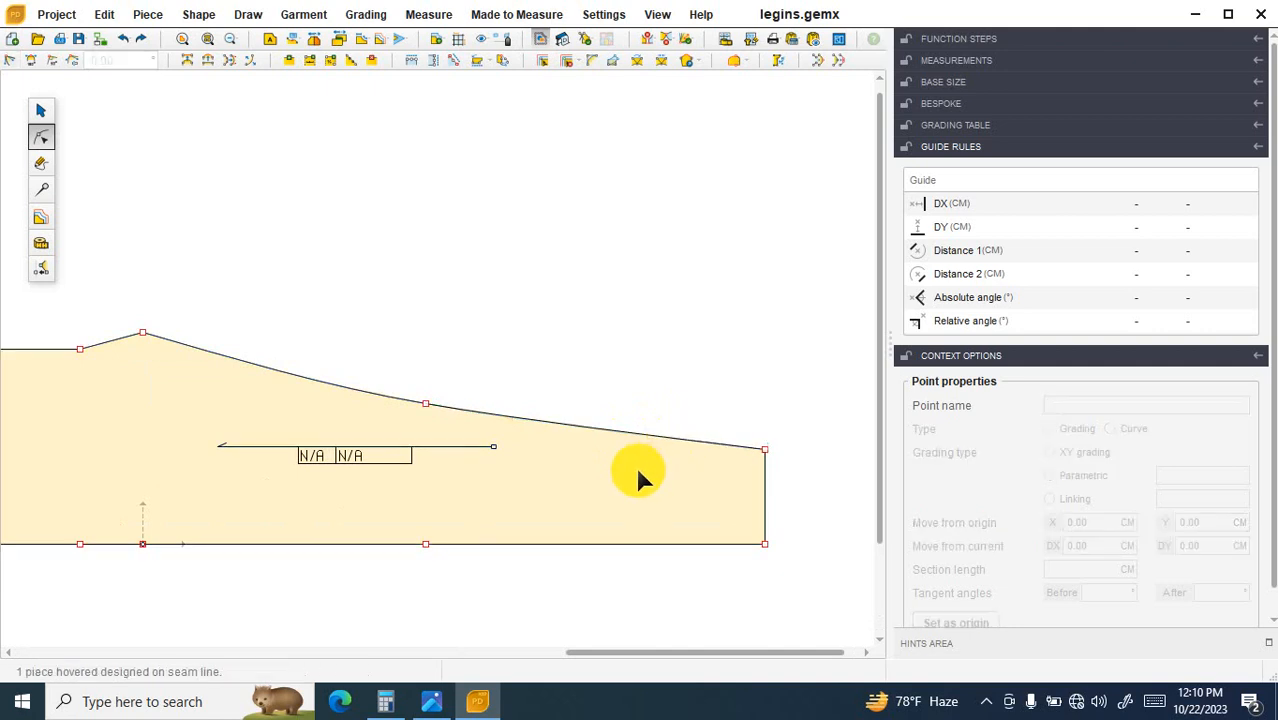
{"action": "left_click", "coordinate": [78, 38]}
{"action": "left_click", "coordinate": [733, 389]}
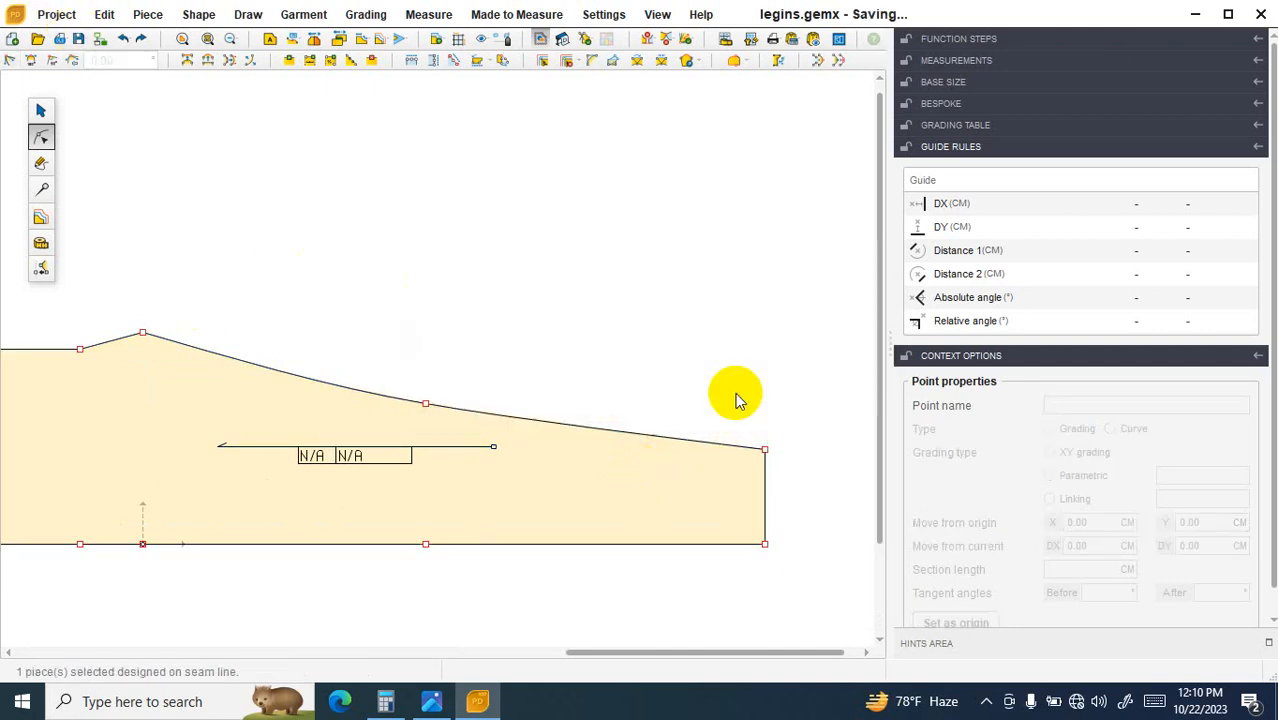
Step: Measure the inseam's perimeter length from the upper crotch point to the upper hem corner
{"action": "left_click", "coordinate": [40, 247]}
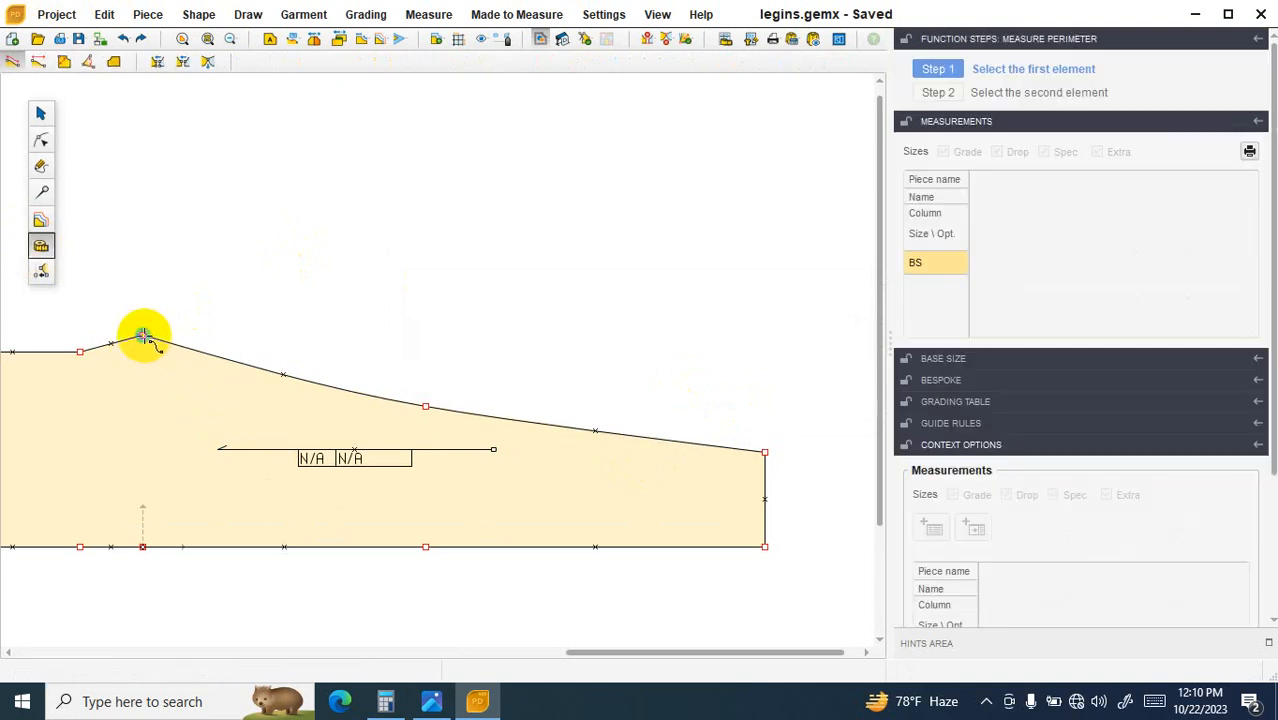
{"action": "left_click", "coordinate": [143, 335]}
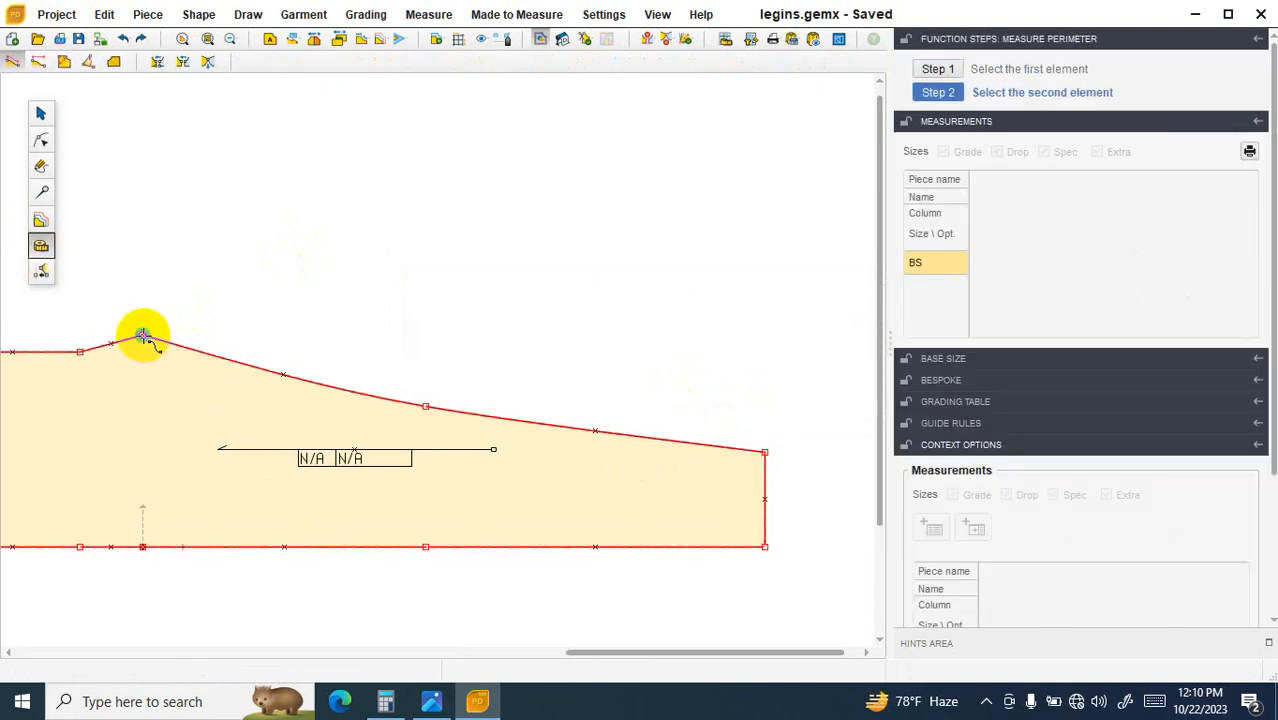
{"action": "left_click", "coordinate": [765, 452]}
{"action": "scroll", "coordinate": [1250, 380], "scroll_direction": "down", "scroll_amount": 2}
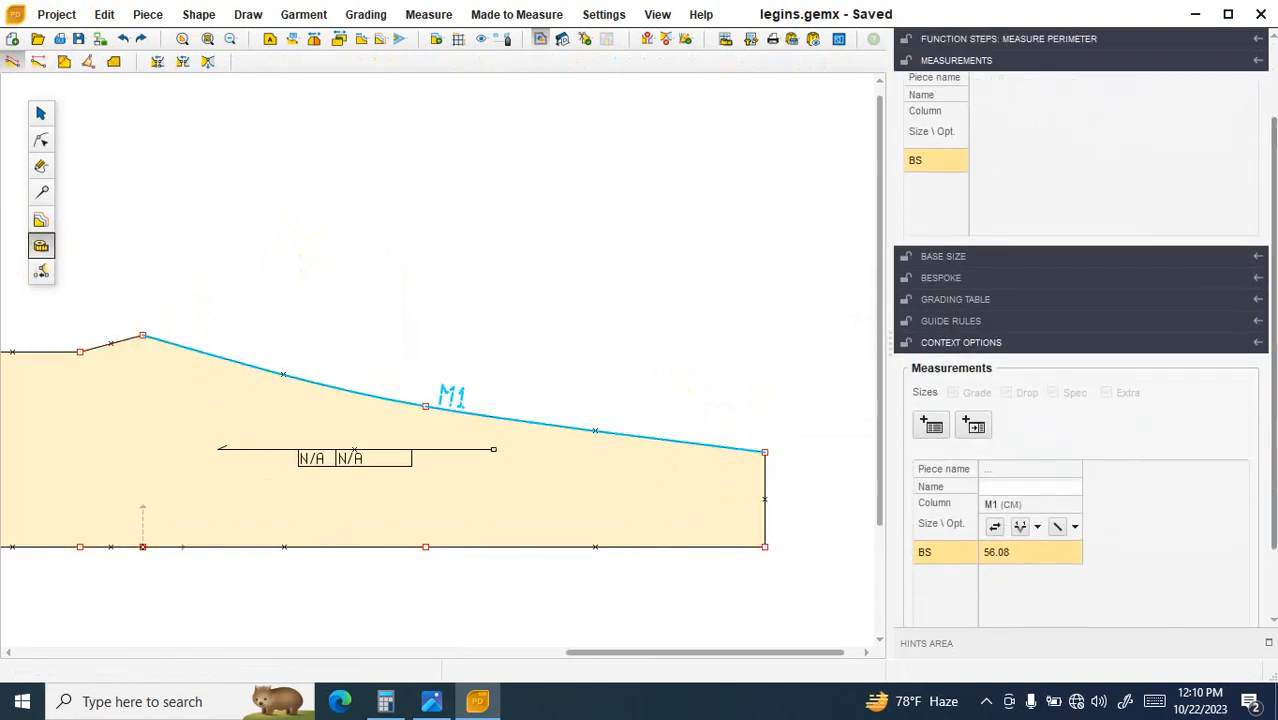
{"action": "left_click", "coordinate": [1010, 554]}
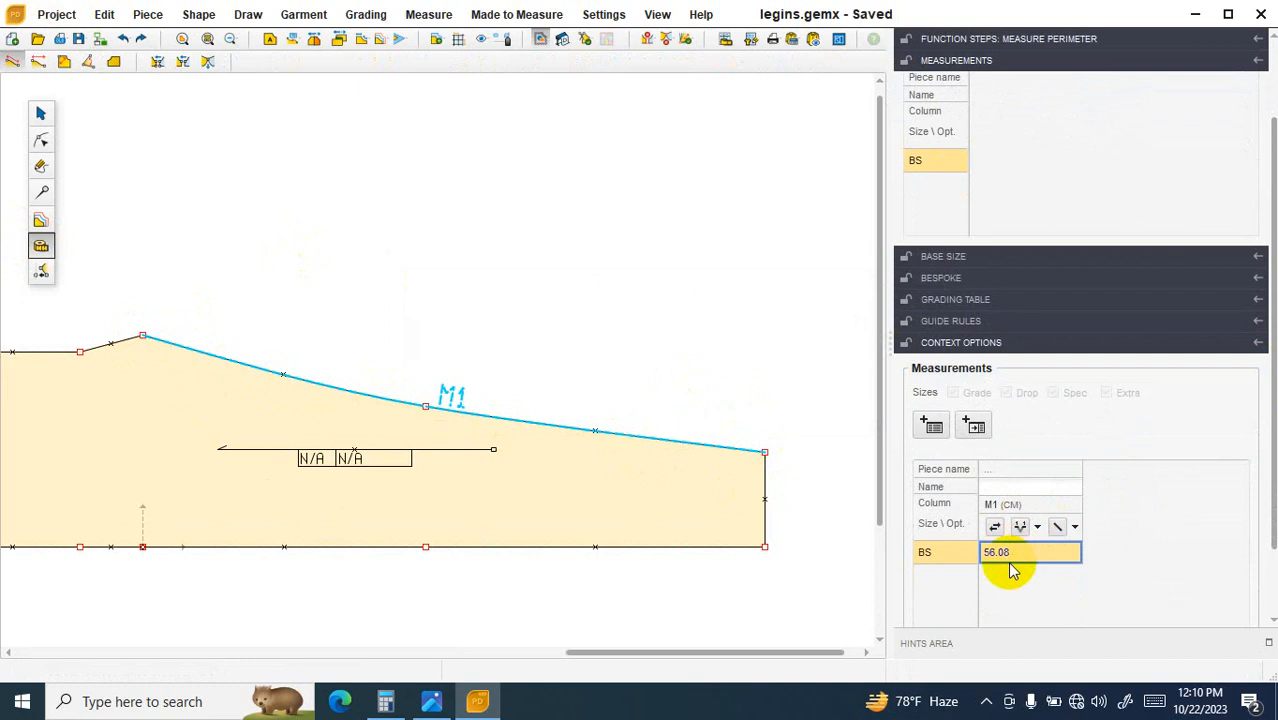
Step: Shift the upper crotch point by DX 1.08 cm toward the hem to shorten the inseam
{"action": "left_click", "coordinate": [40, 112]}
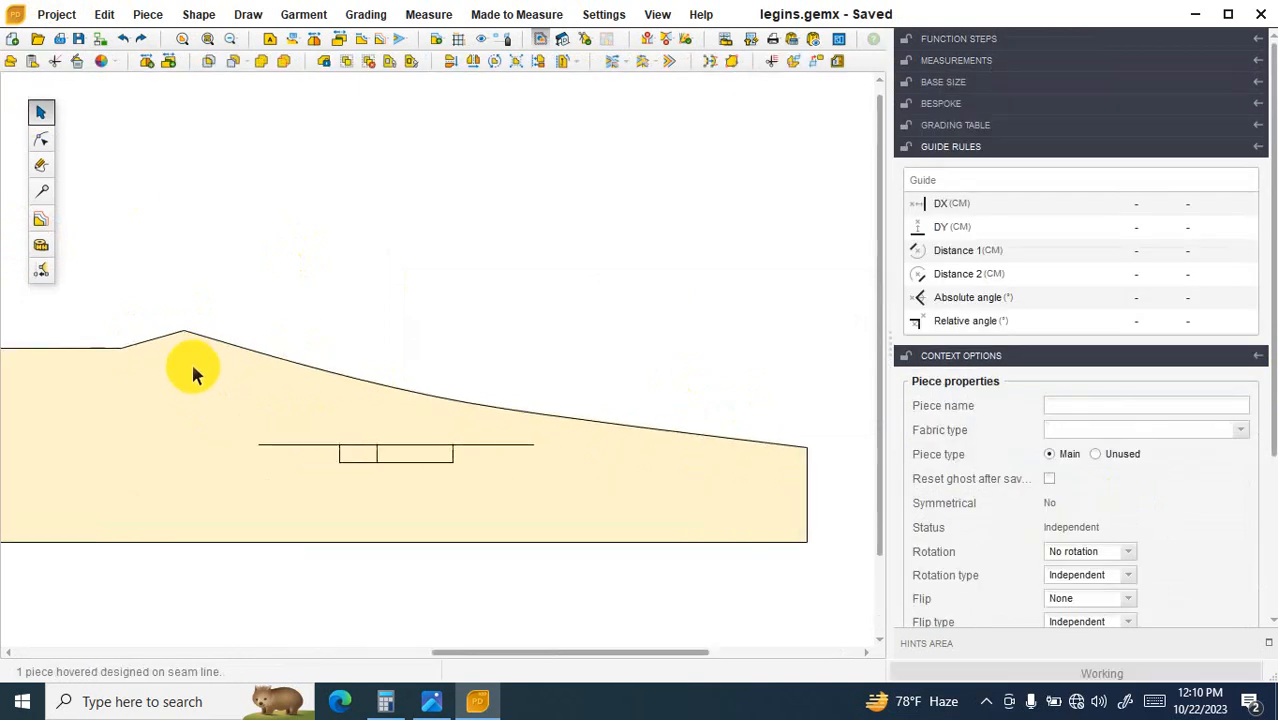
{"action": "scroll", "coordinate": [194, 373], "scroll_direction": "up", "scroll_amount": 1}
{"action": "left_click", "coordinate": [41, 137]}
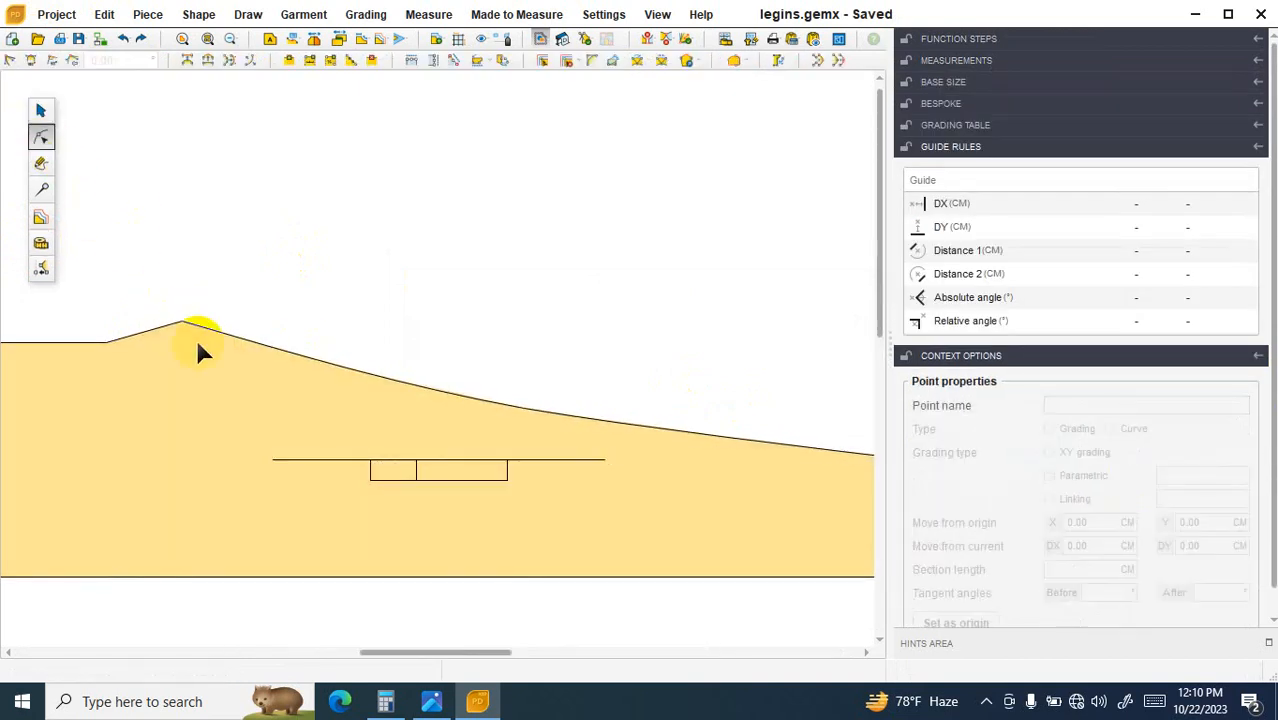
{"action": "left_click", "coordinate": [192, 340]}
{"action": "left_click", "coordinate": [182, 322]}
{"action": "double_click", "coordinate": [1104, 545]}
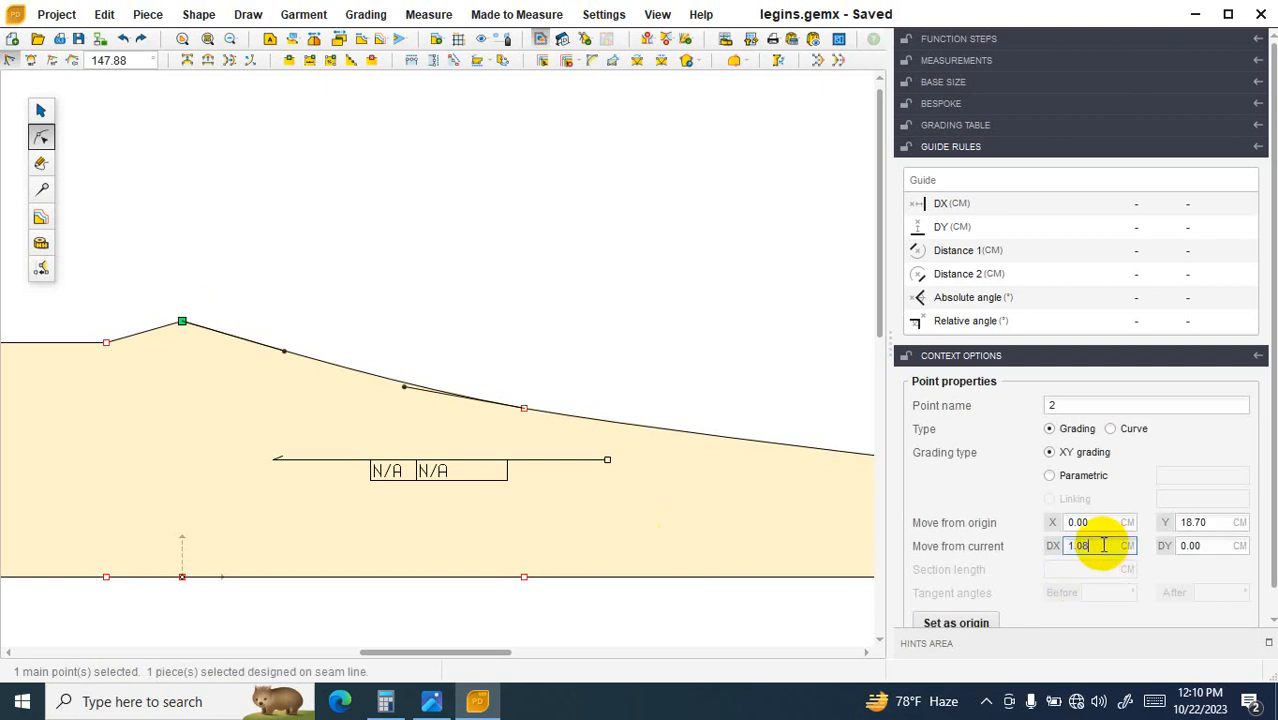
{"action": "key", "text": "Return"}
{"action": "scroll", "coordinate": [103, 400], "scroll_direction": "down", "scroll_amount": 1}
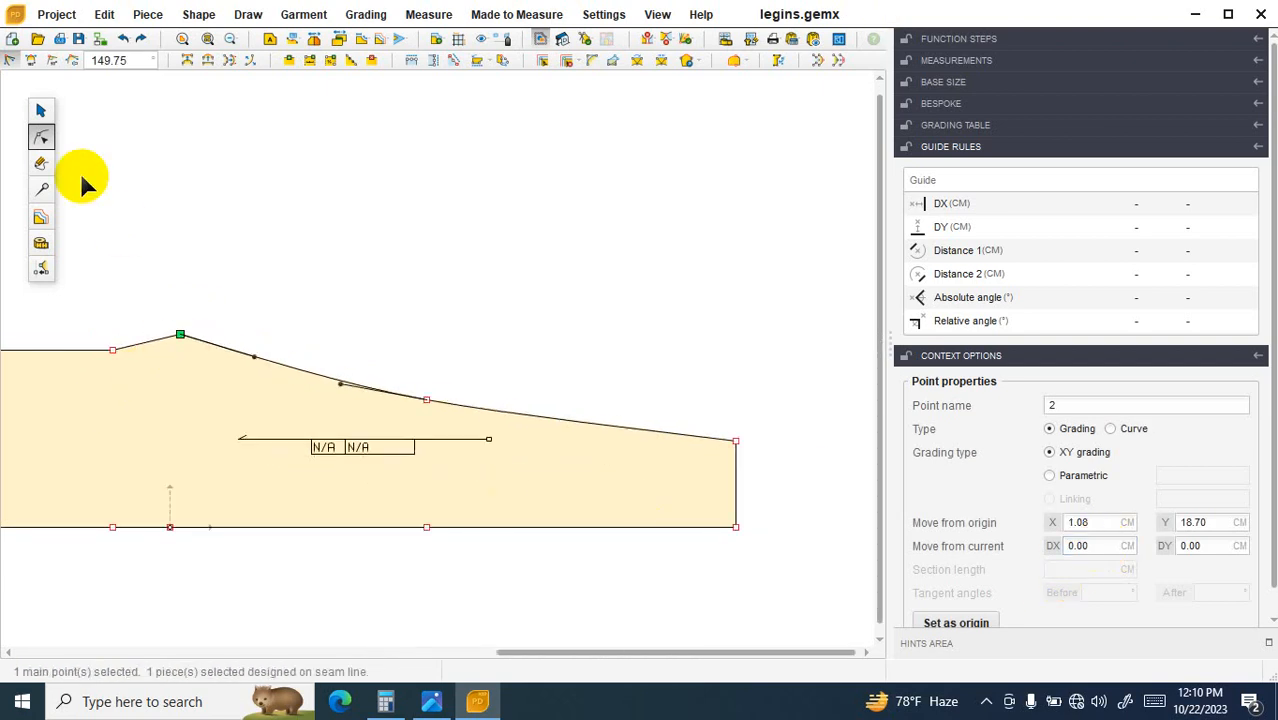
Step: Remeasure the inseam curve from the shifted crotch point to the upper hem corner
{"action": "left_click", "coordinate": [40, 243]}
{"action": "left_click", "coordinate": [179, 336]}
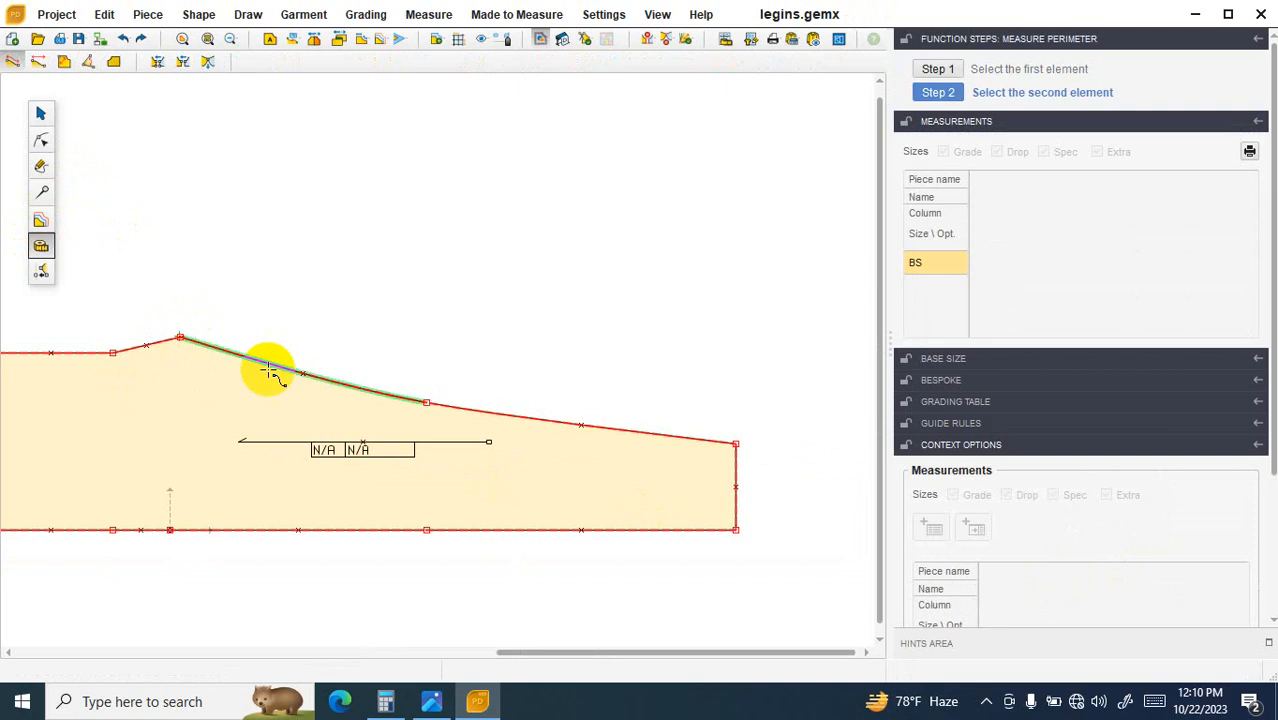
{"action": "left_click", "coordinate": [736, 445]}
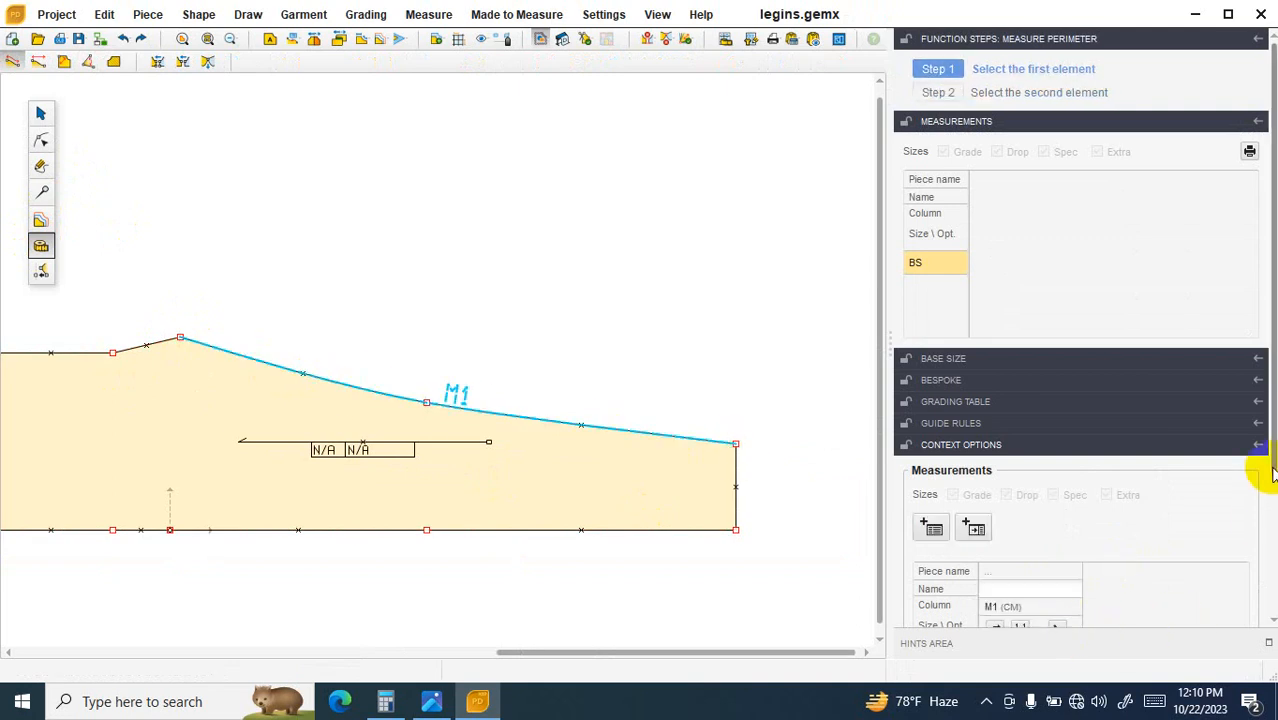
{"action": "left_click_drag", "start_coordinate": [1273, 468], "coordinate": [1273, 522]}
{"action": "scroll", "coordinate": [1047, 585], "scroll_direction": "down", "scroll_amount": 1}
{"action": "scroll", "coordinate": [652, 389], "scroll_direction": "down", "scroll_amount": 1}
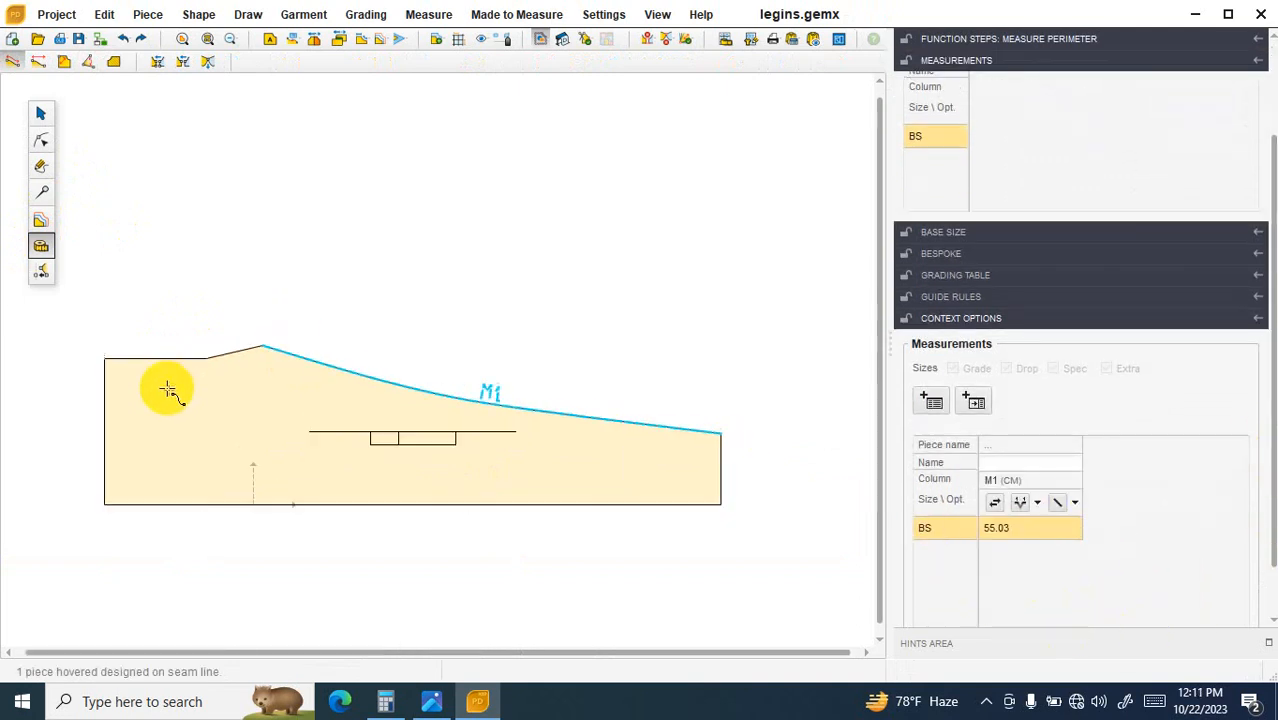
Step: Curve the crotch segment between the hip point and the crotch point inward with its tangent handle
{"action": "scroll", "coordinate": [167, 390], "scroll_direction": "up", "scroll_amount": 1}
{"action": "left_click", "coordinate": [41, 139]}
{"action": "scroll", "coordinate": [45, 367], "scroll_direction": "up", "scroll_amount": 1}
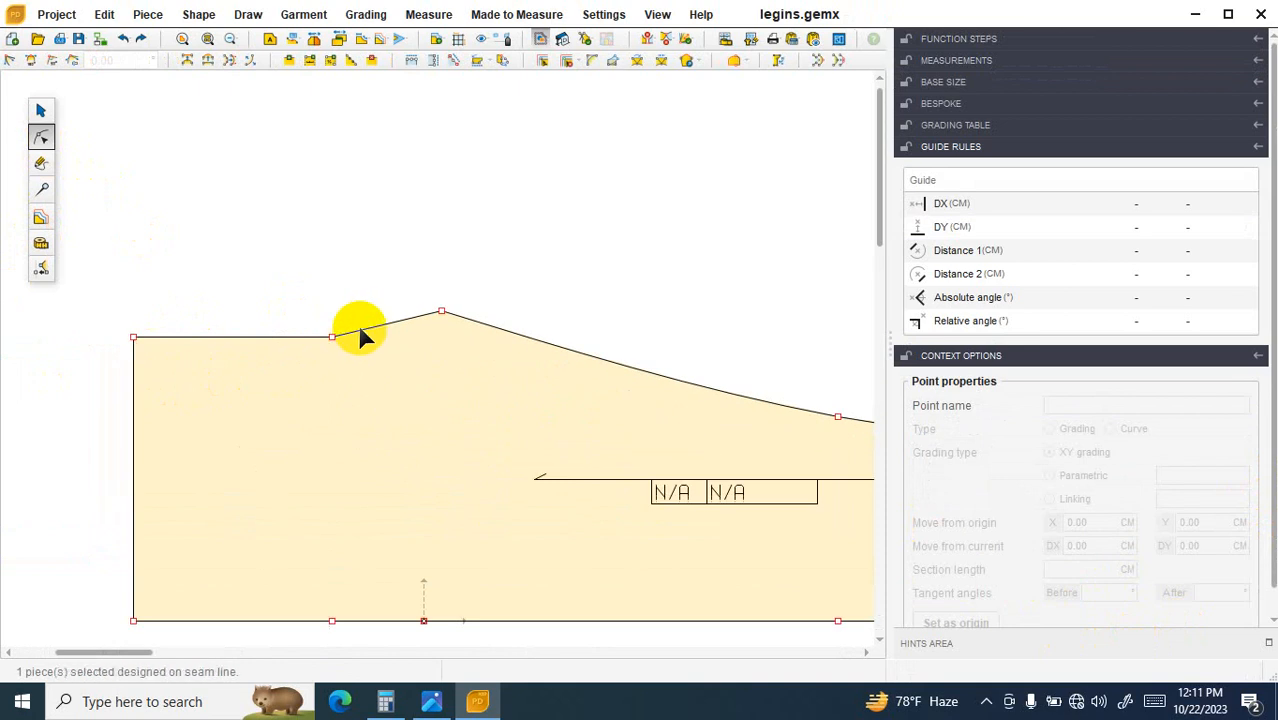
{"action": "left_click", "coordinate": [361, 335]}
{"action": "scroll", "coordinate": [316, 330], "scroll_direction": "up", "scroll_amount": 1}
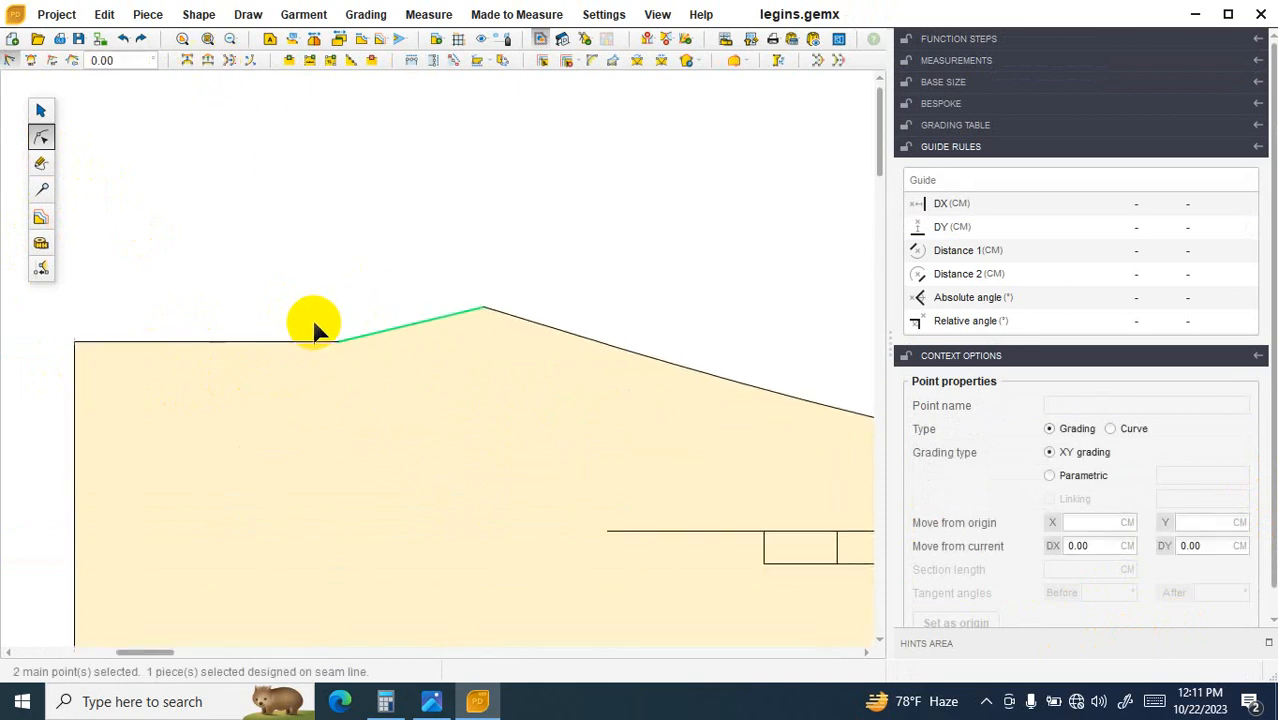
{"action": "scroll", "coordinate": [314, 323], "scroll_direction": "up", "scroll_amount": 1}
{"action": "left_click_drag", "start_coordinate": [413, 332], "coordinate": [491, 328]}
{"action": "scroll", "coordinate": [431, 391], "scroll_direction": "down", "scroll_amount": 4}
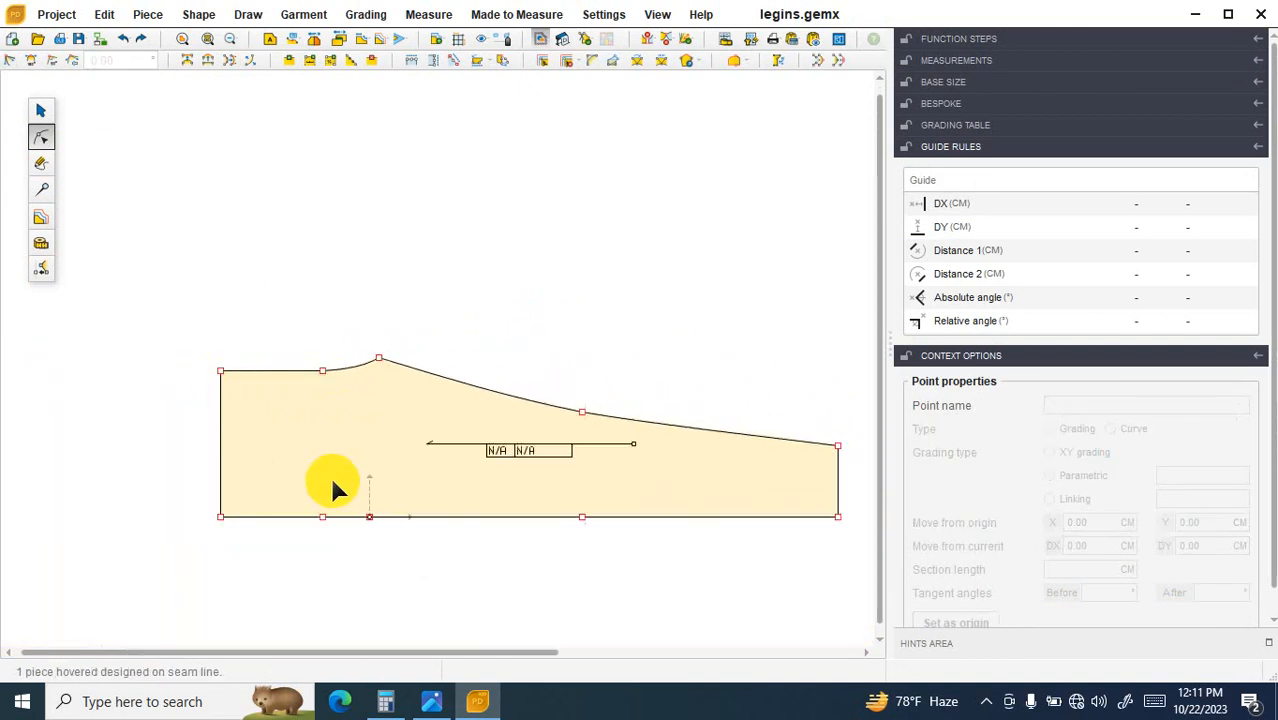
Step: Set the waist corner on the straight side edge as the piece's origin
{"action": "scroll", "coordinate": [333, 487], "scroll_direction": "up", "scroll_amount": 2}
{"action": "left_click", "coordinate": [131, 546]}
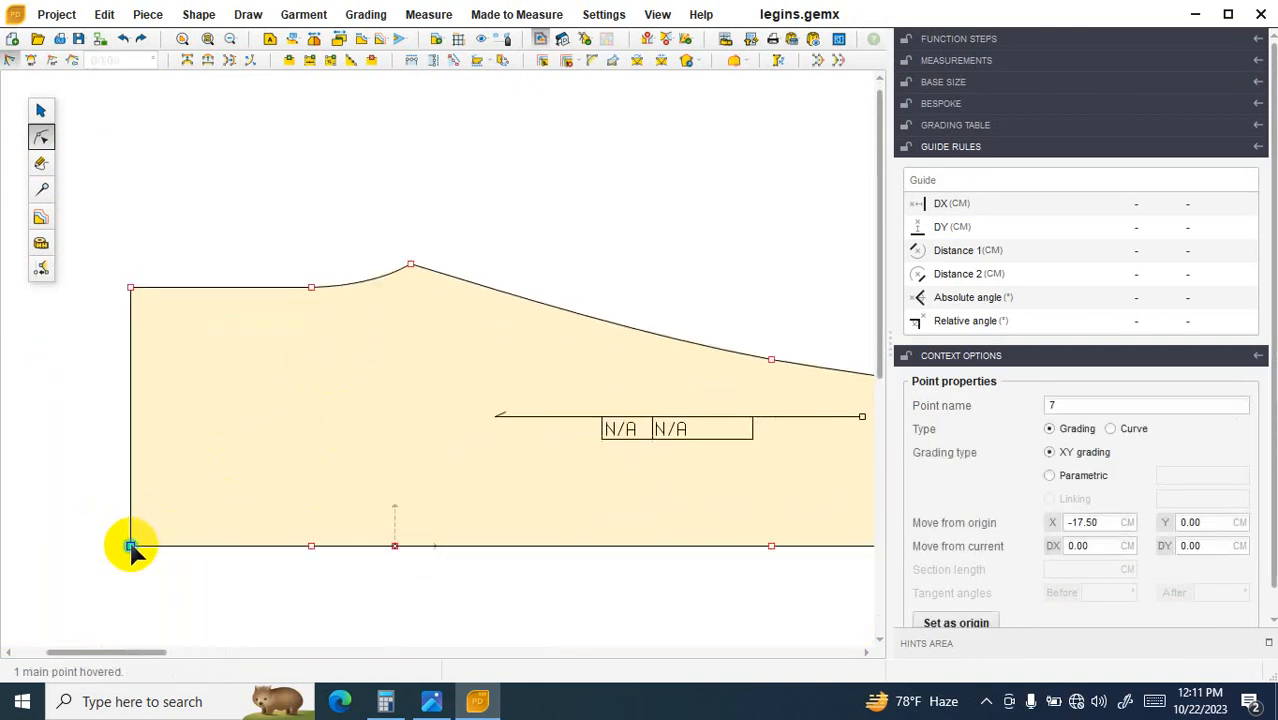
{"action": "left_click", "coordinate": [978, 626]}
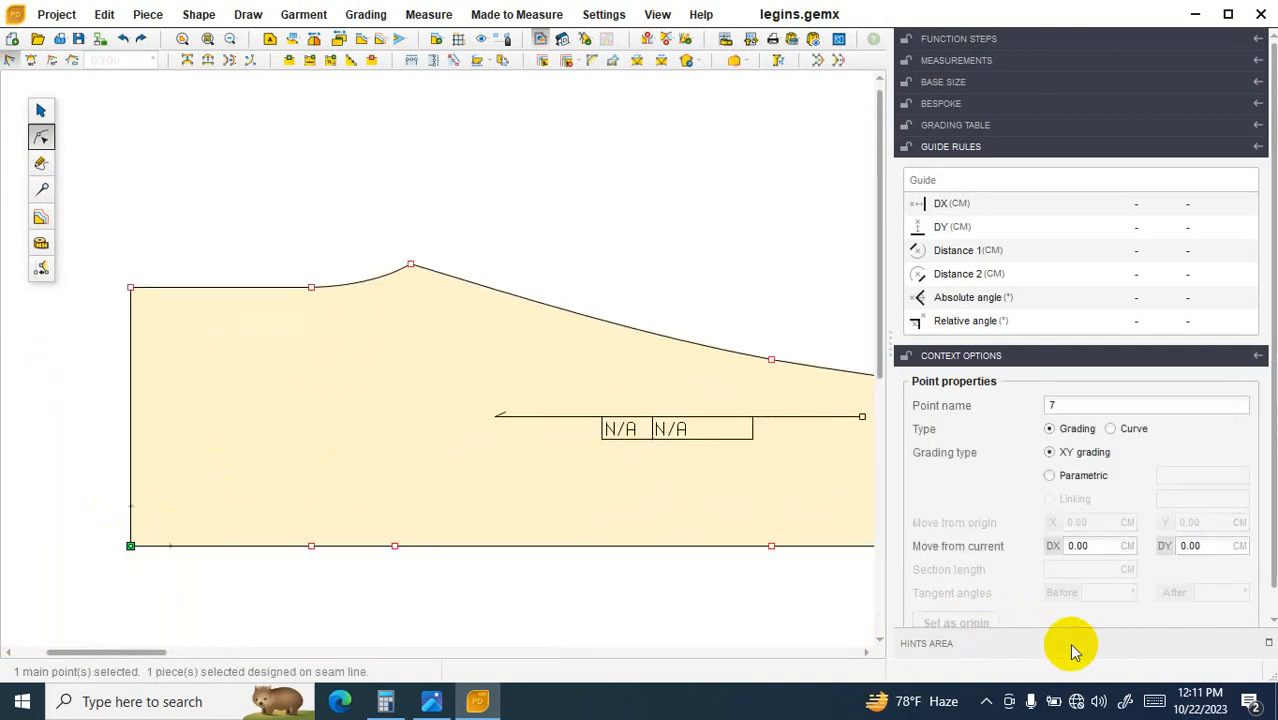
Step: Add a front rise point -17.5 cm along the contour from the crotch point, and delete the old upper waist corner
{"action": "left_click", "coordinate": [410, 266]}
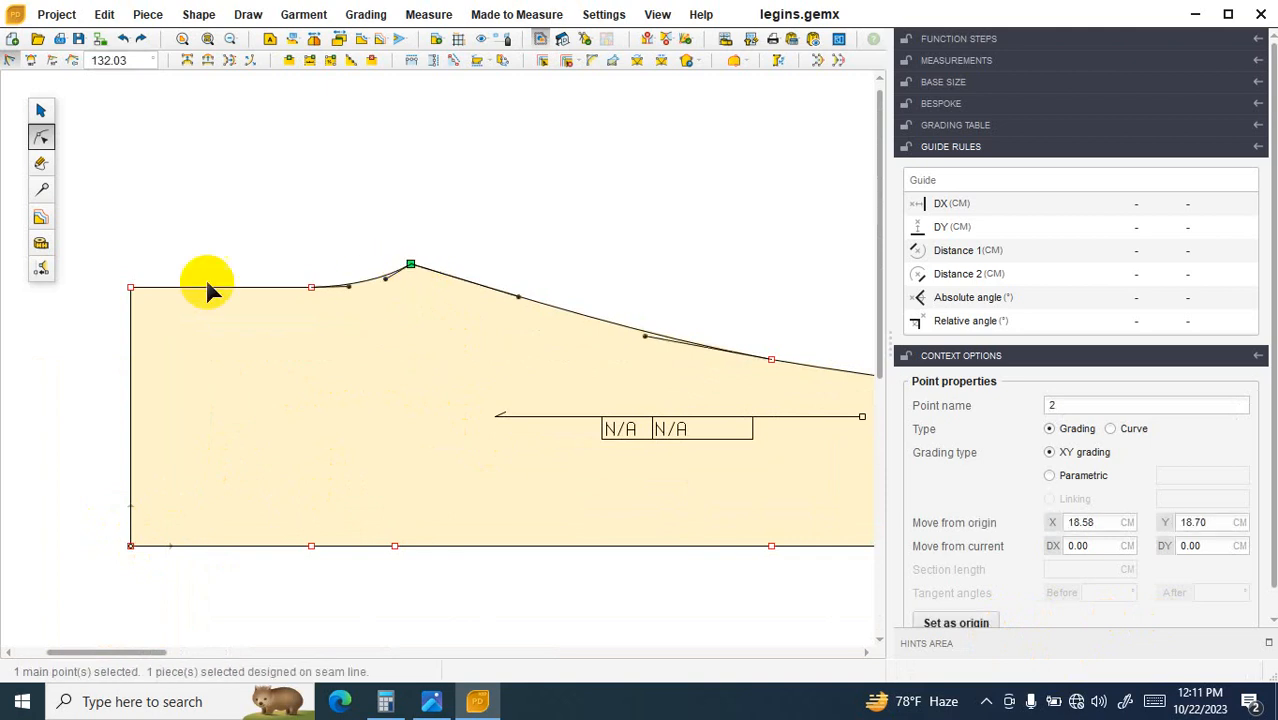
{"action": "left_click", "coordinate": [433, 701]}
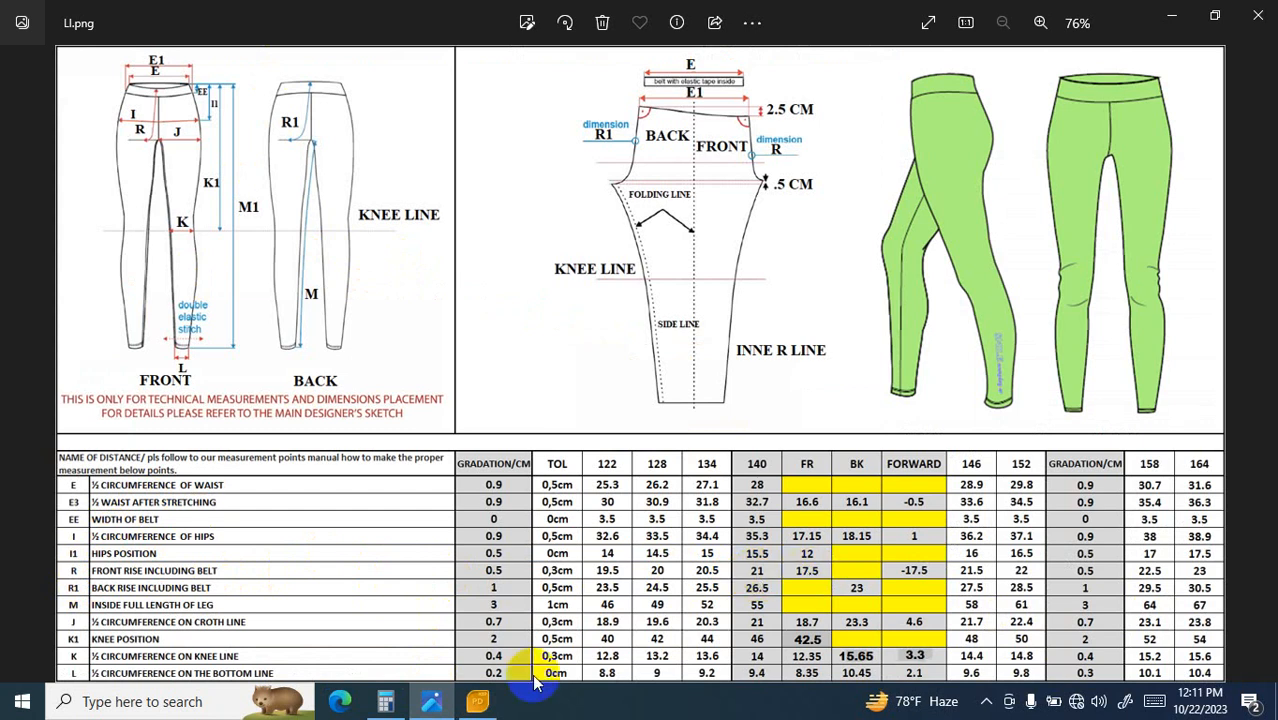
{"action": "left_click", "coordinate": [478, 701]}
{"action": "left_click", "coordinate": [309, 62]}
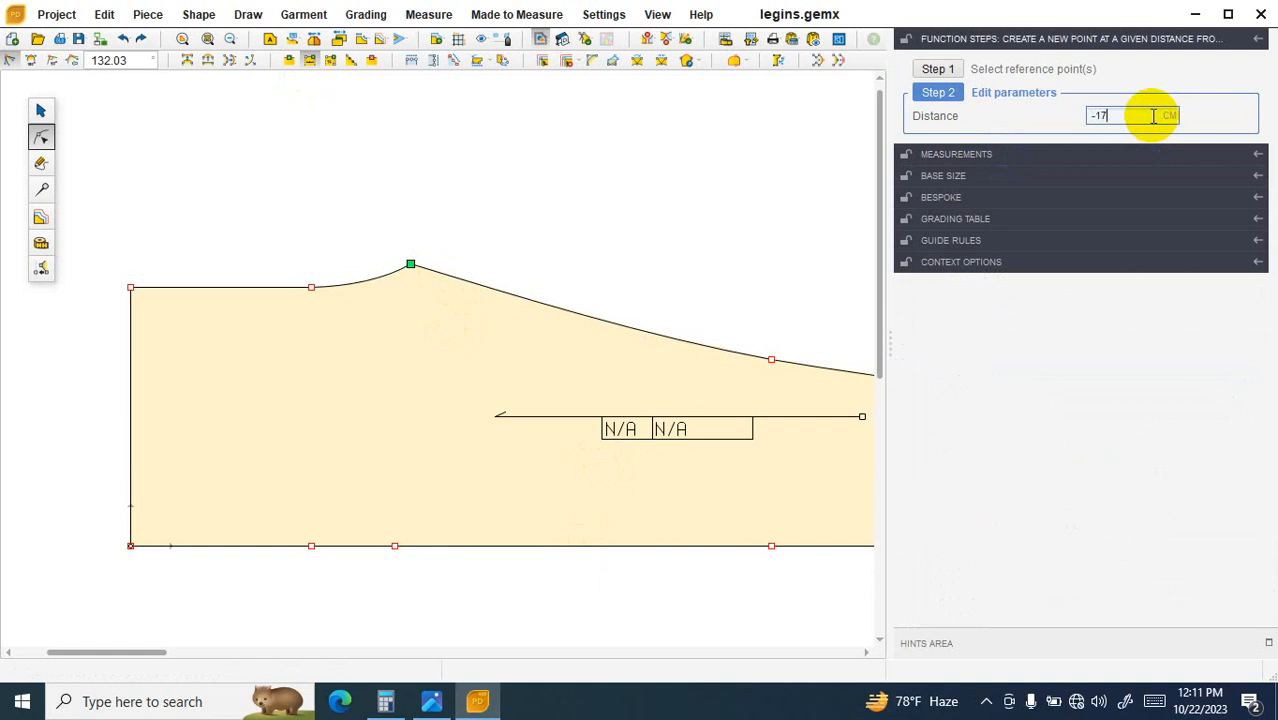
{"action": "type", "text": "-17.5"}
{"action": "key", "text": "Return"}
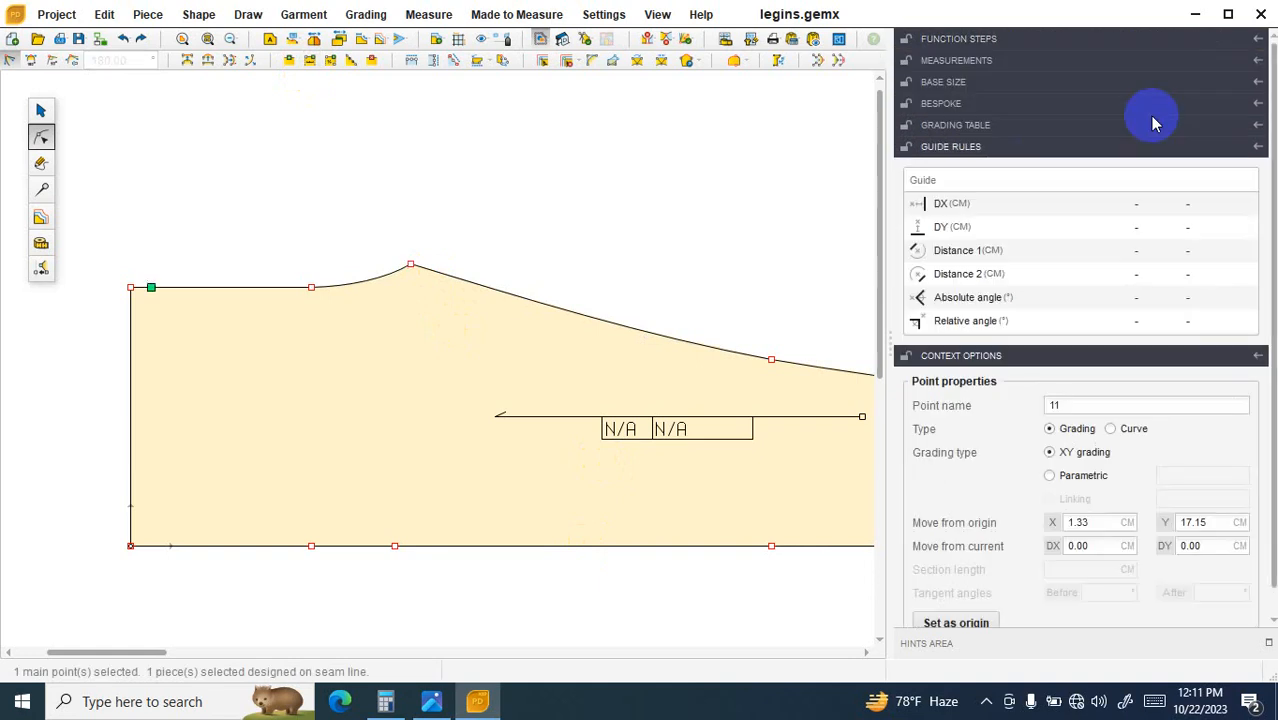
{"action": "left_click", "coordinate": [132, 288]}
{"action": "key", "text": "Delete"}
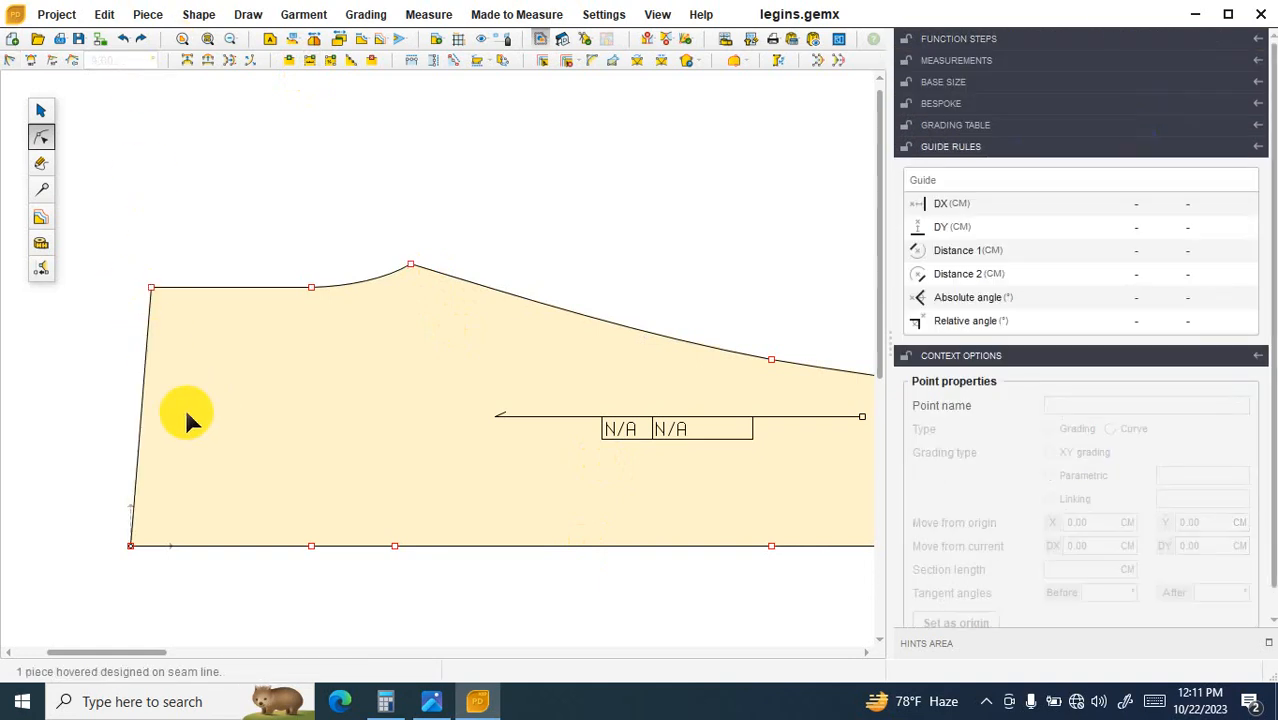
Step: Add a point 16.6 cm along the waistline from the side waist corner, and delete the front rise corner above it
{"action": "left_click", "coordinate": [131, 545]}
{"action": "left_click", "coordinate": [309, 61]}
{"action": "left_click", "coordinate": [431, 701]}
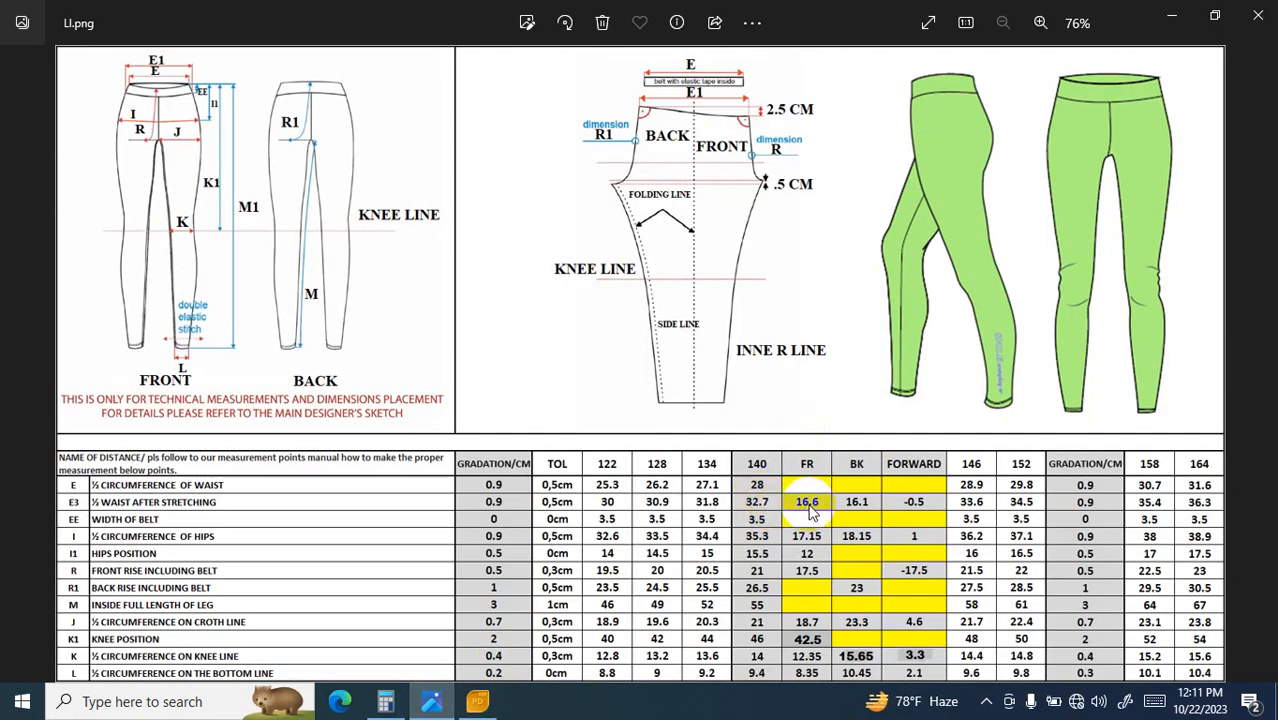
{"action": "left_click", "coordinate": [477, 701]}
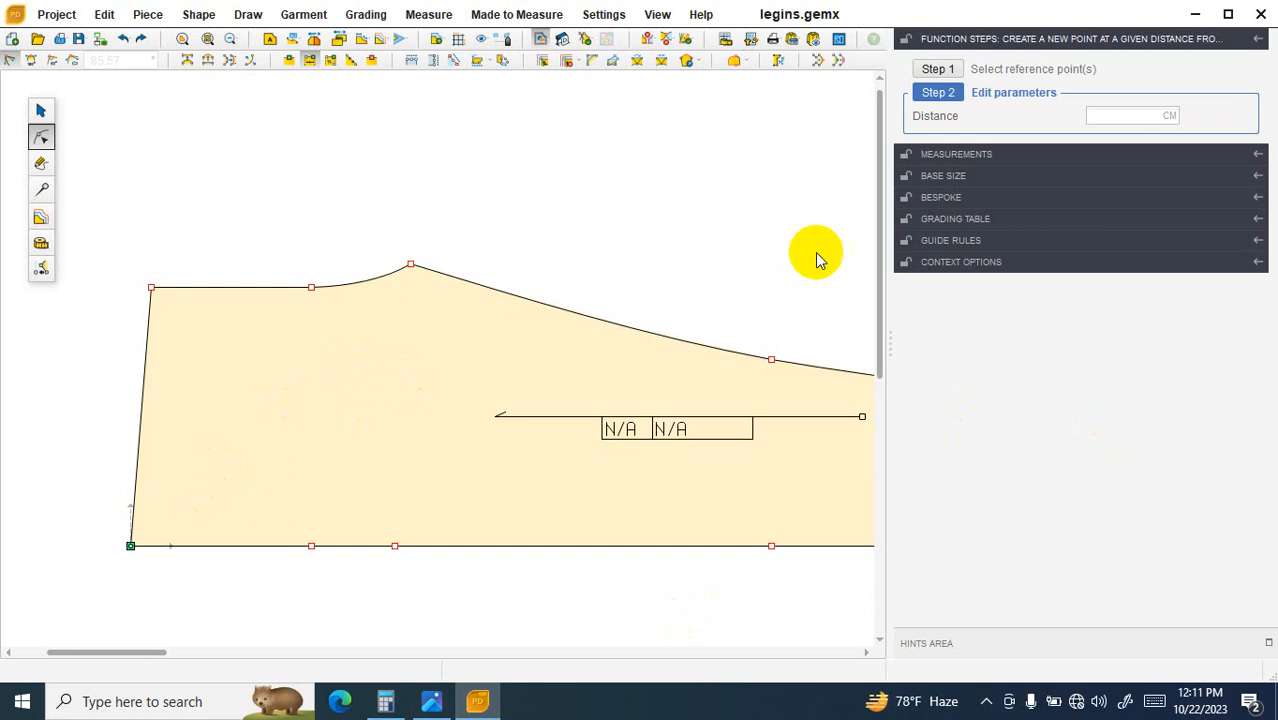
{"action": "left_click", "coordinate": [1158, 115]}
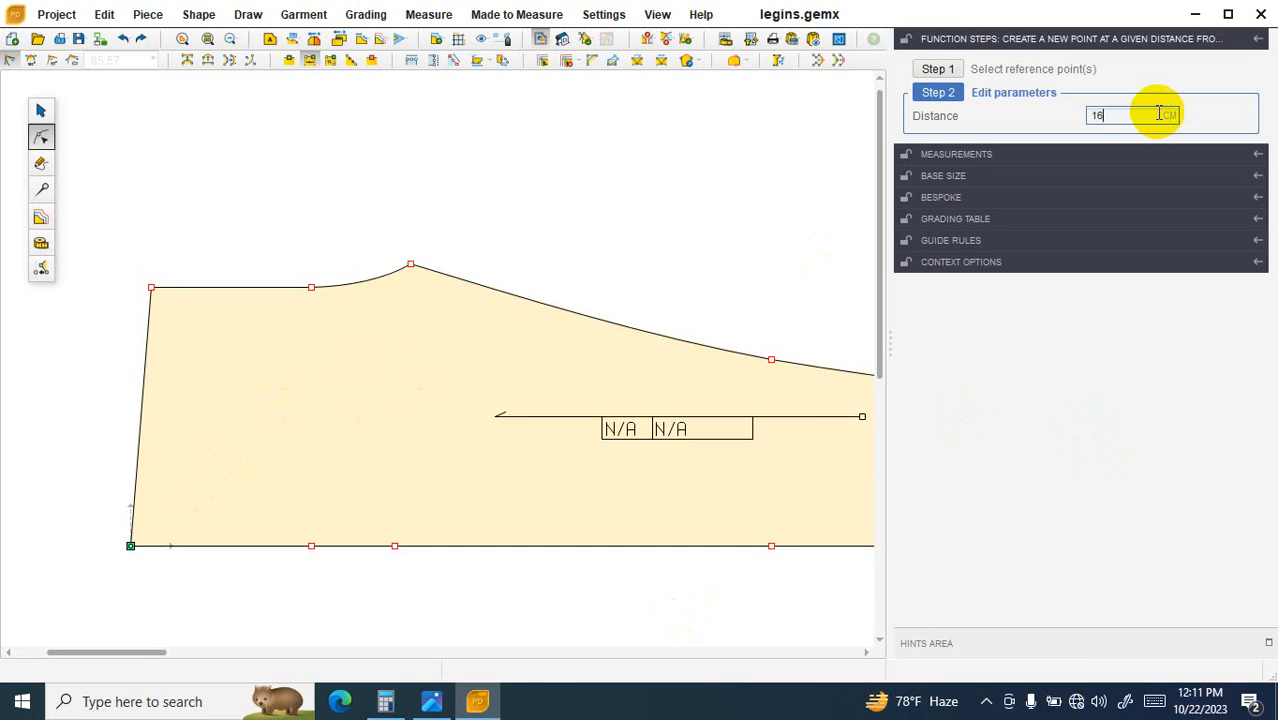
{"action": "key", "text": "Return"}
{"action": "scroll", "coordinate": [163, 298], "scroll_direction": "up", "scroll_amount": 3}
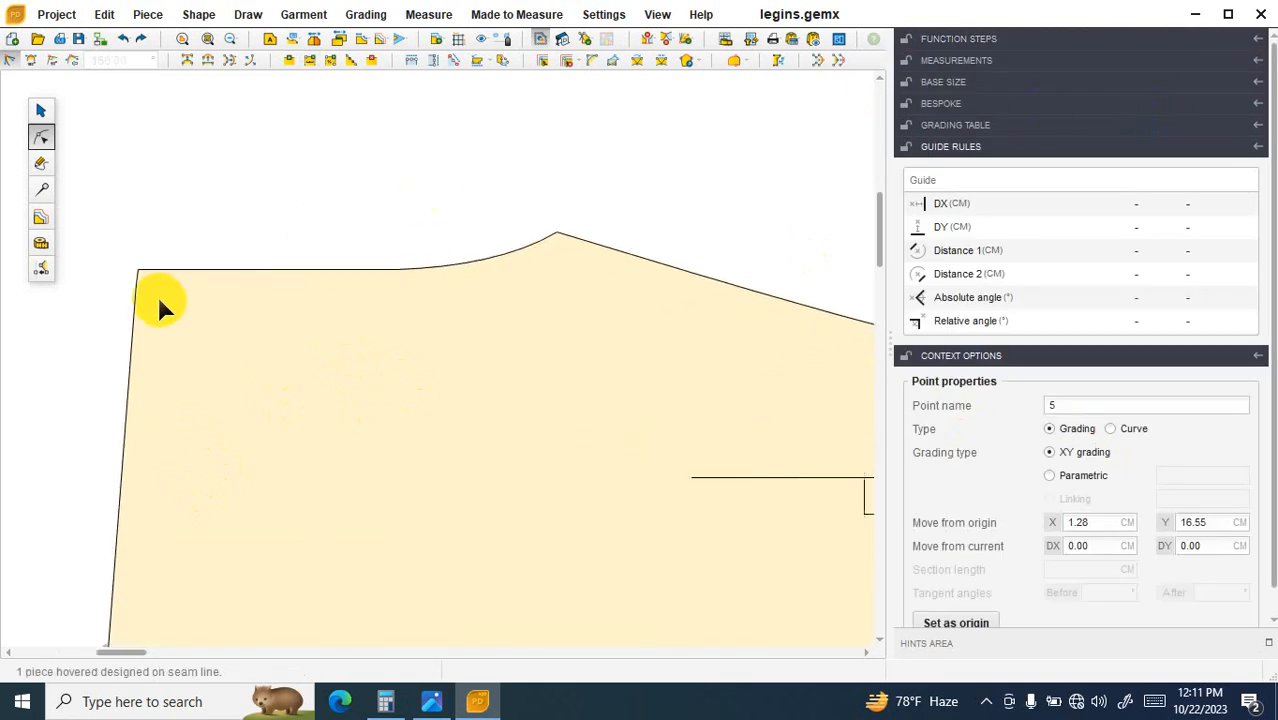
{"action": "left_click", "coordinate": [138, 270]}
{"action": "key", "text": "Delete"}
Step: Smooth the crotch curve by extending the tangent handle at the hip point, and save the pattern
{"action": "scroll", "coordinate": [446, 282], "scroll_direction": "down", "scroll_amount": 3}
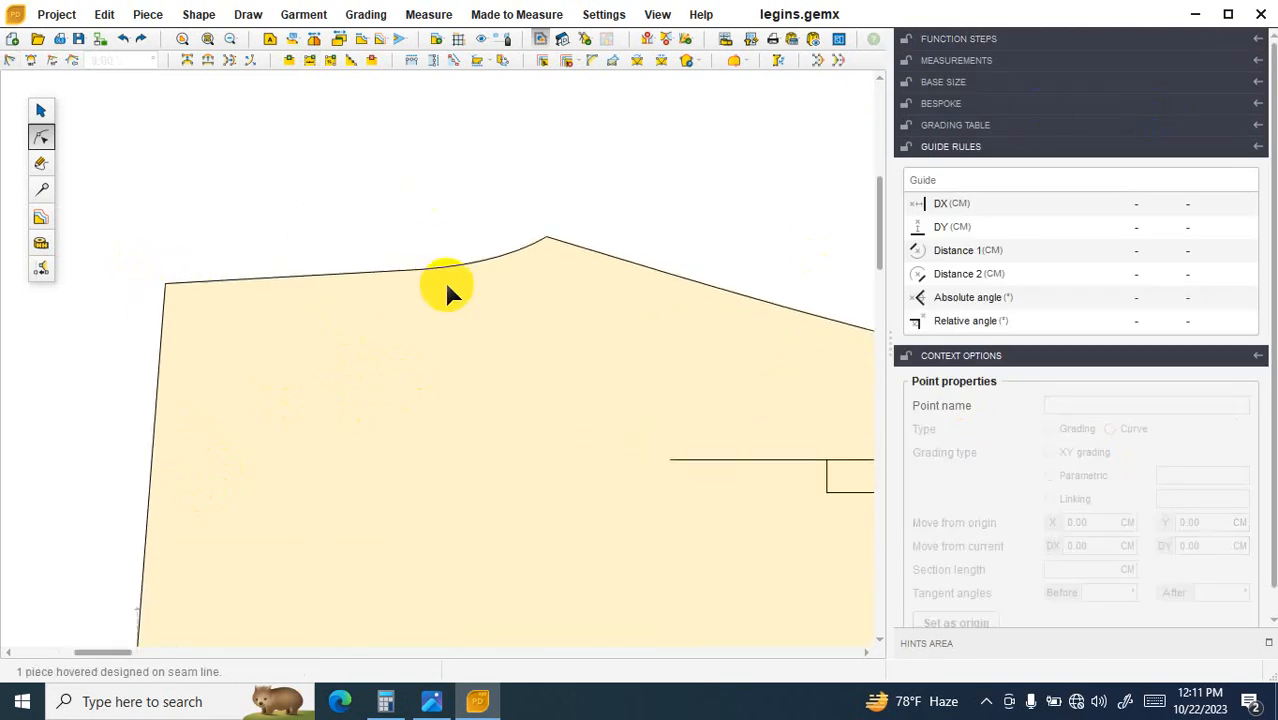
{"action": "left_click", "coordinate": [438, 278]}
{"action": "scroll", "coordinate": [441, 270], "scroll_direction": "up", "scroll_amount": 3}
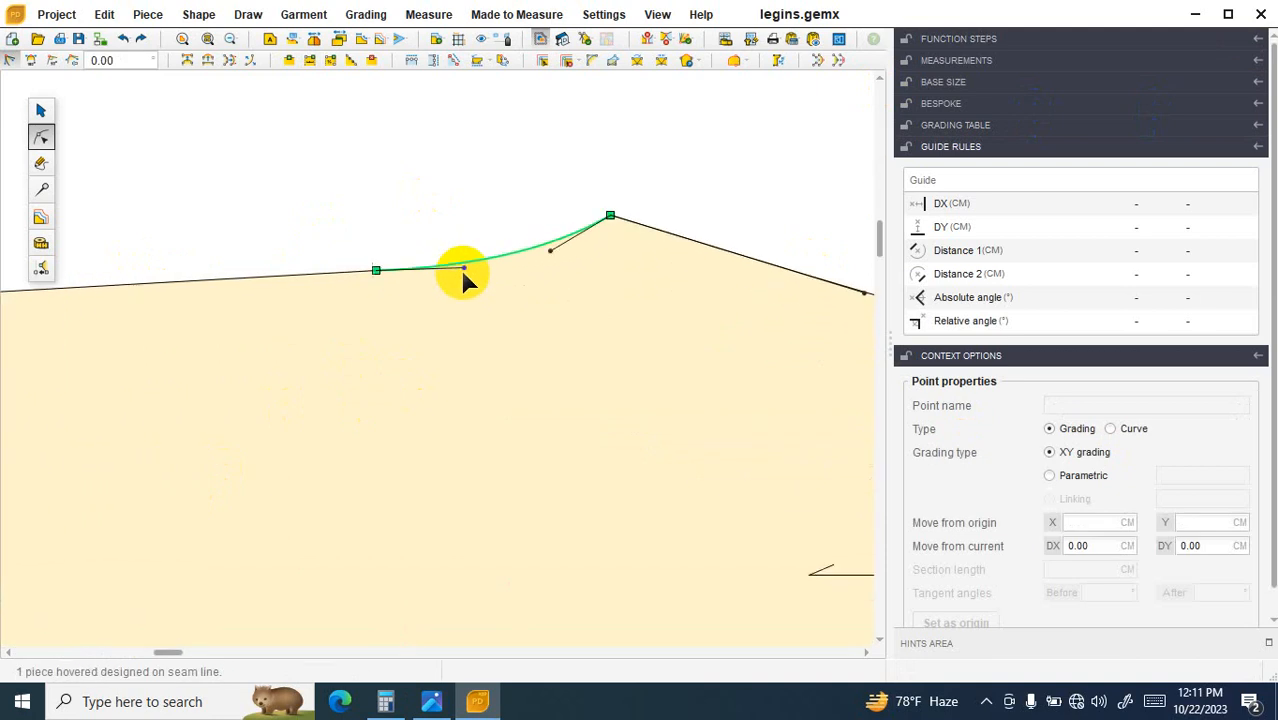
{"action": "left_click", "coordinate": [469, 270]}
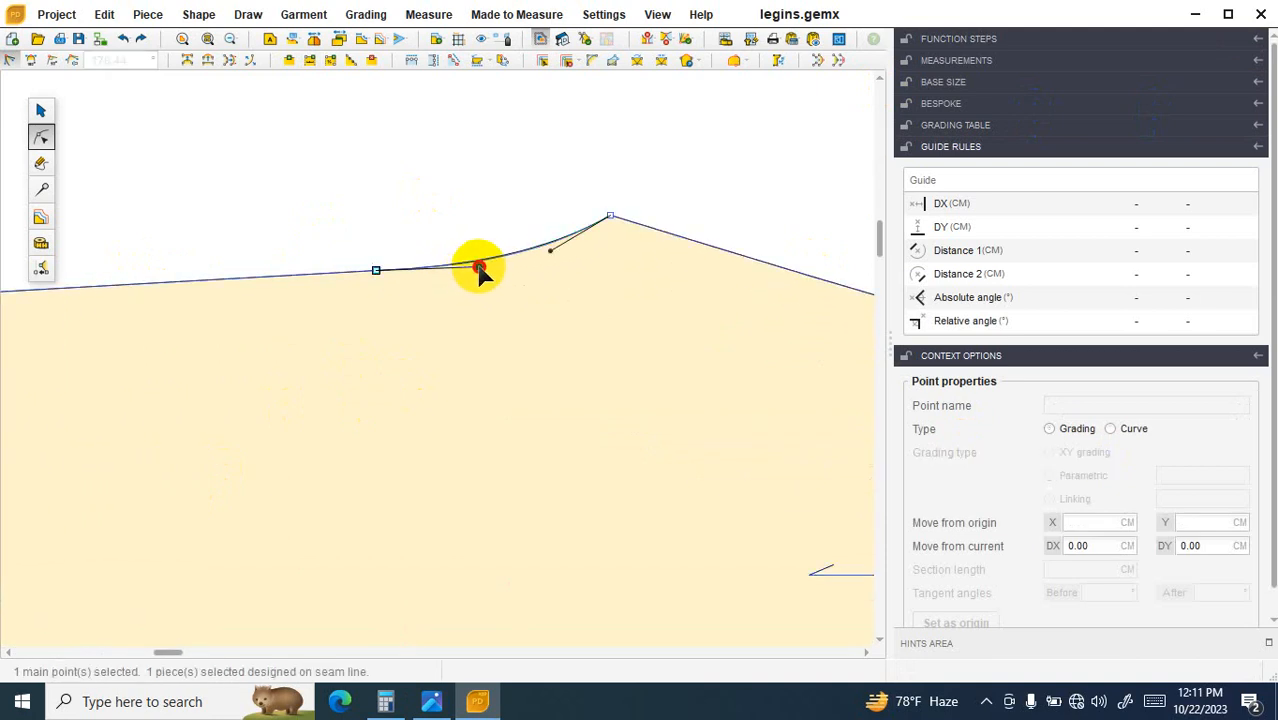
{"action": "left_click", "coordinate": [442, 337]}
{"action": "scroll", "coordinate": [490, 305], "scroll_direction": "down", "scroll_amount": 3}
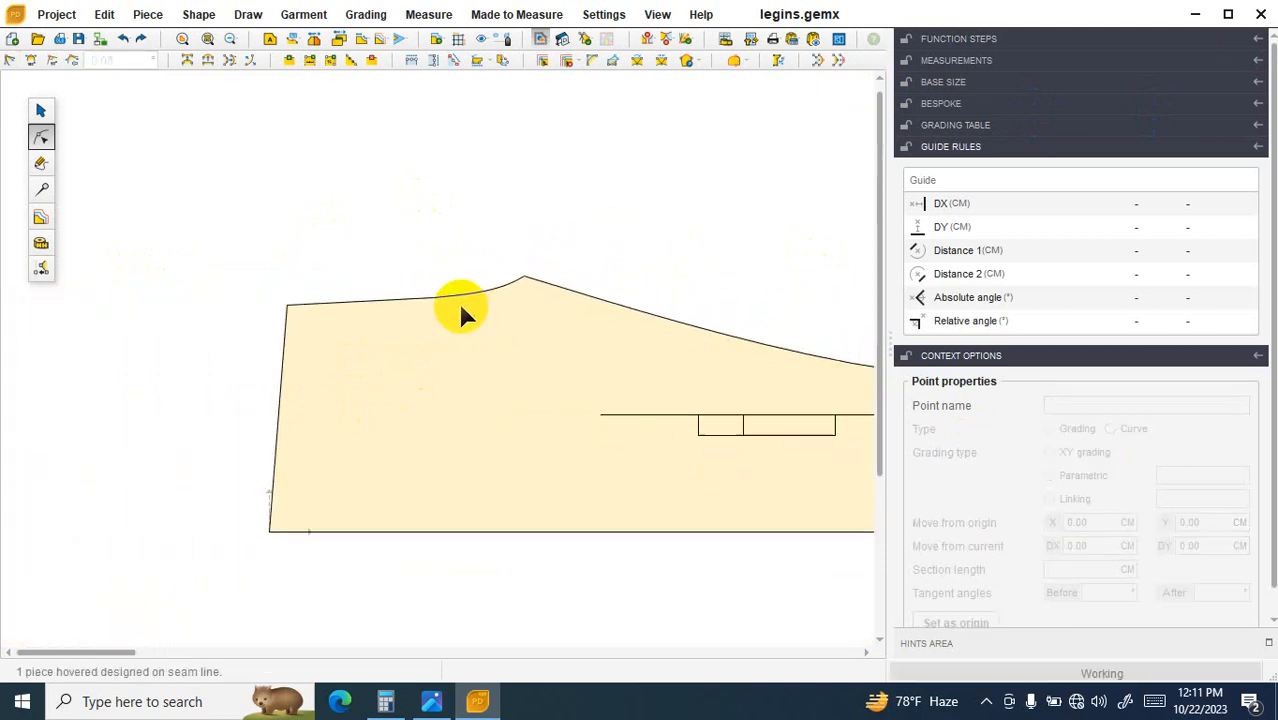
{"action": "scroll", "coordinate": [459, 306], "scroll_direction": "down", "scroll_amount": 7}
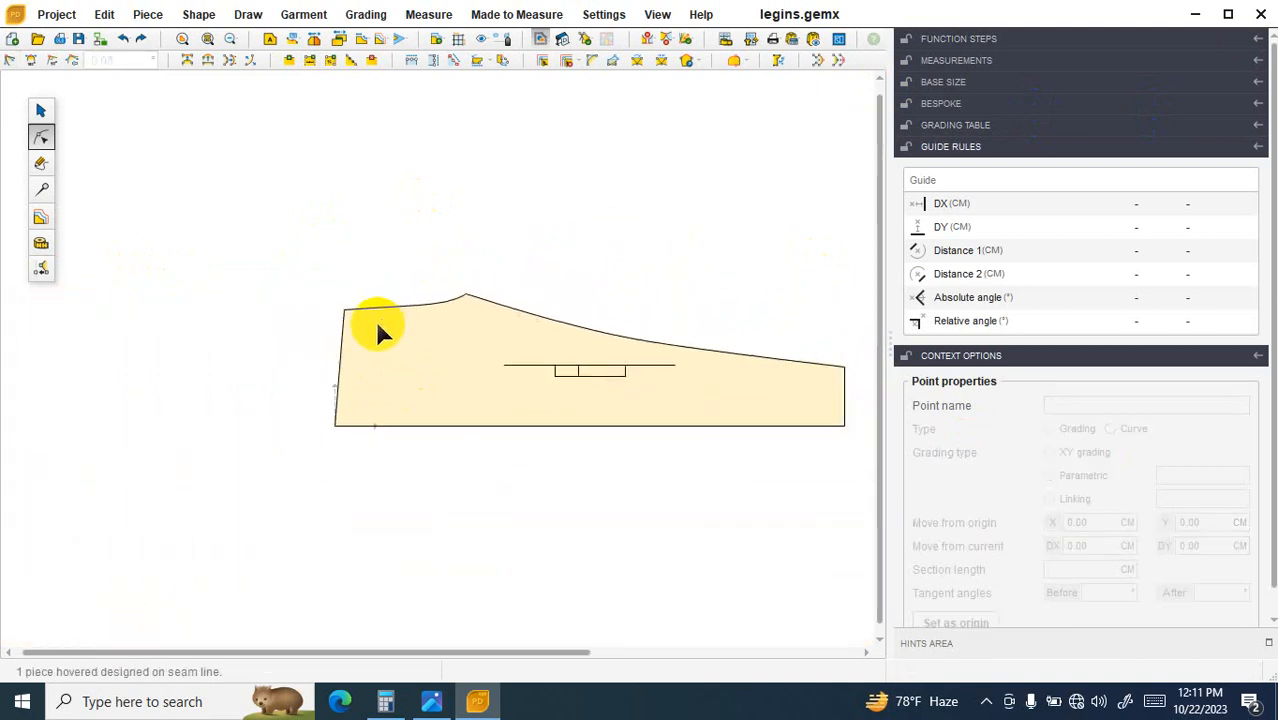
{"action": "left_click", "coordinate": [79, 38]}
{"action": "left_click", "coordinate": [748, 393]}
Step: Give the slanted waistline a slight curve by adjusting both of its tangent handles
{"action": "left_click", "coordinate": [41, 110]}
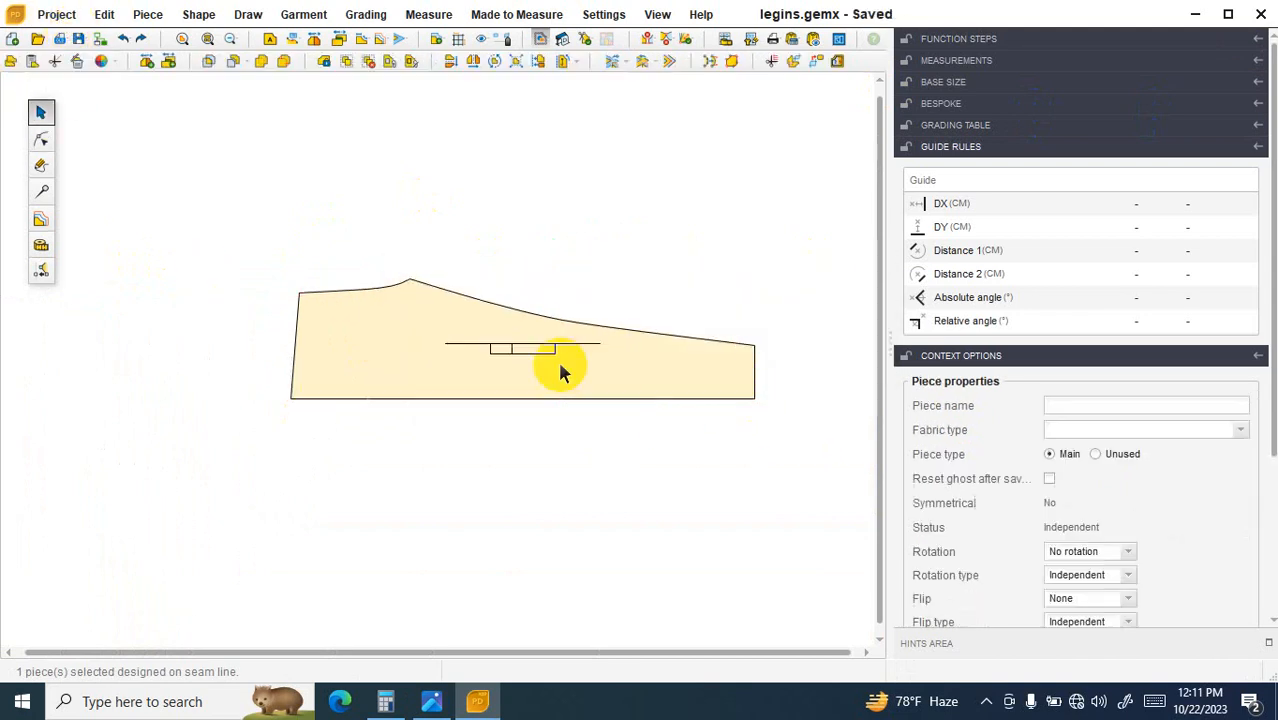
{"action": "scroll", "coordinate": [560, 372], "scroll_direction": "down", "scroll_amount": 2}
{"action": "scroll", "coordinate": [548, 378], "scroll_direction": "up", "scroll_amount": 2}
{"action": "scroll", "coordinate": [327, 367], "scroll_direction": "up", "scroll_amount": 1}
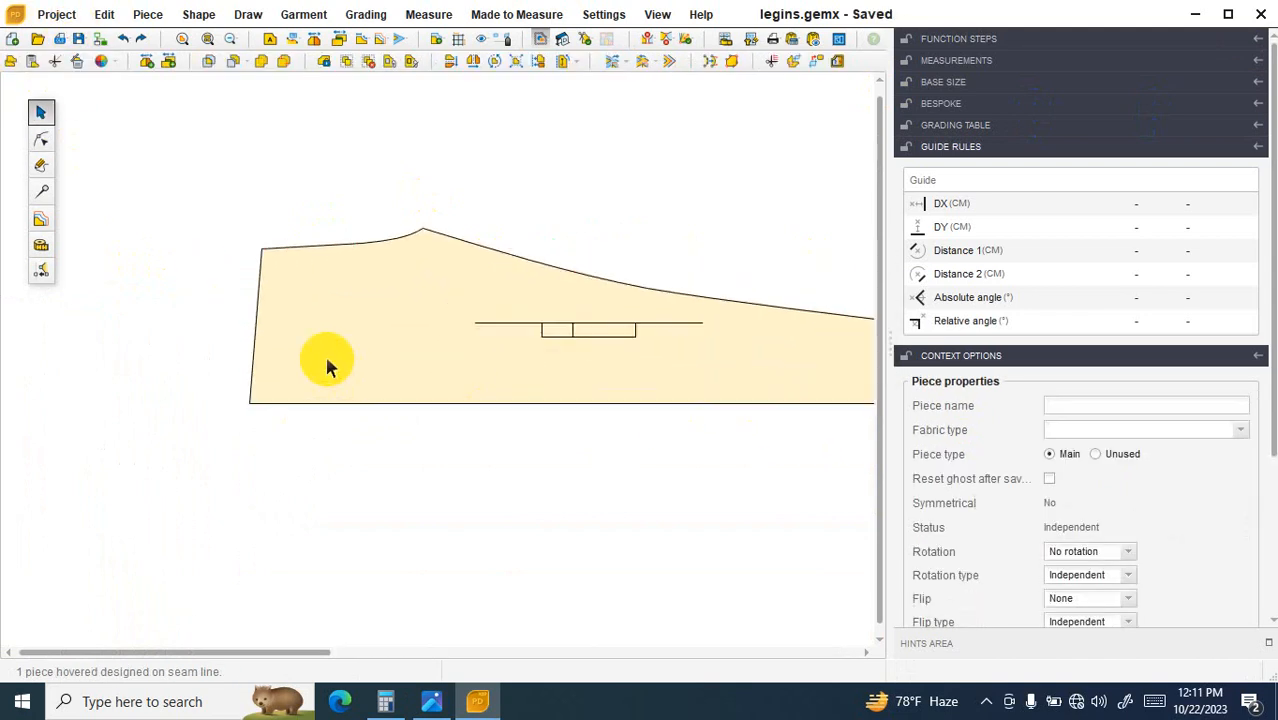
{"action": "scroll", "coordinate": [327, 367], "scroll_direction": "up", "scroll_amount": 1}
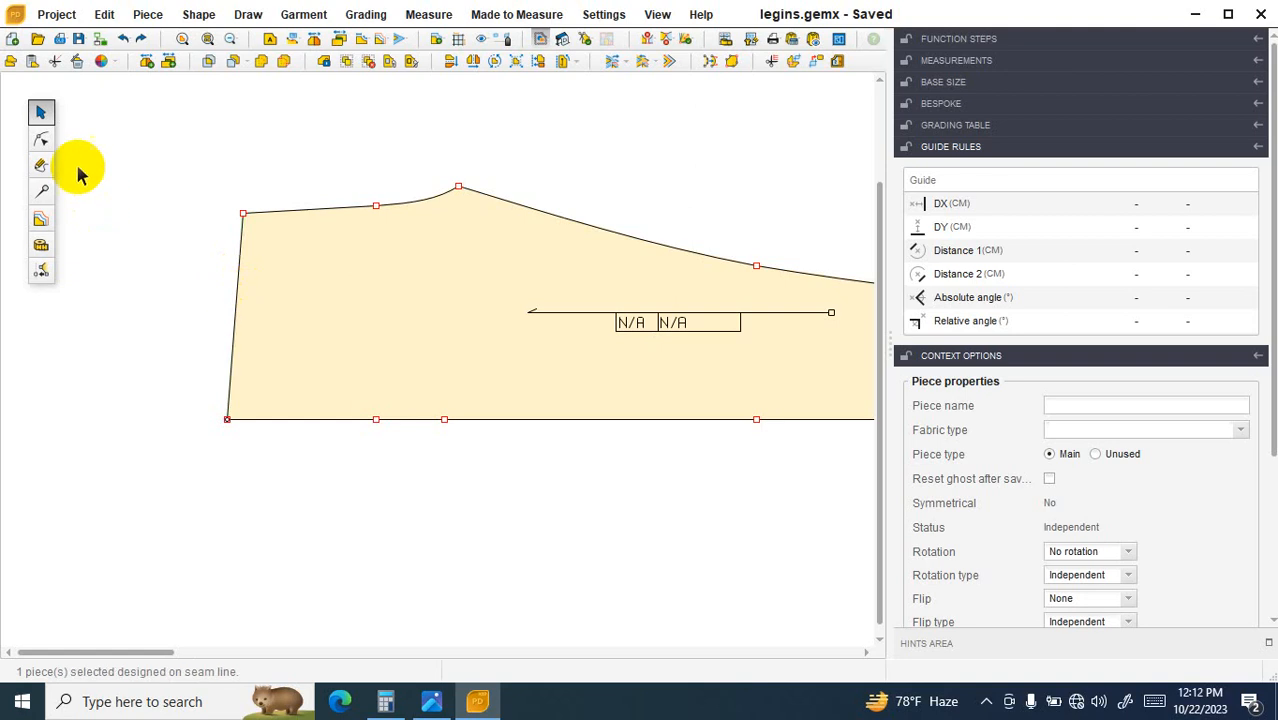
{"action": "left_click", "coordinate": [41, 138]}
{"action": "scroll", "coordinate": [250, 300], "scroll_direction": "up", "scroll_amount": 1}
{"action": "scroll", "coordinate": [250, 300], "scroll_direction": "up", "scroll_amount": 1}
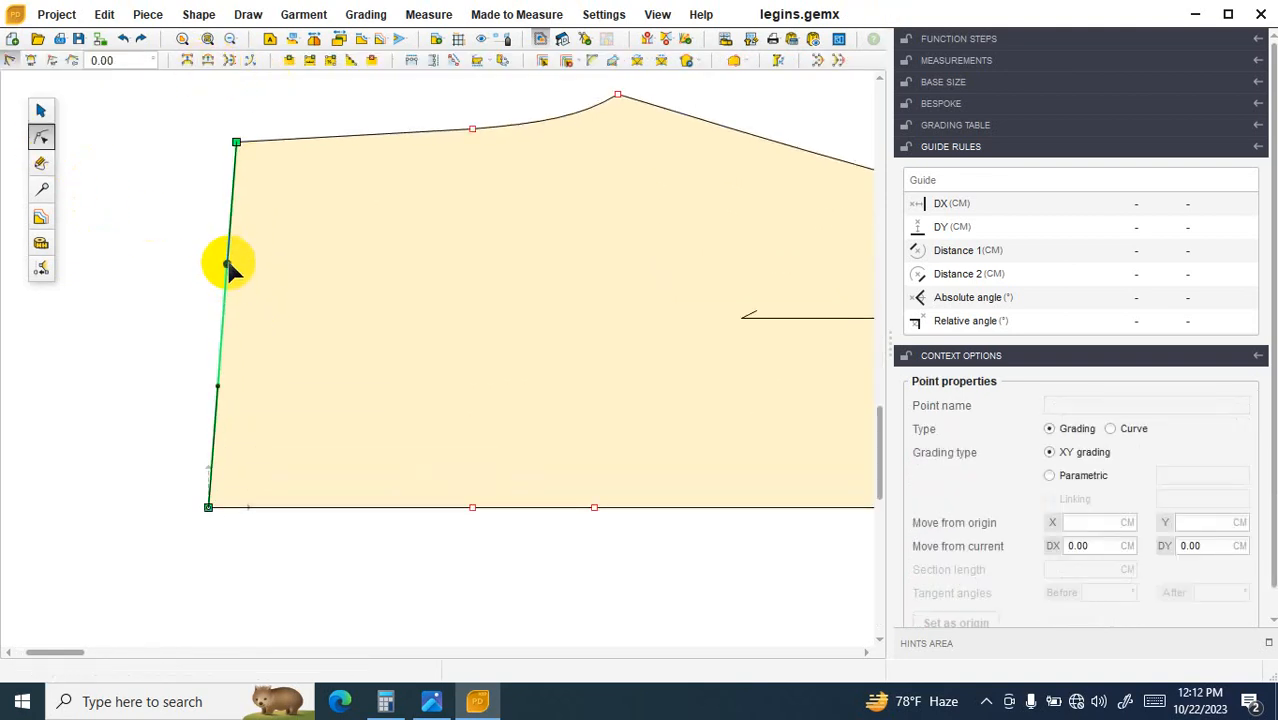
{"action": "left_click_drag", "start_coordinate": [227, 264], "coordinate": [230, 272]}
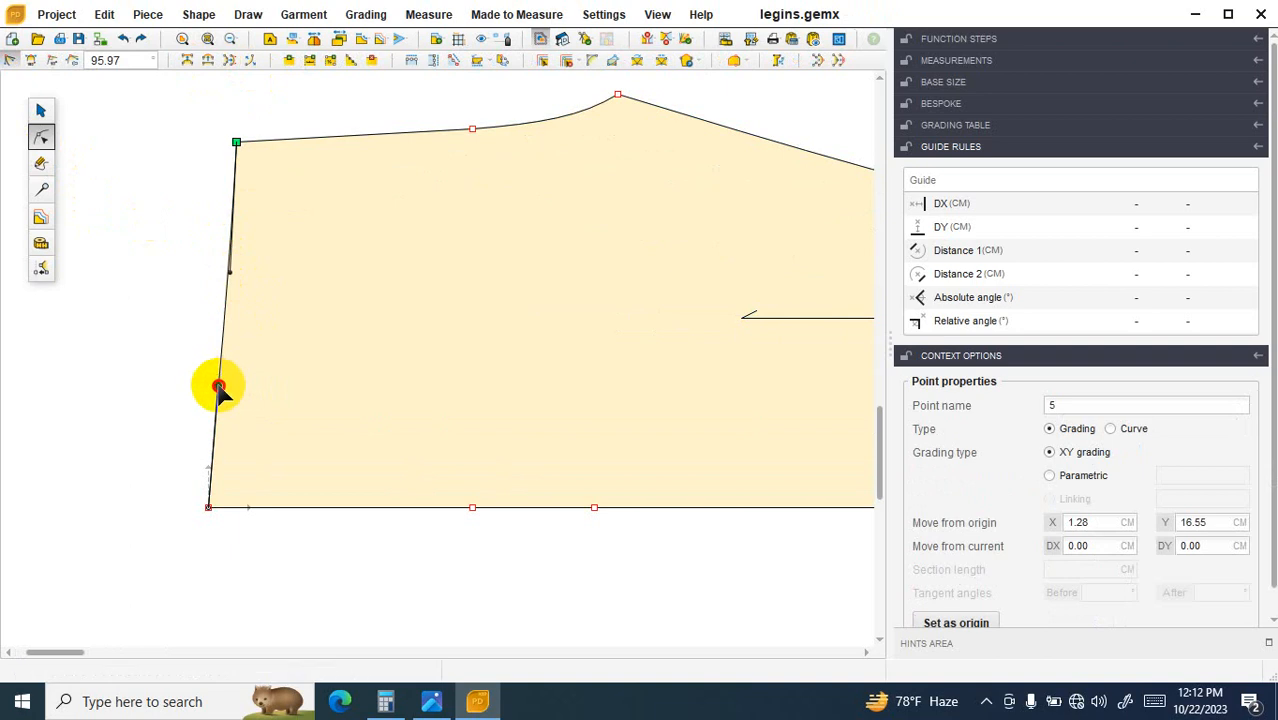
{"action": "left_click_drag", "start_coordinate": [218, 386], "coordinate": [219, 396]}
{"action": "left_click_drag", "start_coordinate": [230, 272], "coordinate": [233, 279]}
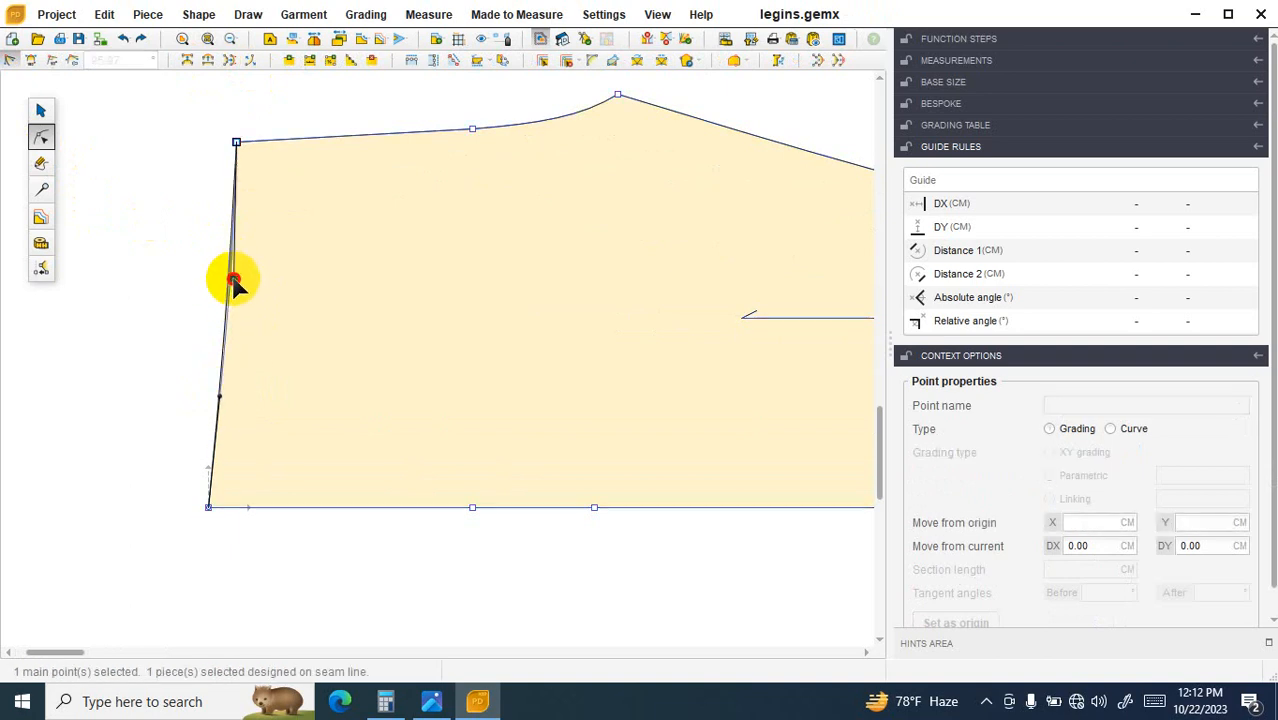
Step: Undo the last waistline handle adjustment and save the pattern in demo format
{"action": "scroll", "coordinate": [434, 400], "scroll_direction": "down", "scroll_amount": 5}
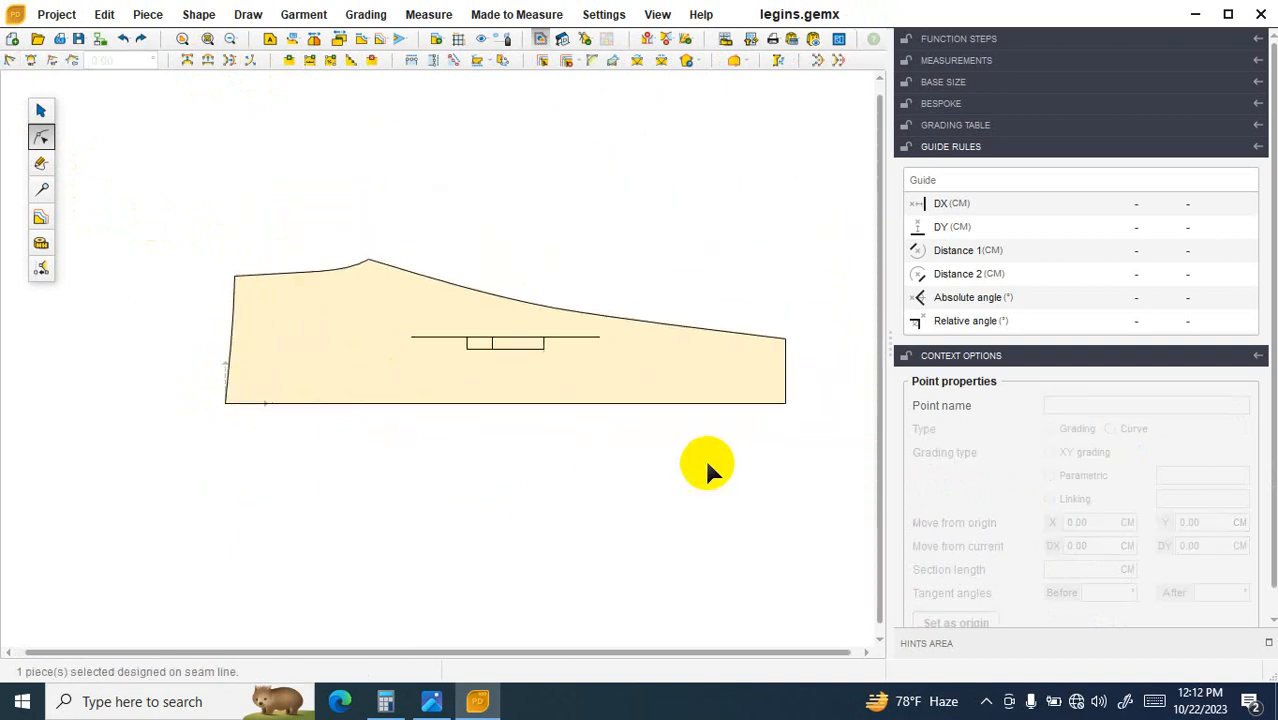
{"action": "scroll", "coordinate": [700, 460], "scroll_direction": "up", "scroll_amount": 4}
{"action": "scroll", "coordinate": [362, 290], "scroll_direction": "down", "scroll_amount": 4}
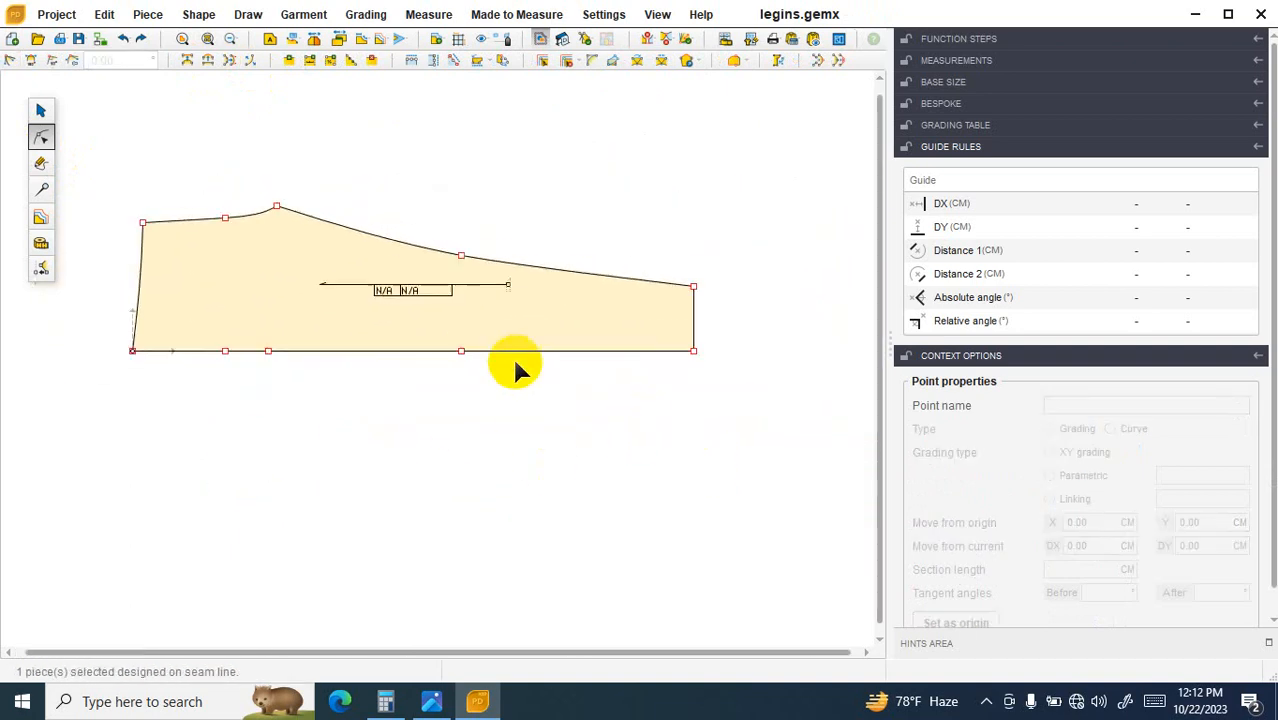
{"action": "left_click", "coordinate": [124, 41]}
{"action": "left_click", "coordinate": [77, 42]}
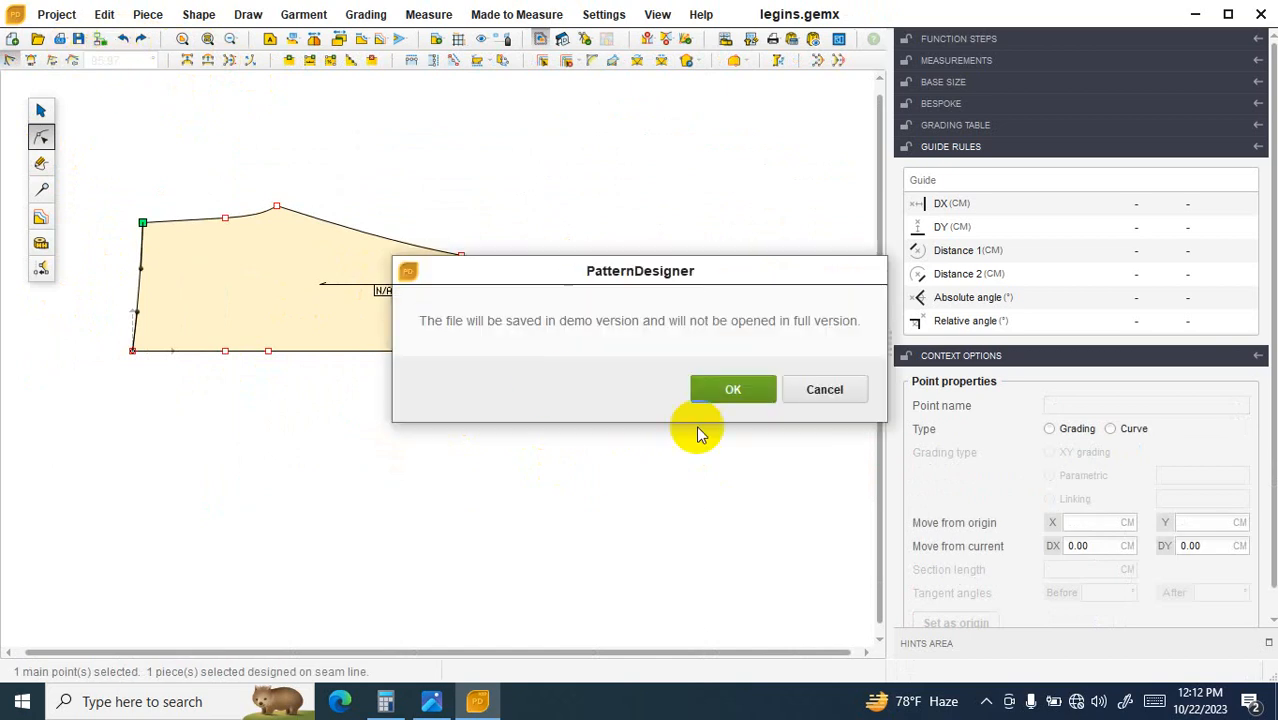
{"action": "left_click", "coordinate": [699, 428]}
{"action": "scroll", "coordinate": [474, 383], "scroll_direction": "down", "scroll_amount": 2}
{"action": "scroll", "coordinate": [411, 365], "scroll_direction": "up", "scroll_amount": 1}
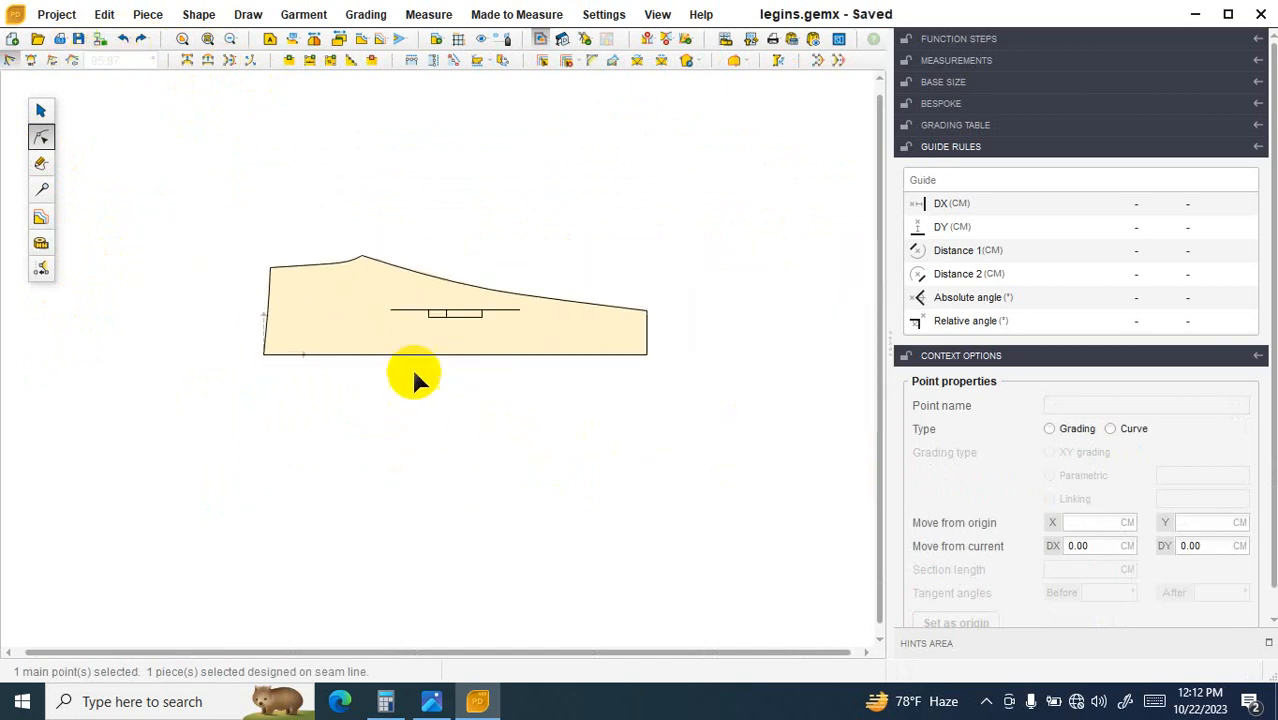
Step: Duplicate the front piece and move the original below its copy
{"action": "key", "text": "ctrl+v"}
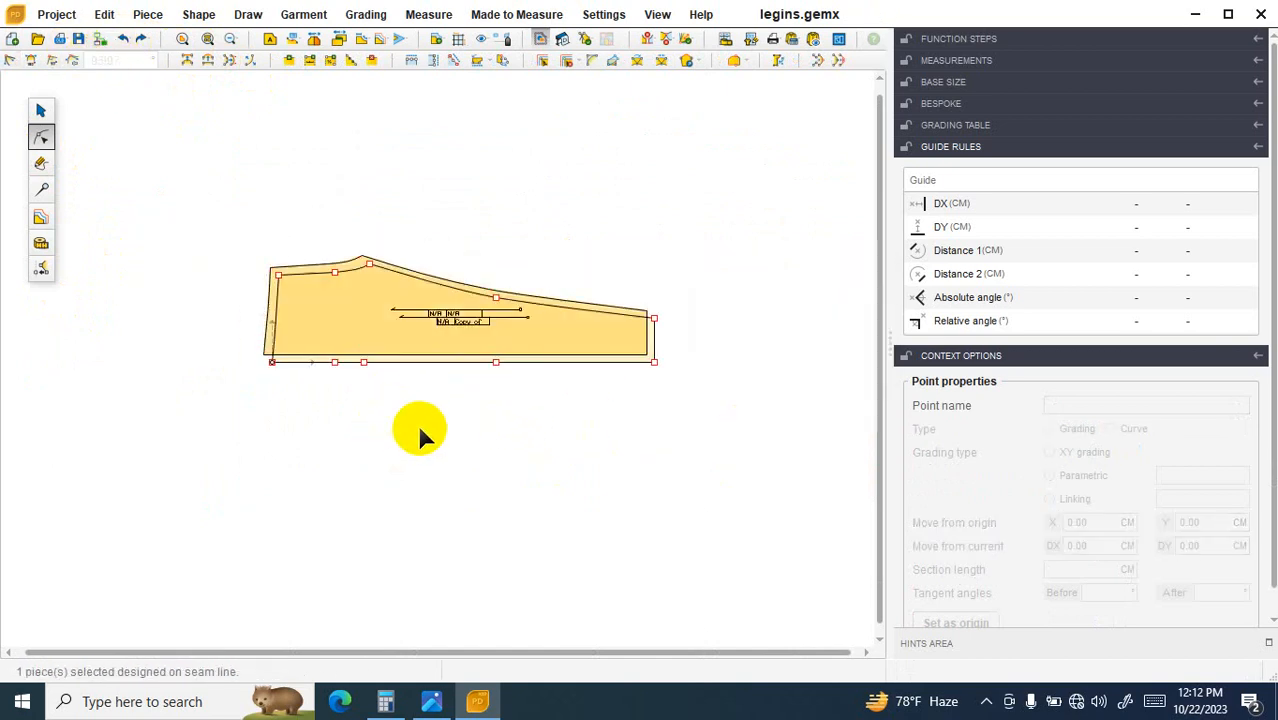
{"action": "left_click_drag", "start_coordinate": [640, 365], "coordinate": [640, 496]}
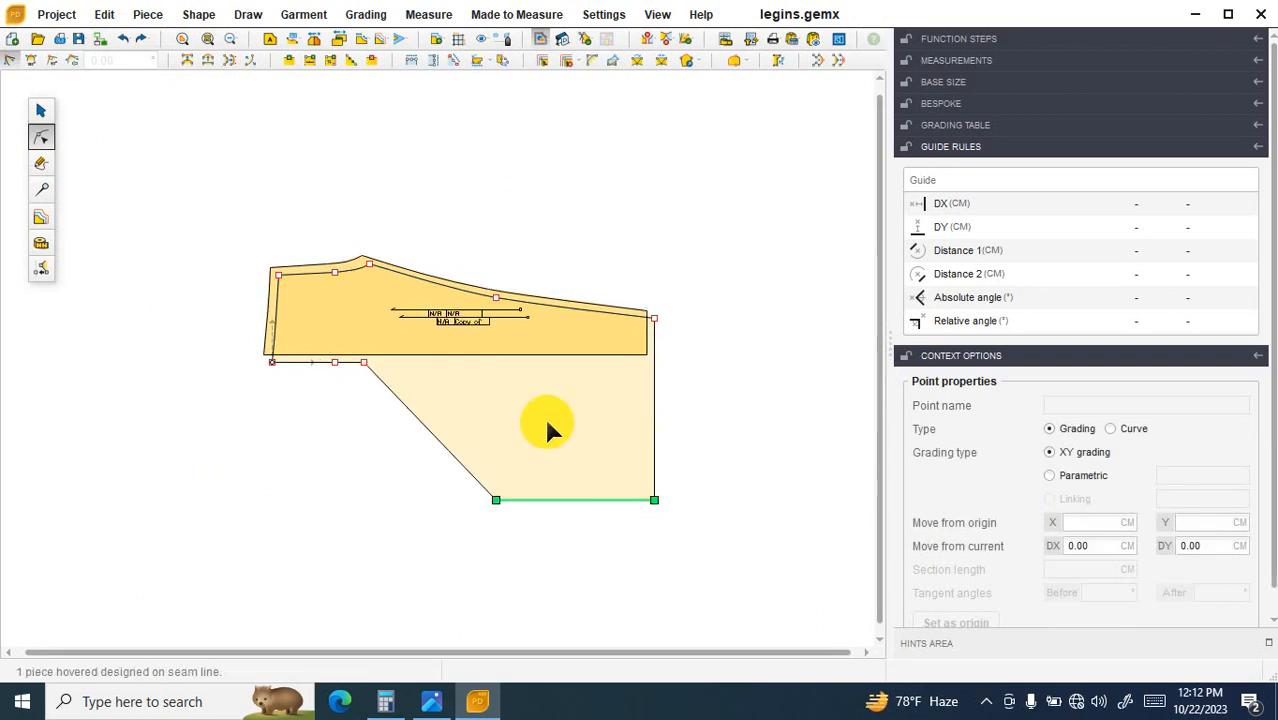
{"action": "key", "text": "ctrl+z"}
{"action": "left_click", "coordinate": [636, 498]}
{"action": "left_click", "coordinate": [42, 112]}
{"action": "left_click_drag", "start_coordinate": [418, 377], "coordinate": [414, 471]}
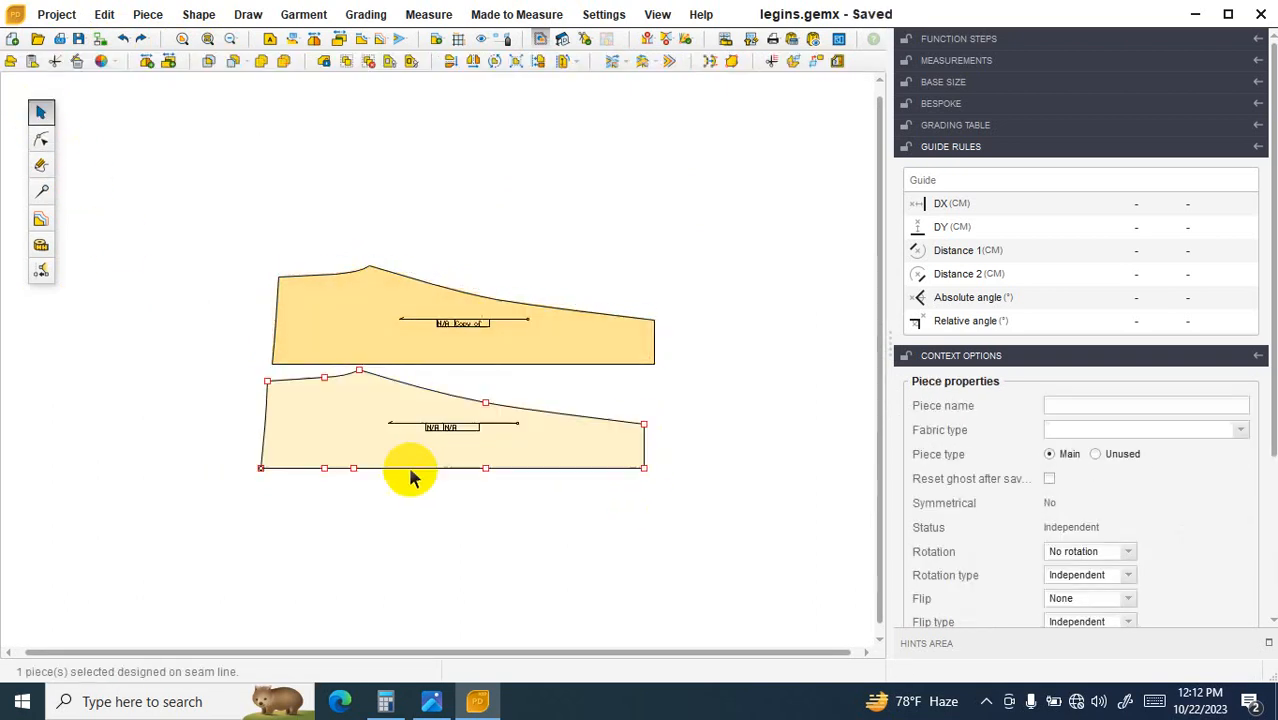
Step: Mirror the lower piece vertically and align the two pieces along their straight side edges
{"action": "left_click", "coordinate": [446, 63]}
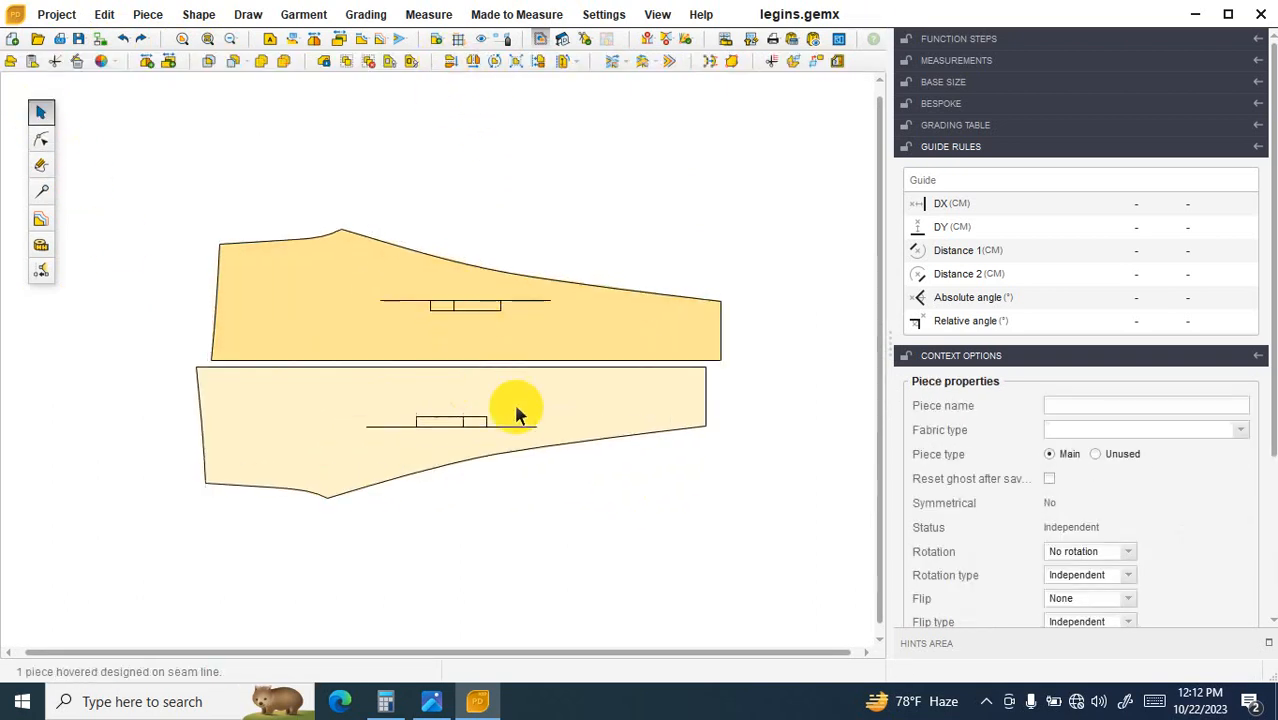
{"action": "mouse_move", "coordinate": [717, 362]}
{"action": "left_mouse_down"}
{"action": "mouse_move", "coordinate": [722, 384]}
{"action": "mouse_move", "coordinate": [733, 355]}
{"action": "left_mouse_up"}
Step: Merge the two mirrored pieces into one leg piece along their shared side line
{"action": "left_click_drag", "start_coordinate": [856, 162], "coordinate": [94, 606]}
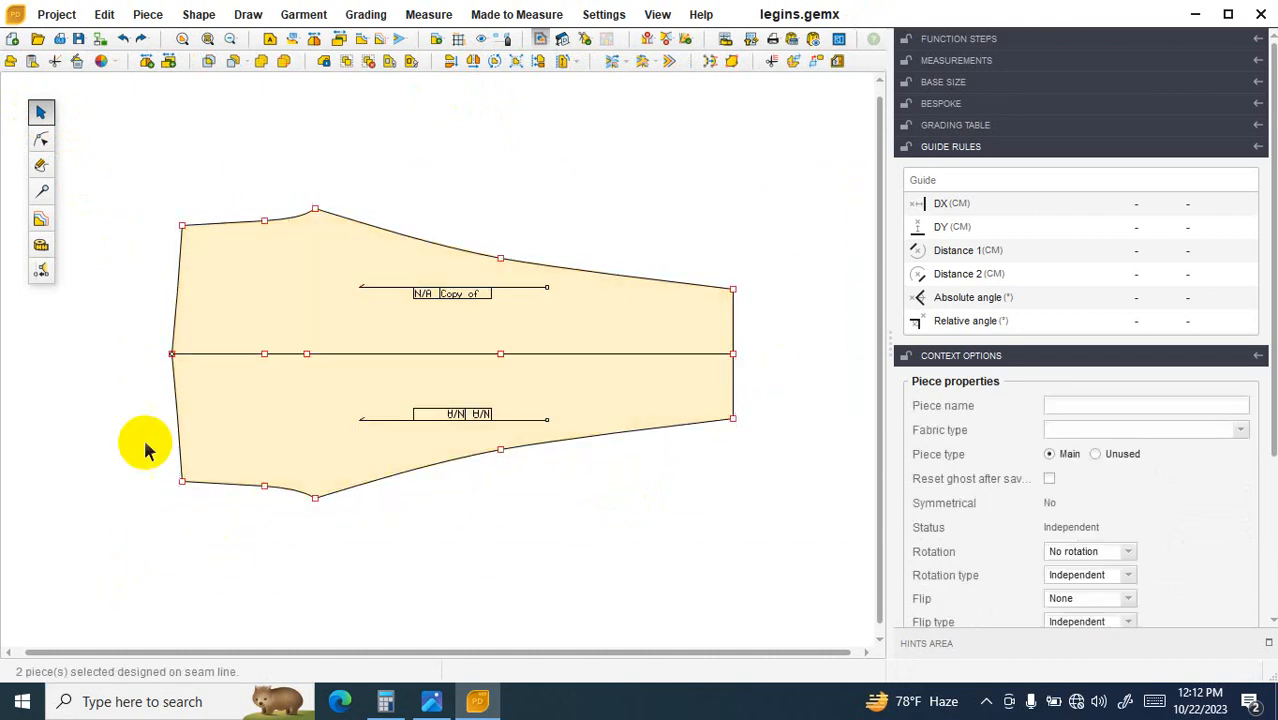
{"action": "left_click", "coordinate": [259, 62]}
{"action": "scroll", "coordinate": [400, 390], "scroll_direction": "down", "scroll_amount": 2}
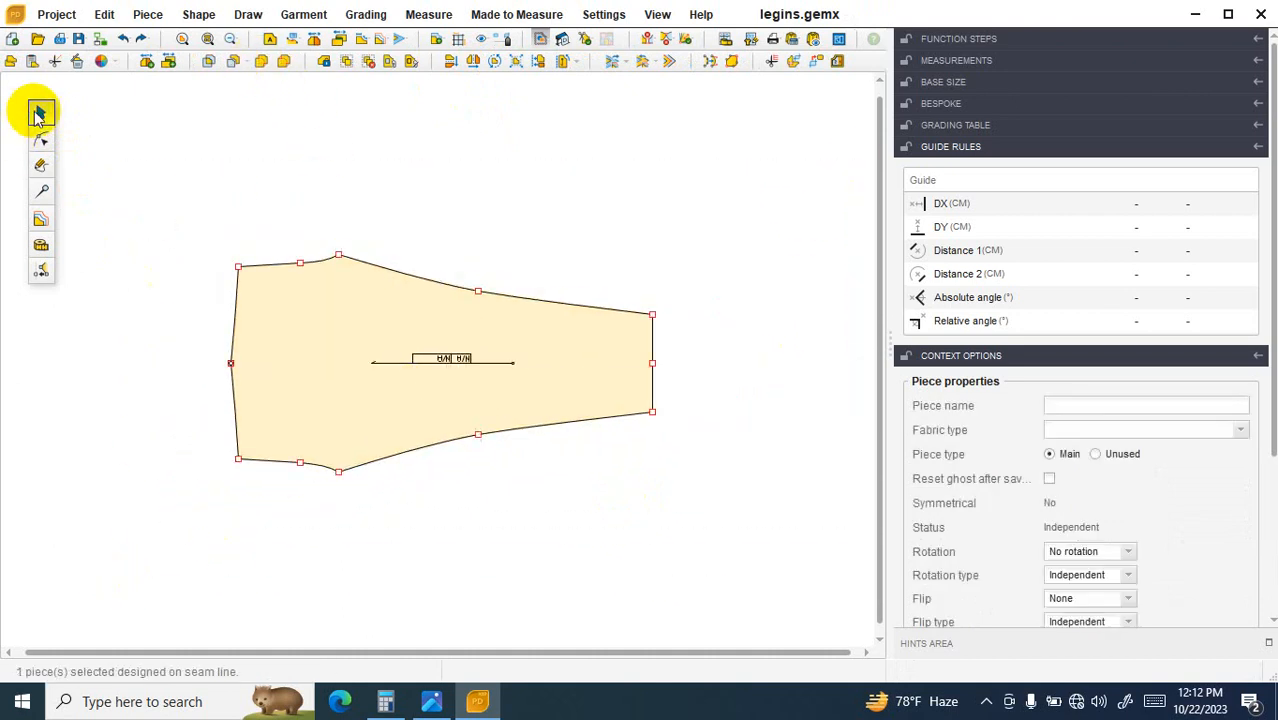
Step: Check the size 140 half circumference on the bottom line in the size chart and calculate 9.4 × 2 in Calculator
{"action": "scroll", "coordinate": [310, 380], "scroll_direction": "down", "scroll_amount": 2}
{"action": "scroll", "coordinate": [519, 320], "scroll_direction": "up", "scroll_amount": 2}
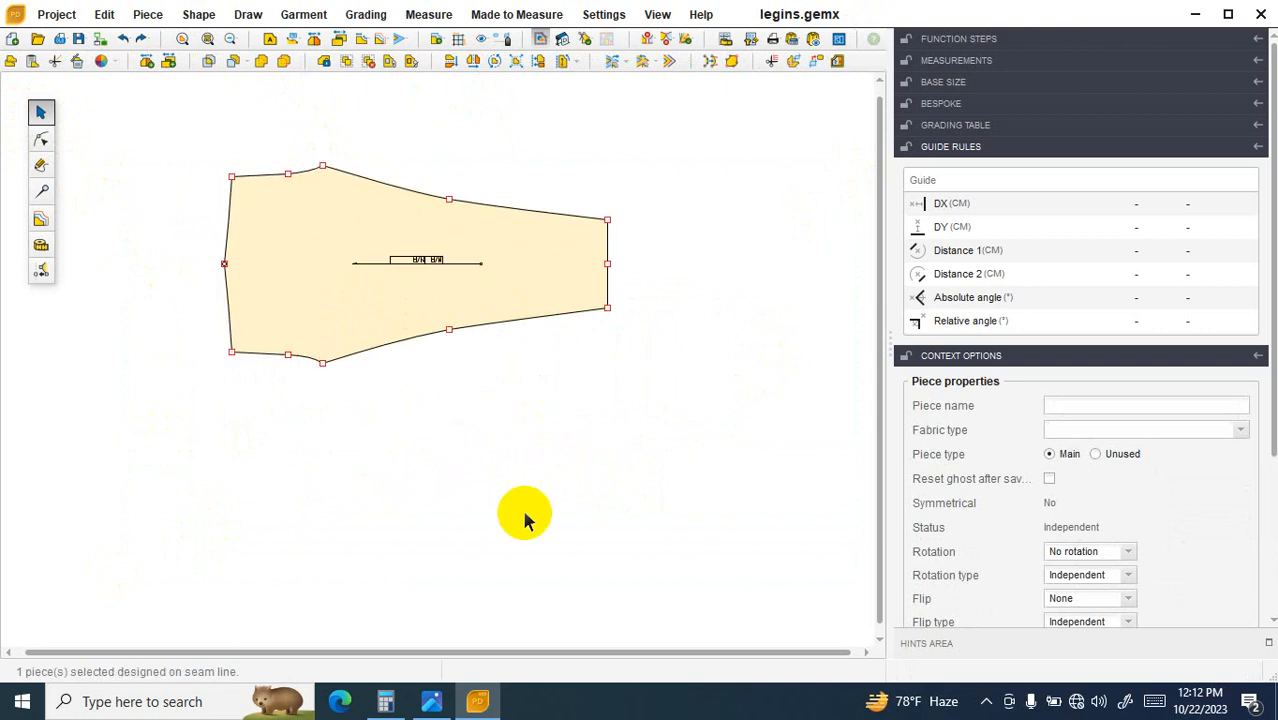
{"action": "left_click", "coordinate": [434, 702]}
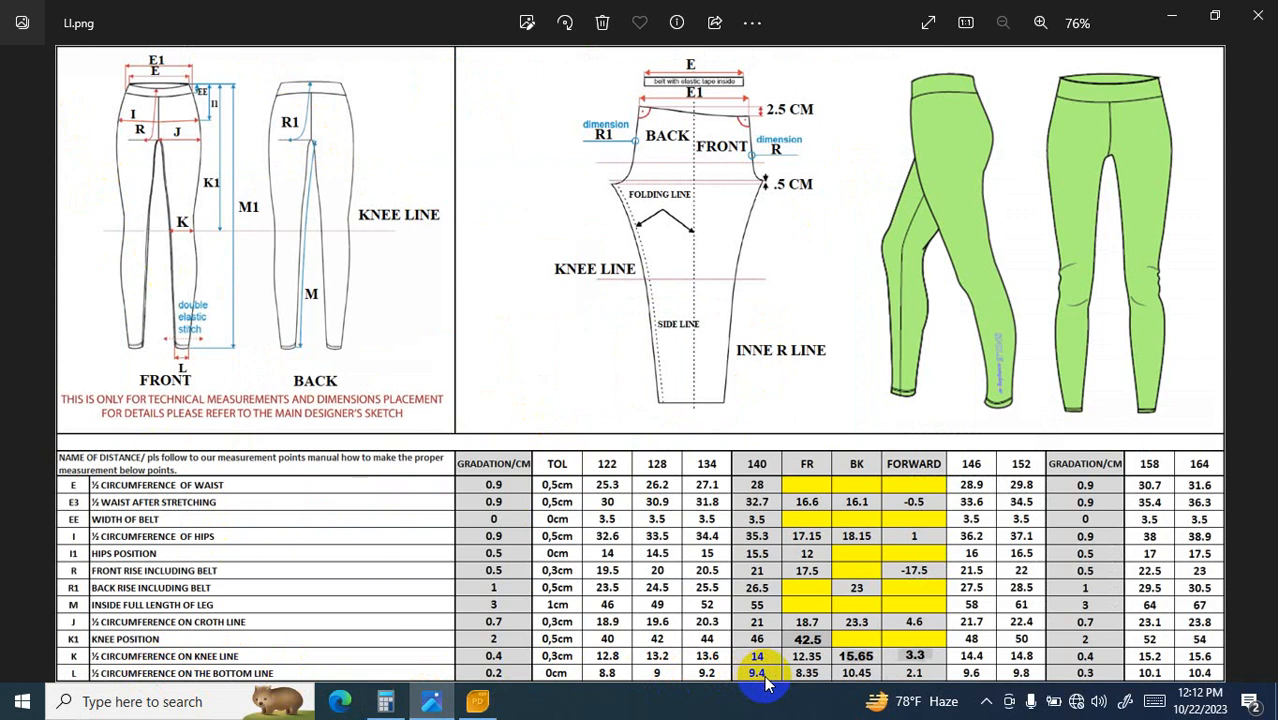
{"action": "left_click", "coordinate": [385, 702]}
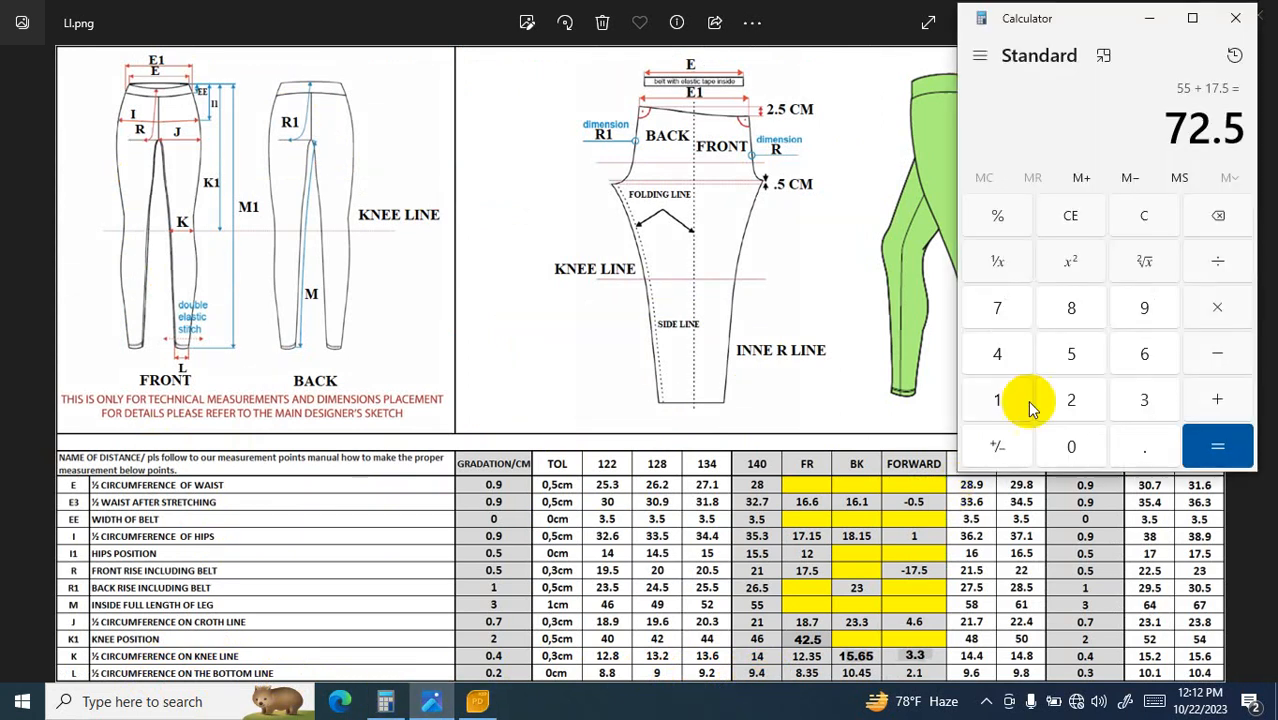
{"action": "left_click", "coordinate": [1170, 234]}
{"action": "left_click", "coordinate": [1142, 308]}
{"action": "left_click", "coordinate": [1142, 446]}
{"action": "left_click", "coordinate": [997, 354]}
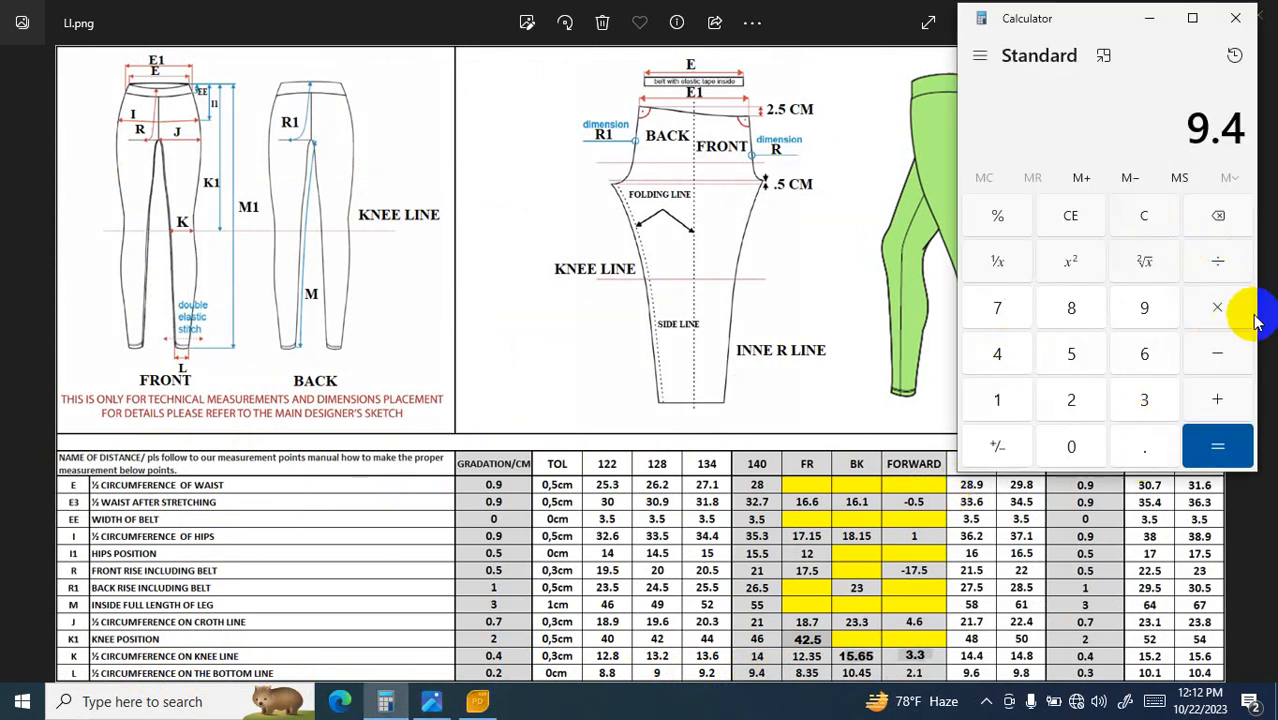
{"action": "left_click", "coordinate": [1228, 309]}
{"action": "left_click", "coordinate": [1085, 398]}
{"action": "left_click", "coordinate": [1217, 446]}
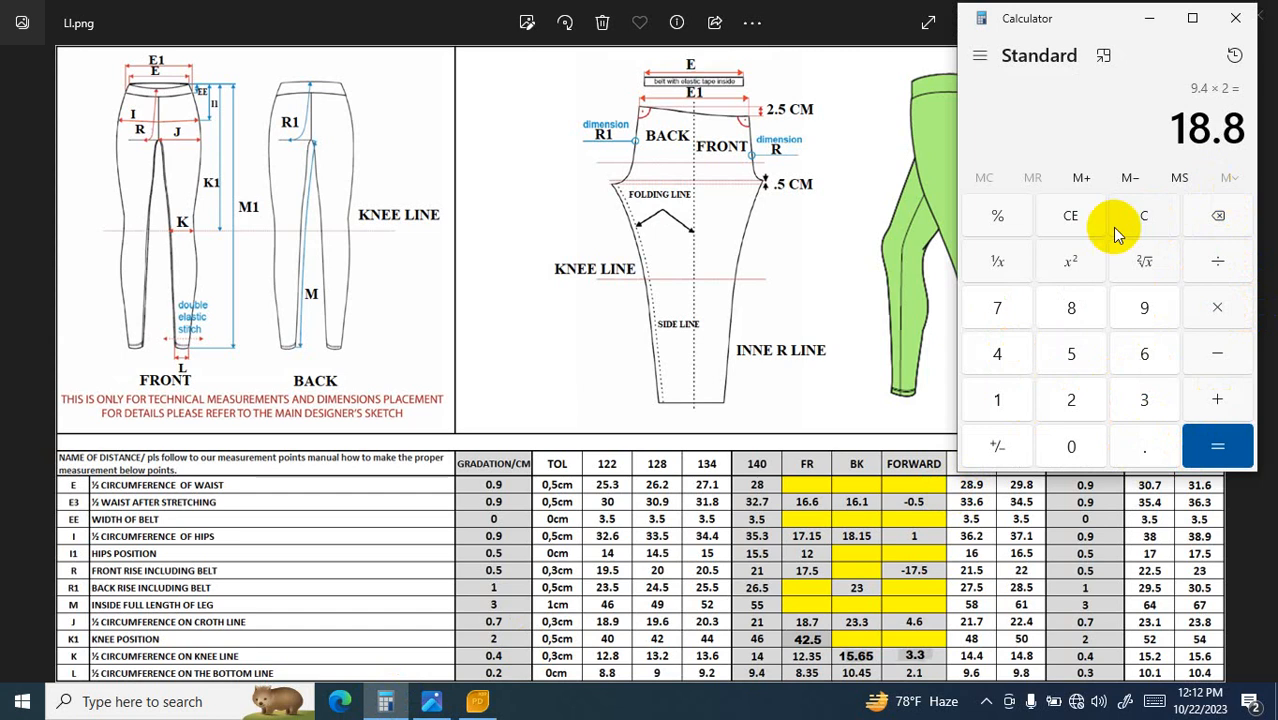
Step: Back in the pattern program, make the upper hem corner the origin and set the lower hem corner's Y to -18.8 cm
{"action": "left_click", "coordinate": [478, 702]}
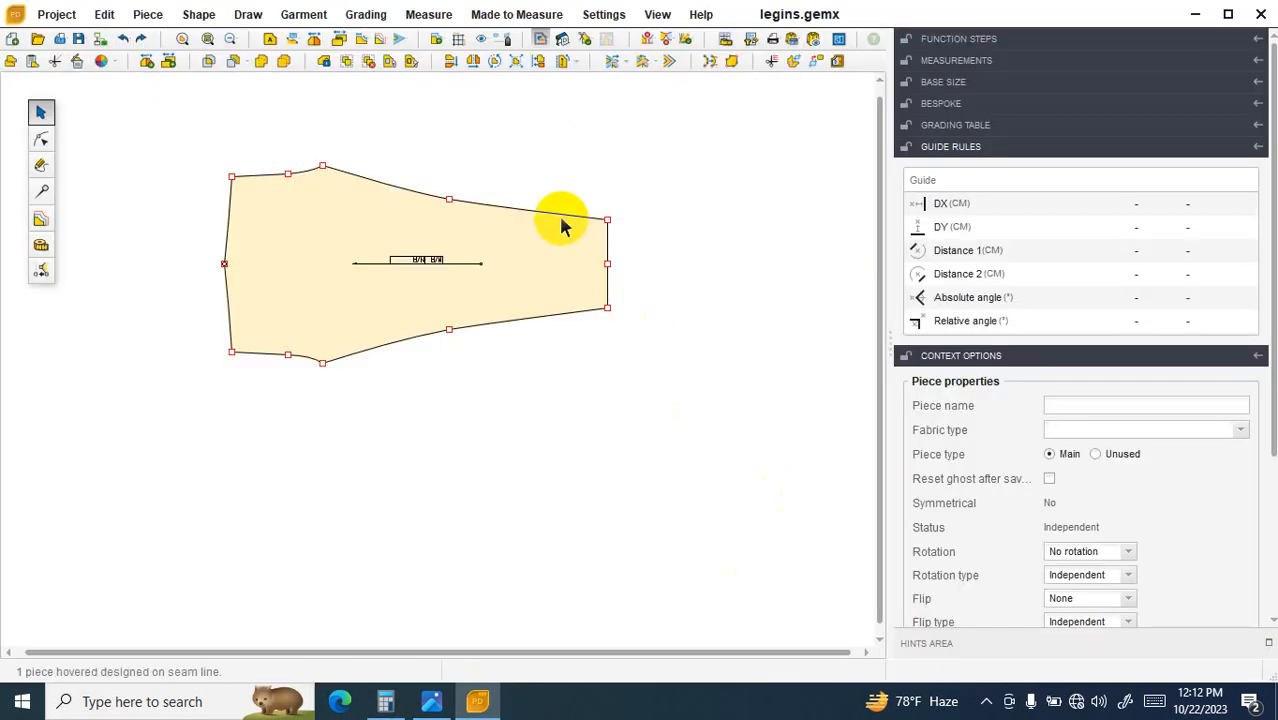
{"action": "left_click_drag", "start_coordinate": [574, 197], "coordinate": [616, 229]}
{"action": "left_click", "coordinate": [594, 236]}
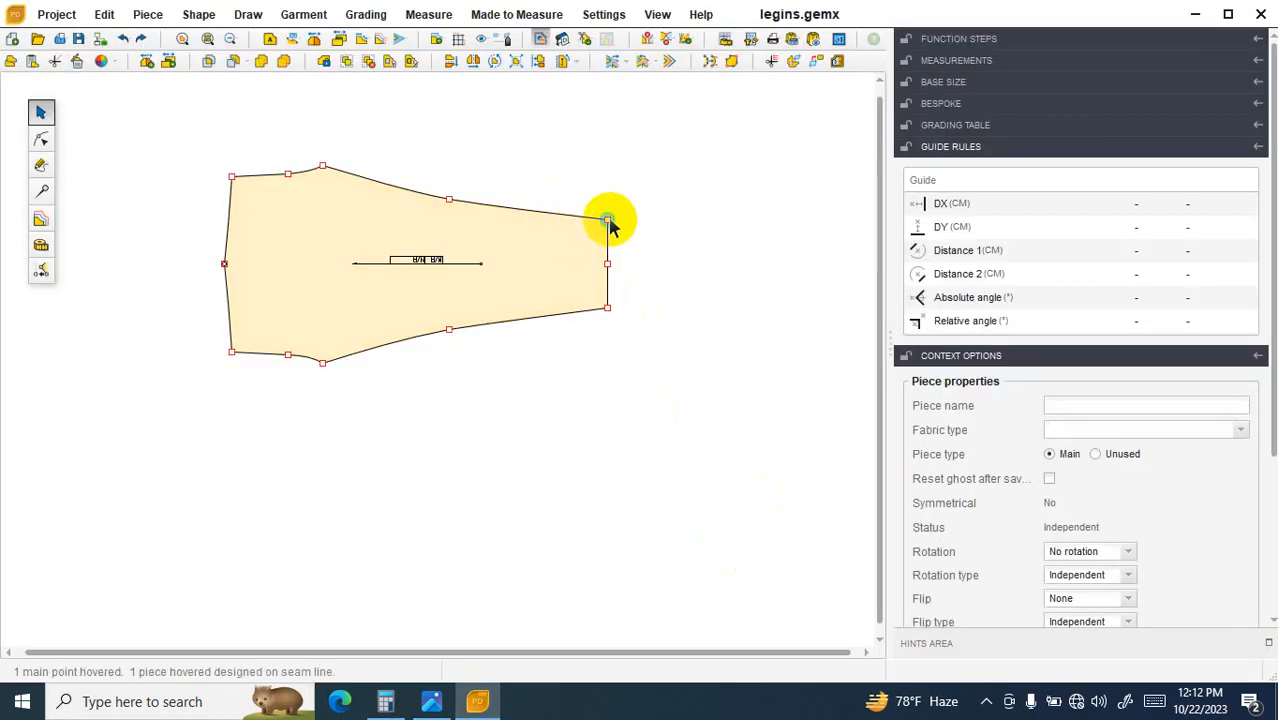
{"action": "left_click", "coordinate": [41, 137]}
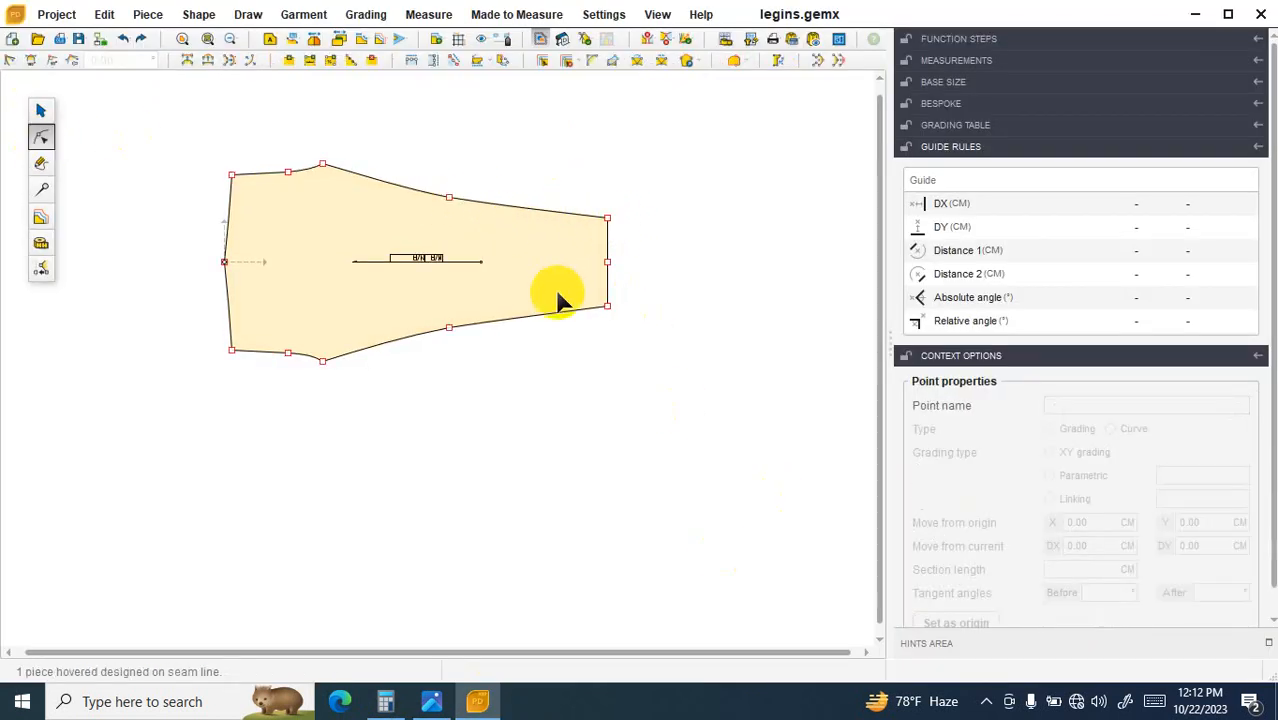
{"action": "left_click", "coordinate": [607, 217]}
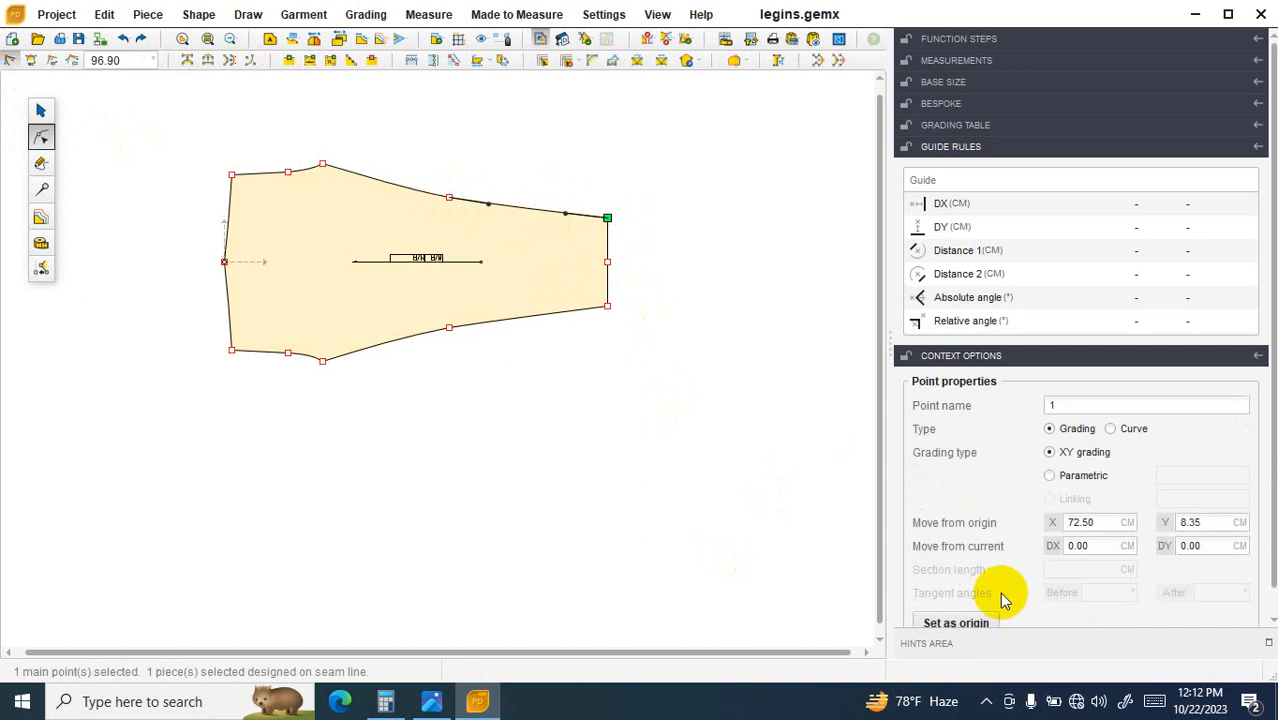
{"action": "left_click", "coordinate": [962, 622]}
{"action": "left_click_drag", "start_coordinate": [625, 298], "coordinate": [626, 300]}
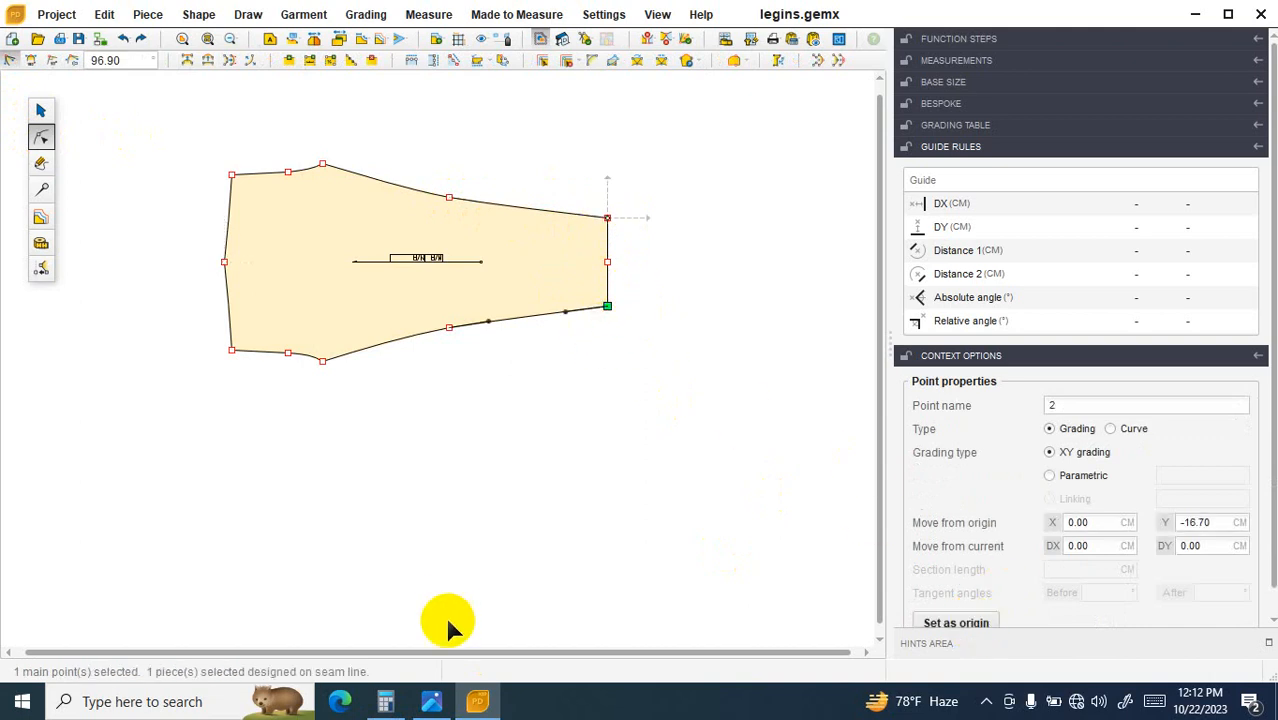
{"action": "left_click", "coordinate": [388, 701]}
{"action": "left_click", "coordinate": [398, 701]}
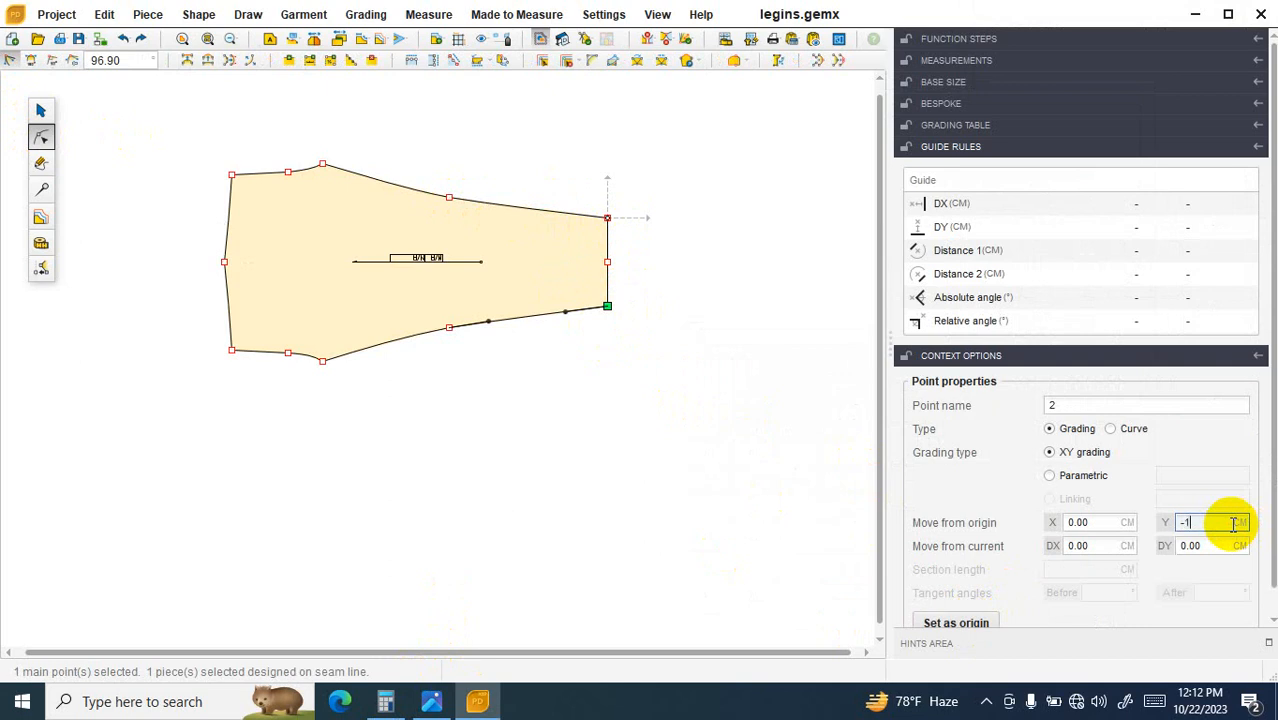
{"action": "left_click", "coordinate": [1233, 522]}
{"action": "type", "text": "-18.8"}
{"action": "key", "text": "Return"}
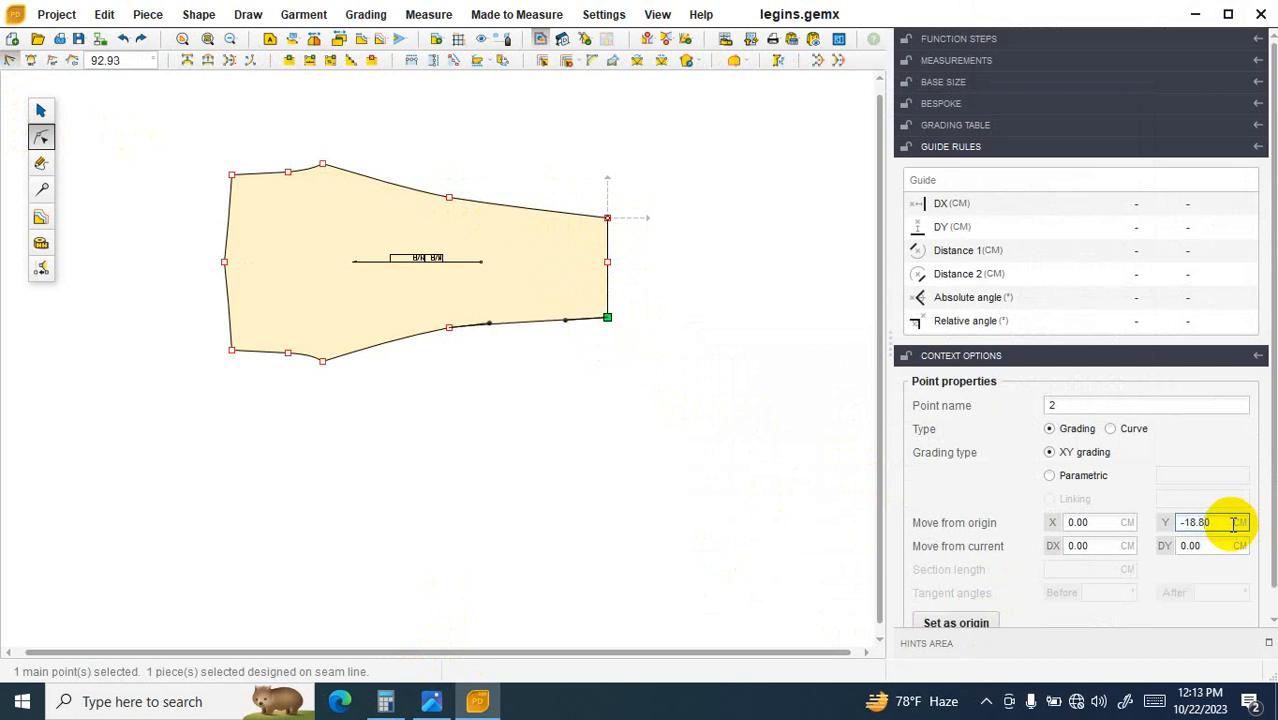
Step: Make the upper knee point the origin, check the chart's knee circumference, and set the lower knee point's Y to -28 cm
{"action": "left_click_drag", "start_coordinate": [440, 170], "coordinate": [472, 220]}
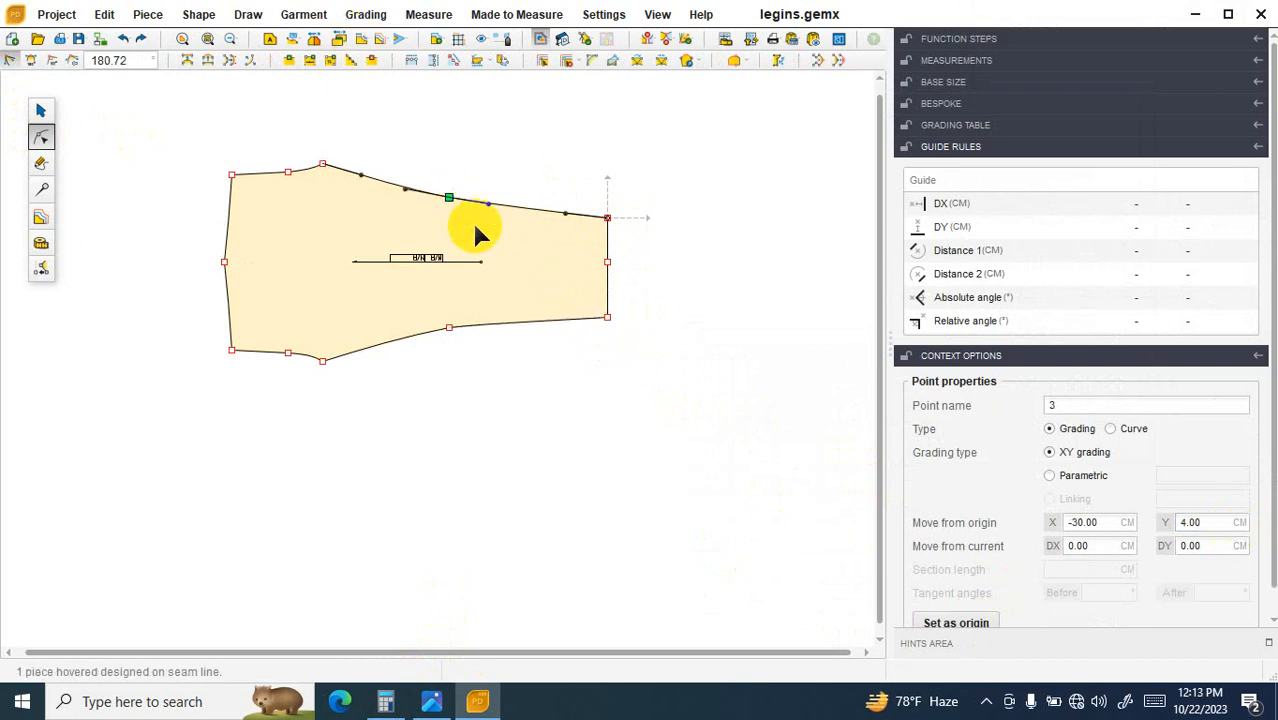
{"action": "left_click", "coordinate": [960, 624]}
{"action": "left_click", "coordinate": [449, 328]}
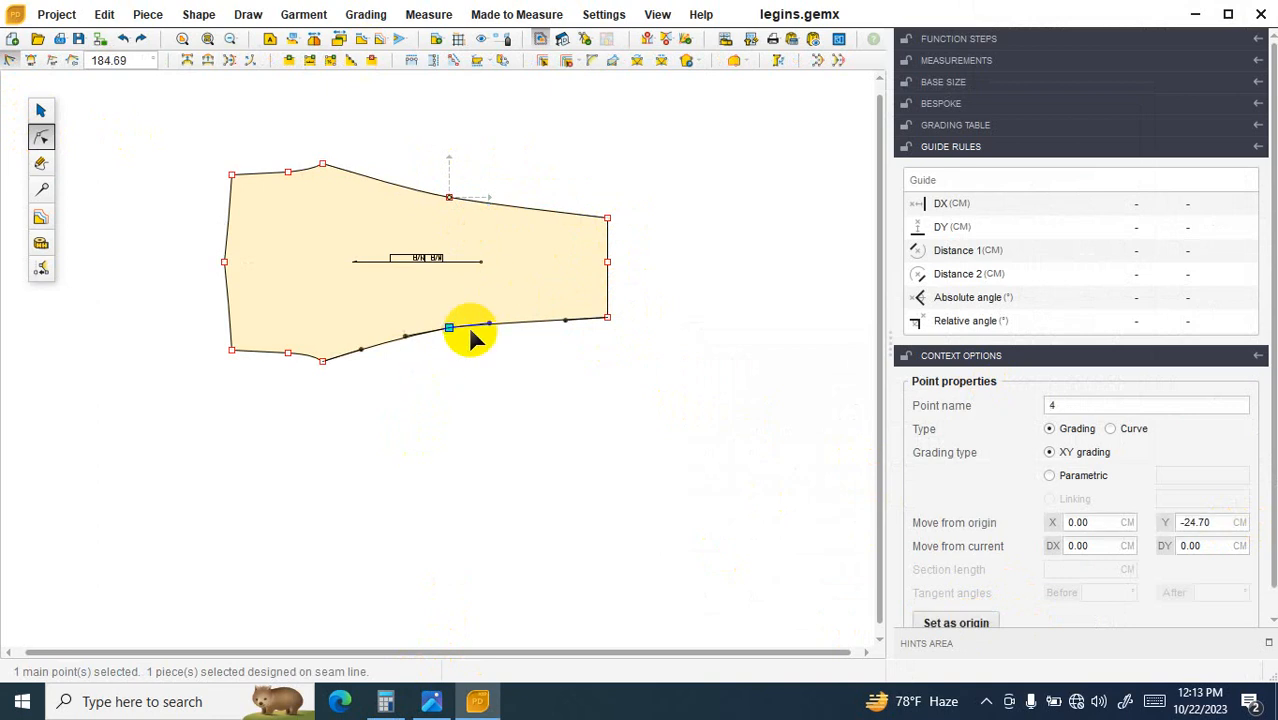
{"action": "left_click", "coordinate": [385, 701]}
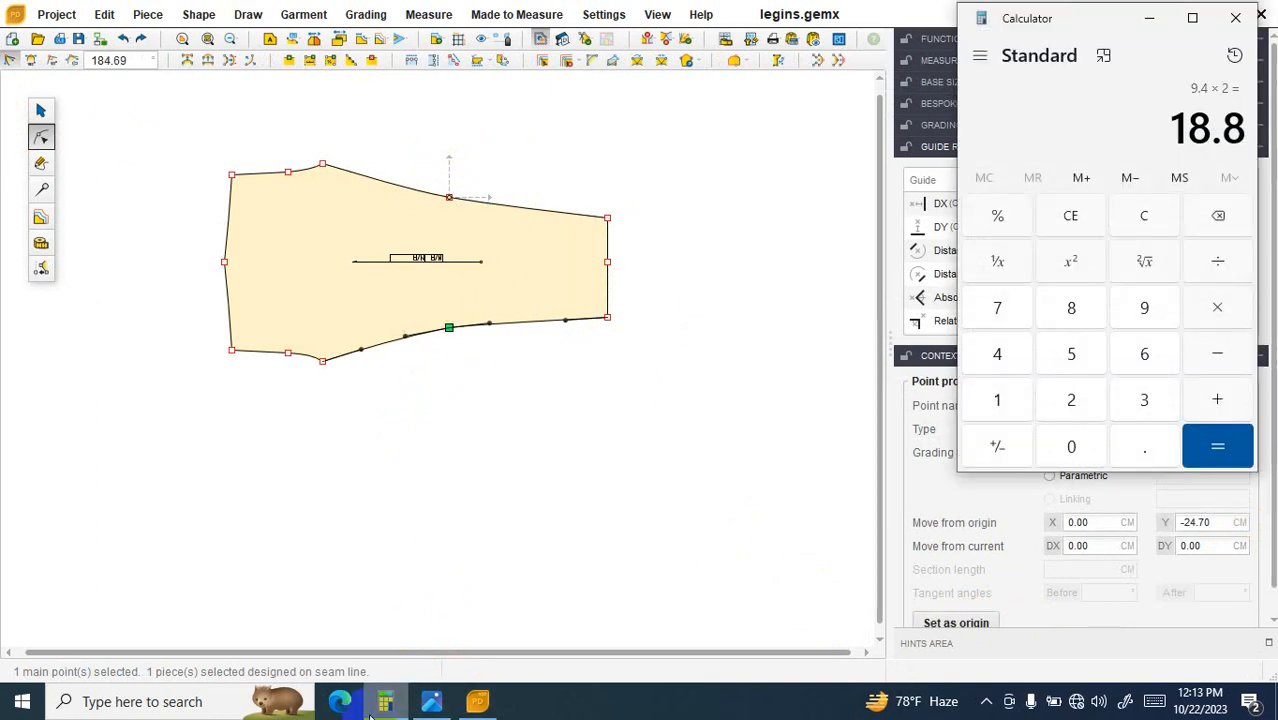
{"action": "left_click", "coordinate": [427, 705]}
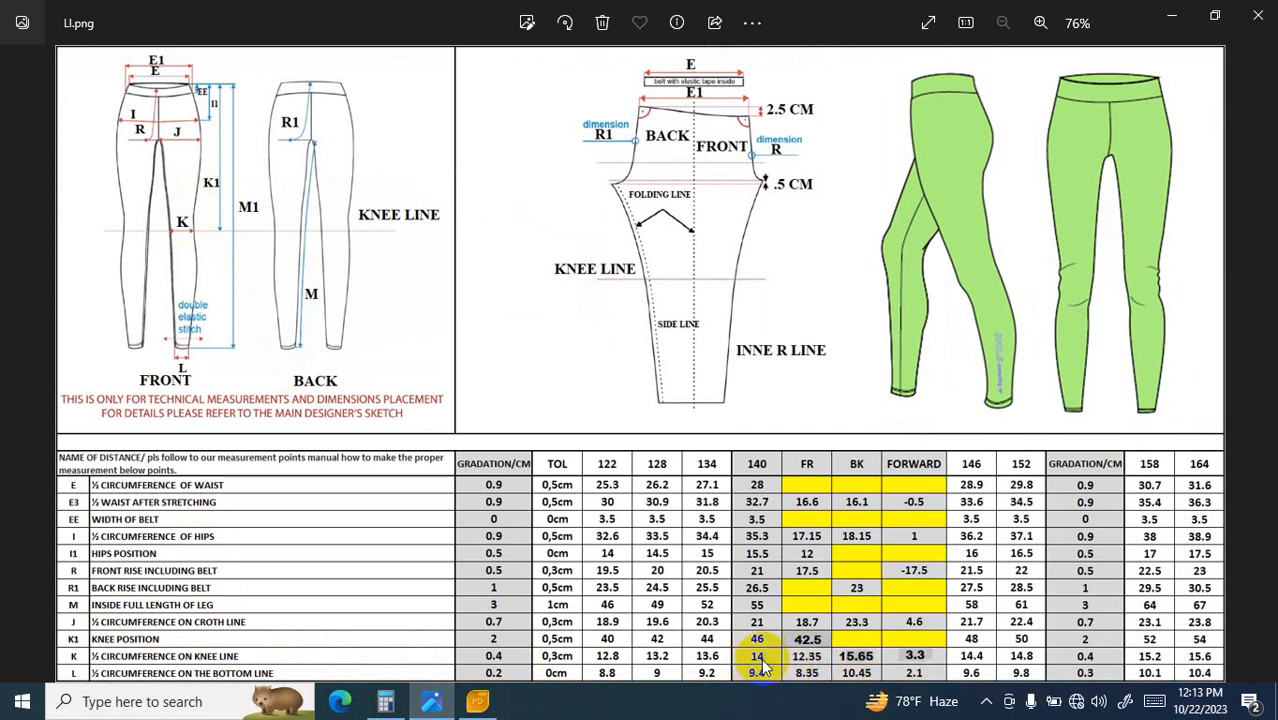
{"action": "left_click", "coordinate": [477, 701]}
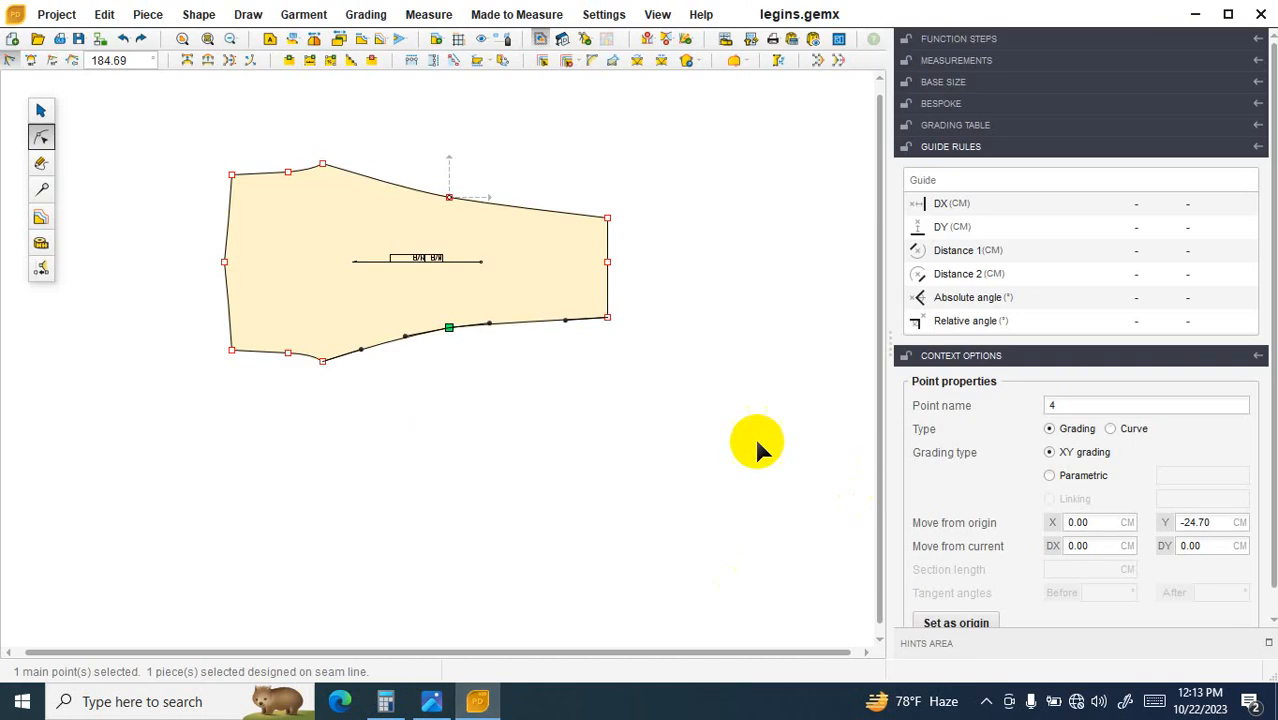
{"action": "left_click", "coordinate": [1211, 521]}
{"action": "type", "text": "-28"}
{"action": "key", "text": "Return"}
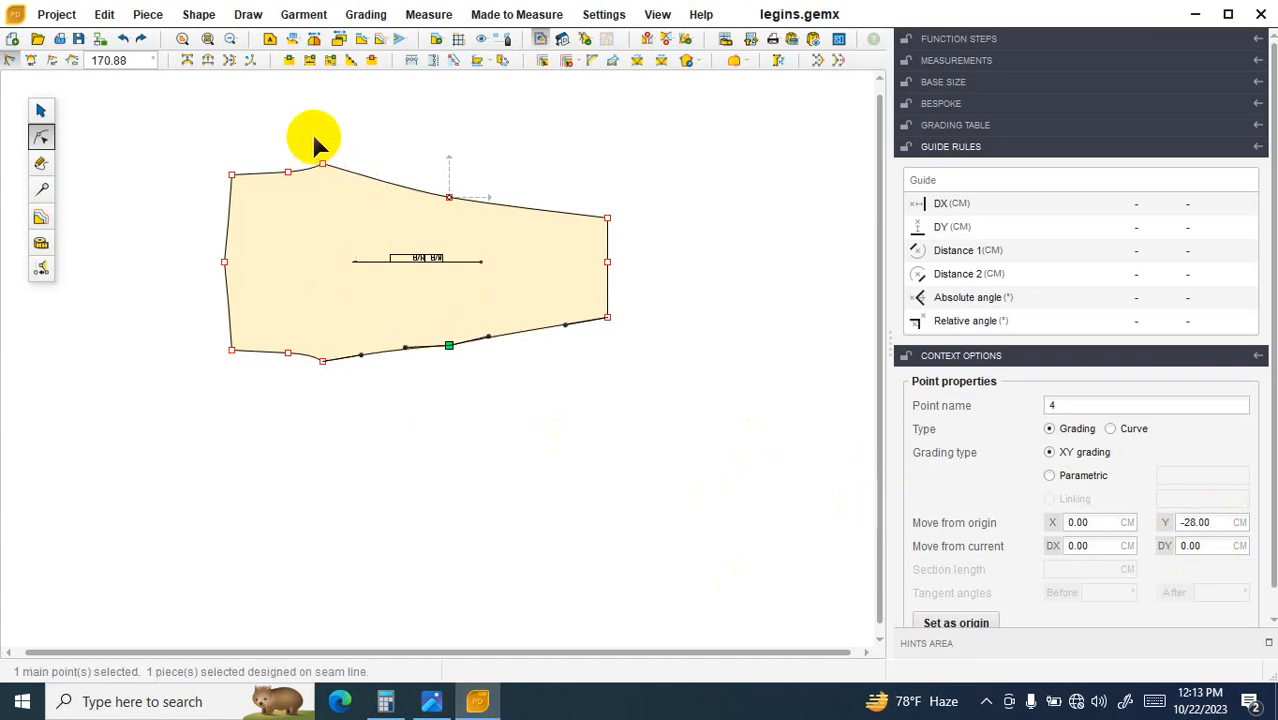
Step: Make the upper crotch point the origin, check the chart's crotch line value, and set the lower crotch point's Y to -42 cm
{"action": "left_click", "coordinate": [322, 163]}
{"action": "left_click", "coordinate": [943, 623]}
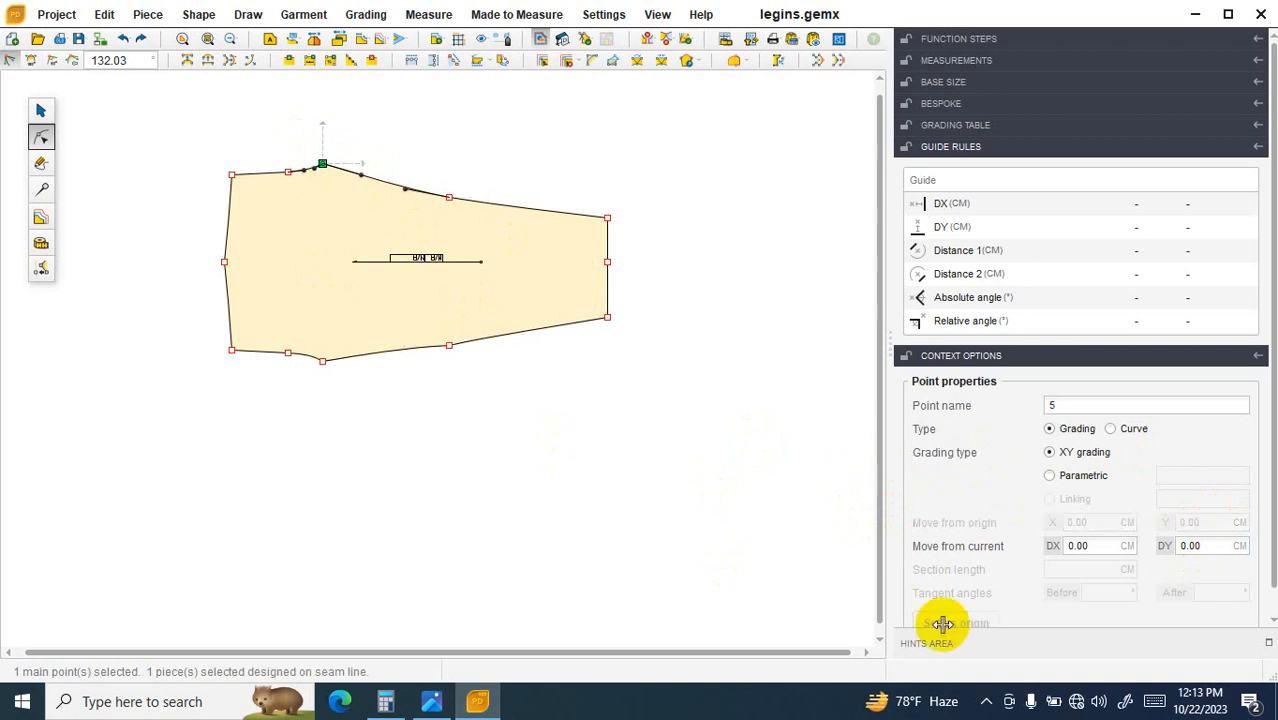
{"action": "left_click", "coordinate": [431, 701]}
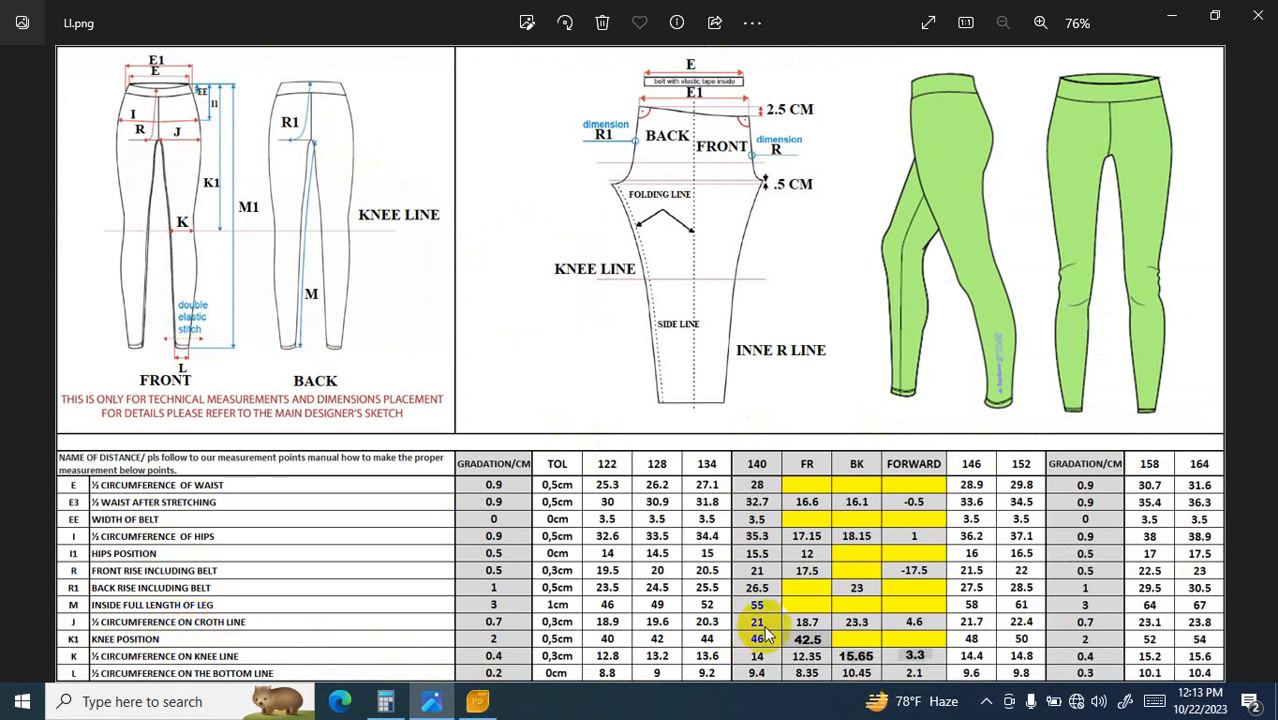
{"action": "left_click", "coordinate": [492, 703]}
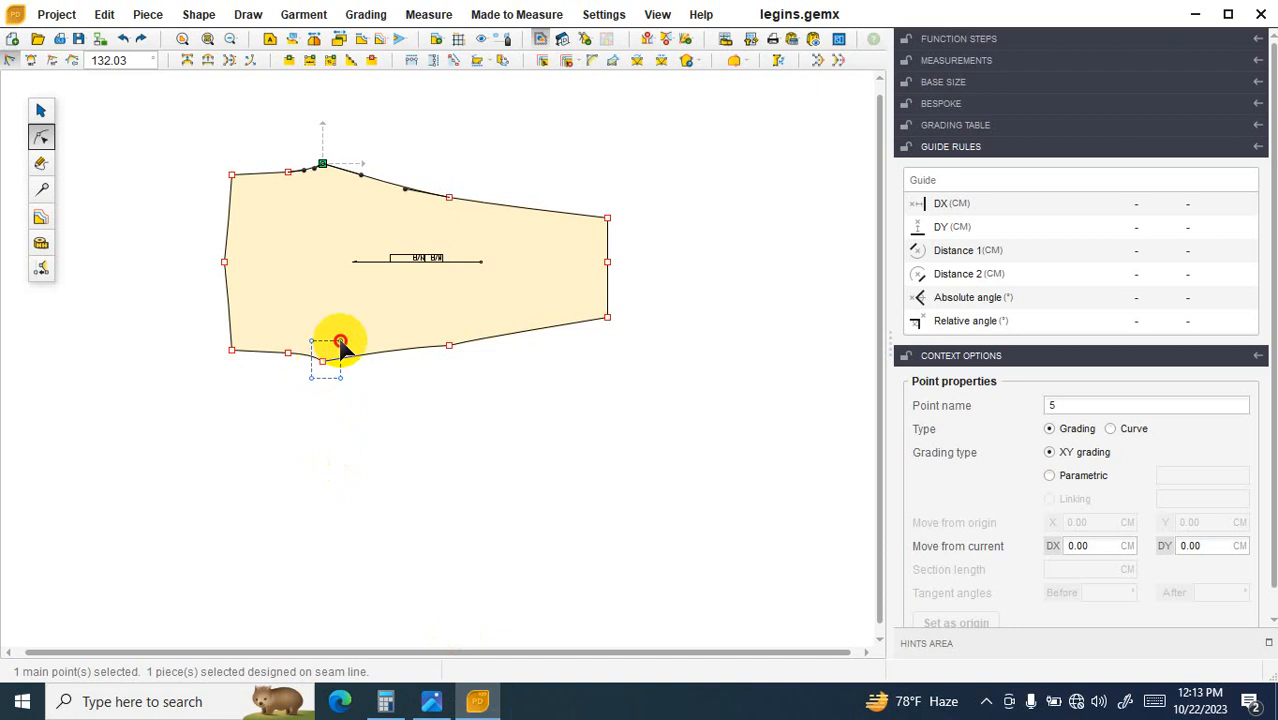
{"action": "left_click_drag", "start_coordinate": [310, 378], "coordinate": [340, 343]}
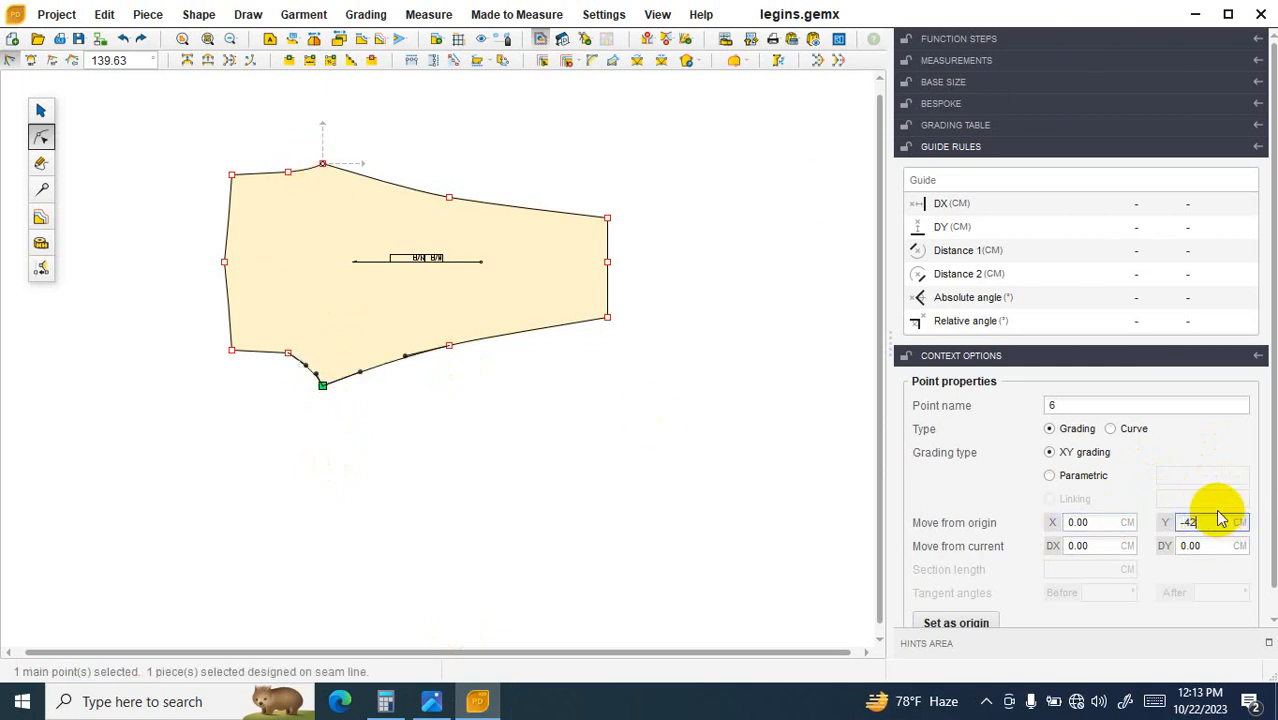
Step: Examine the upper and lower crotch curves of the leg piece up close
{"action": "scroll", "coordinate": [366, 298], "scroll_direction": "up", "scroll_amount": 2}
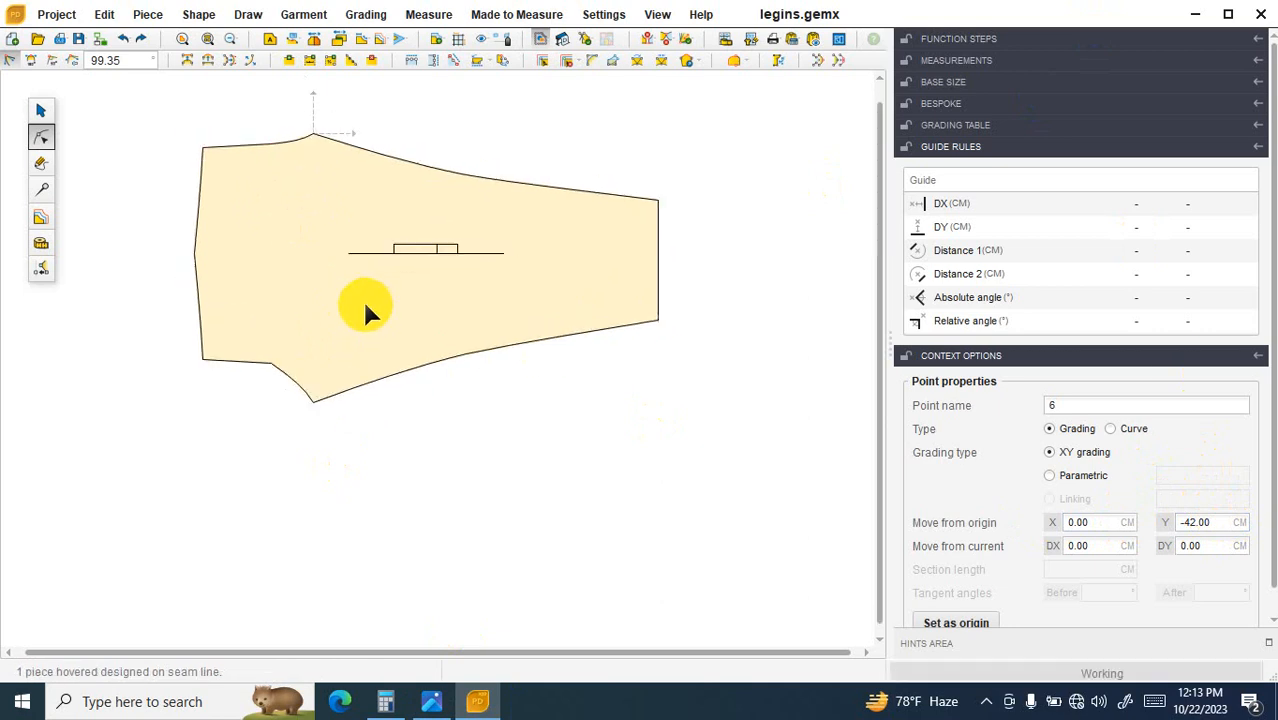
{"action": "scroll", "coordinate": [265, 164], "scroll_direction": "up", "scroll_amount": 1}
{"action": "scroll", "coordinate": [268, 172], "scroll_direction": "up", "scroll_amount": 1}
{"action": "scroll", "coordinate": [330, 200], "scroll_direction": "down", "scroll_amount": 1}
{"action": "scroll", "coordinate": [305, 145], "scroll_direction": "up", "scroll_amount": 2}
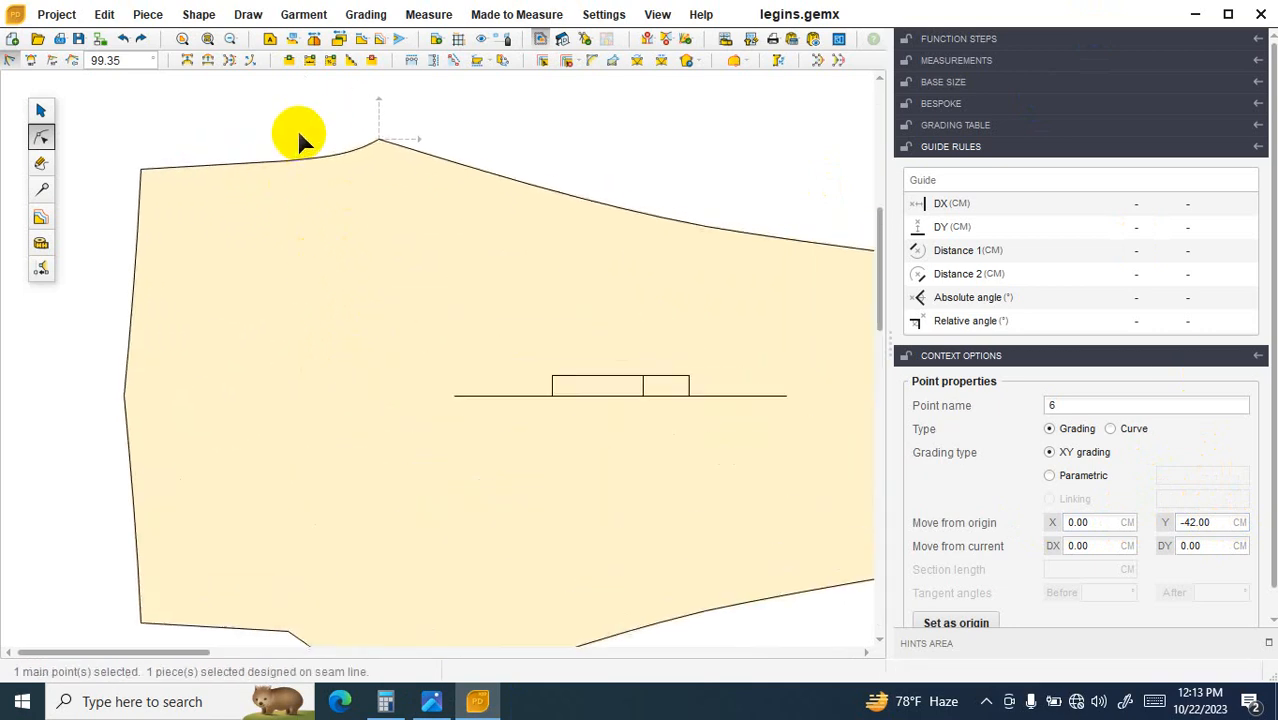
{"action": "scroll", "coordinate": [340, 160], "scroll_direction": "up", "scroll_amount": 1}
{"action": "scroll", "coordinate": [320, 170], "scroll_direction": "down", "scroll_amount": 2}
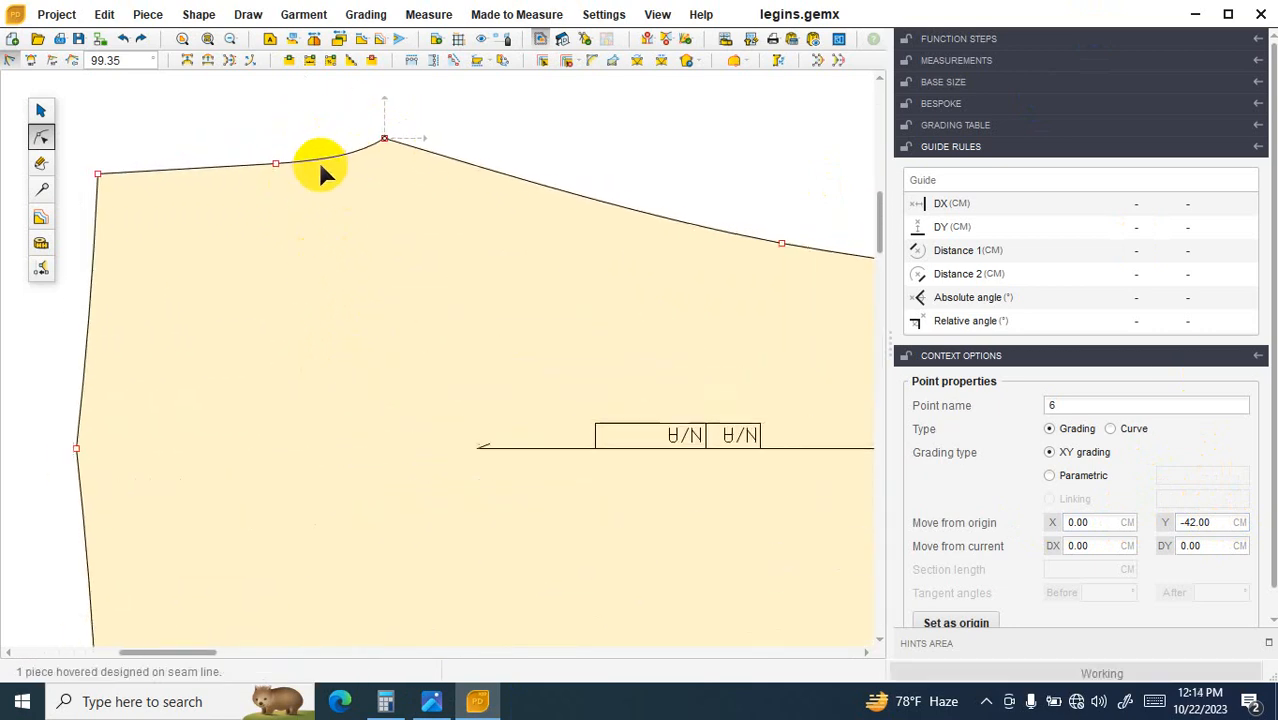
{"action": "scroll", "coordinate": [345, 165], "scroll_direction": "down", "scroll_amount": 3}
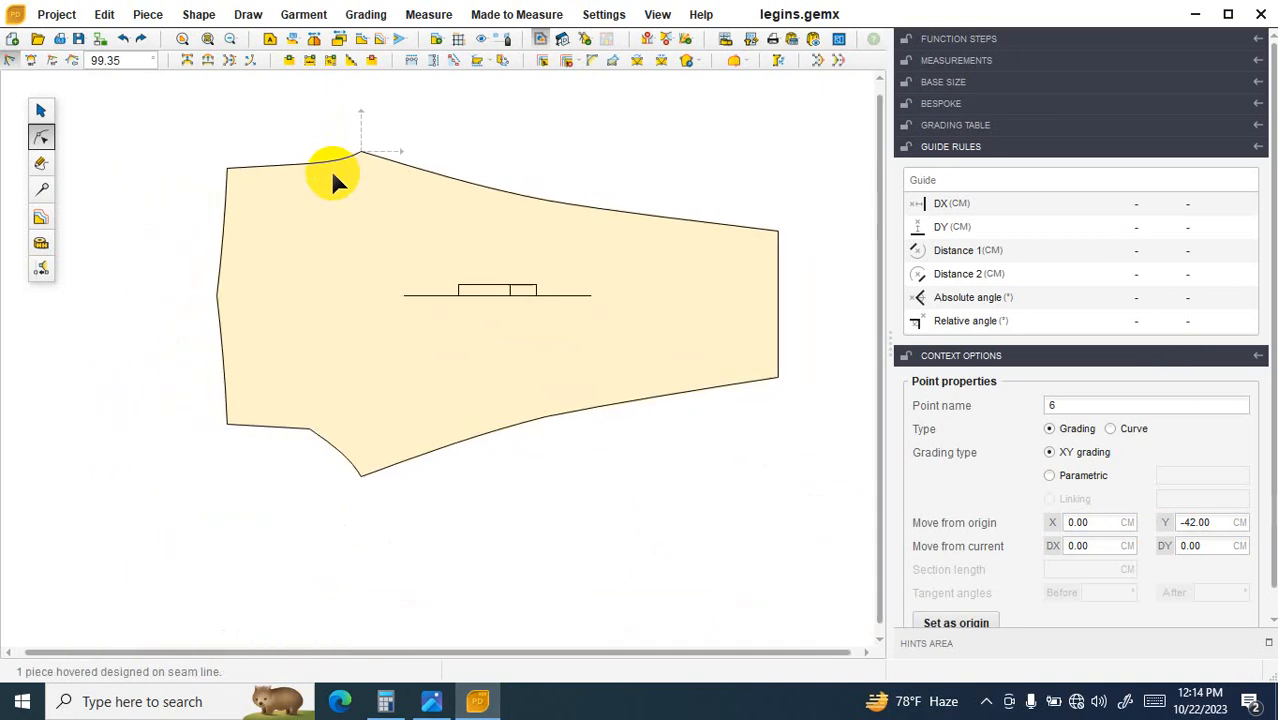
{"action": "scroll", "coordinate": [352, 460], "scroll_direction": "up", "scroll_amount": 4}
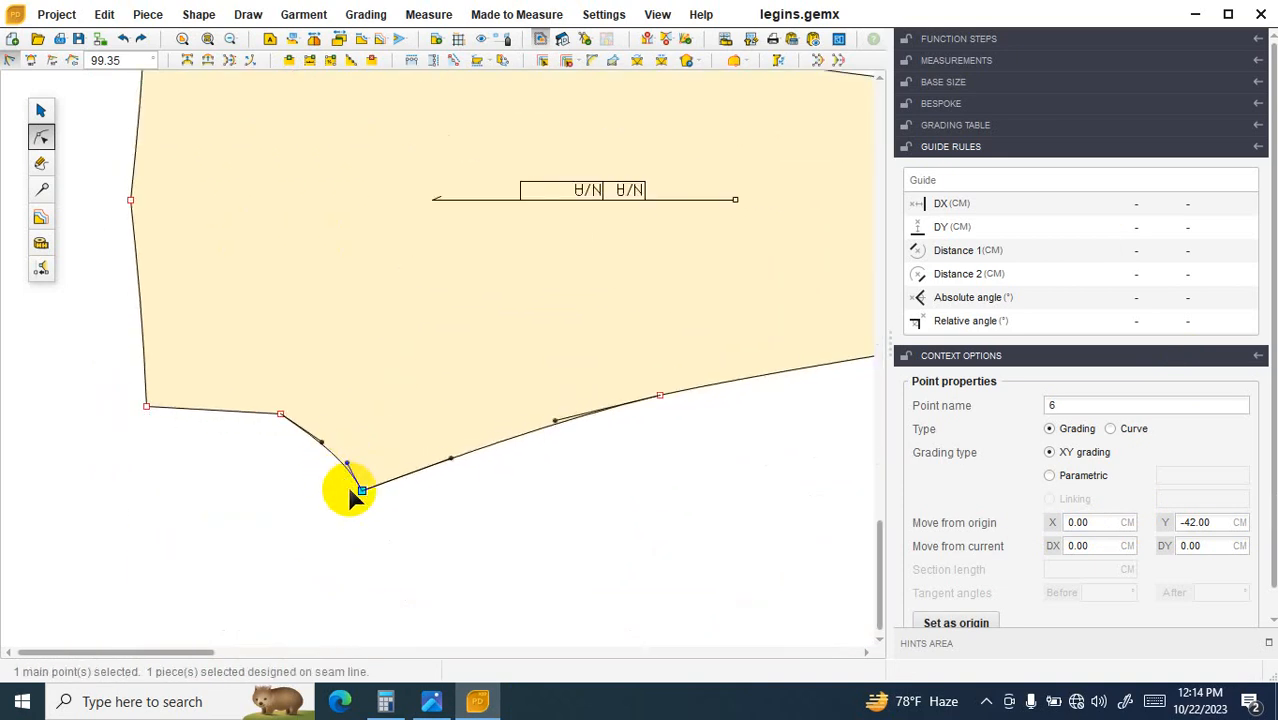
{"action": "scroll", "coordinate": [350, 494], "scroll_direction": "down", "scroll_amount": 2}
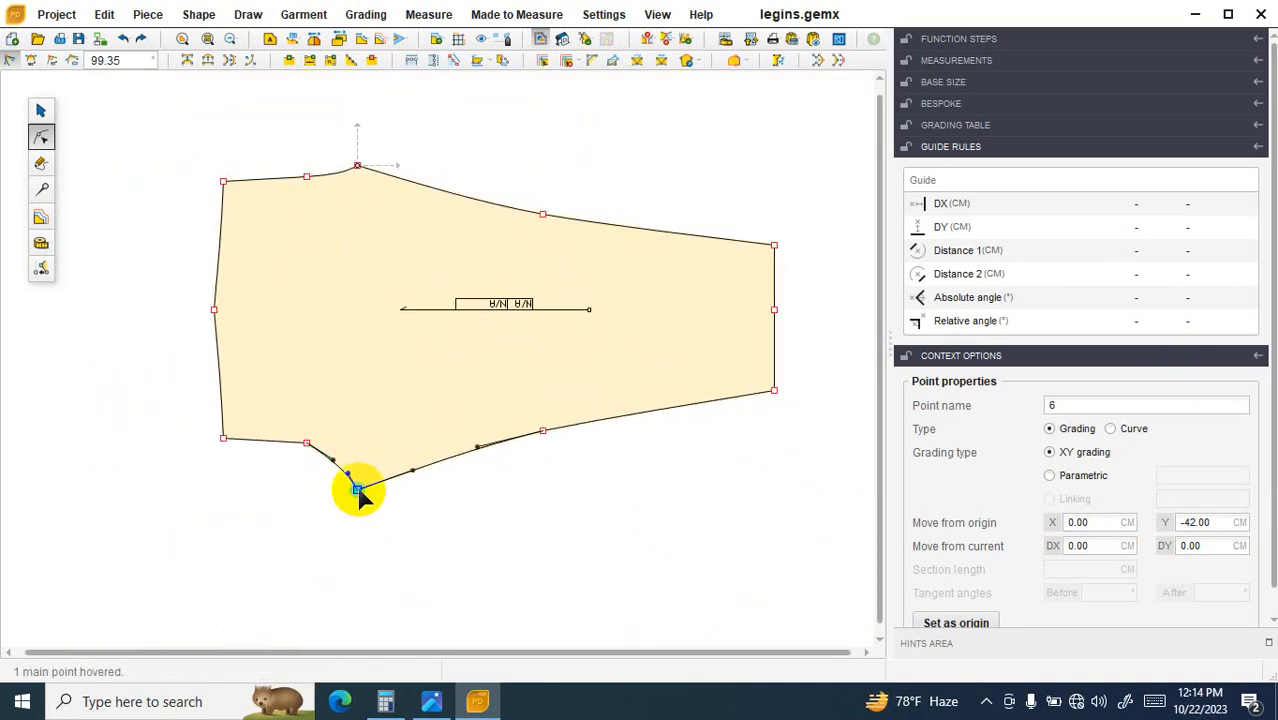
Step: Shift the lower crotch point and the upper crotch point vertically by a DY of 1 cm each
{"action": "left_click", "coordinate": [357, 490]}
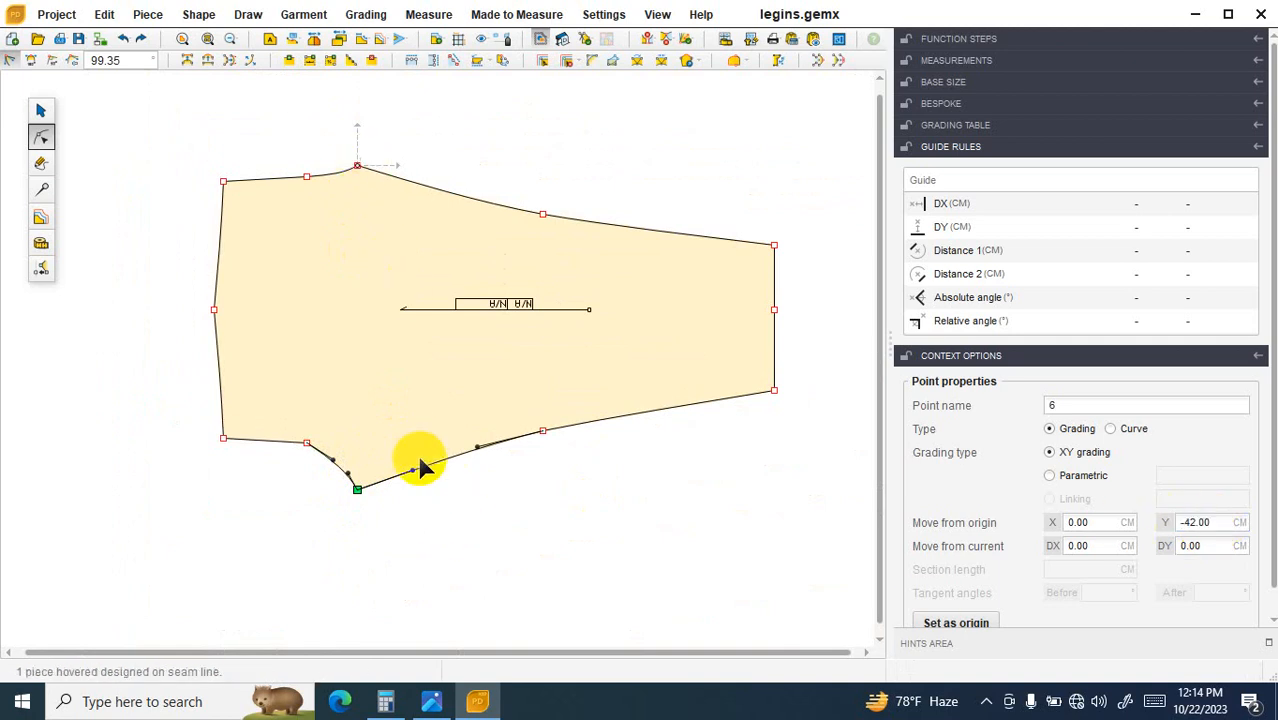
{"action": "left_click", "coordinate": [391, 479]}
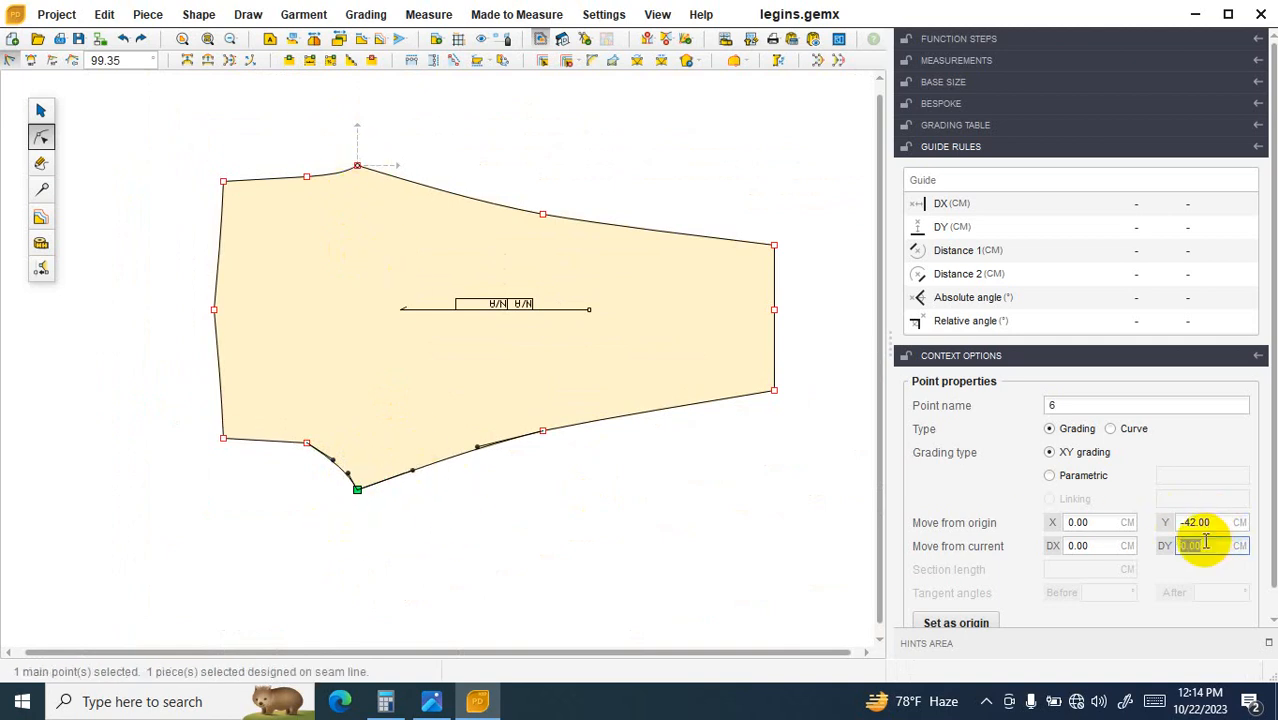
{"action": "key", "text": "Return"}
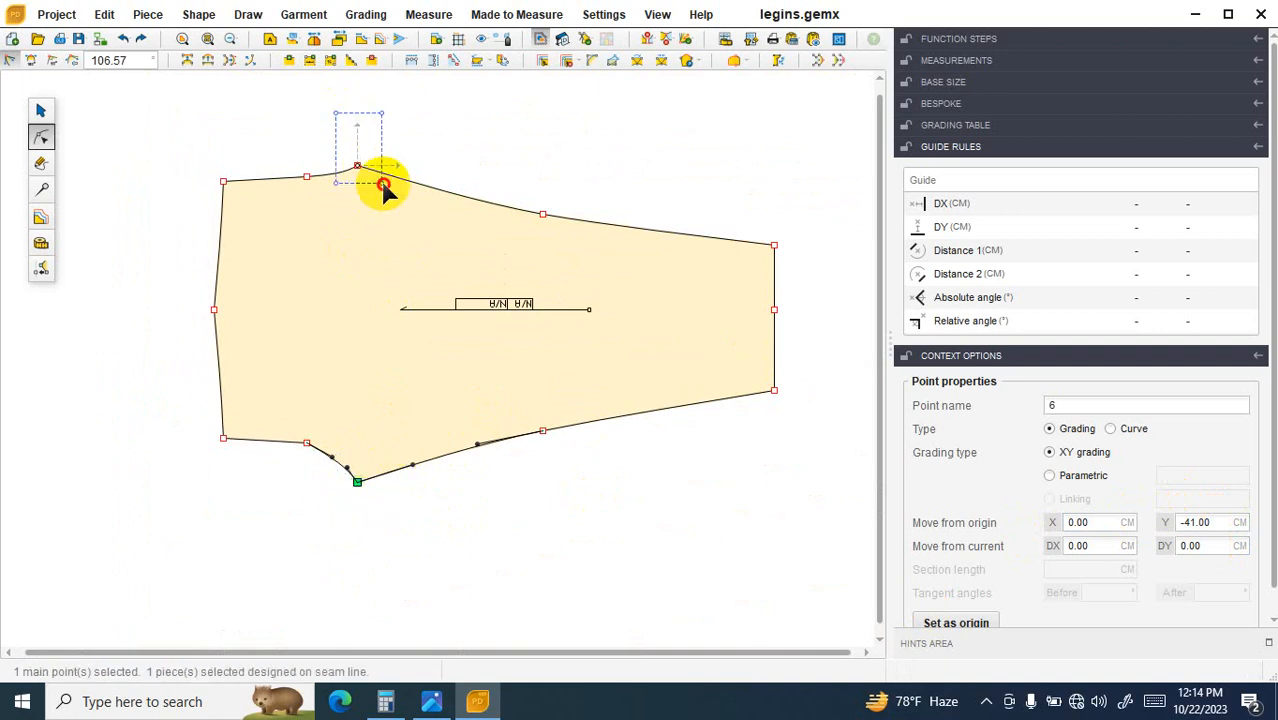
{"action": "left_click", "coordinate": [385, 188]}
{"action": "double_click", "coordinate": [1222, 541]}
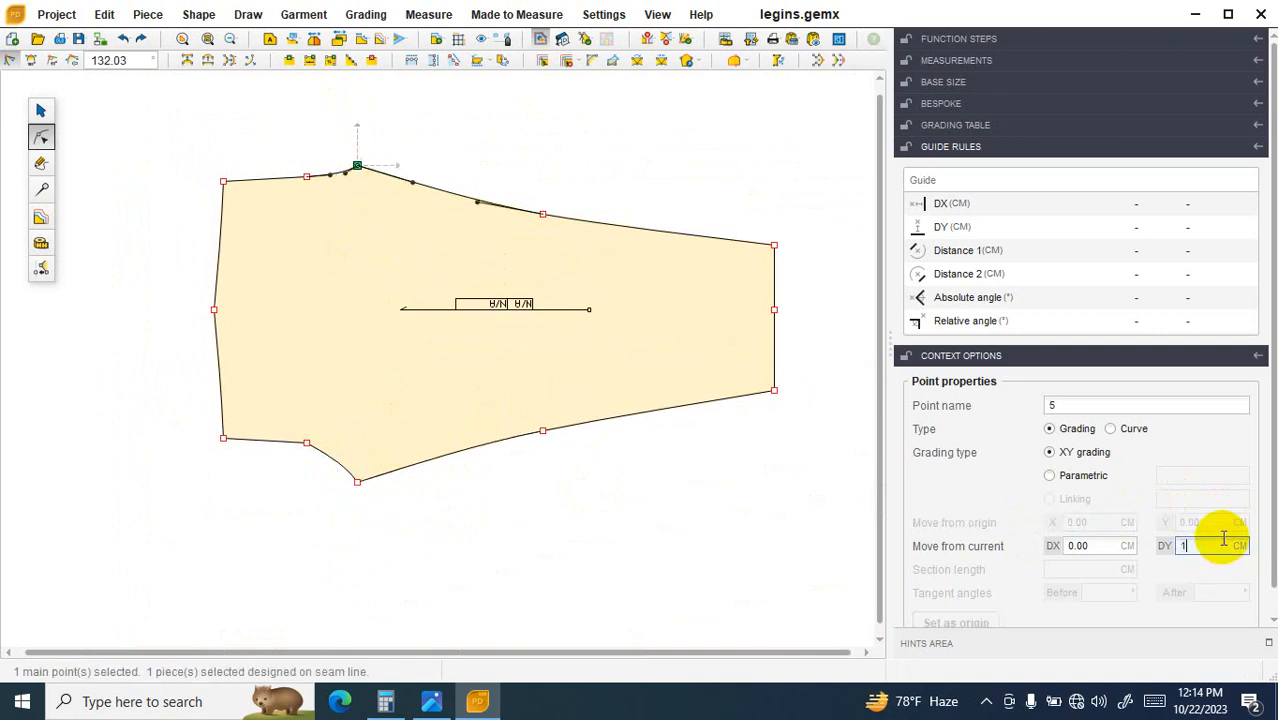
Step: Reshape the lower crotch curve of the leg piece into a deeper, rounder hollow by adjusting both of its tangent handles
{"action": "scroll", "coordinate": [342, 471], "scroll_direction": "up", "scroll_amount": 3}
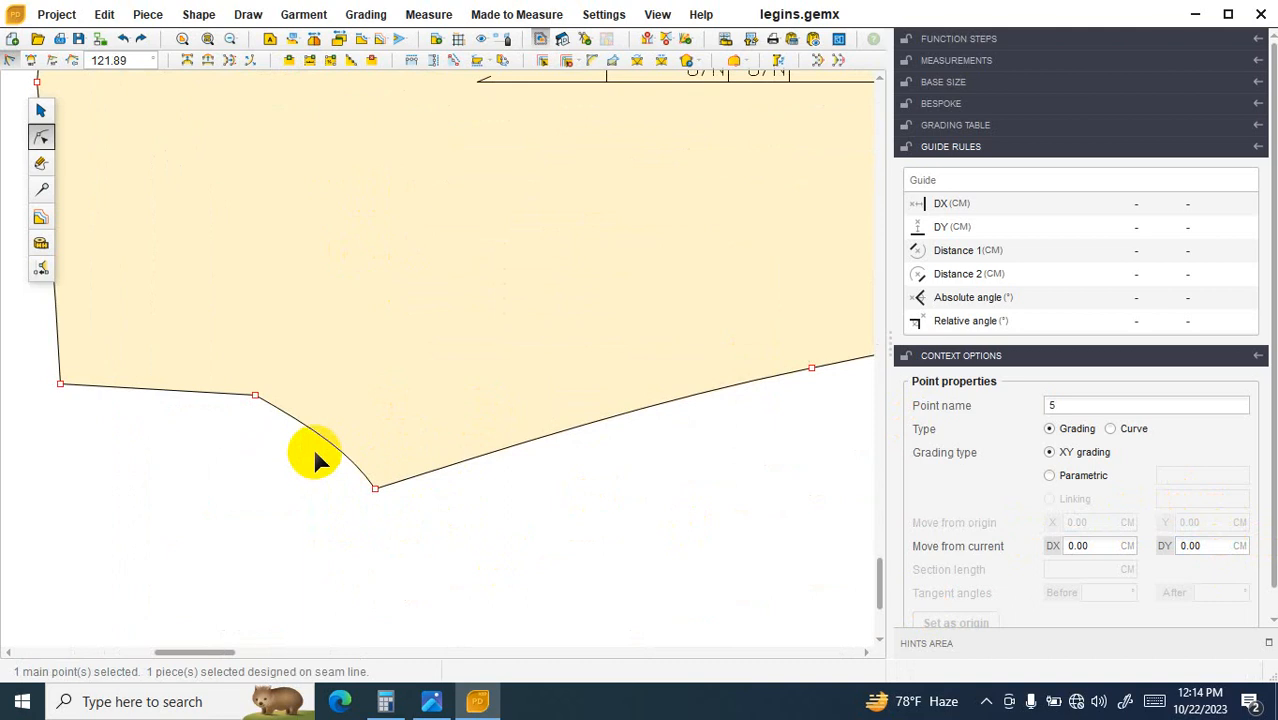
{"action": "left_click", "coordinate": [320, 434]}
{"action": "scroll", "coordinate": [352, 420], "scroll_direction": "up", "scroll_amount": 1}
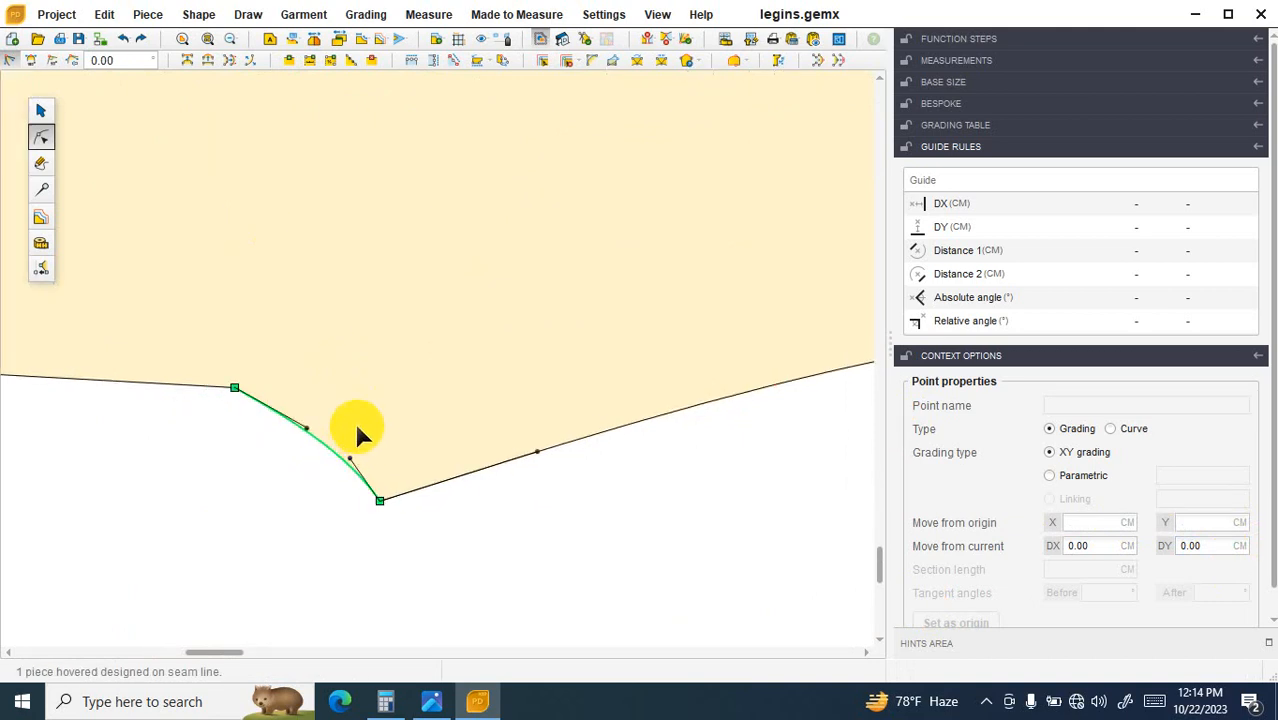
{"action": "left_click_drag", "start_coordinate": [307, 429], "coordinate": [343, 402]}
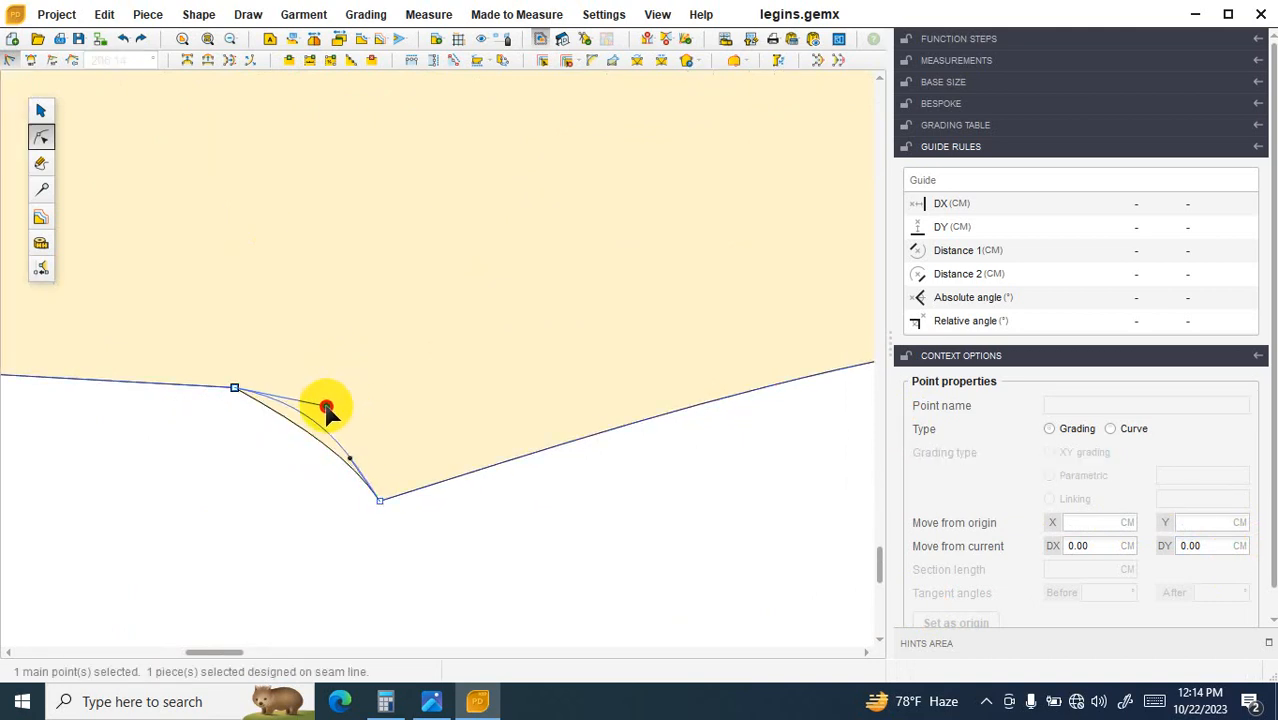
{"action": "left_click_drag", "start_coordinate": [326, 407], "coordinate": [326, 405]}
{"action": "left_click_drag", "start_coordinate": [350, 459], "coordinate": [354, 450]}
Step: Measure the lower inseam of the leg piece from the hem corner to the lower crotch point
{"action": "scroll", "coordinate": [398, 426], "scroll_direction": "down", "scroll_amount": 2}
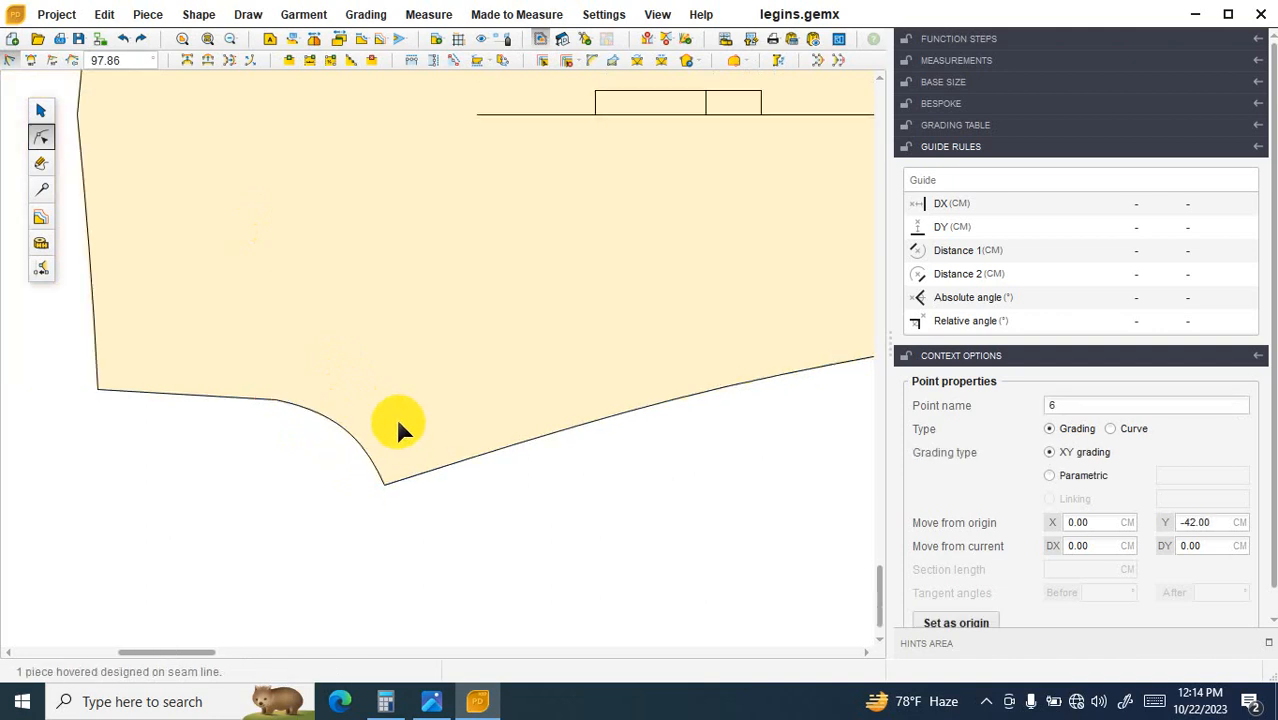
{"action": "scroll", "coordinate": [410, 407], "scroll_direction": "down", "scroll_amount": 2}
{"action": "scroll", "coordinate": [148, 394], "scroll_direction": "up", "scroll_amount": 3}
{"action": "scroll", "coordinate": [272, 398], "scroll_direction": "down", "scroll_amount": 2}
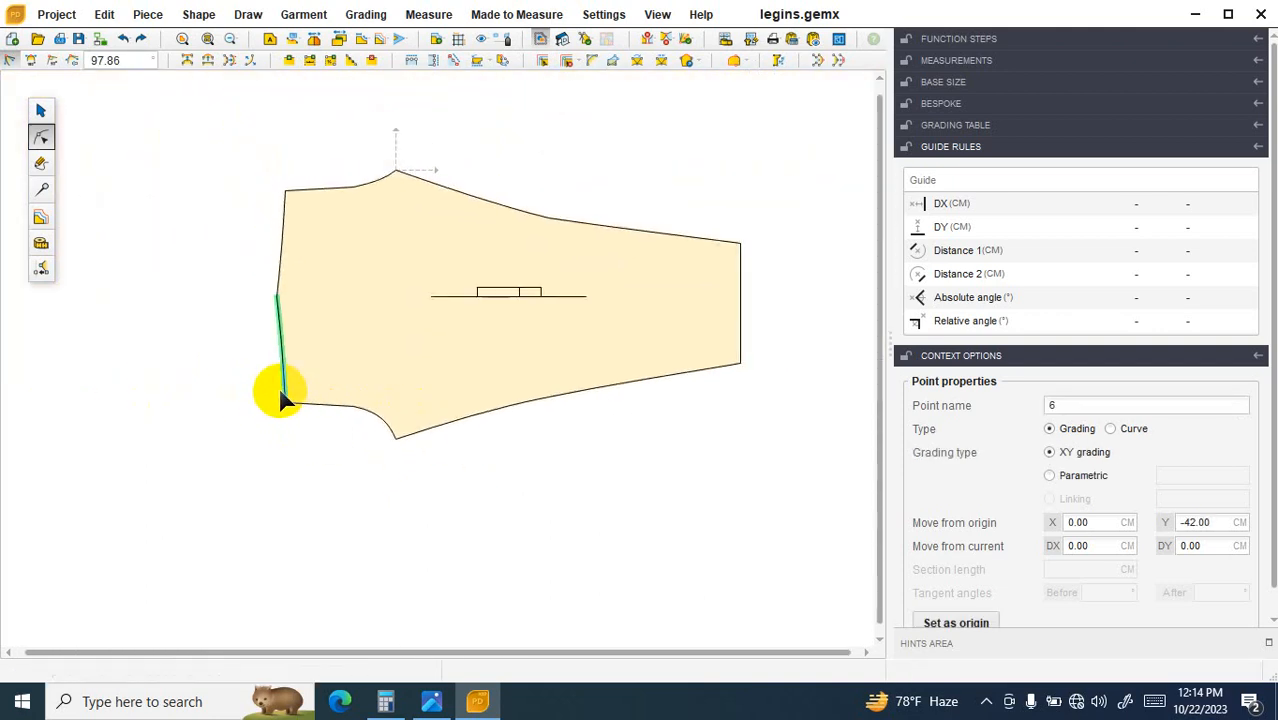
{"action": "scroll", "coordinate": [283, 398], "scroll_direction": "down", "scroll_amount": 1}
{"action": "scroll", "coordinate": [522, 398], "scroll_direction": "up", "scroll_amount": 3}
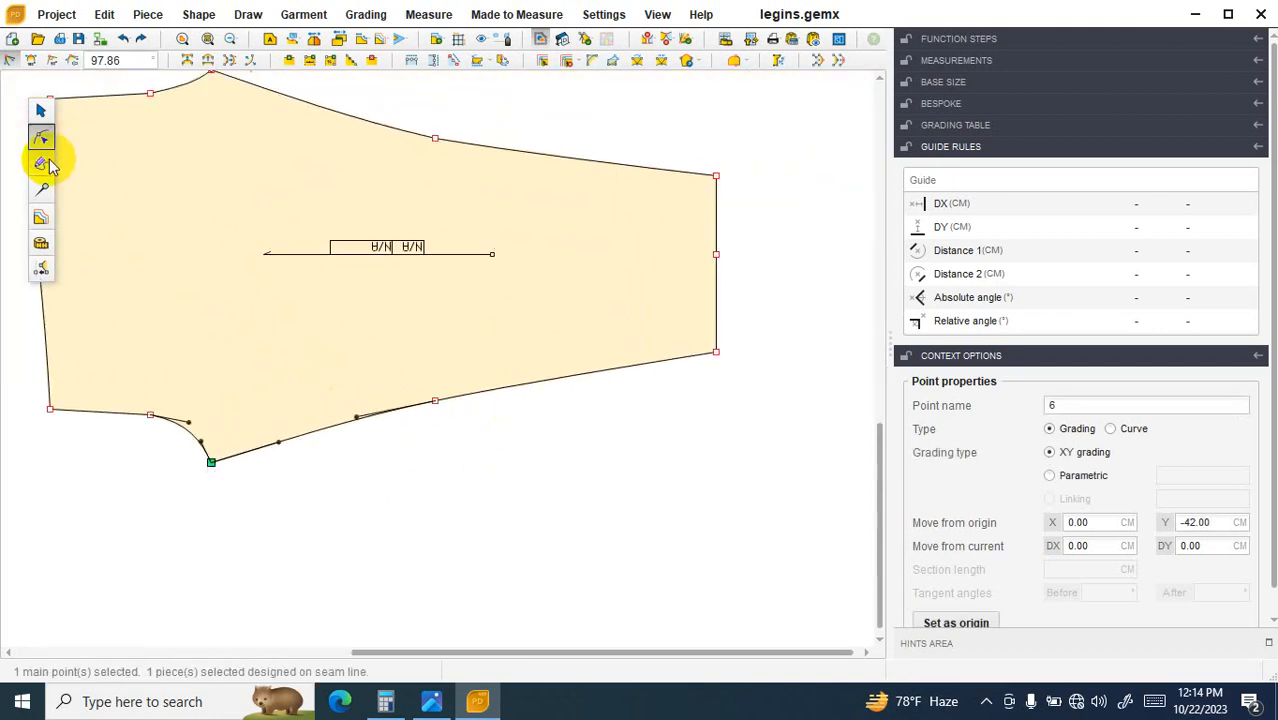
{"action": "left_click", "coordinate": [41, 243]}
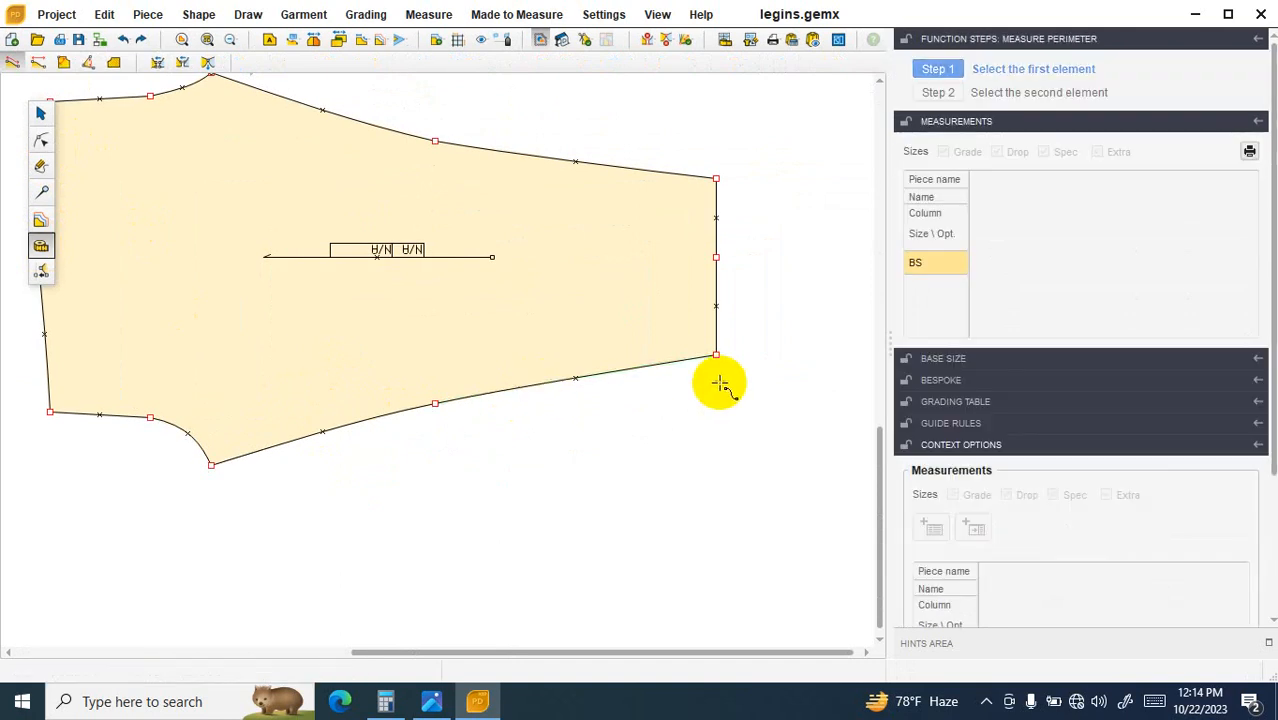
{"action": "left_click", "coordinate": [716, 355]}
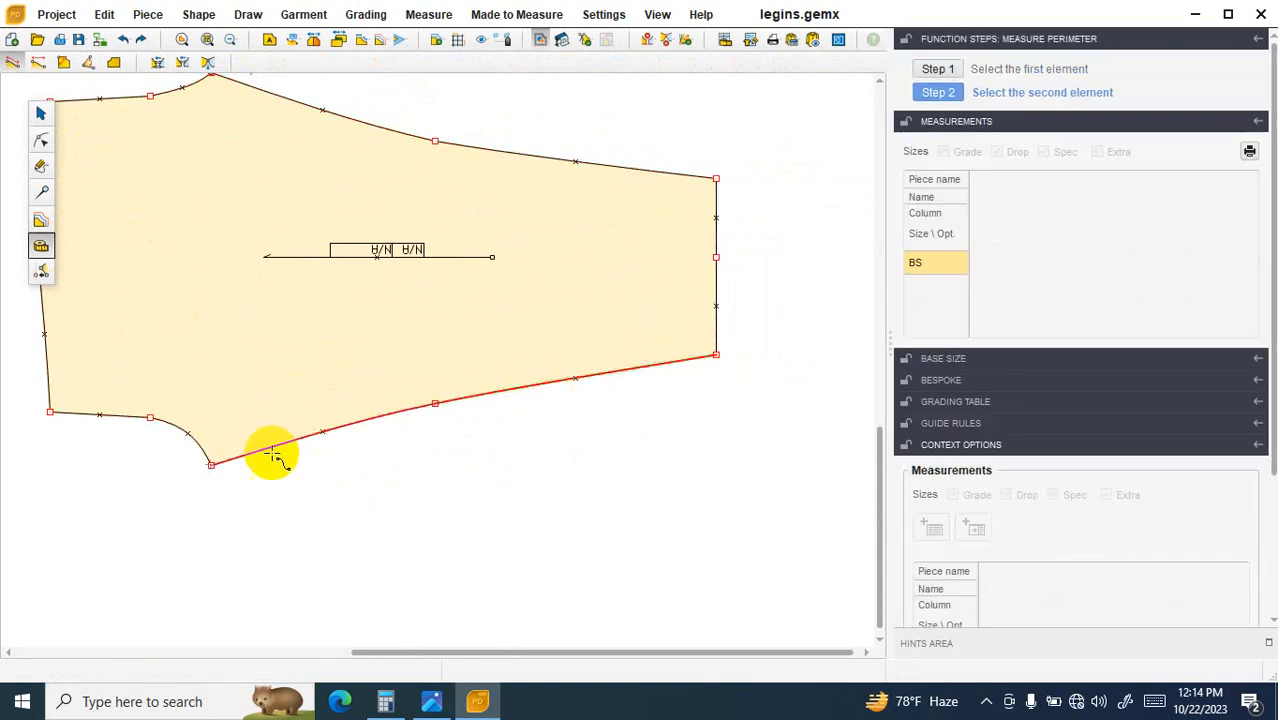
{"action": "left_click", "coordinate": [211, 464]}
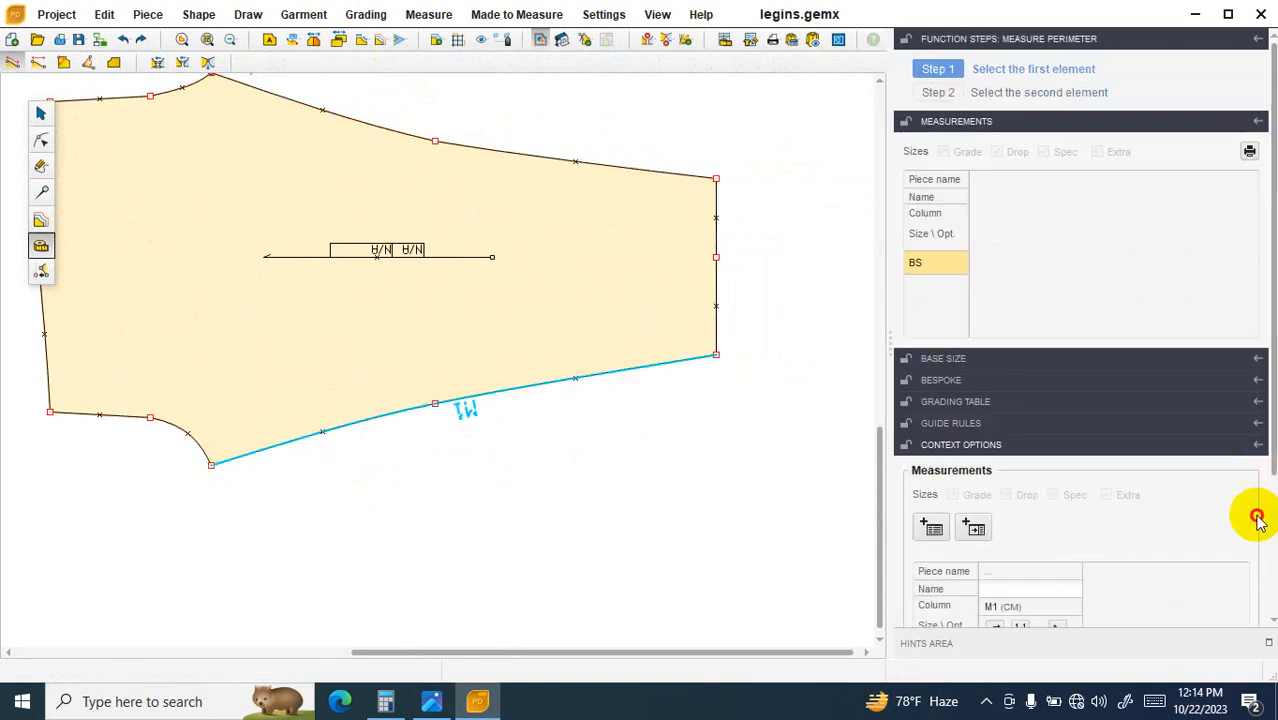
{"action": "scroll", "coordinate": [1274, 478], "scroll_direction": "down", "scroll_amount": 2}
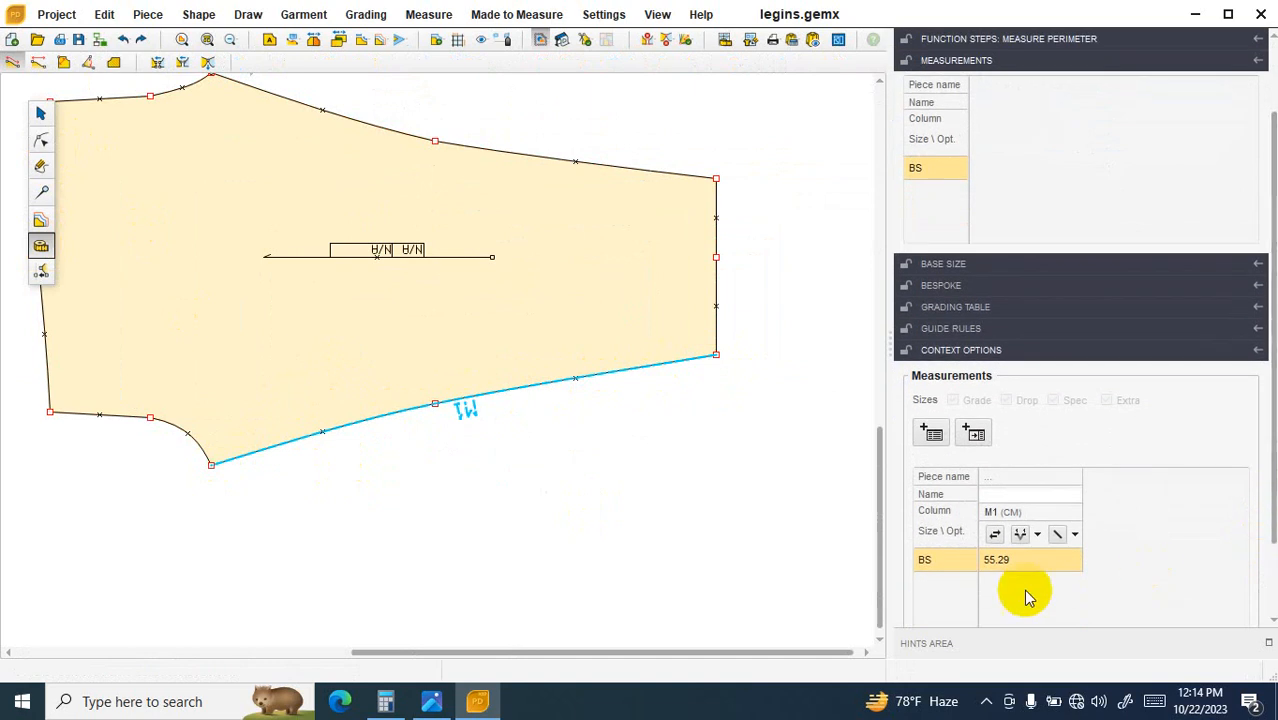
Step: Shift the lower crotch point toward the hem by a DX of 0.29 cm
{"action": "left_click", "coordinate": [41, 140]}
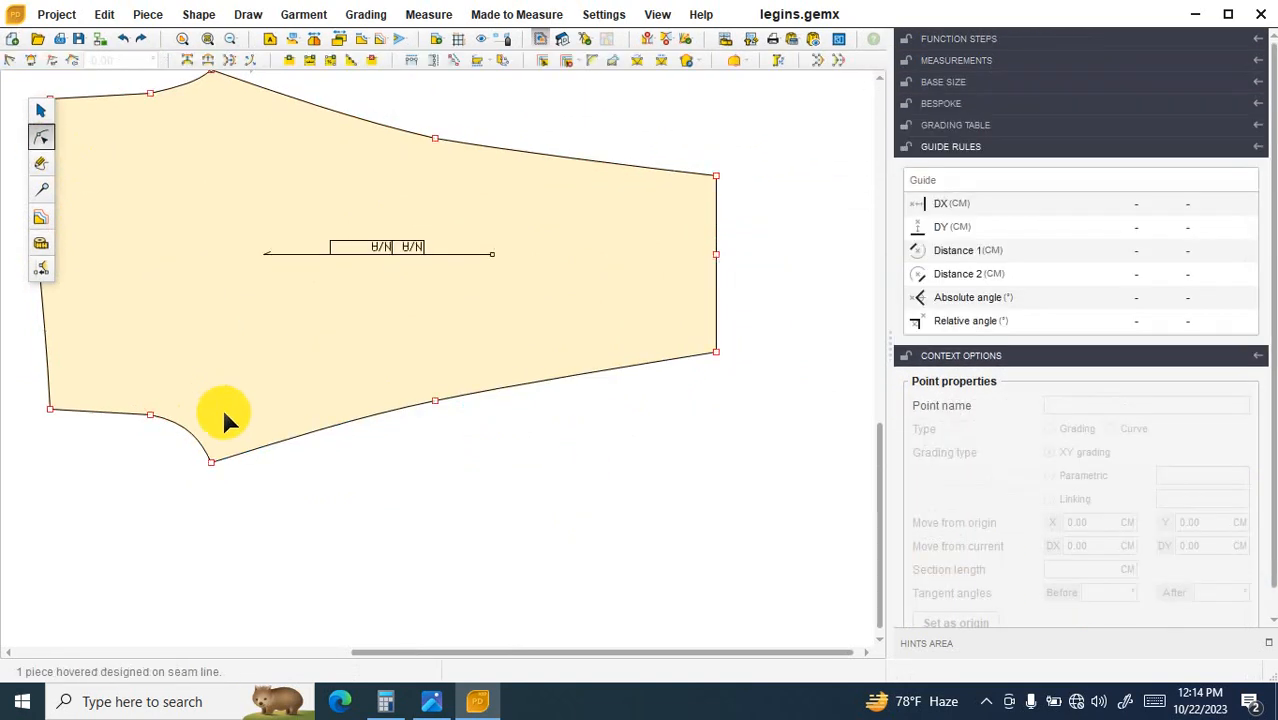
{"action": "left_click", "coordinate": [211, 464]}
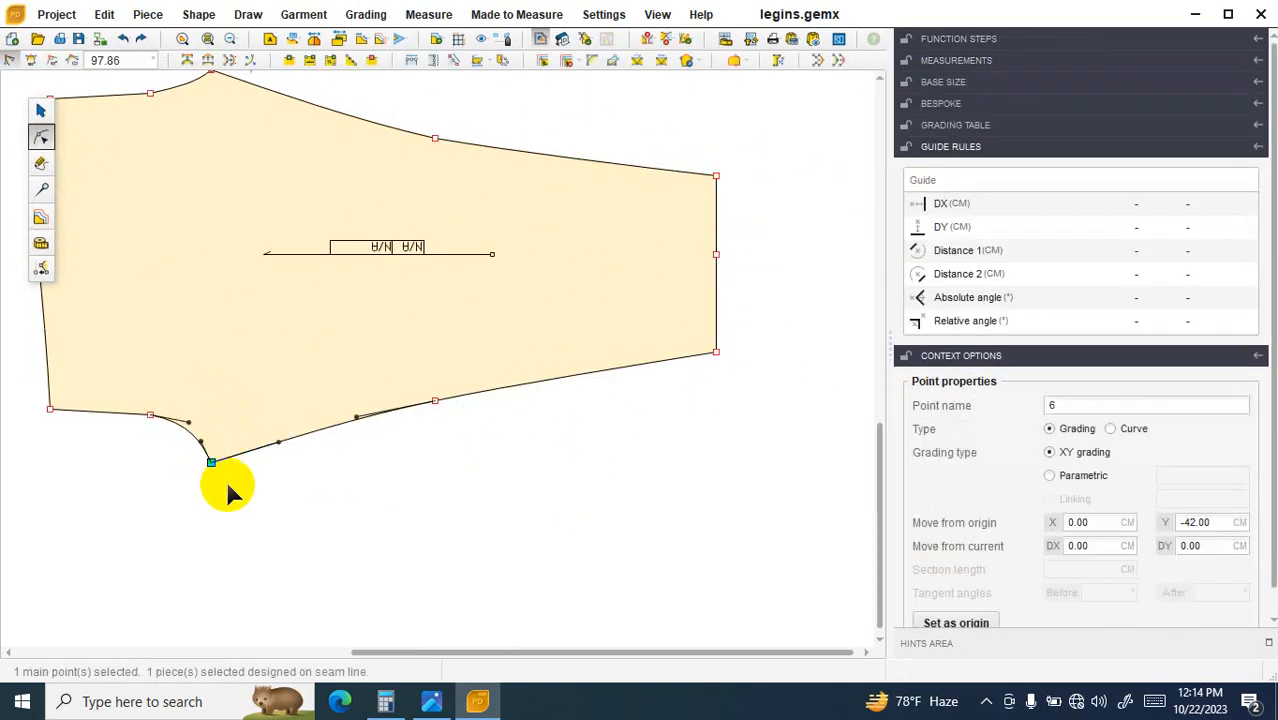
{"action": "left_click", "coordinate": [1108, 546]}
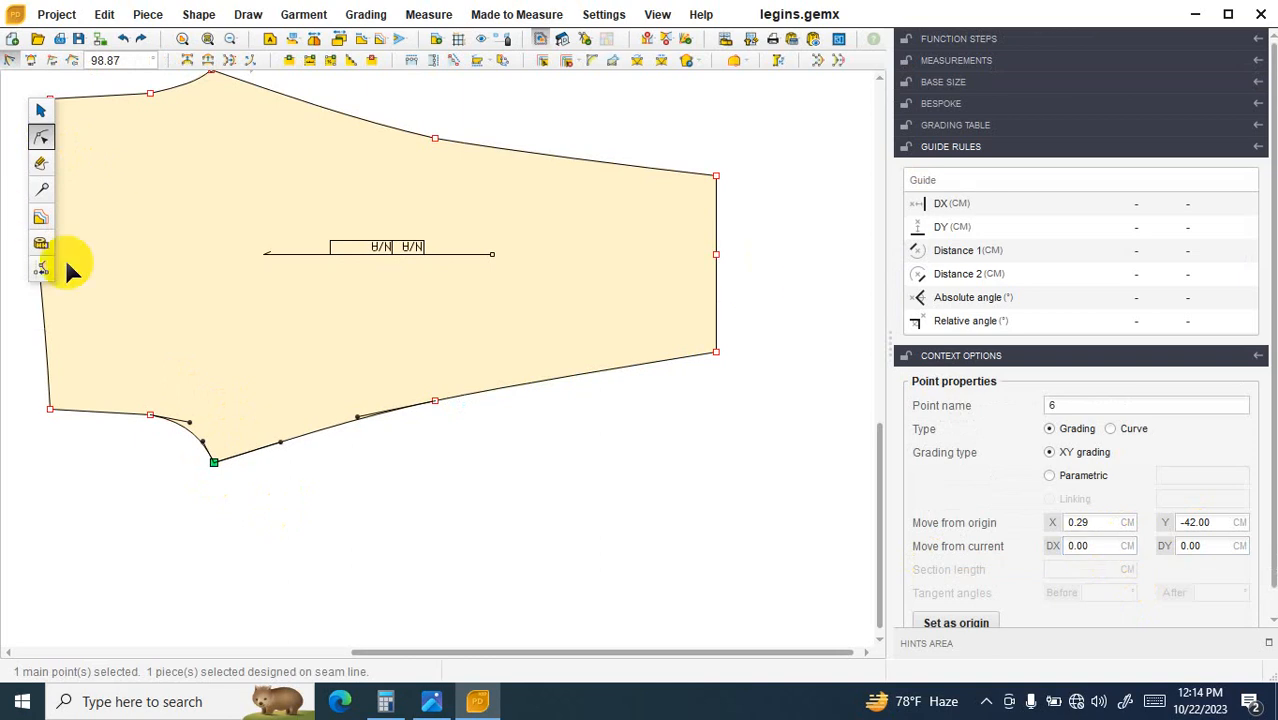
Step: Measure the lower inseam again from the hem corner to the shifted lower crotch point
{"action": "left_click", "coordinate": [41, 245]}
{"action": "left_click", "coordinate": [681, 360]}
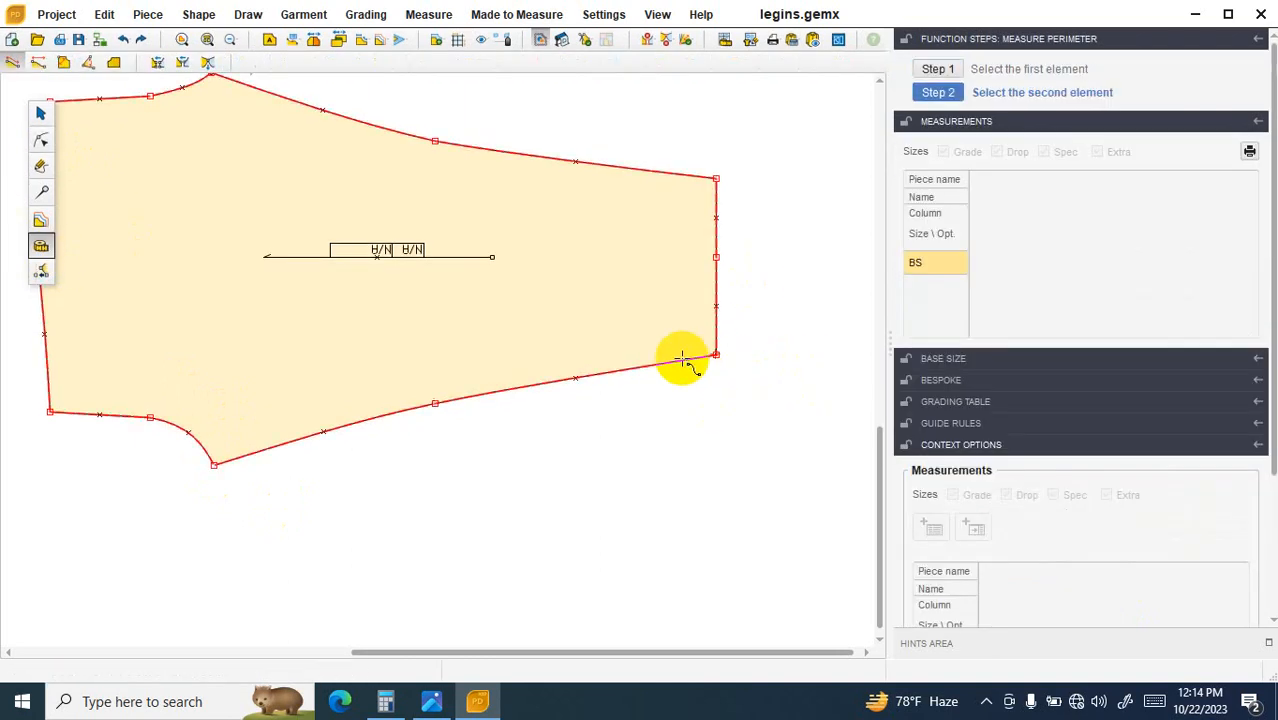
{"action": "left_click", "coordinate": [214, 463]}
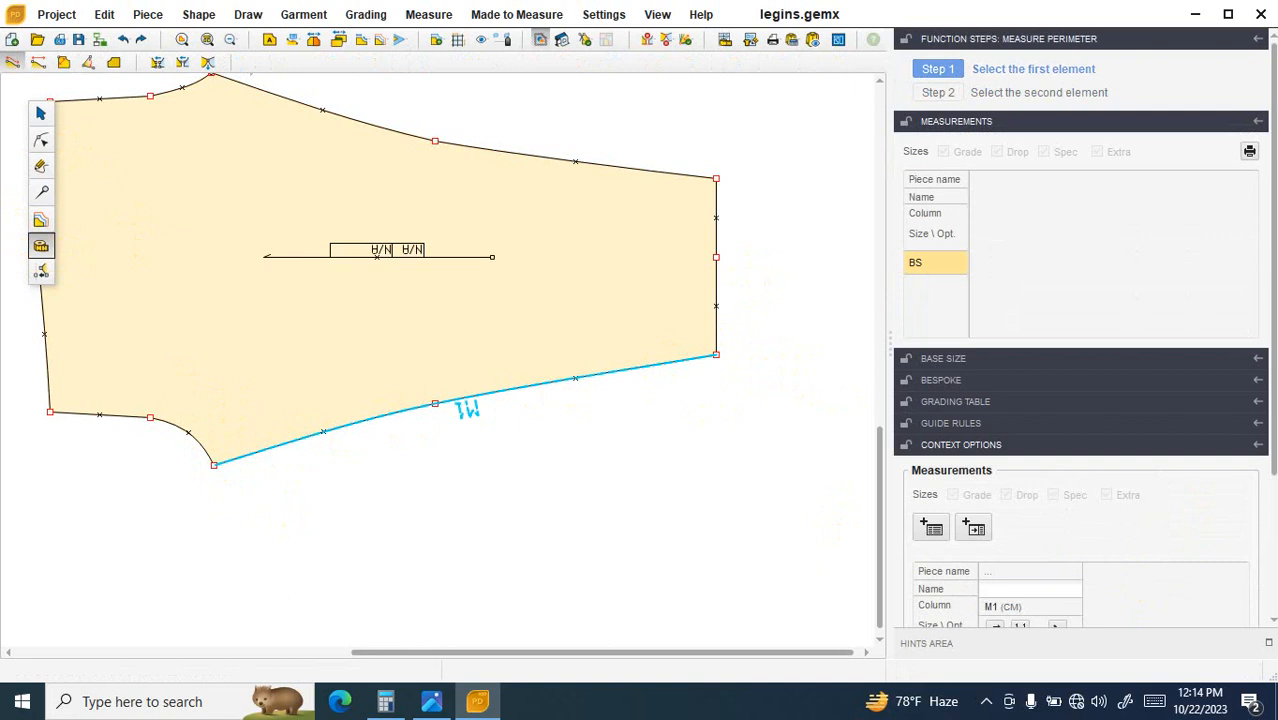
{"action": "left_click_drag", "start_coordinate": [1273, 396], "coordinate": [1271, 482]}
{"action": "scroll", "coordinate": [1000, 562], "scroll_direction": "down", "scroll_amount": 2}
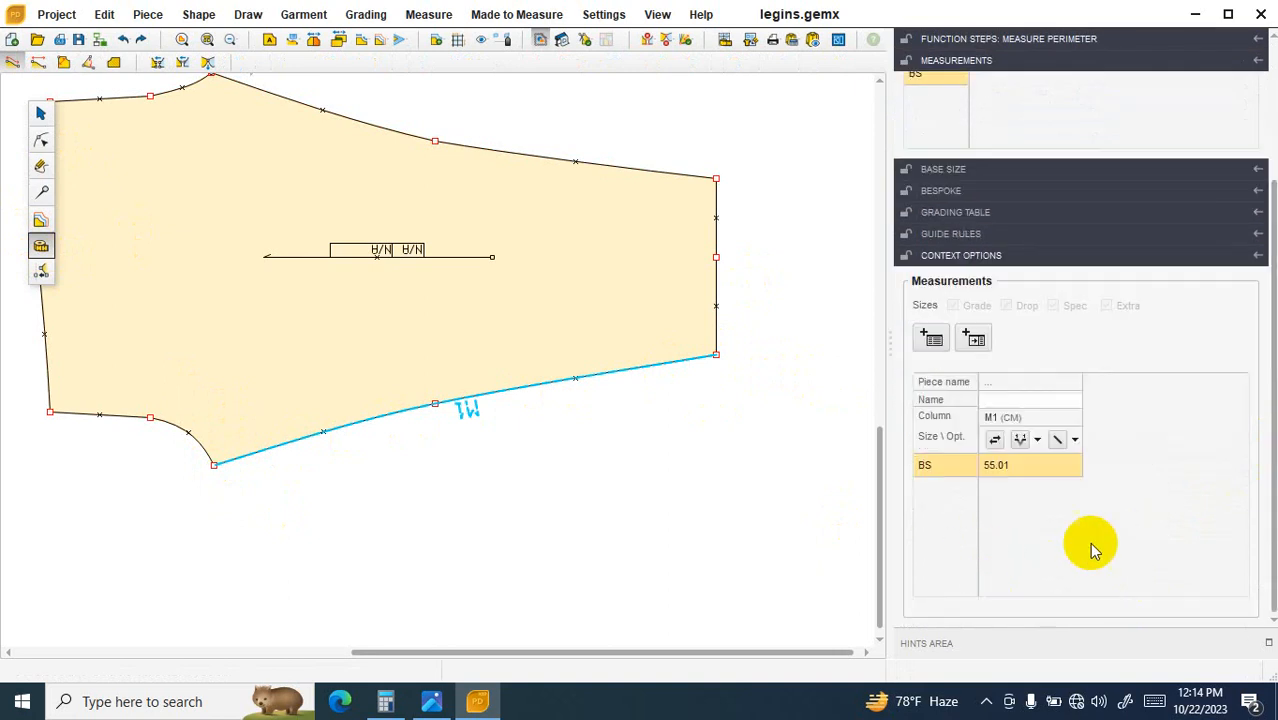
Step: Extend the lower waist corner outward, away from the crotch, to about X -25.17 and Y -35.79 cm
{"action": "scroll", "coordinate": [385, 374], "scroll_direction": "down", "scroll_amount": 5}
{"action": "scroll", "coordinate": [6, 292], "scroll_direction": "up", "scroll_amount": 3}
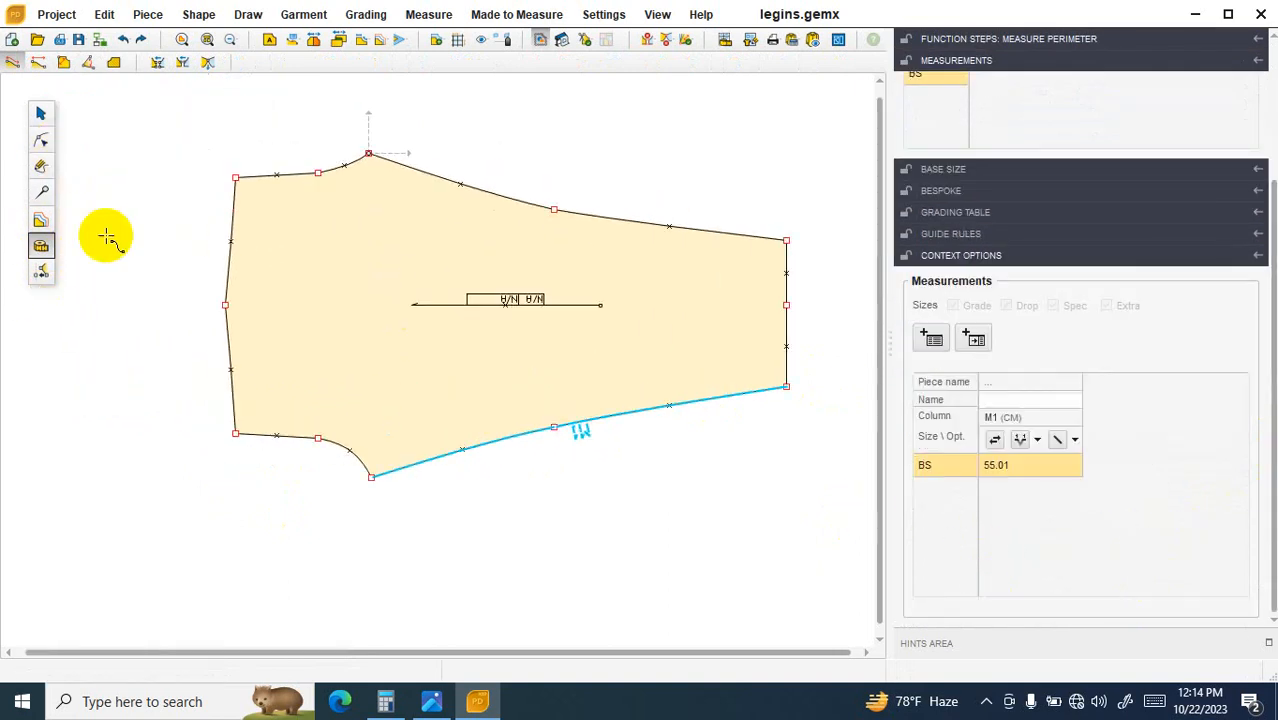
{"action": "left_click", "coordinate": [41, 140]}
{"action": "scroll", "coordinate": [210, 335], "scroll_direction": "up", "scroll_amount": 3}
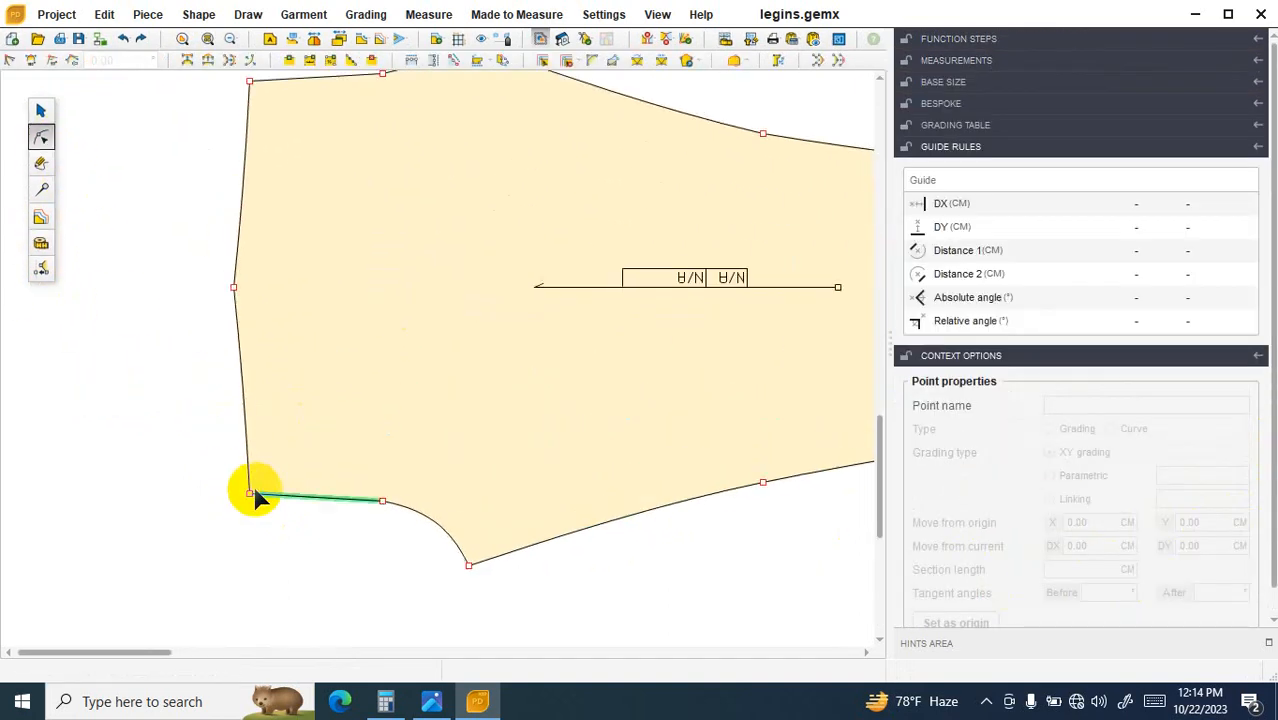
{"action": "left_click_drag", "start_coordinate": [249, 494], "coordinate": [151, 488]}
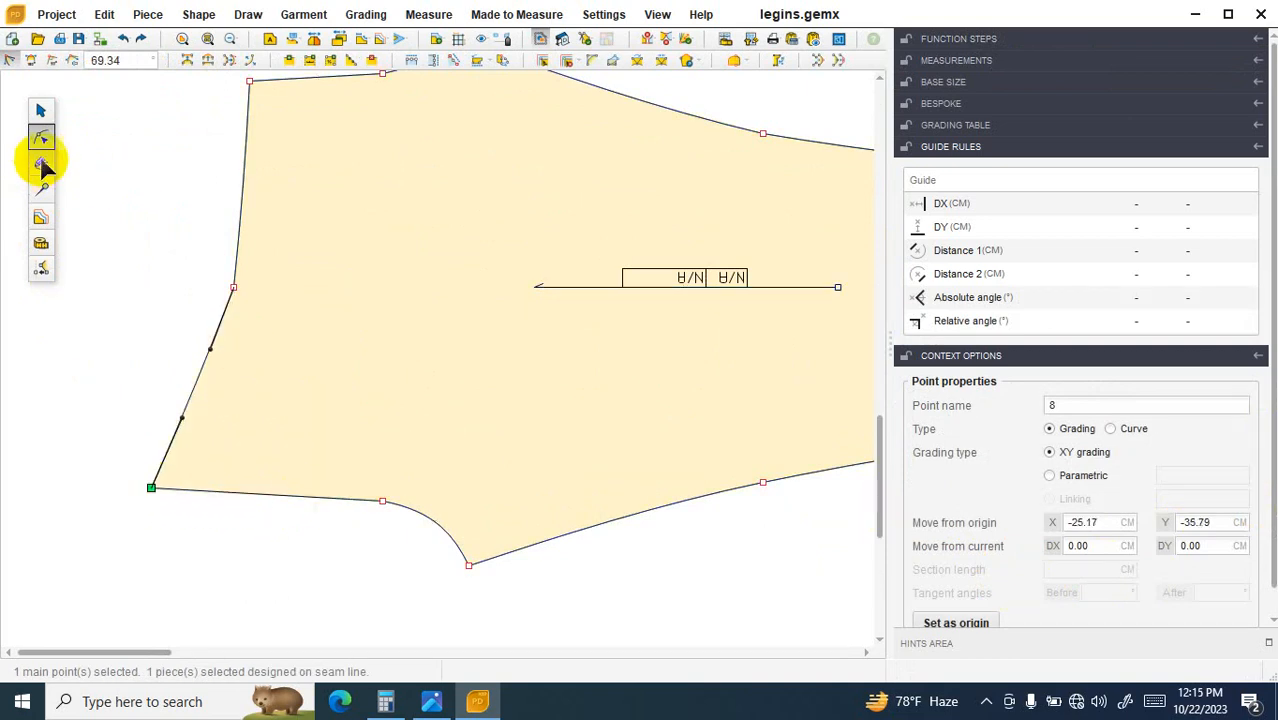
Step: Check the chart's back rise for size 140 and create a point 23 cm along the seam from the lower crotch point toward the waist
{"action": "left_click", "coordinate": [309, 60]}
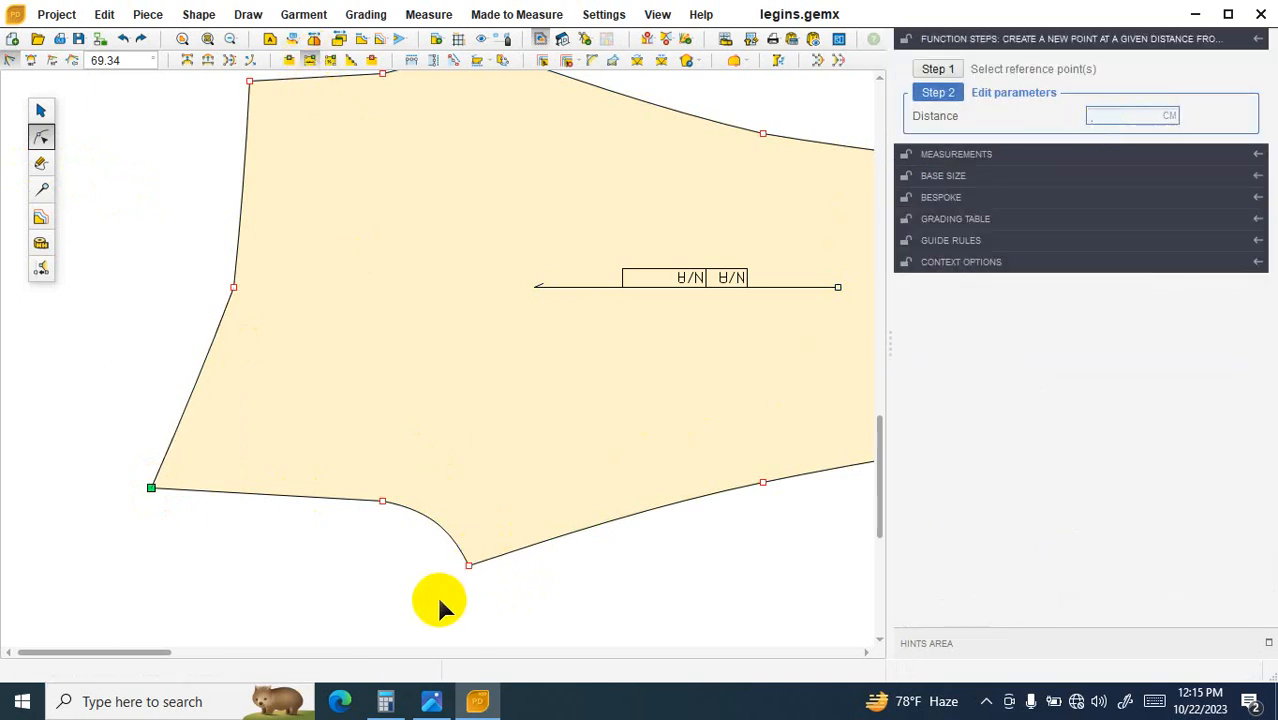
{"action": "left_click", "coordinate": [41, 111]}
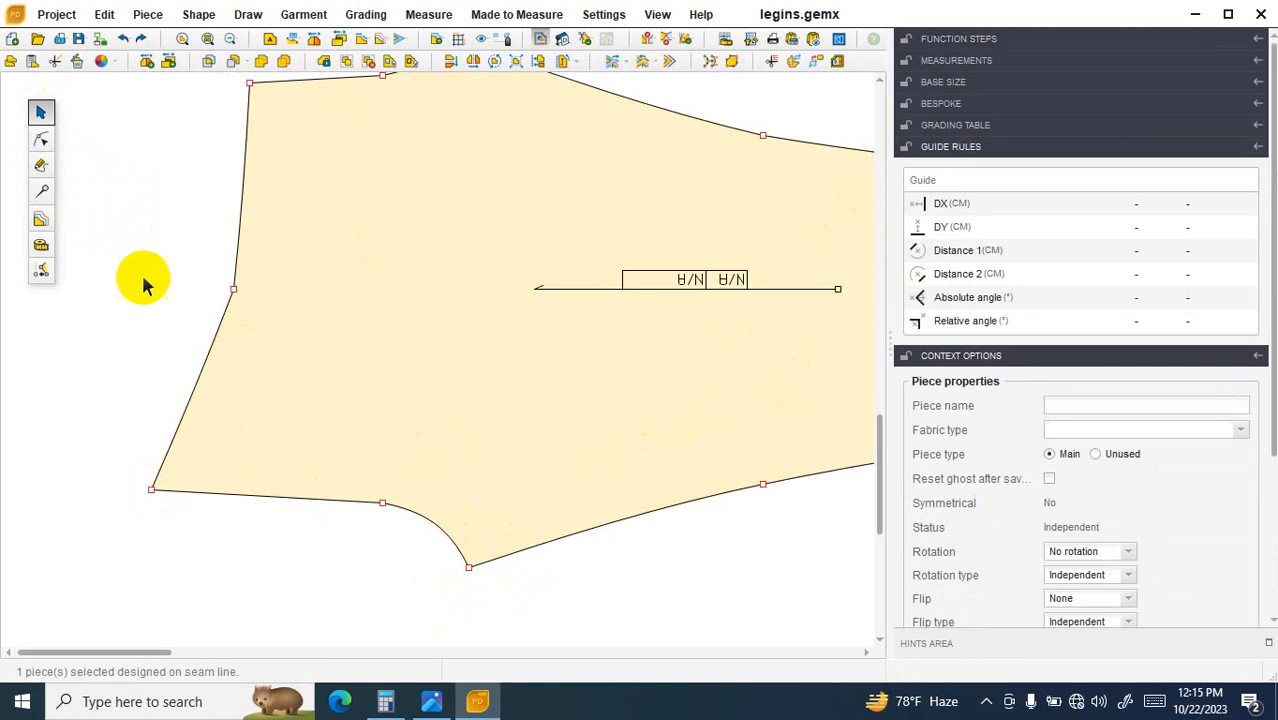
{"action": "left_click", "coordinate": [41, 138]}
{"action": "left_click", "coordinate": [469, 567]}
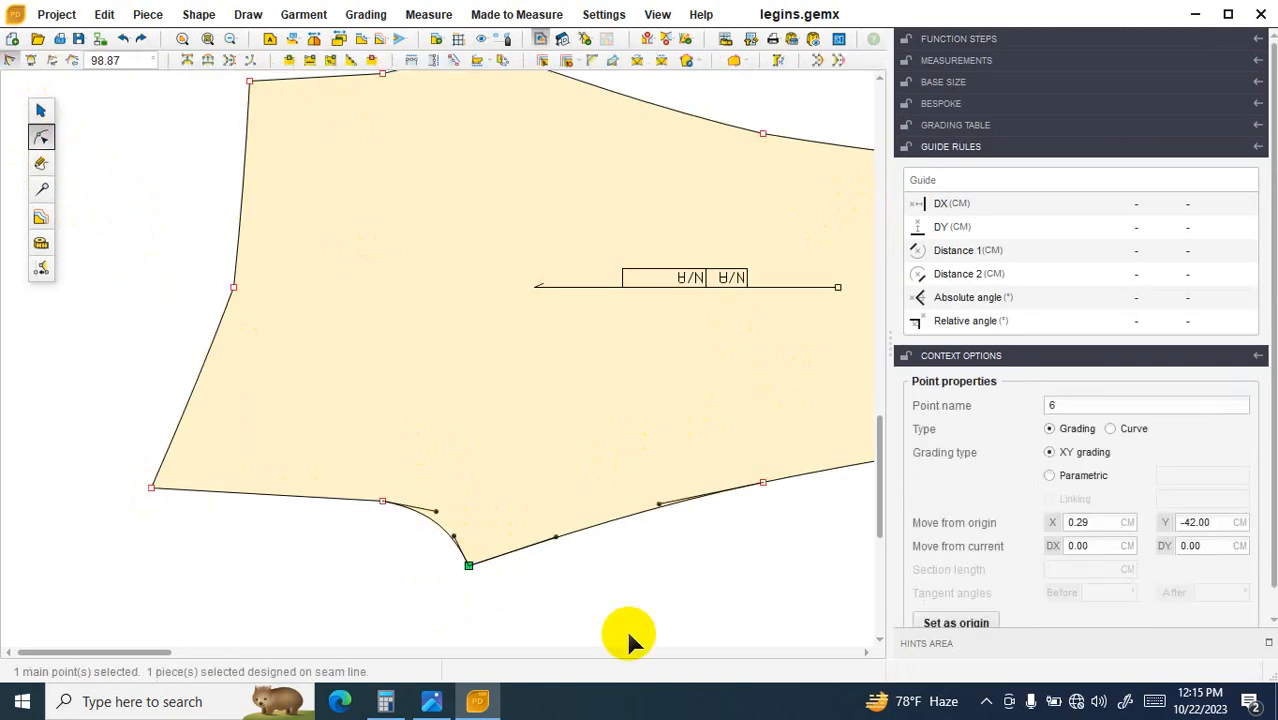
{"action": "left_click", "coordinate": [309, 60]}
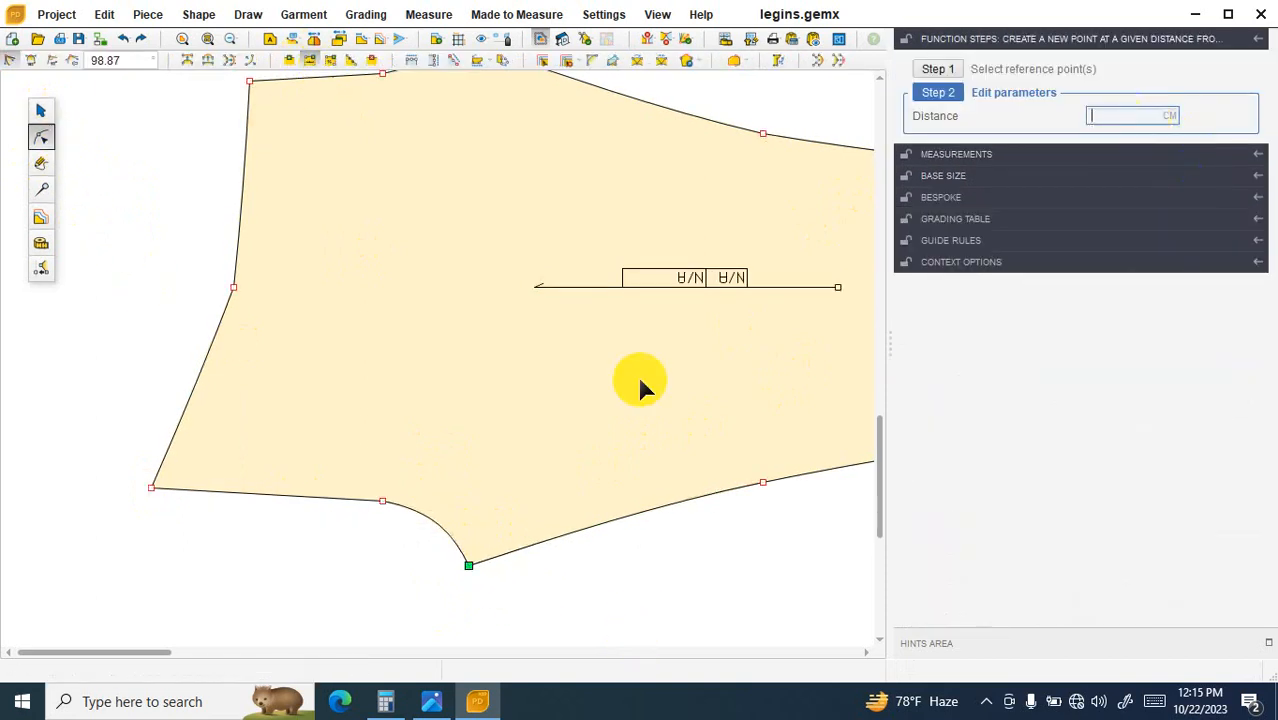
{"action": "left_click", "coordinate": [431, 701]}
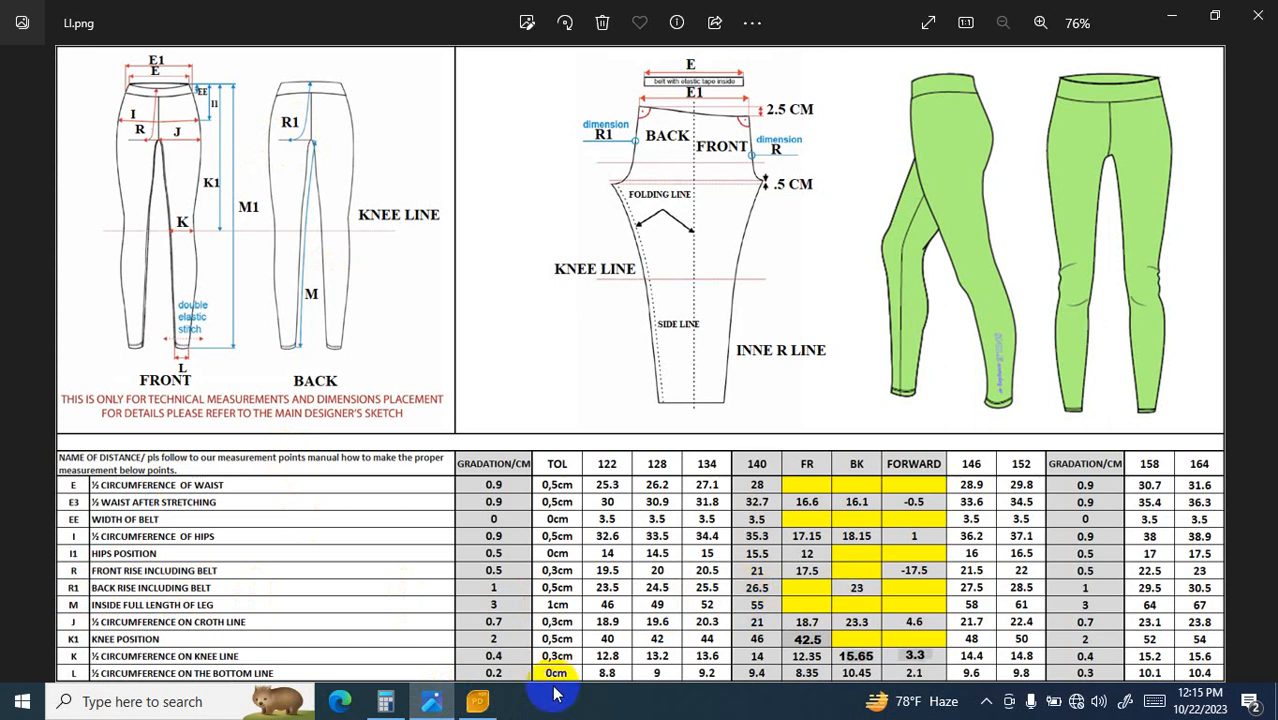
{"action": "left_click", "coordinate": [487, 704]}
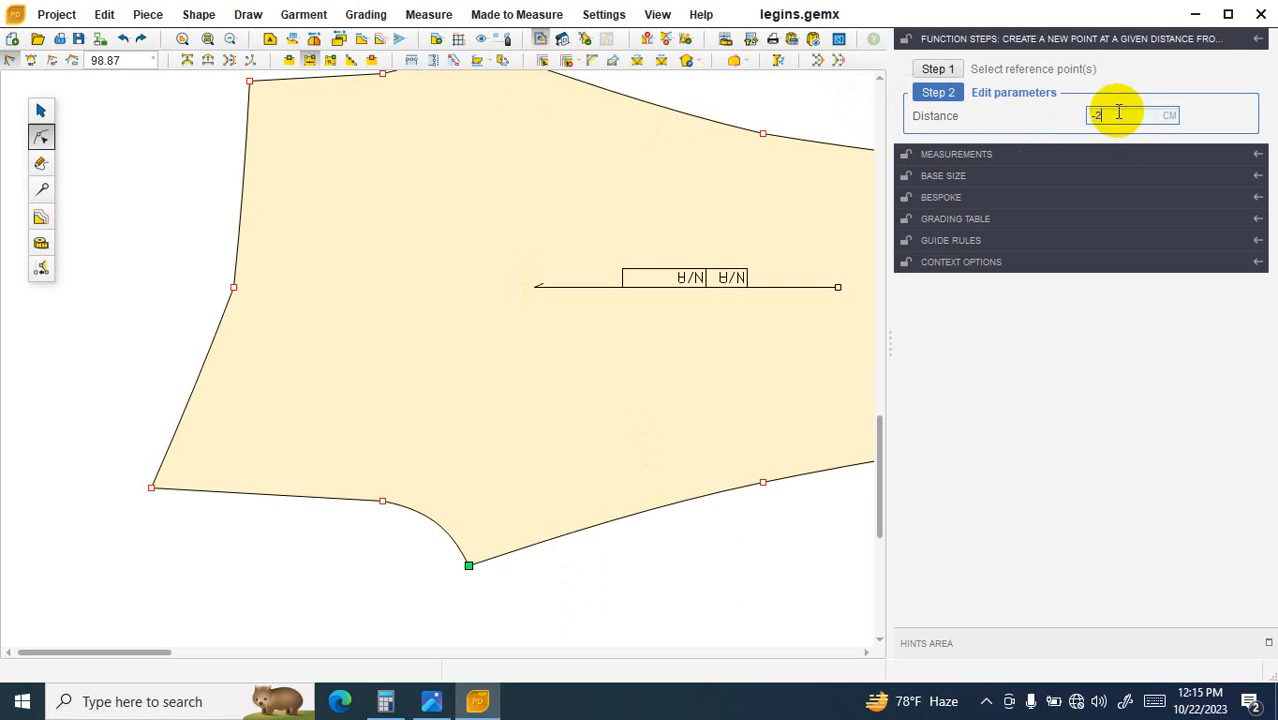
{"action": "key", "text": "Return"}
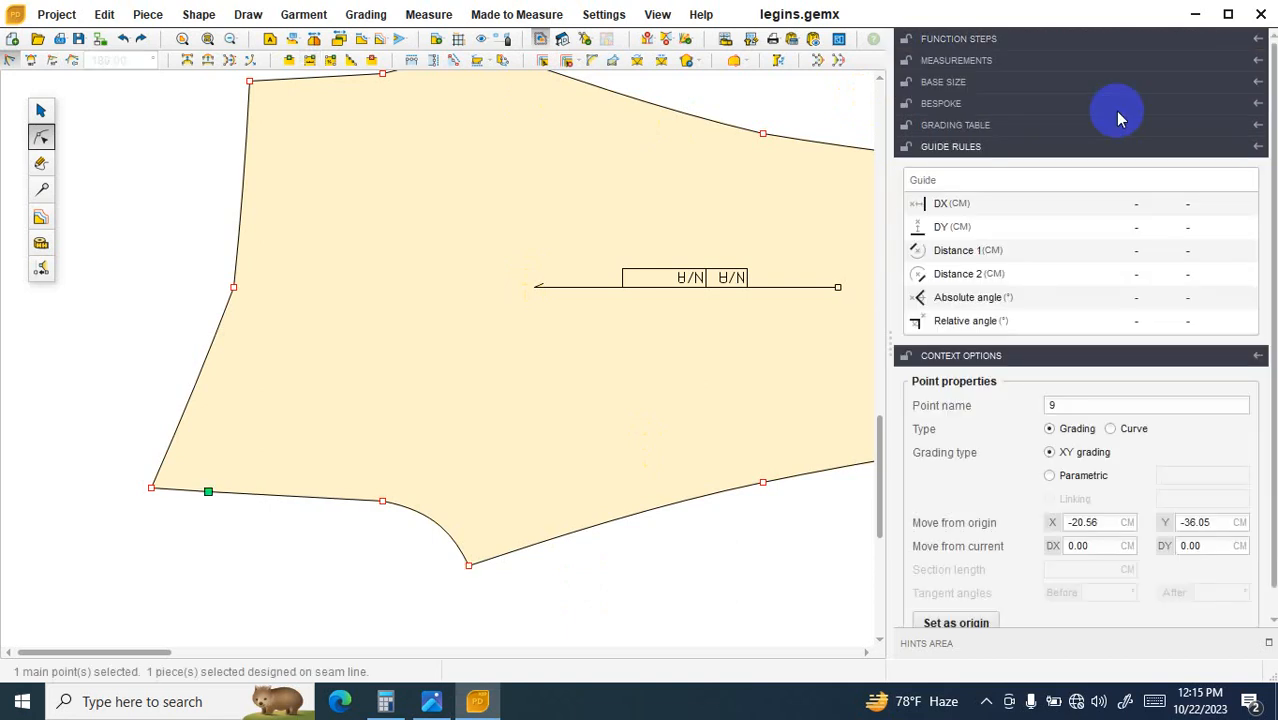
Step: Delete the protruding lower waist corner point and straighten the waist edge between the new point and the middle waist point
{"action": "left_click", "coordinate": [154, 486]}
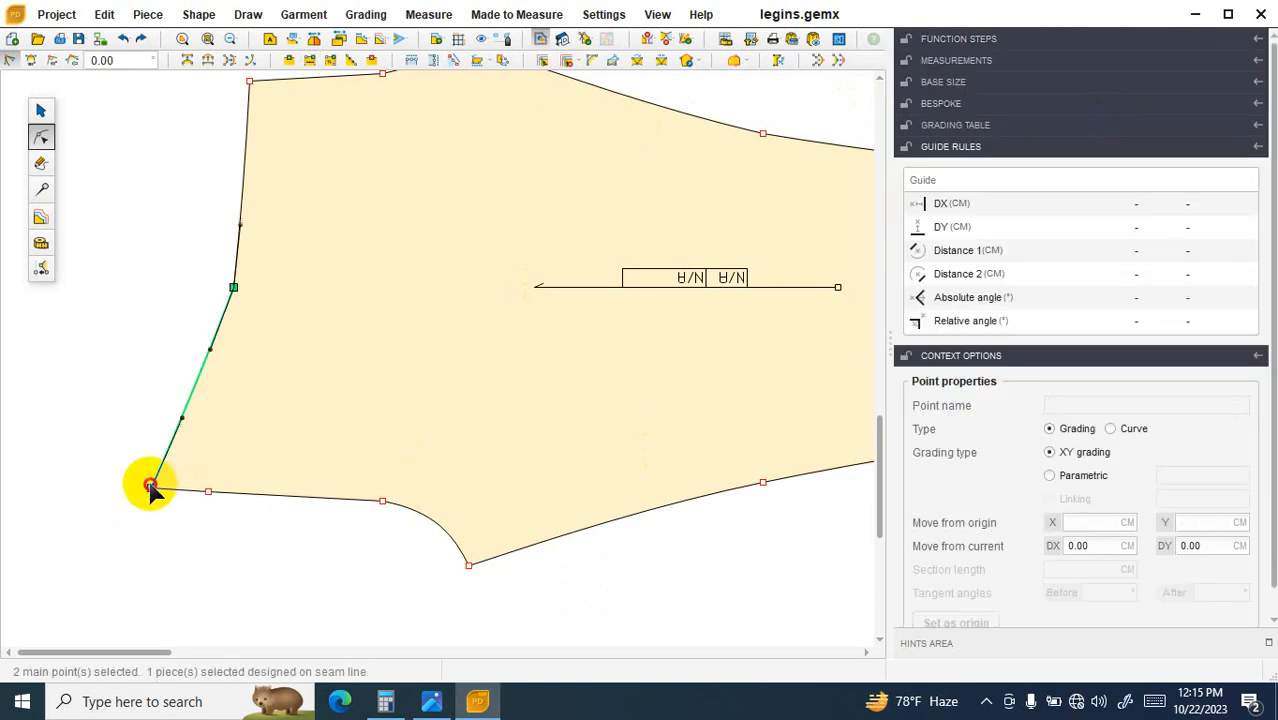
{"action": "left_click", "coordinate": [152, 487]}
{"action": "key", "text": "Delete"}
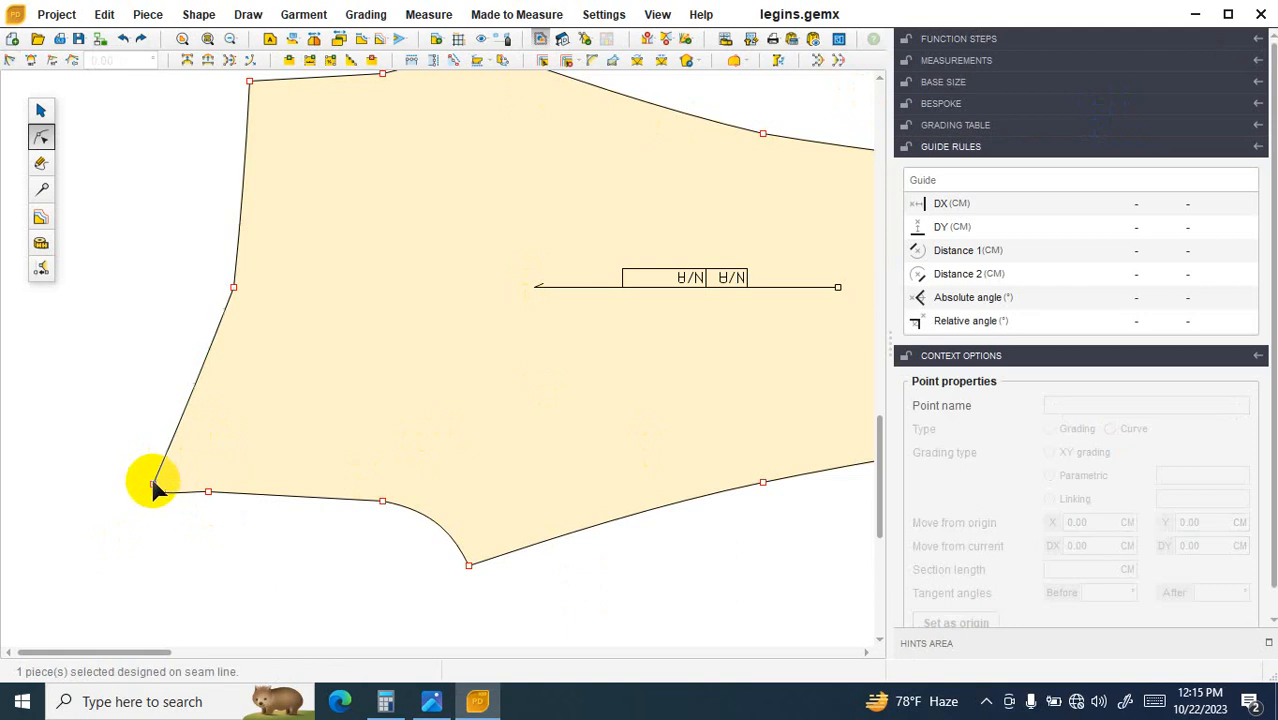
{"action": "left_click", "coordinate": [184, 432]}
{"action": "left_click", "coordinate": [207, 60]}
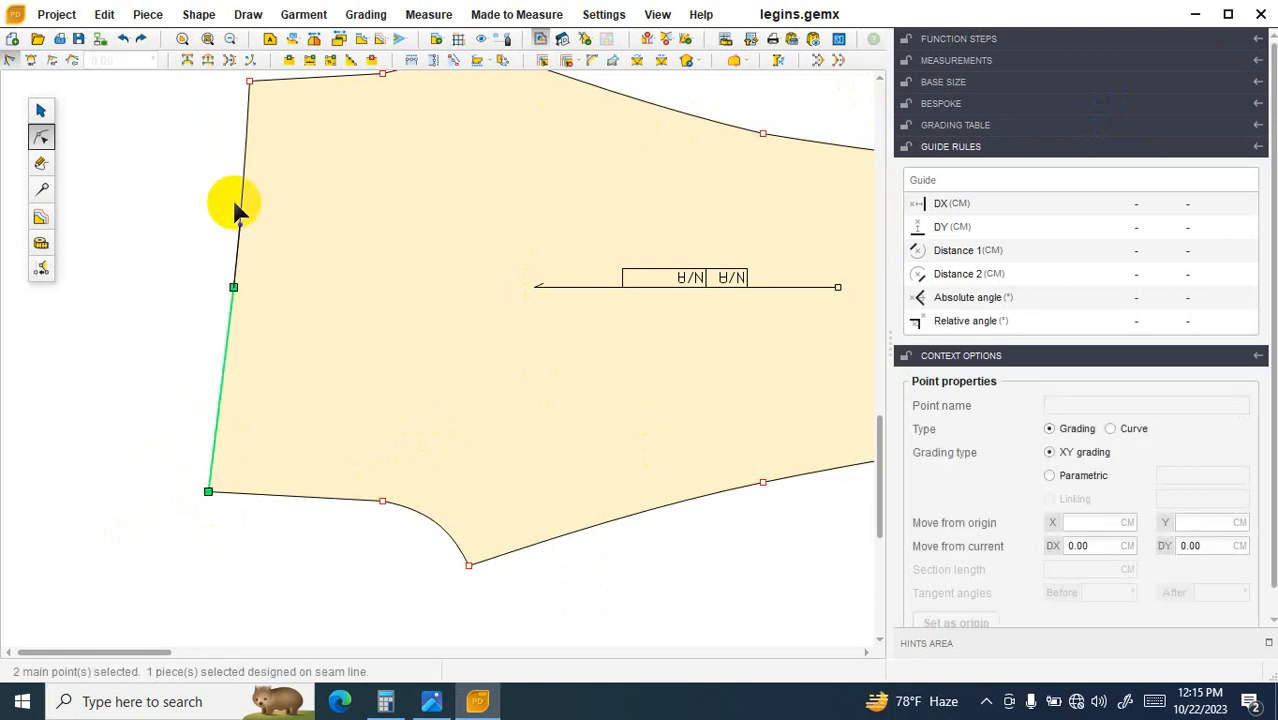
Step: Deepen and round the upper crotch curve of the leg piece by adjusting both of its tangent handles
{"action": "scroll", "coordinate": [336, 345], "scroll_direction": "down", "scroll_amount": 3}
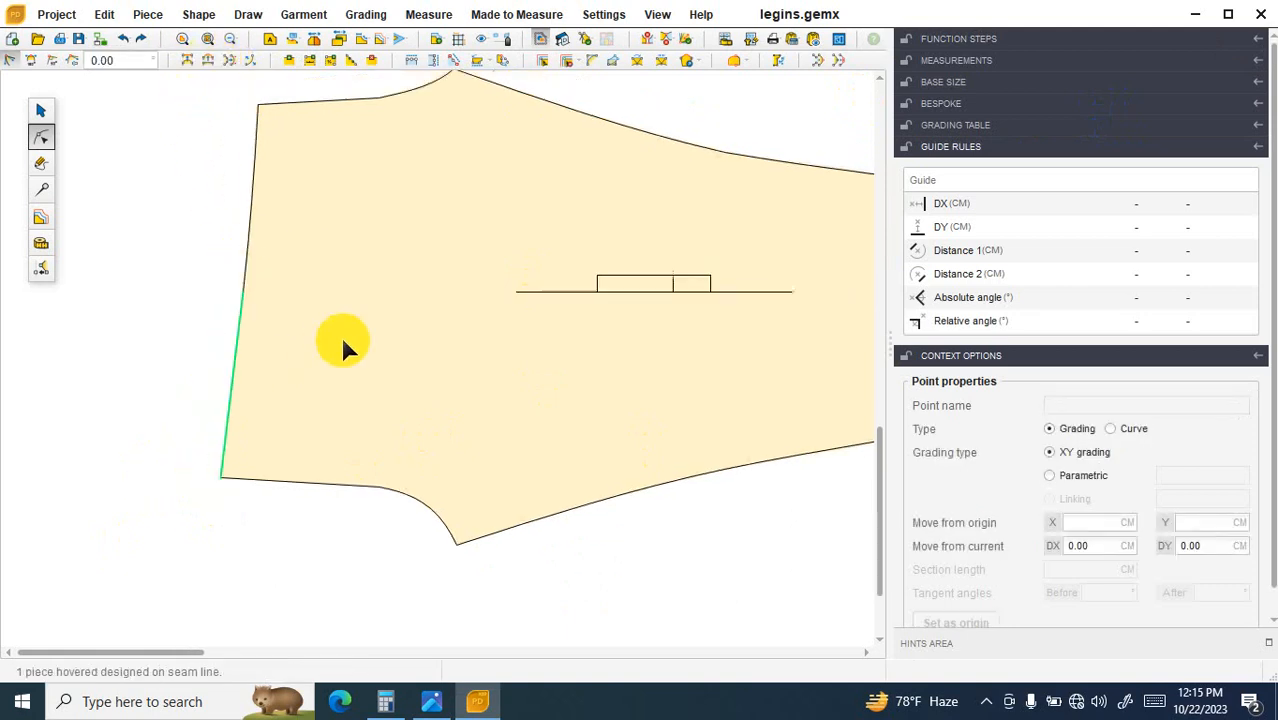
{"action": "scroll", "coordinate": [579, 214], "scroll_direction": "up", "scroll_amount": 3}
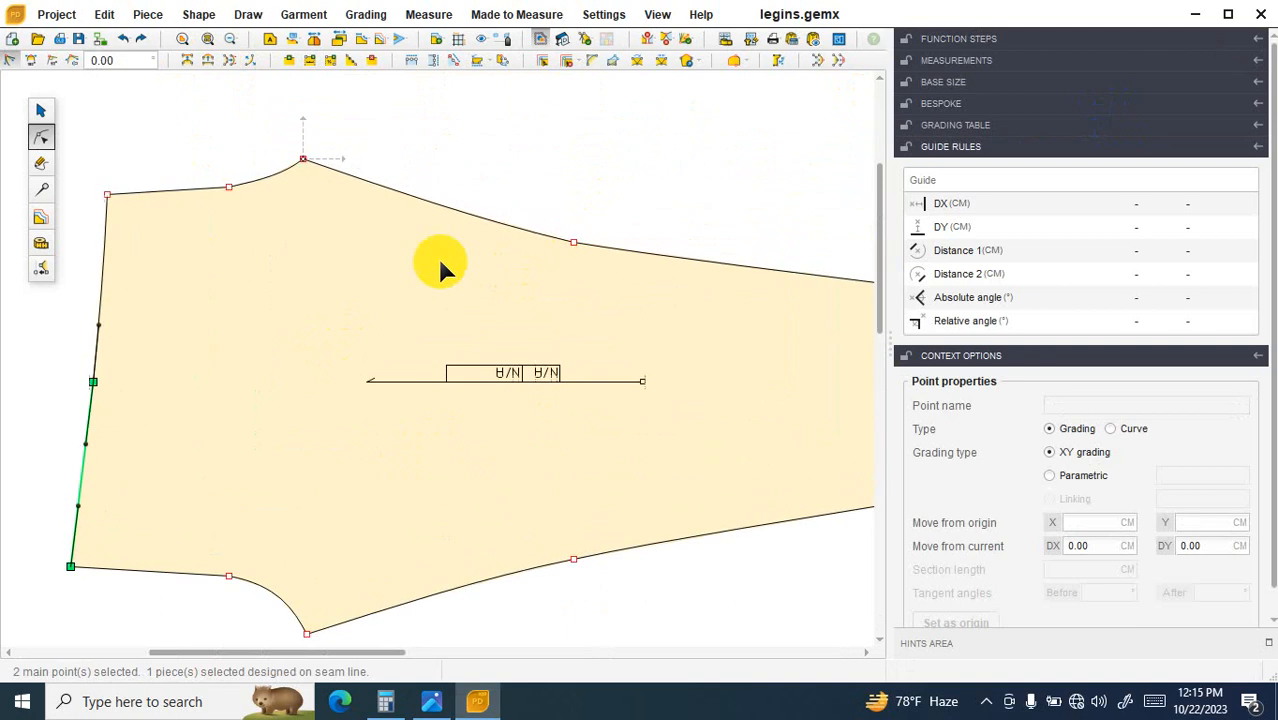
{"action": "left_click", "coordinate": [41, 243]}
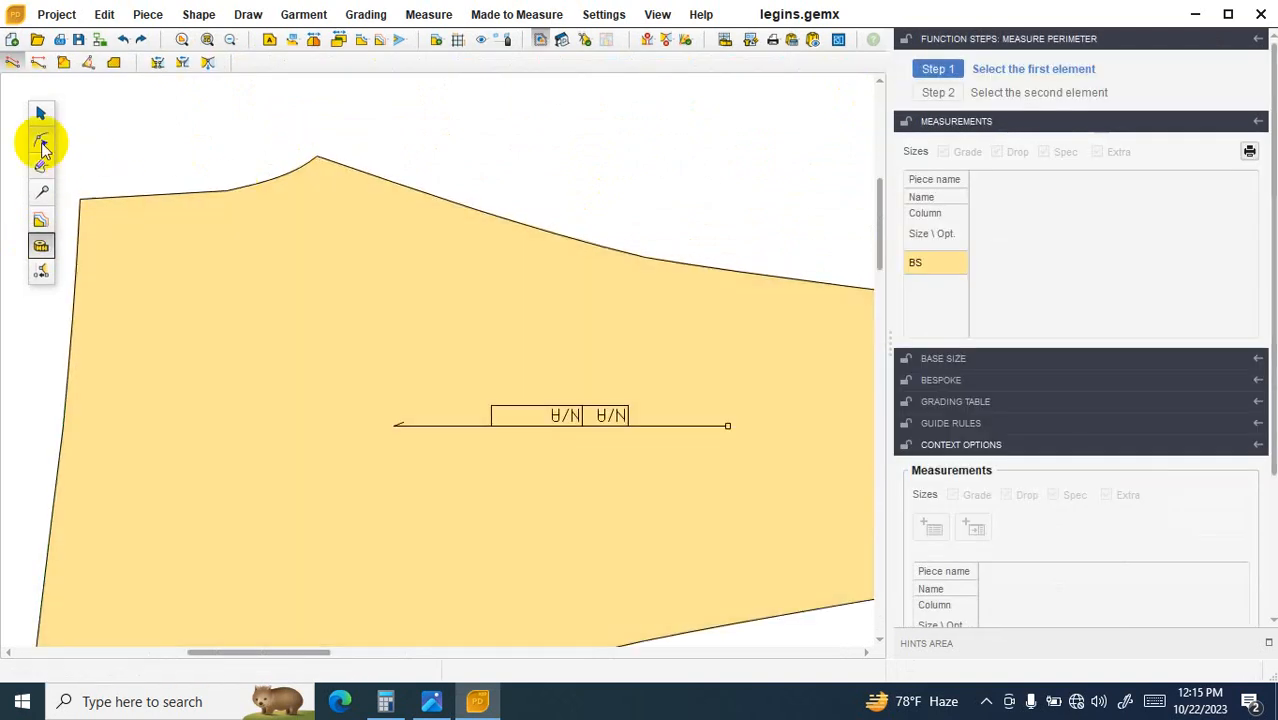
{"action": "left_click", "coordinate": [41, 140]}
{"action": "scroll", "coordinate": [255, 189], "scroll_direction": "up", "scroll_amount": 3}
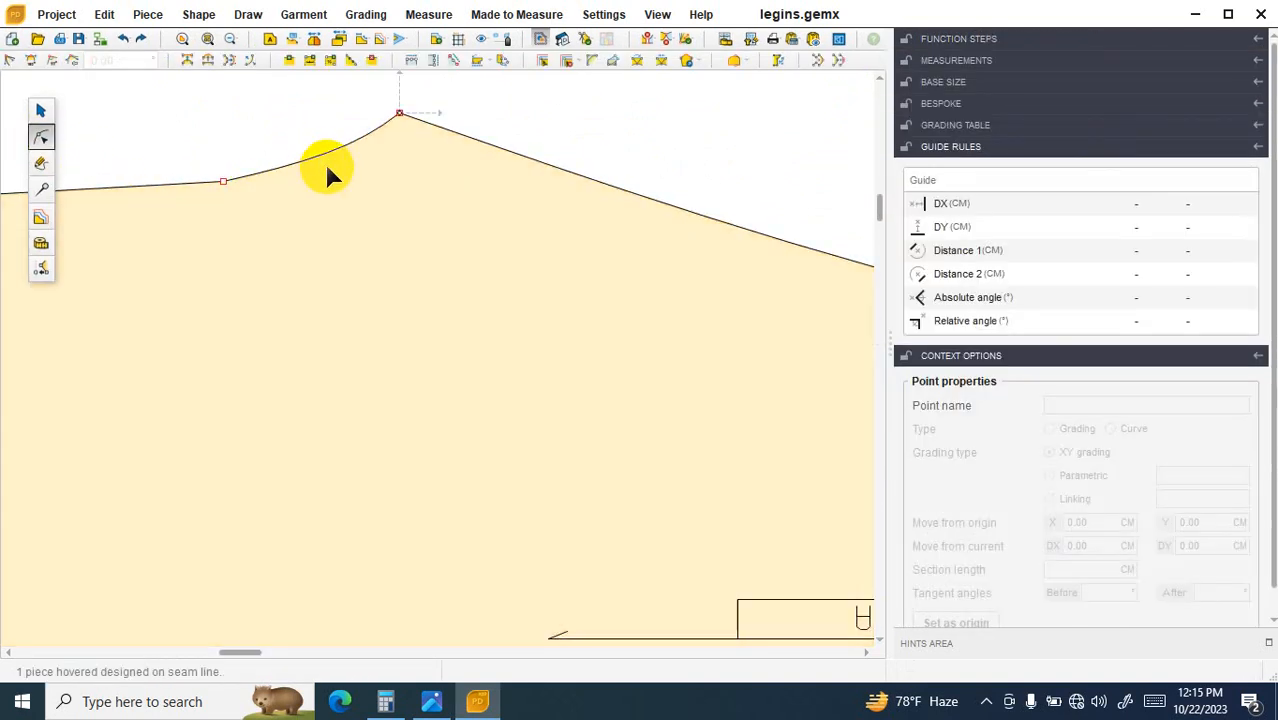
{"action": "left_click", "coordinate": [326, 166]}
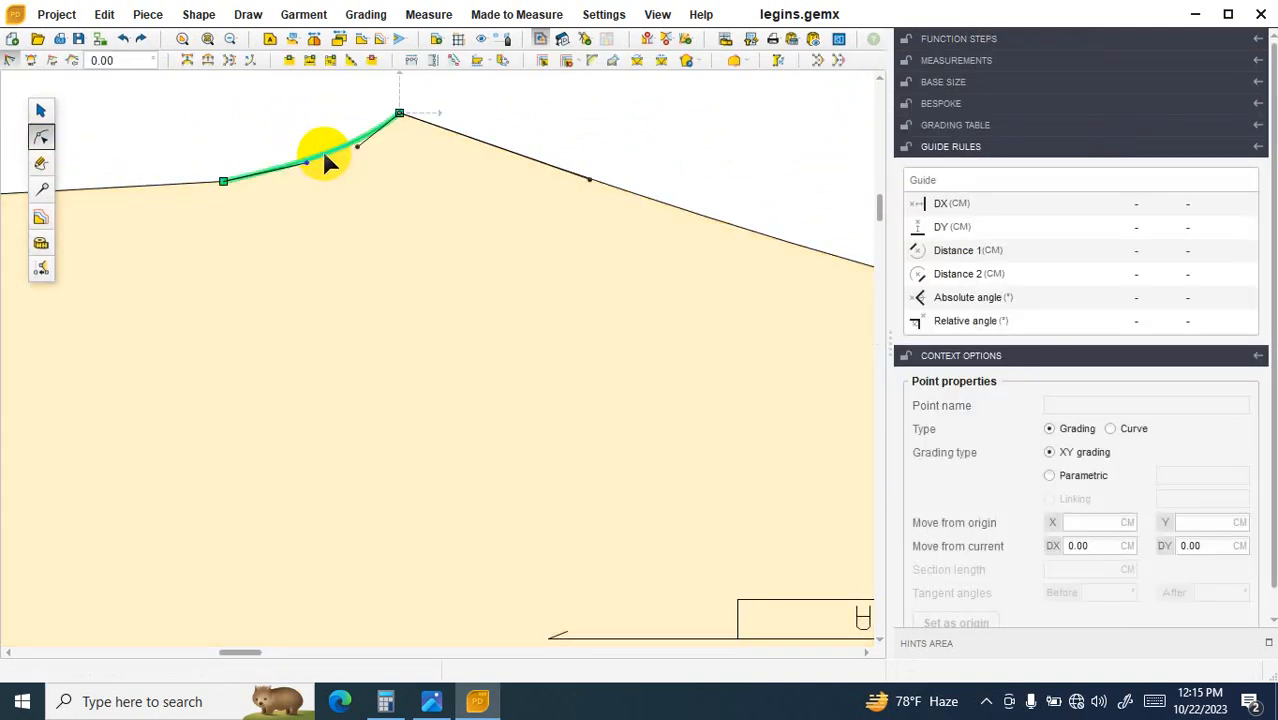
{"action": "scroll", "coordinate": [285, 178], "scroll_direction": "up", "scroll_amount": 1}
{"action": "left_click_drag", "start_coordinate": [314, 157], "coordinate": [331, 169]}
{"action": "left_click_drag", "start_coordinate": [381, 134], "coordinate": [401, 153]}
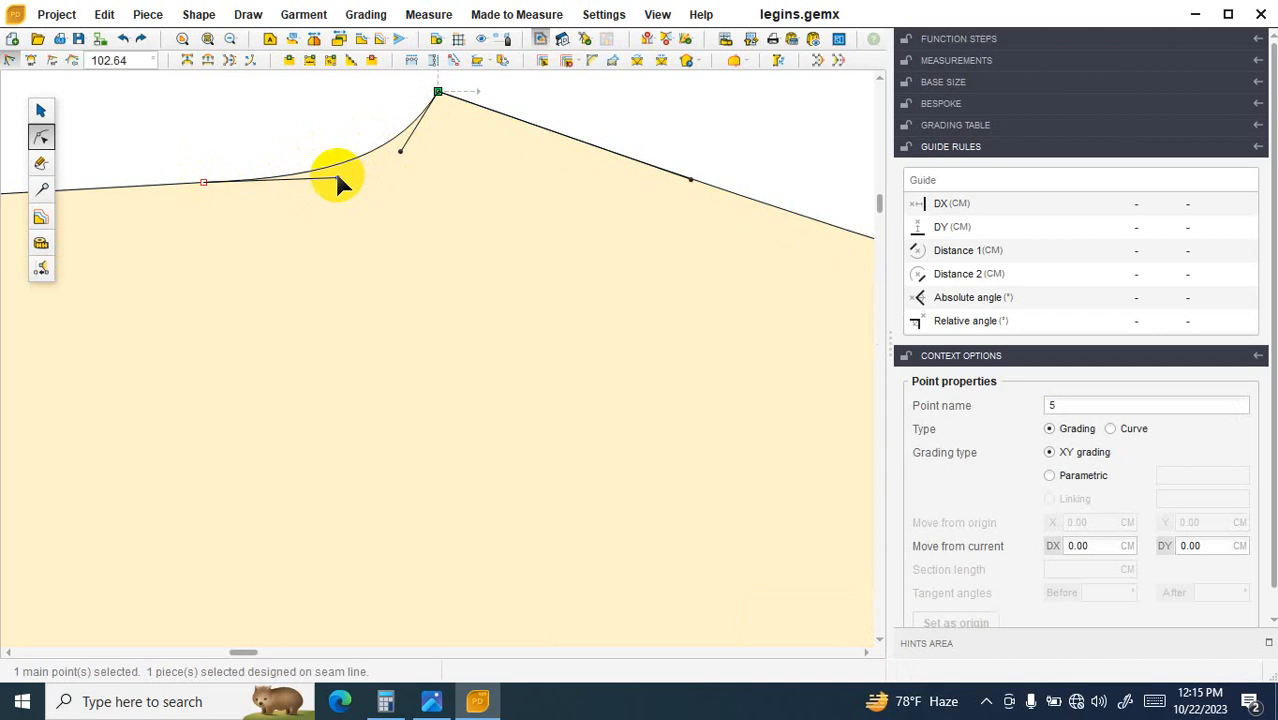
Step: Refine the upper crotch curve of the leg piece by fine-tuning both of its tangent handles
{"action": "left_click_drag", "start_coordinate": [337, 180], "coordinate": [349, 178]}
{"action": "scroll", "coordinate": [353, 178], "scroll_direction": "down", "scroll_amount": 6}
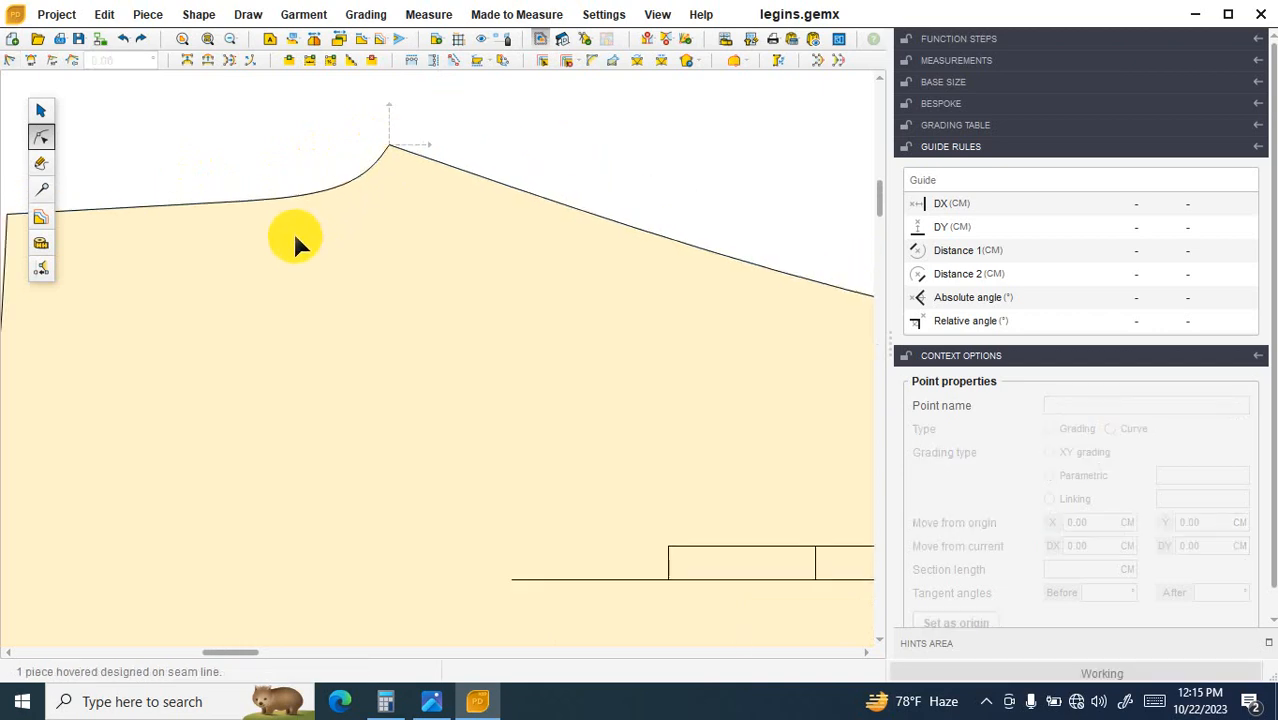
{"action": "scroll", "coordinate": [287, 213], "scroll_direction": "up", "scroll_amount": 5}
{"action": "left_click", "coordinate": [295, 210]}
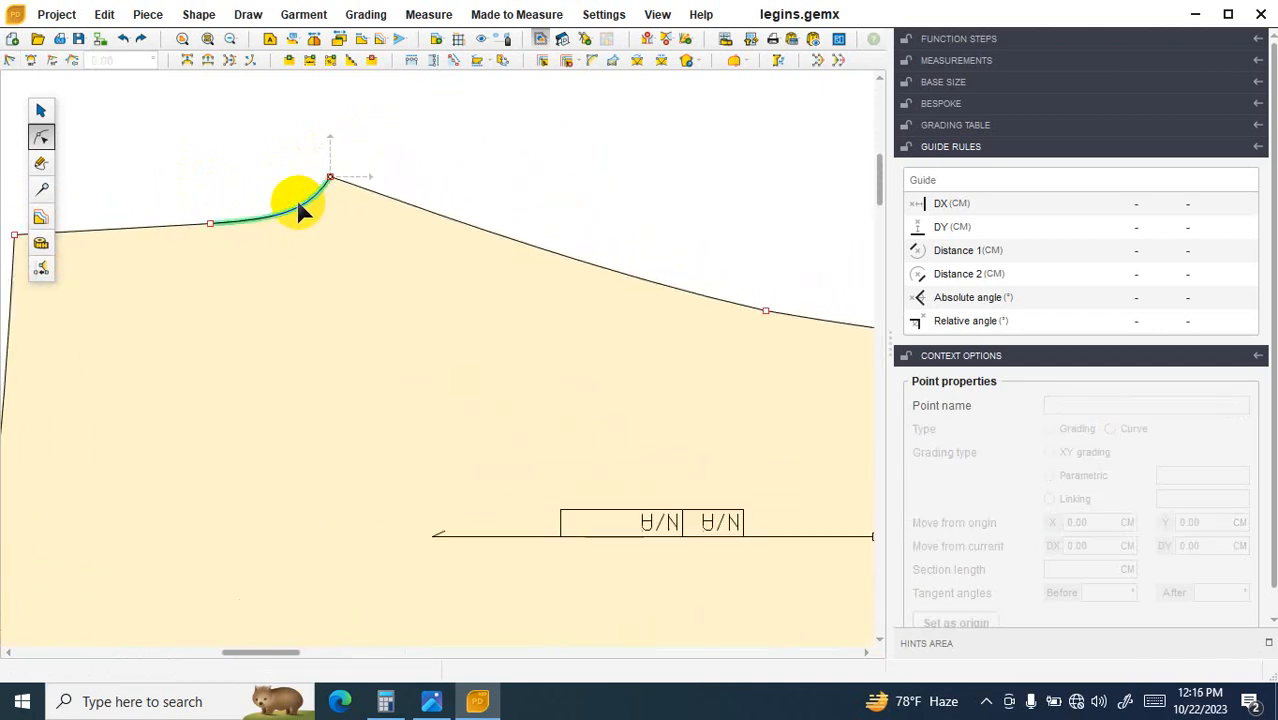
{"action": "left_click", "coordinate": [310, 206]}
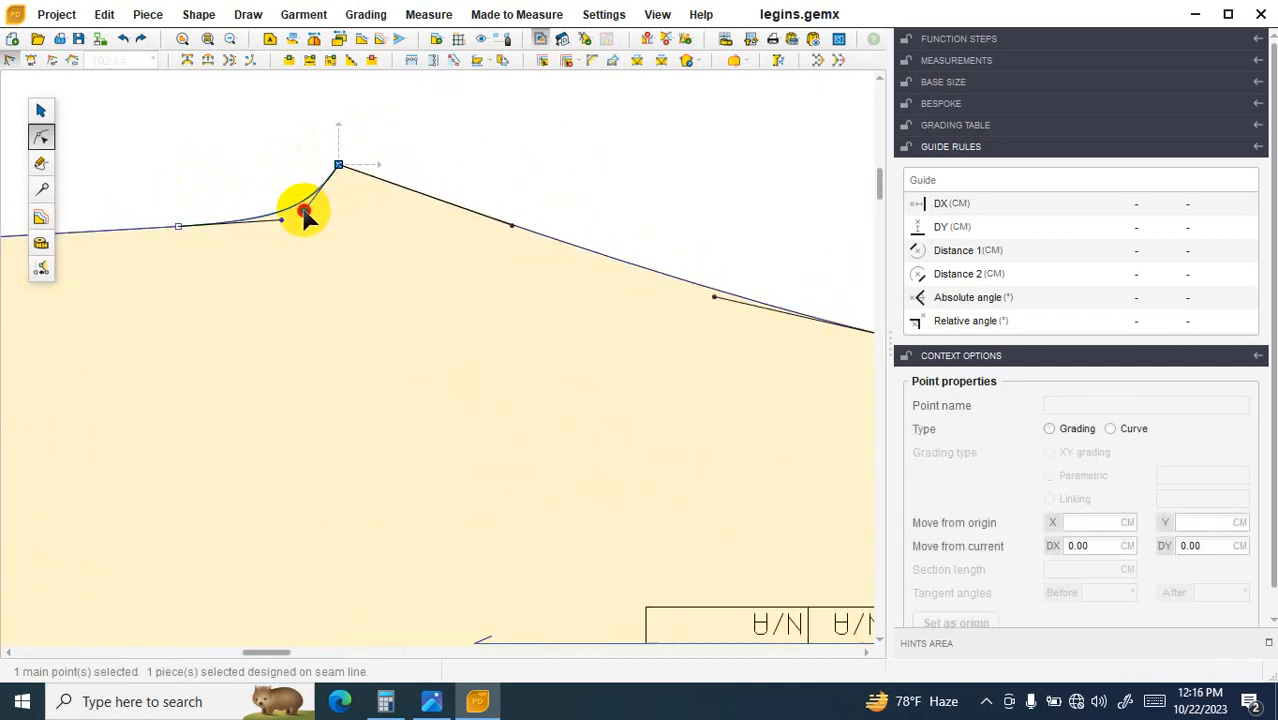
{"action": "left_click", "coordinate": [278, 224]}
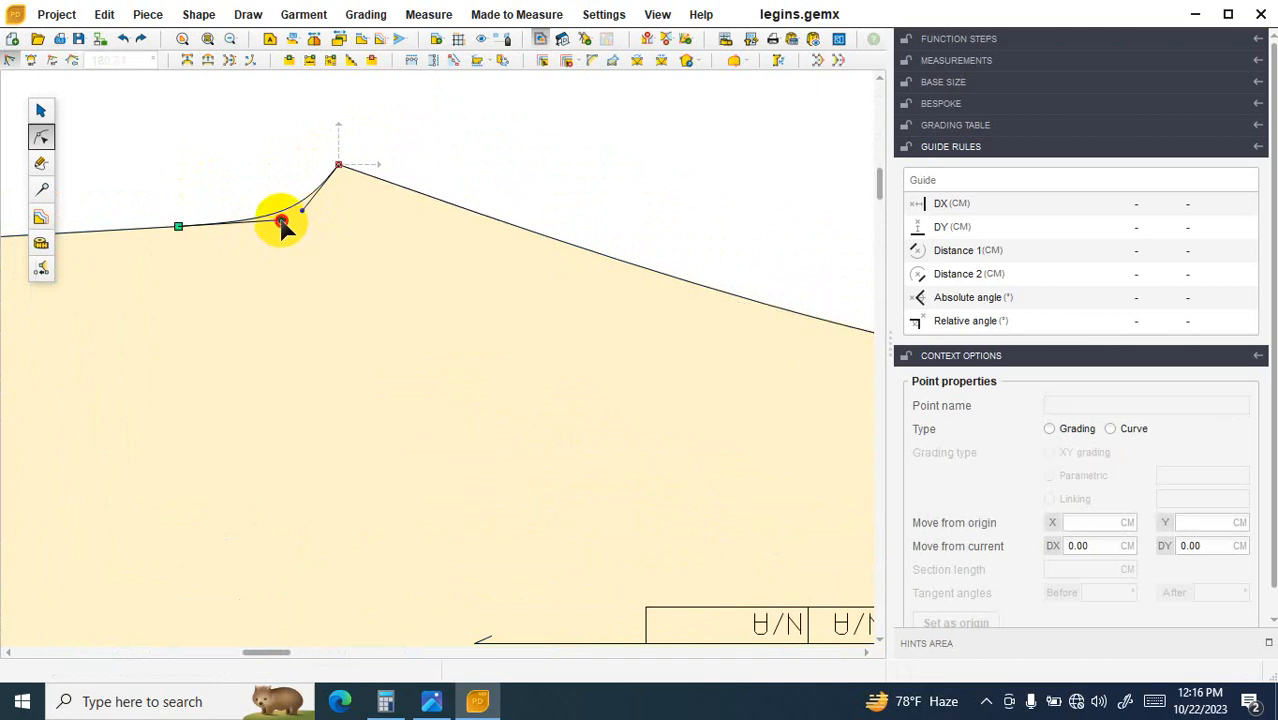
{"action": "left_click", "coordinate": [271, 222]}
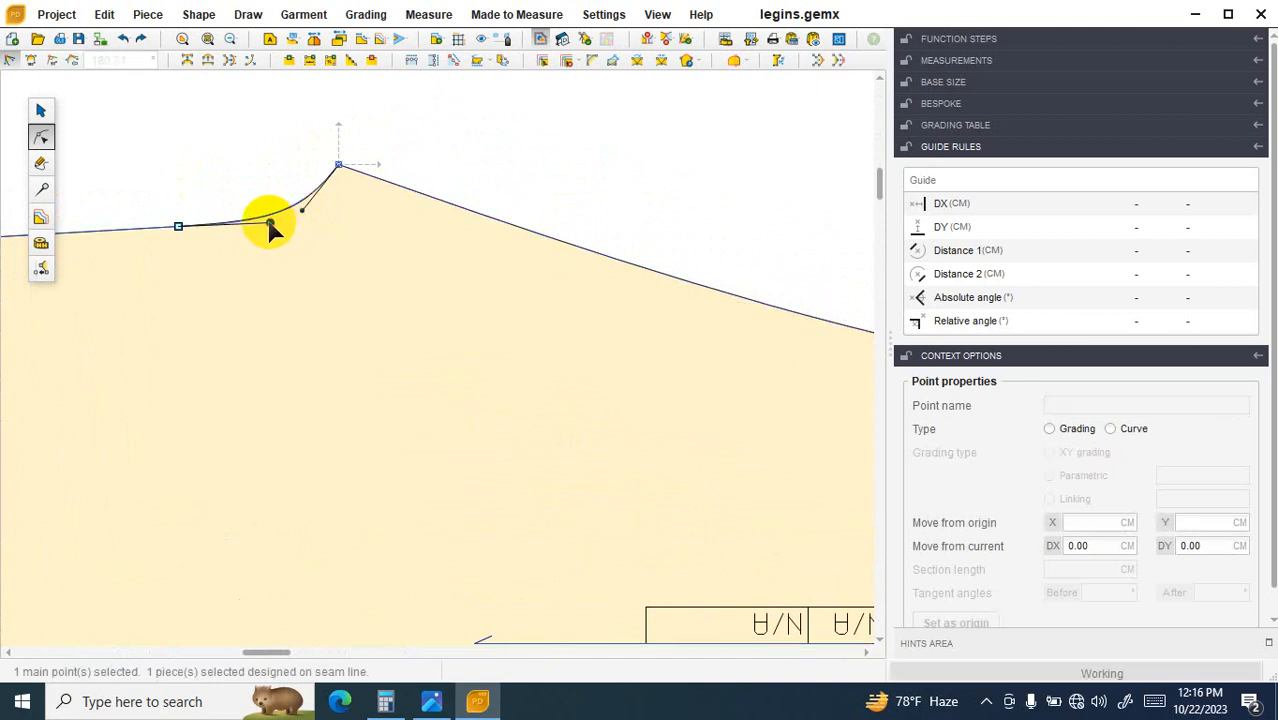
{"action": "scroll", "coordinate": [292, 250], "scroll_direction": "down", "scroll_amount": 3}
{"action": "scroll", "coordinate": [255, 255], "scroll_direction": "down", "scroll_amount": 2}
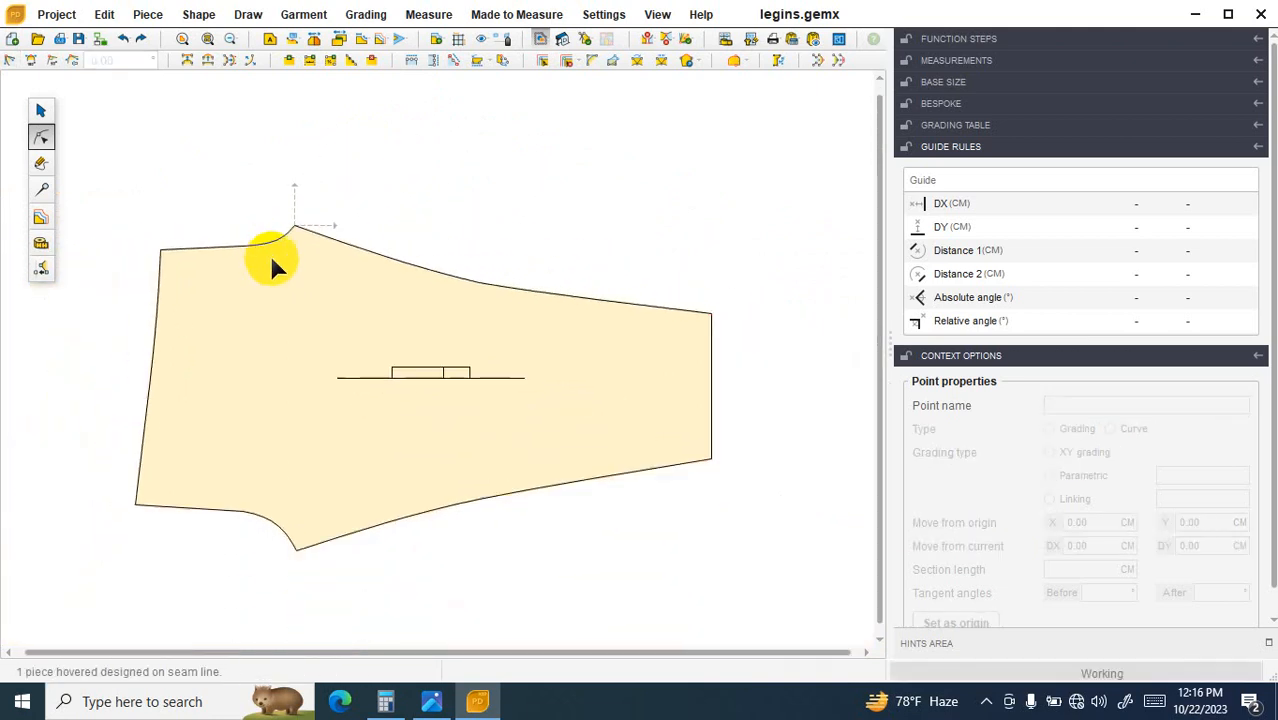
Step: Measure the upper inseam along the seam from the upper crotch point to the upper hem corner
{"action": "scroll", "coordinate": [502, 408], "scroll_direction": "up", "scroll_amount": 1}
{"action": "left_click", "coordinate": [41, 245]}
{"action": "scroll", "coordinate": [225, 212], "scroll_direction": "up", "scroll_amount": 3}
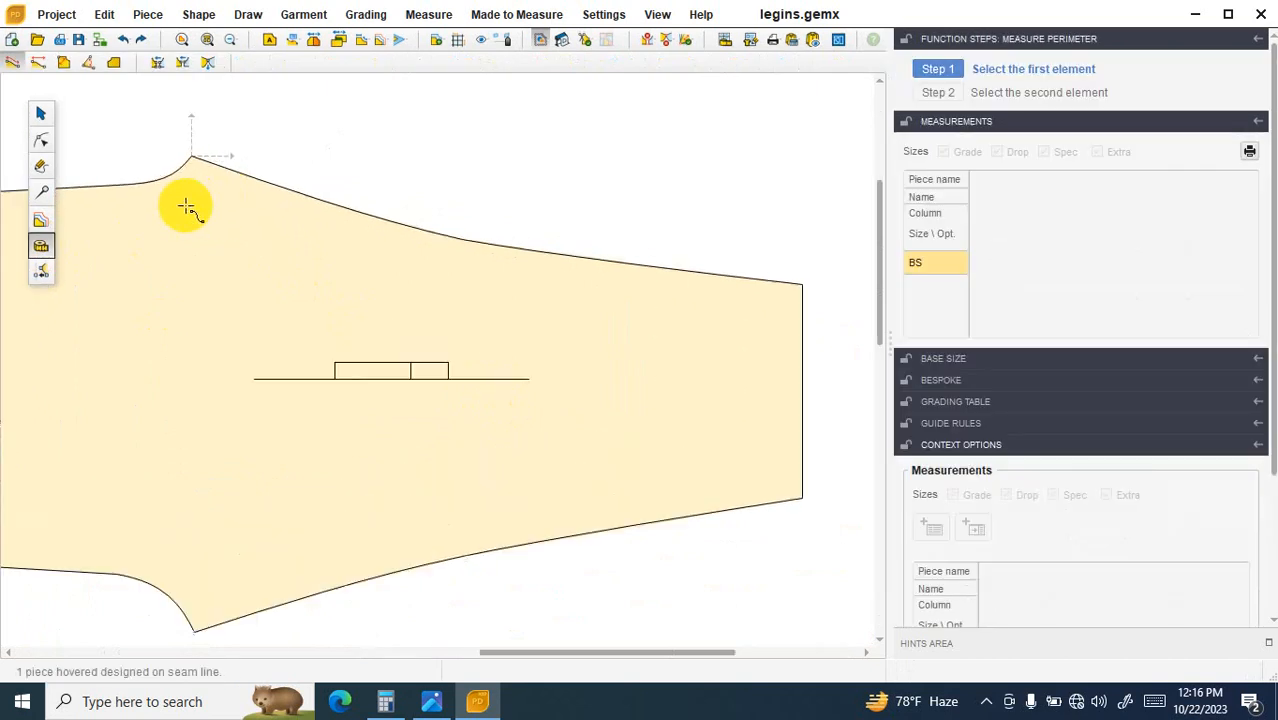
{"action": "left_click", "coordinate": [193, 140]}
{"action": "scroll", "coordinate": [322, 205], "scroll_direction": "down", "scroll_amount": 3}
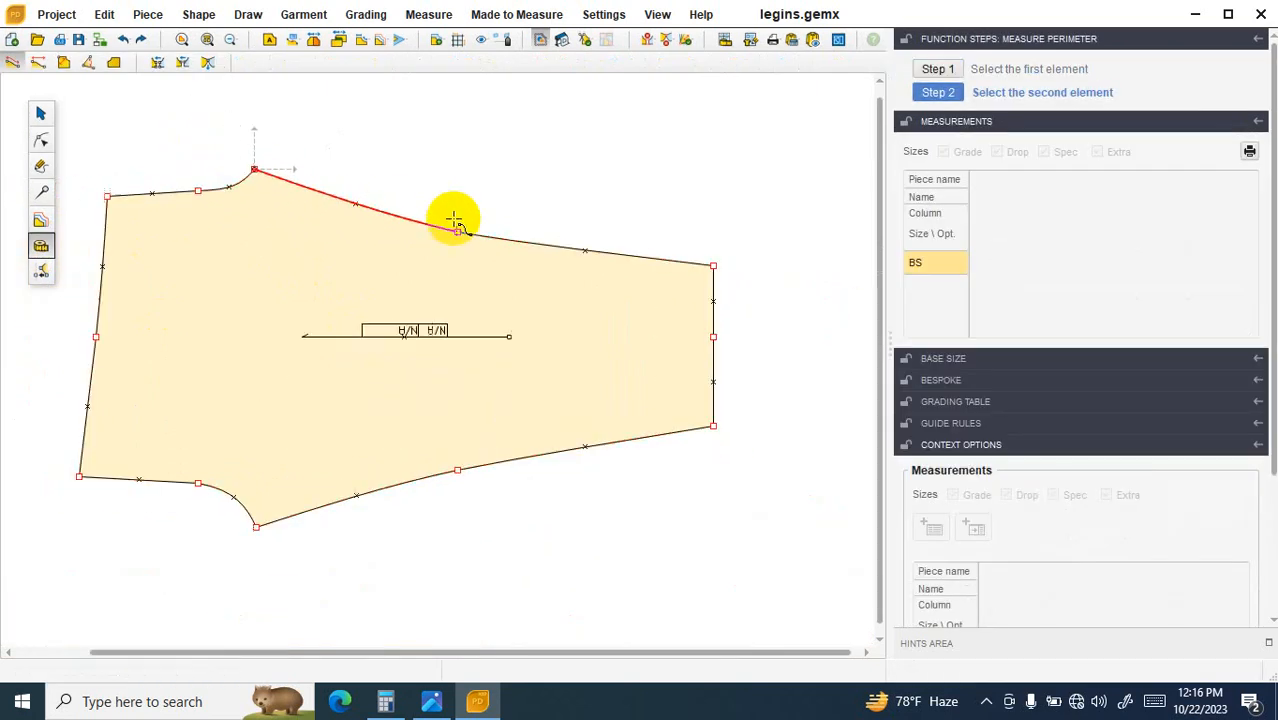
{"action": "left_click", "coordinate": [688, 262]}
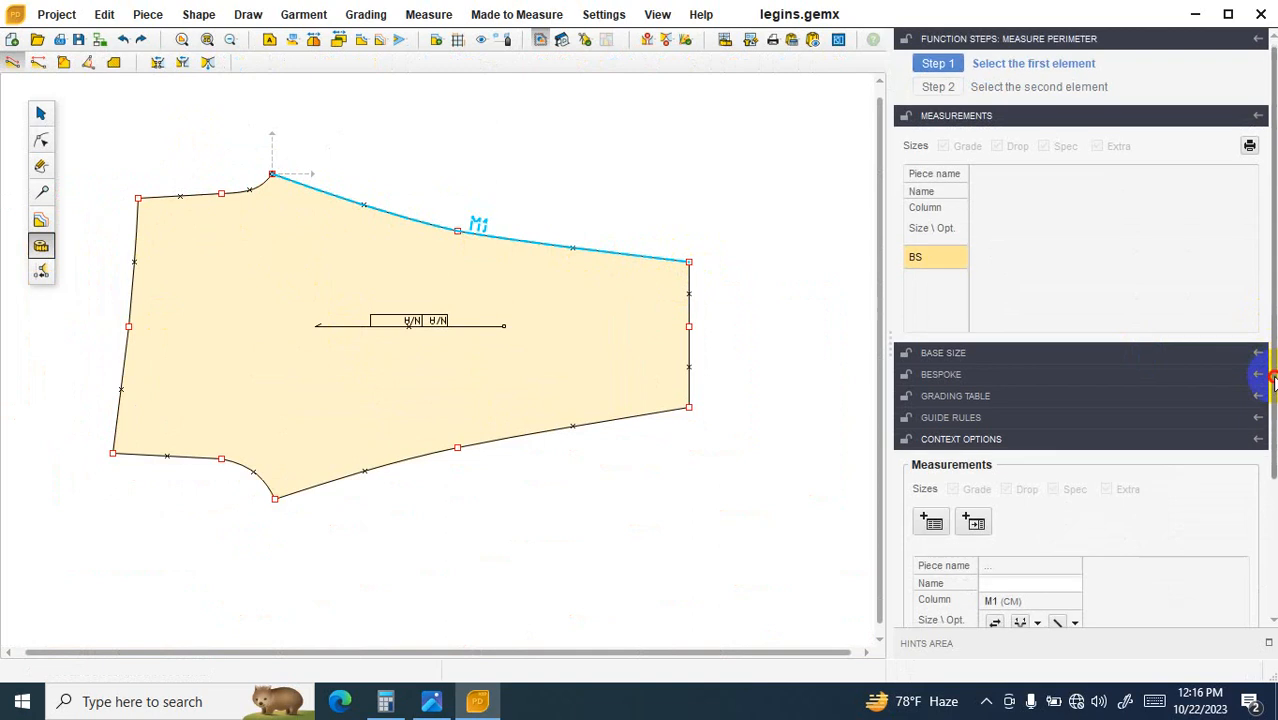
{"action": "scroll", "coordinate": [1252, 400], "scroll_direction": "down", "scroll_amount": 2}
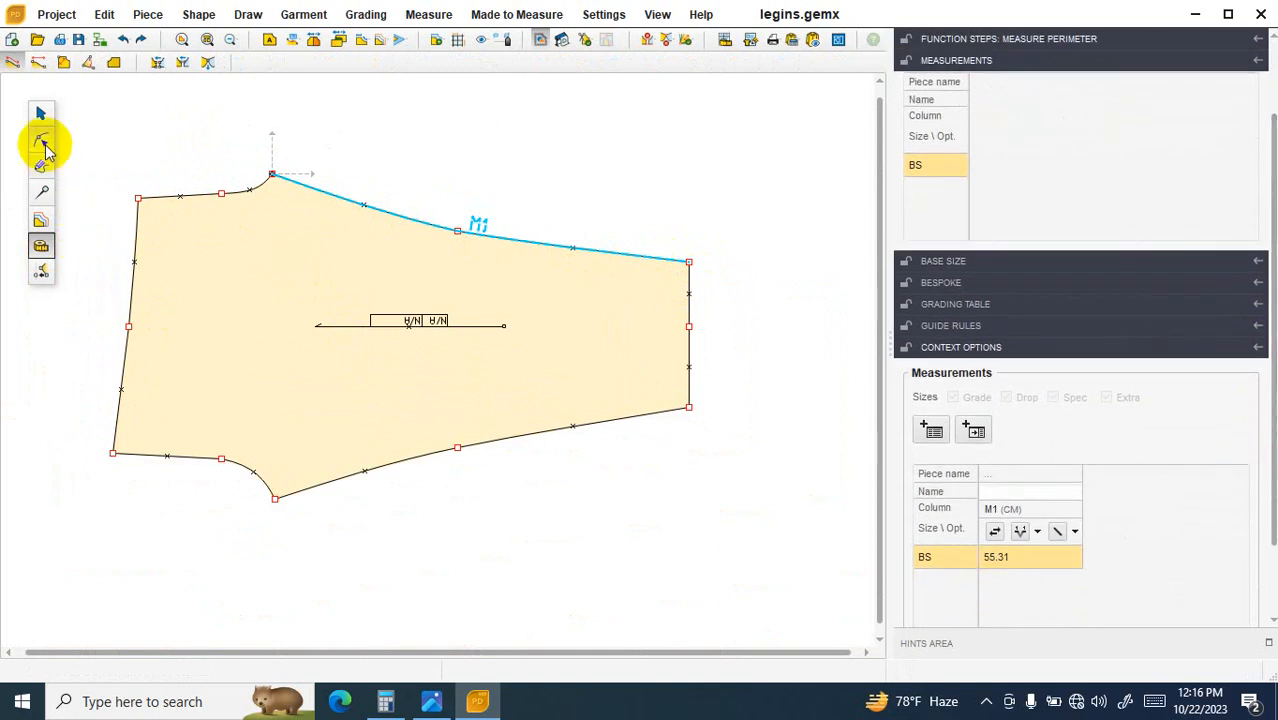
Step: Measure the front rise from the upper waist corner to the upper crotch point and check the chart's size 140 front rise
{"action": "left_click", "coordinate": [43, 145]}
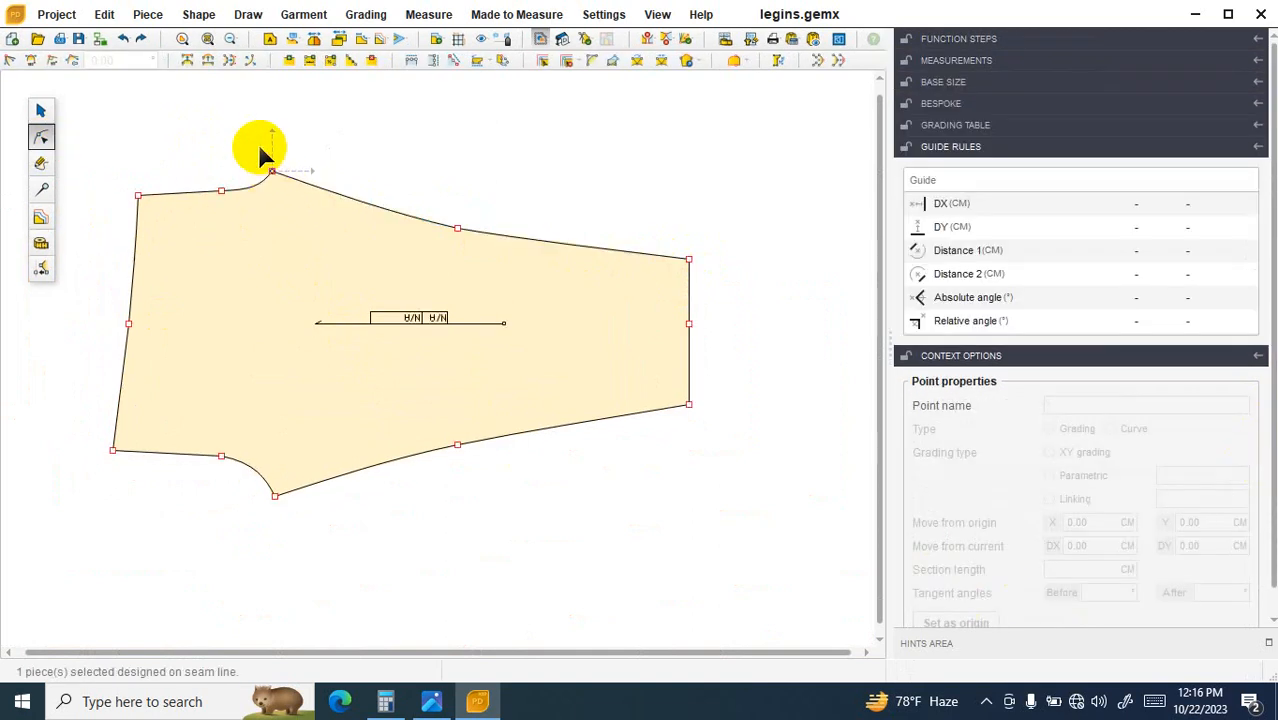
{"action": "left_click", "coordinate": [270, 170]}
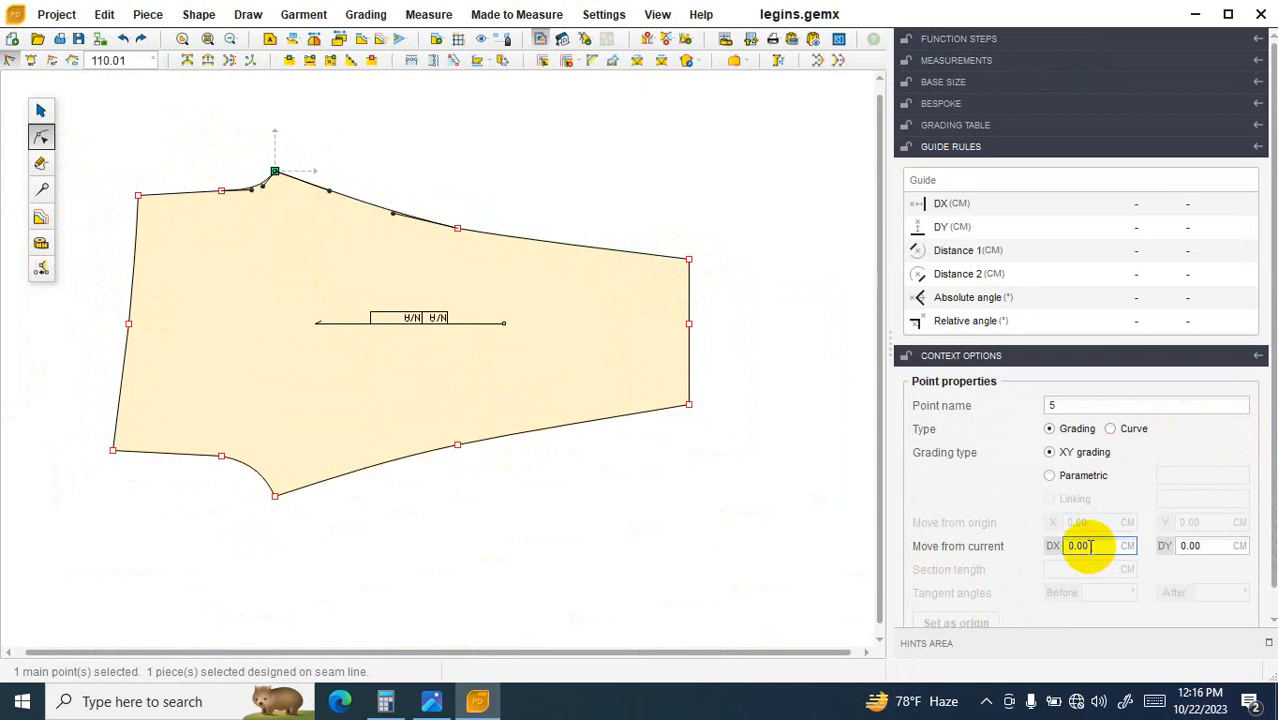
{"action": "scroll", "coordinate": [203, 202], "scroll_direction": "up", "scroll_amount": 5}
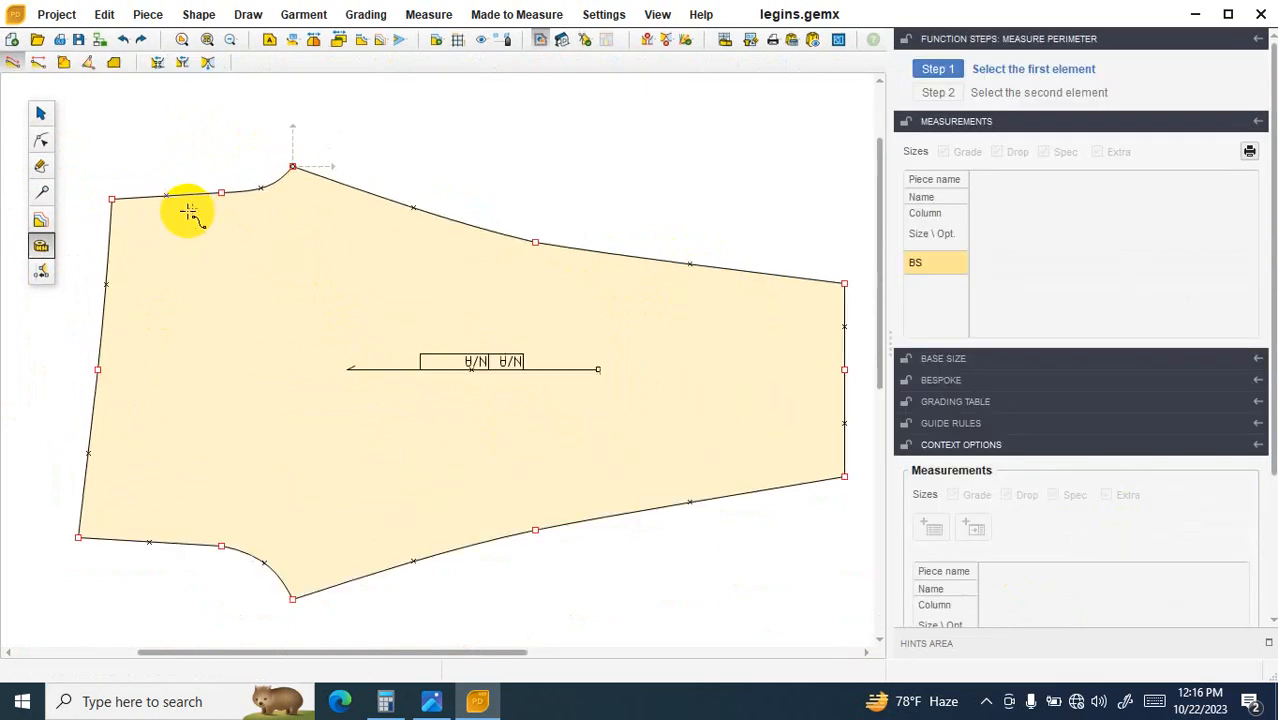
{"action": "left_click", "coordinate": [93, 193]}
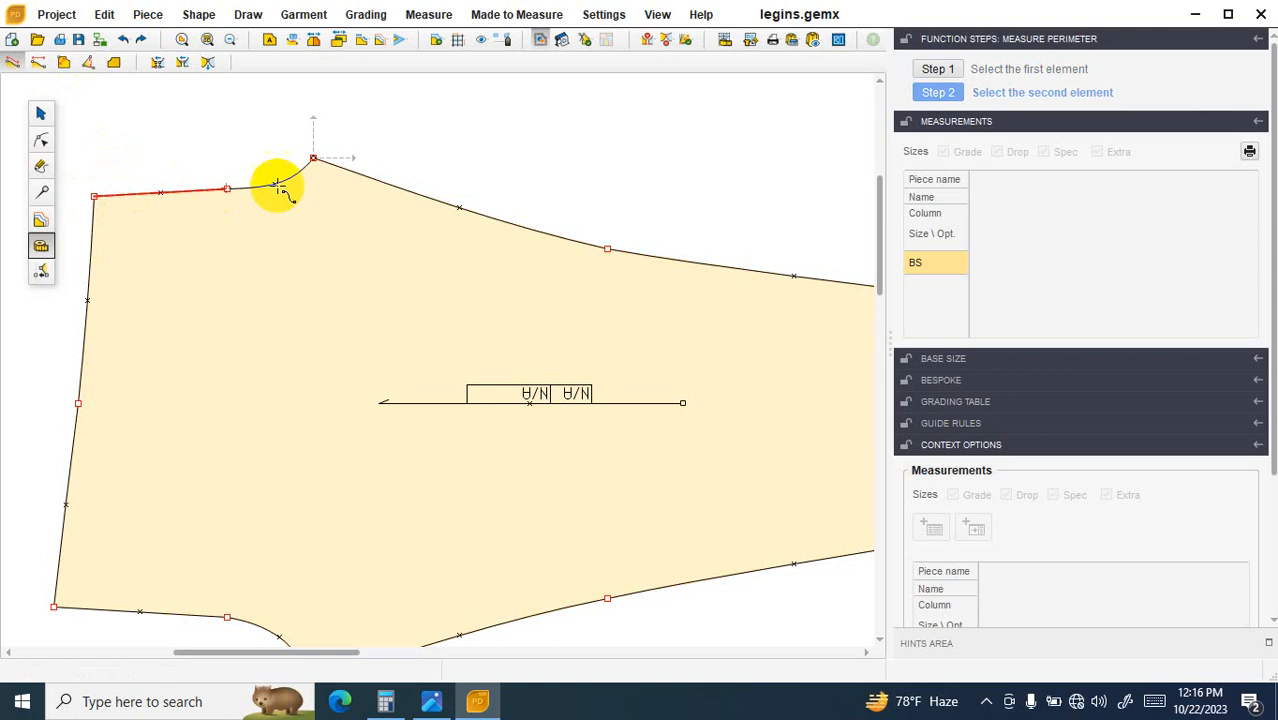
{"action": "left_click", "coordinate": [312, 159]}
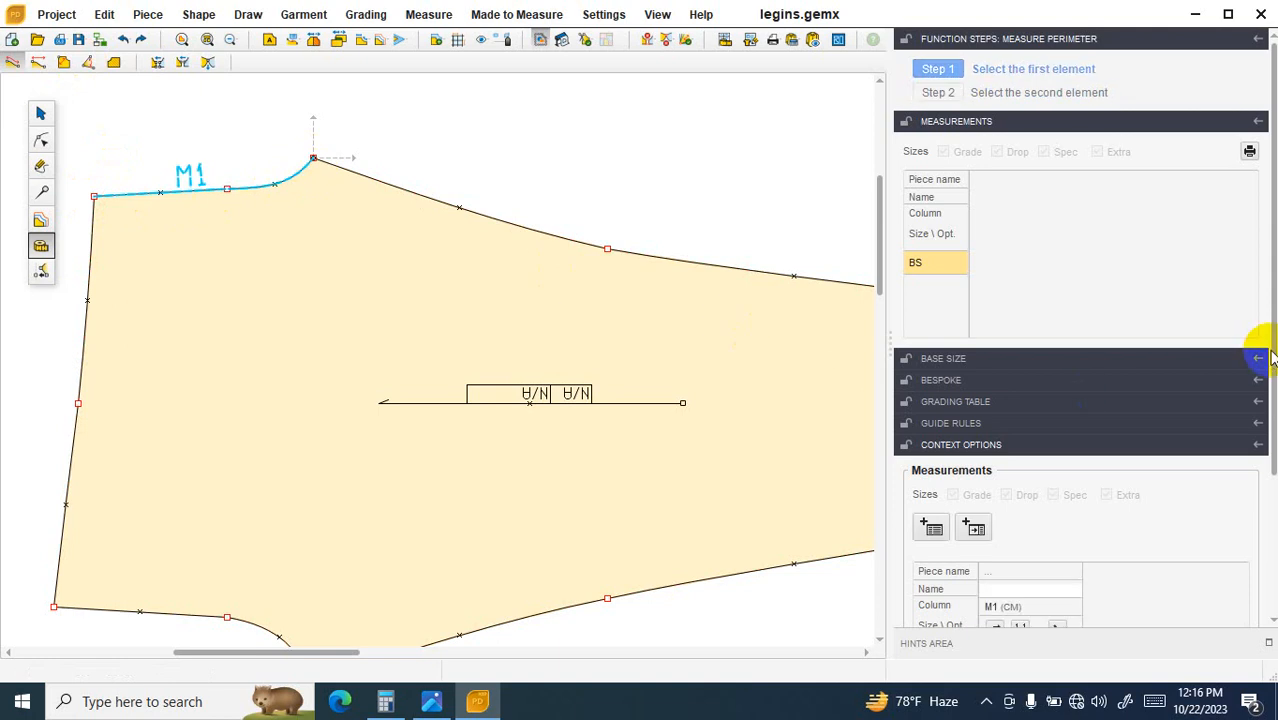
{"action": "left_click_drag", "start_coordinate": [1270, 405], "coordinate": [1255, 457]}
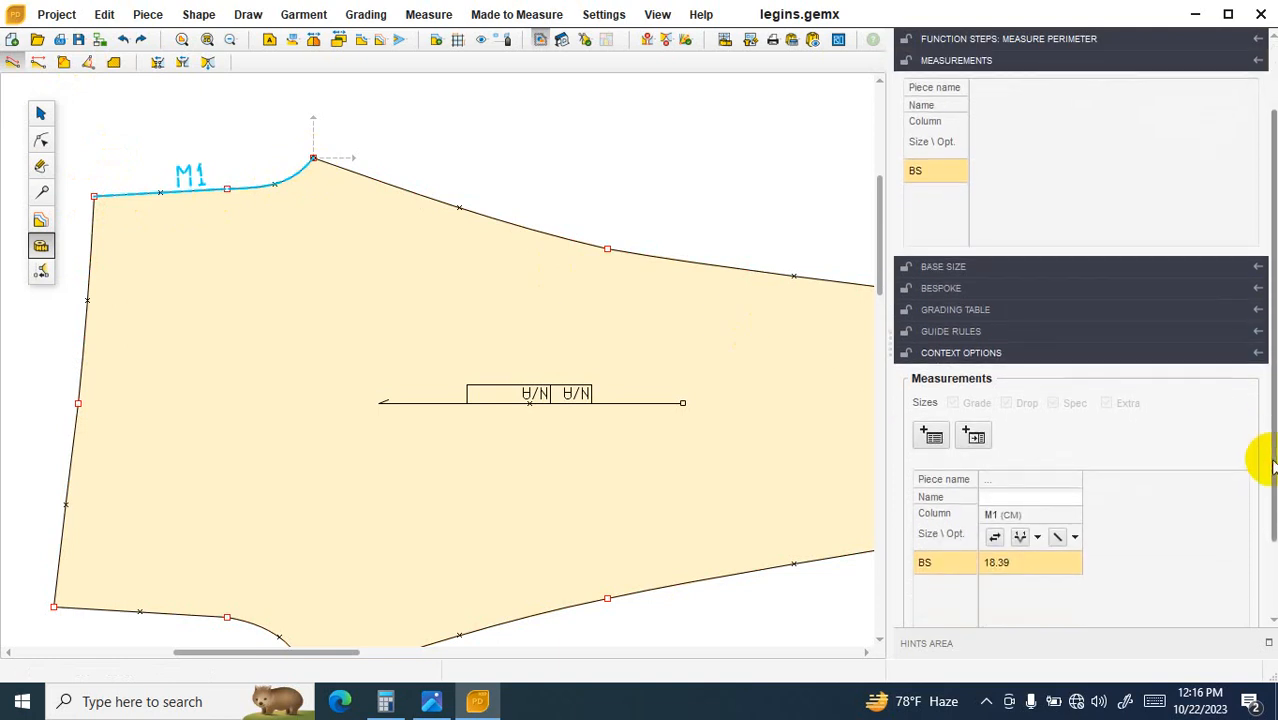
{"action": "left_click", "coordinate": [427, 703]}
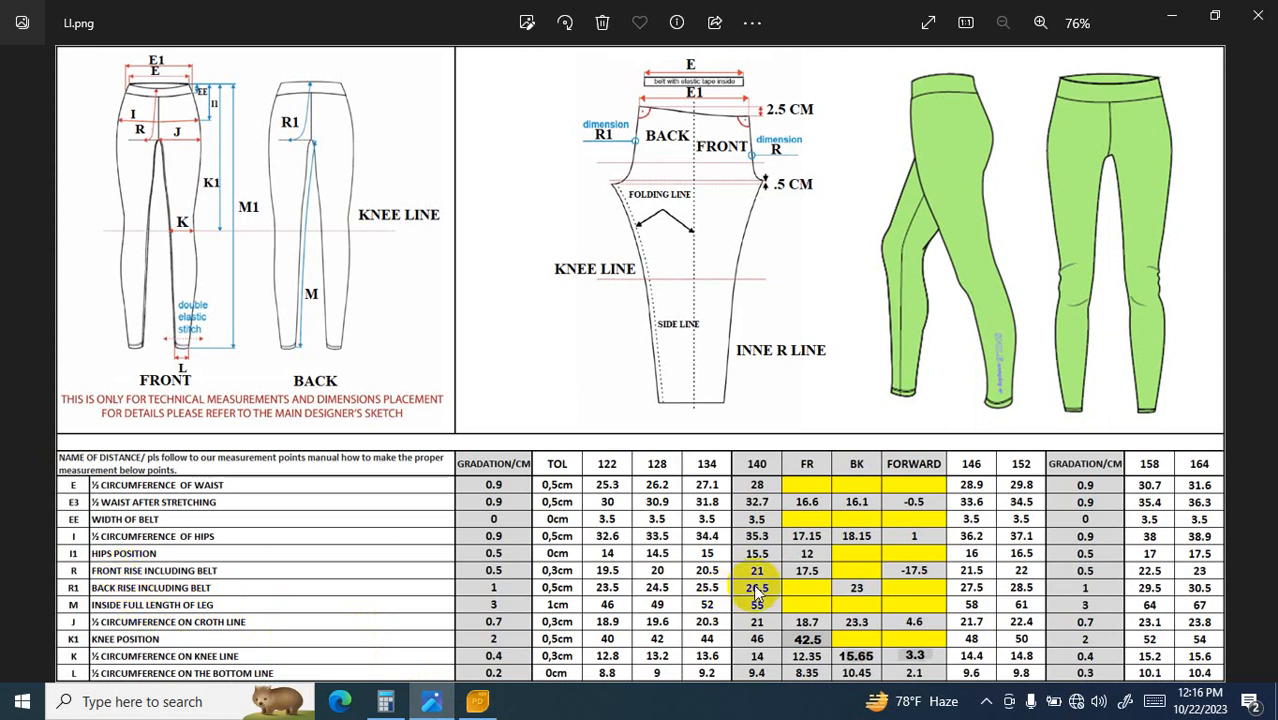
{"action": "left_click", "coordinate": [490, 701]}
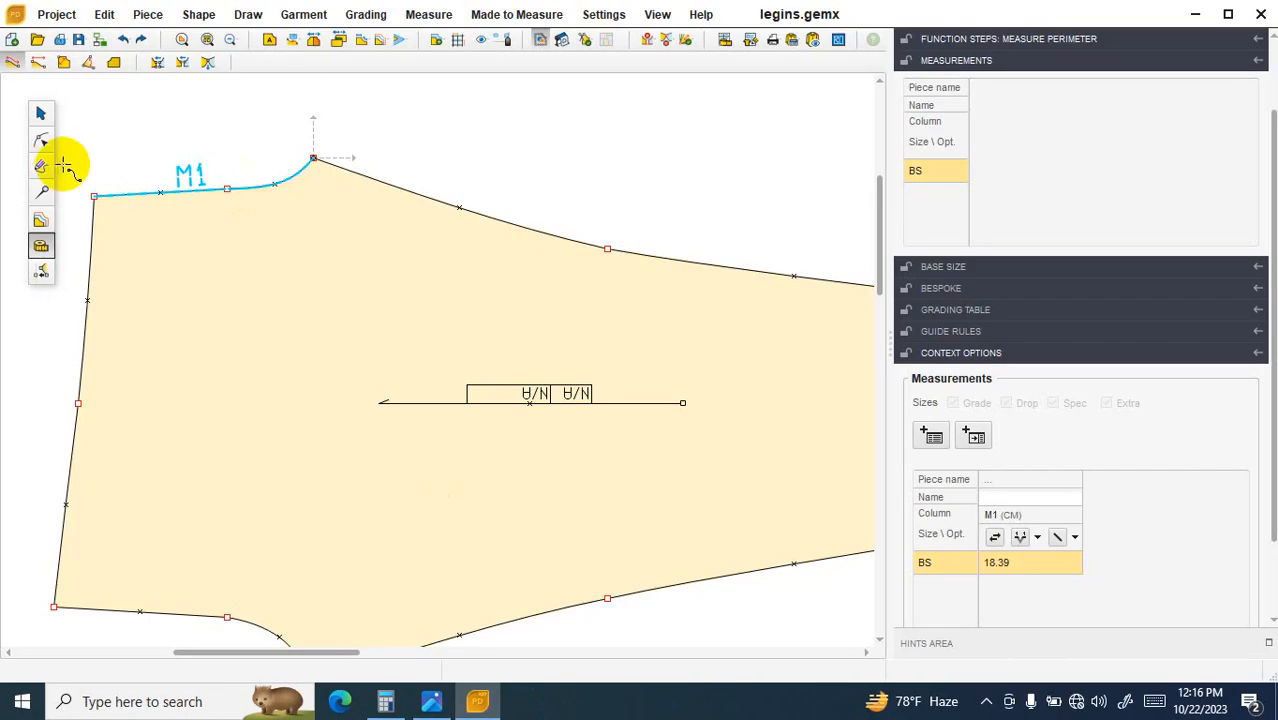
Step: Create a point 17.5 cm along the seam from the upper crotch point toward the waist, entered as a negative distance
{"action": "left_click", "coordinate": [42, 141]}
{"action": "left_click", "coordinate": [313, 157]}
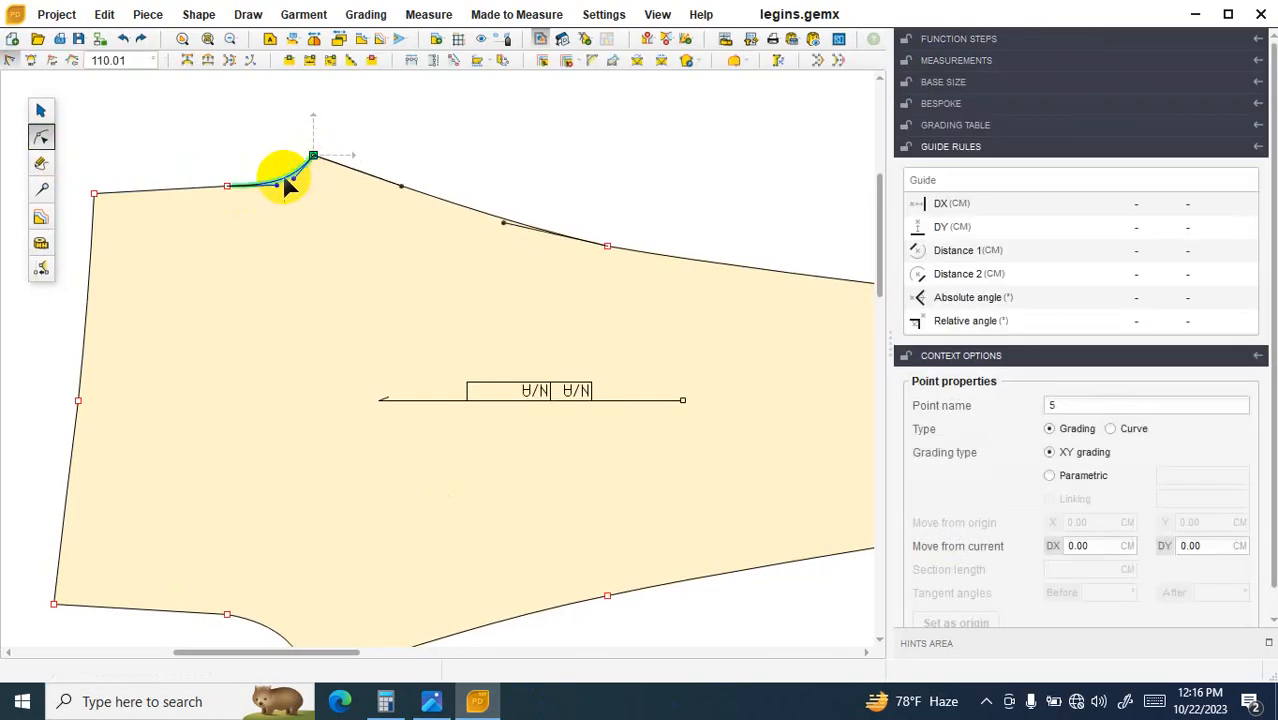
{"action": "left_click", "coordinate": [309, 60]}
{"action": "left_click", "coordinate": [1119, 116]}
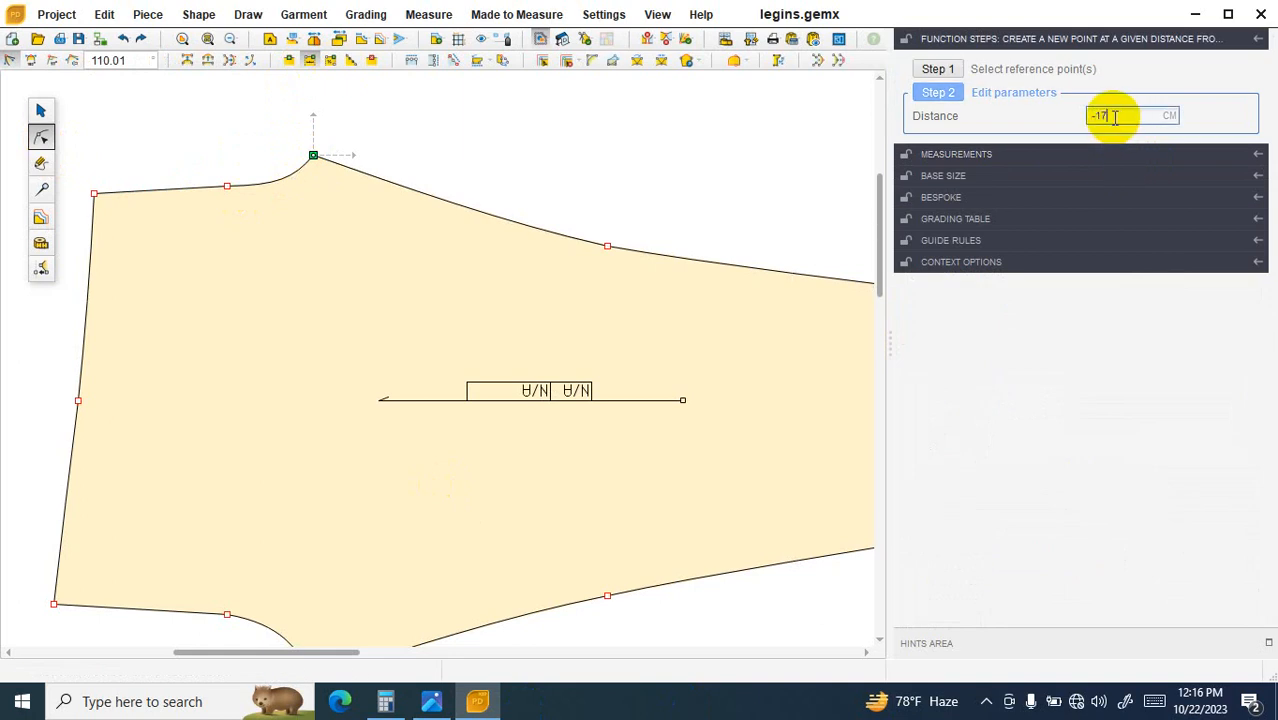
{"action": "key", "text": "Return"}
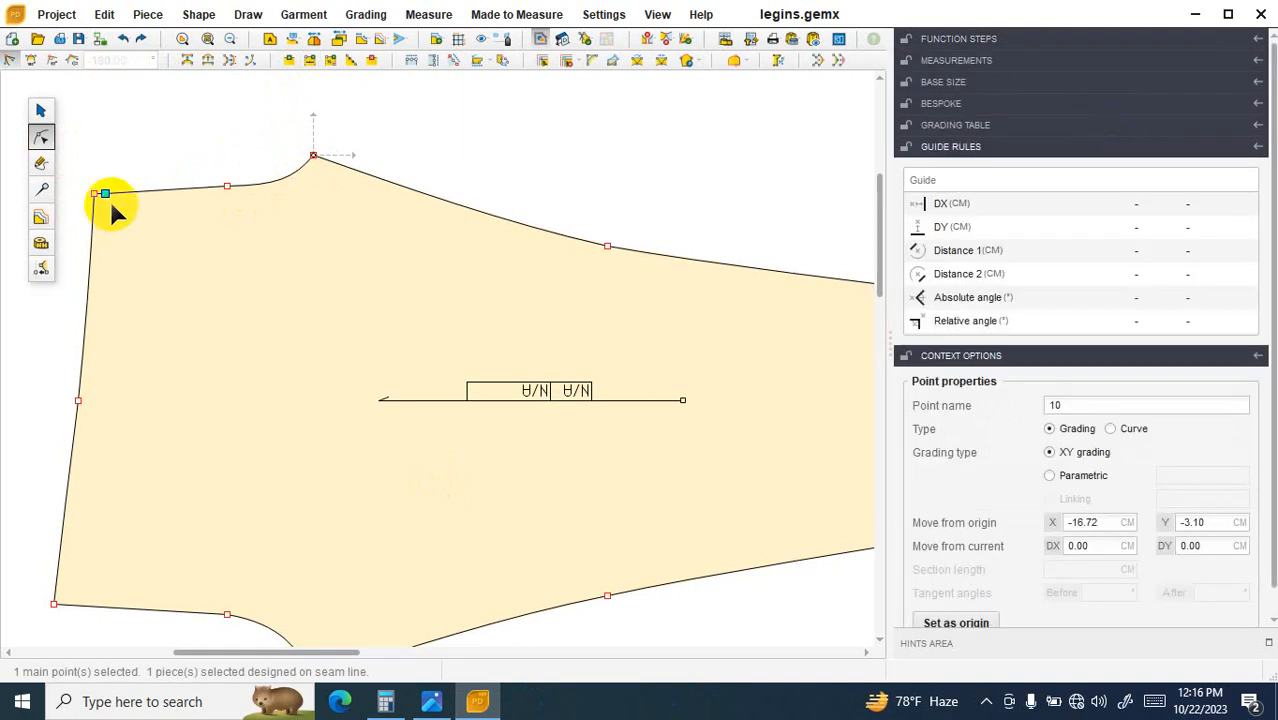
Step: Delete the protruding upper waist corner point and straighten the waist edge between the new point and the middle waist point
{"action": "scroll", "coordinate": [85, 200], "scroll_direction": "up", "scroll_amount": 3}
{"action": "left_click", "coordinate": [95, 192]}
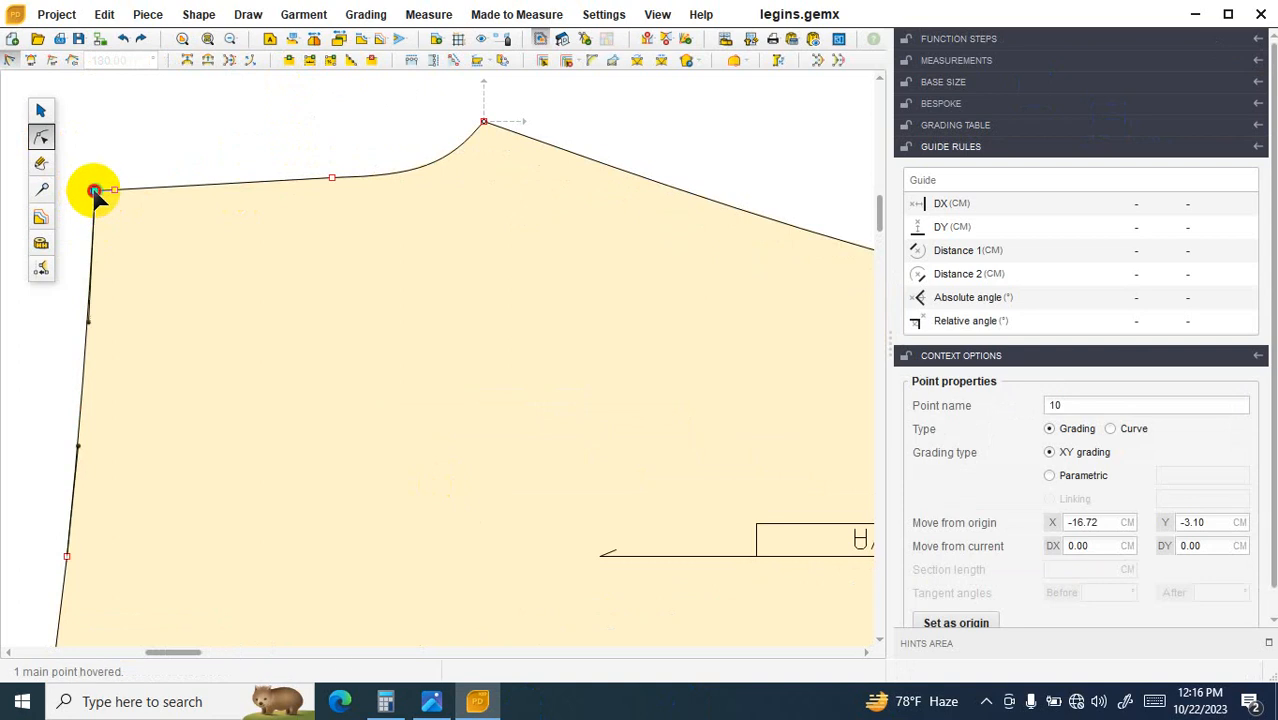
{"action": "key", "text": "Delete"}
{"action": "scroll", "coordinate": [127, 326], "scroll_direction": "down", "scroll_amount": 1}
{"action": "left_click", "coordinate": [78, 313]}
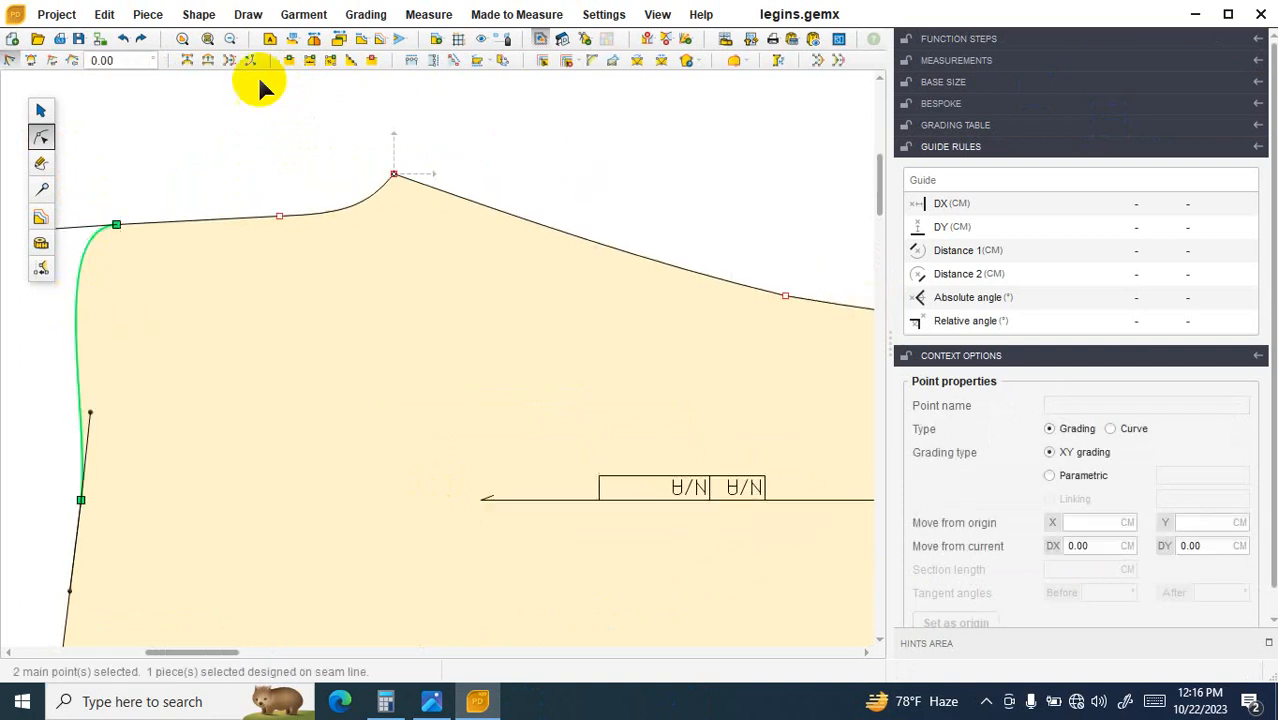
{"action": "left_click", "coordinate": [207, 60]}
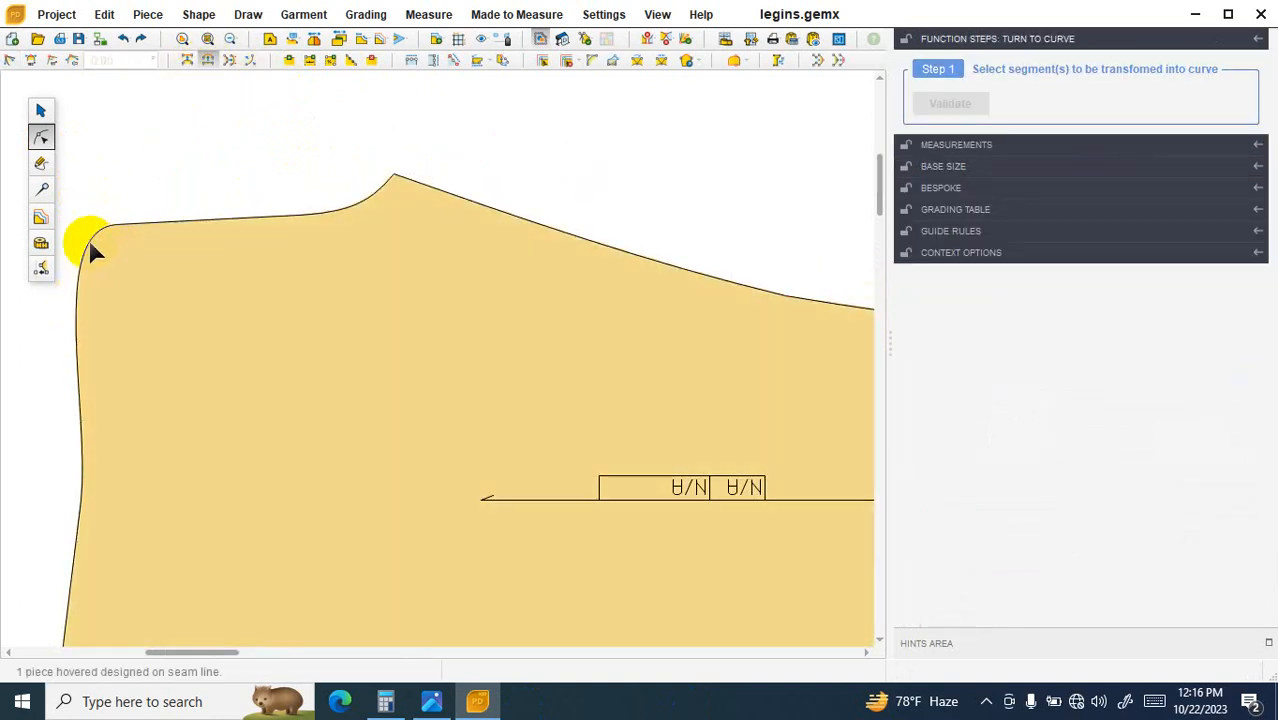
{"action": "left_click", "coordinate": [84, 262]}
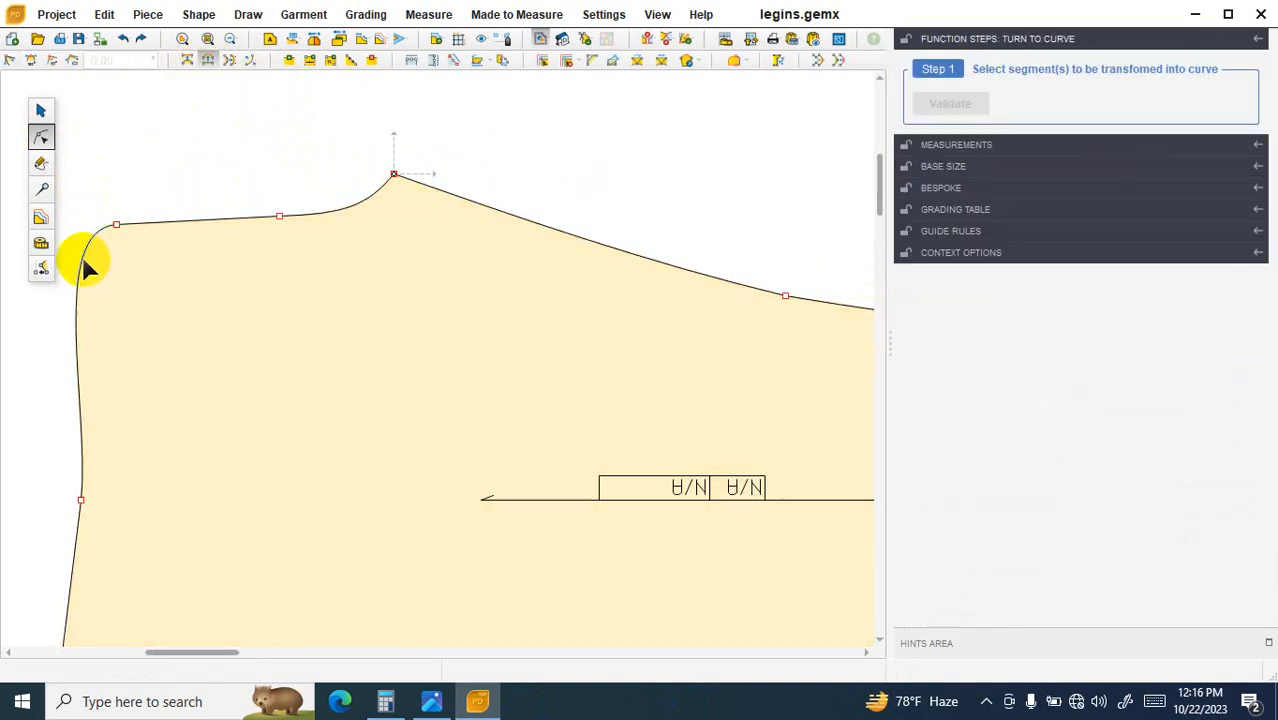
{"action": "left_click", "coordinate": [193, 62]}
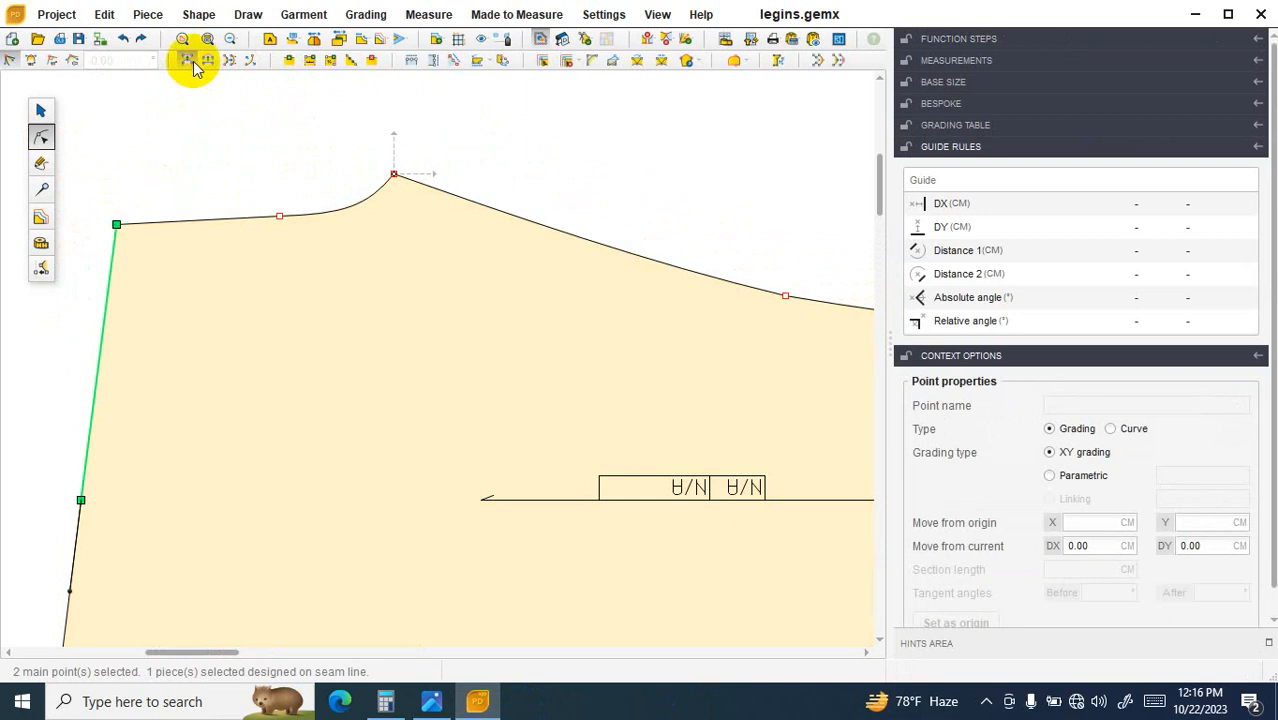
Step: Curve the upper waist edge slightly inward by adjusting the tangent handle at the new upper waist corner
{"action": "scroll", "coordinate": [108, 353], "scroll_direction": "up", "scroll_amount": 1}
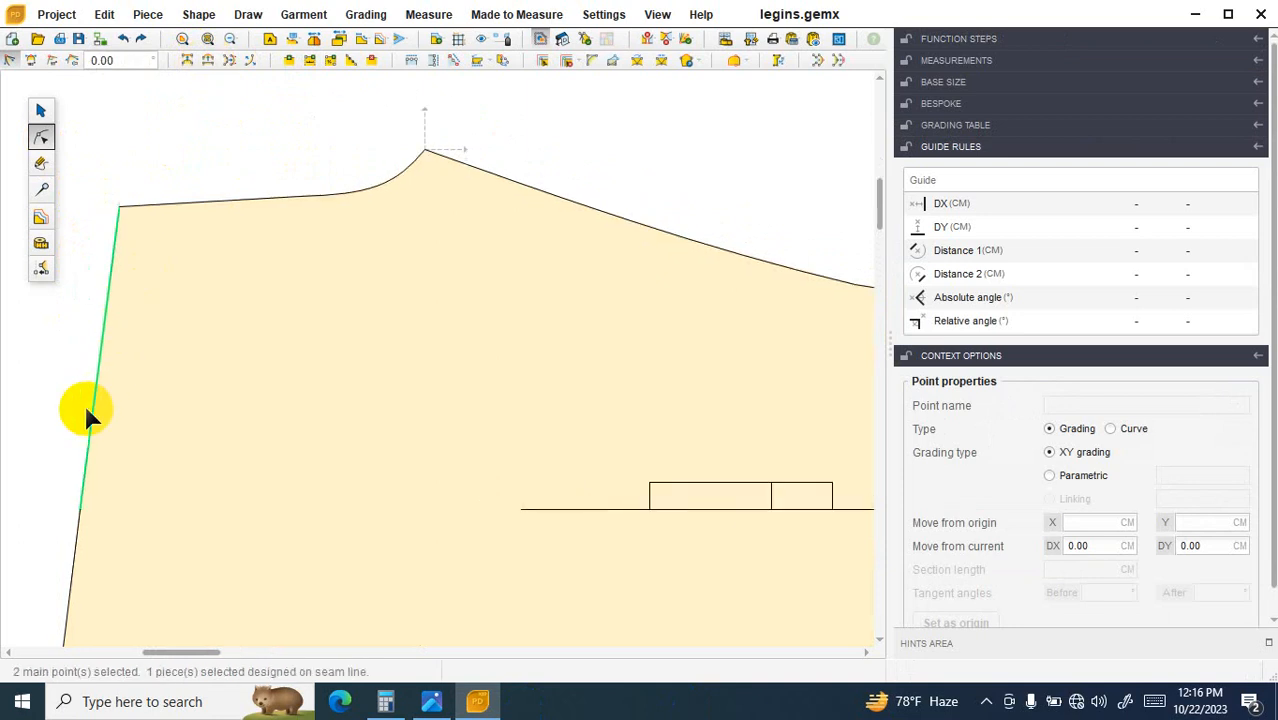
{"action": "left_click", "coordinate": [109, 316]}
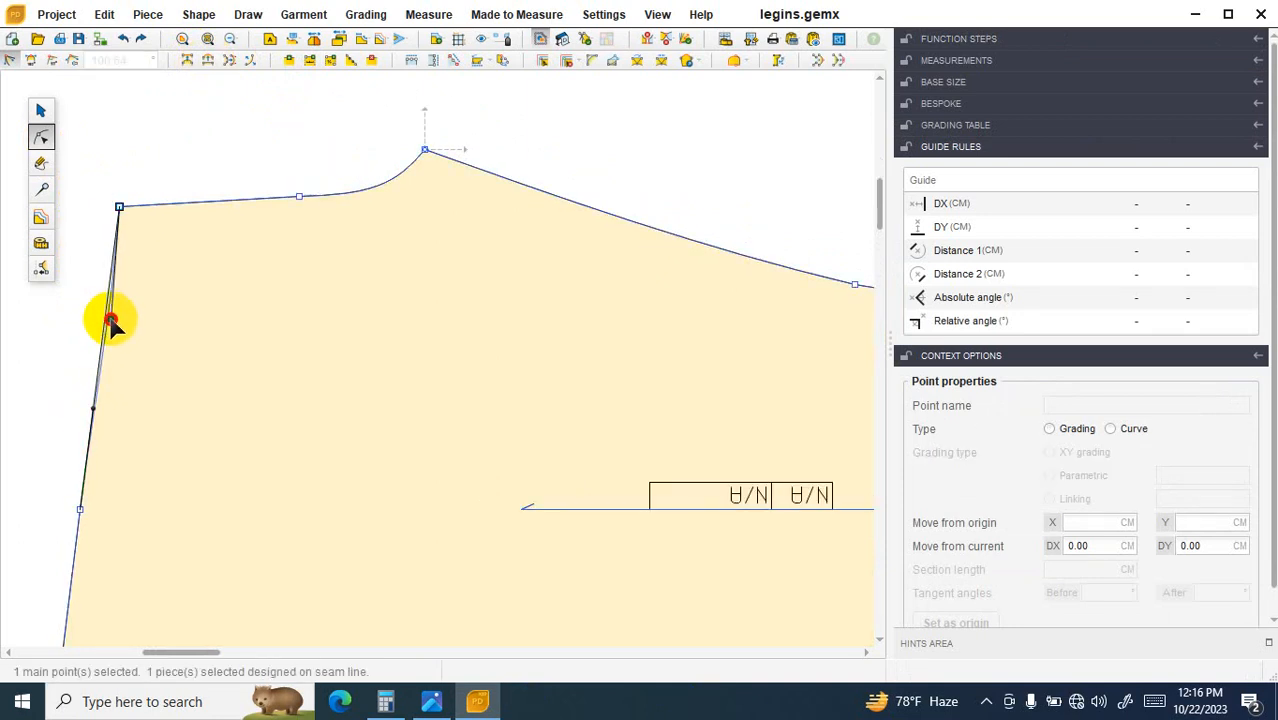
{"action": "left_click_drag", "start_coordinate": [112, 321], "coordinate": [112, 321]}
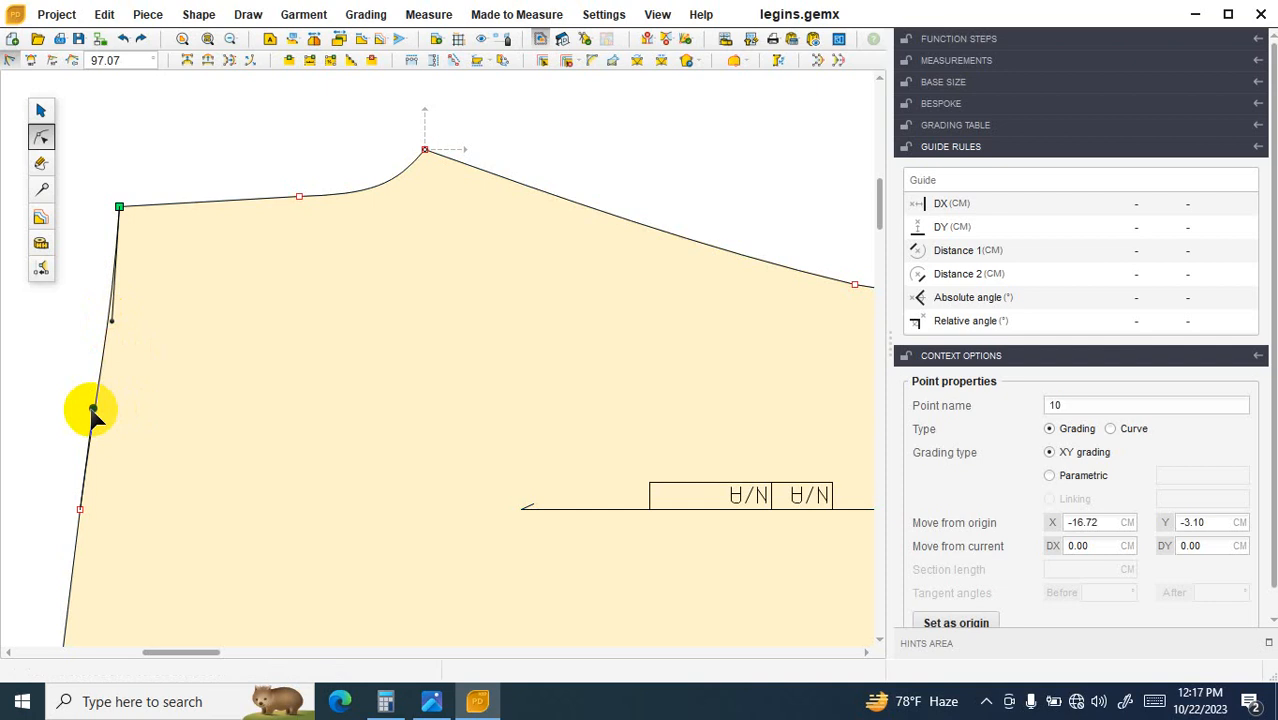
Step: Try to reshape the upper waist edge with the tangent handle near the middle waist point, and undo the adjustment
{"action": "left_click_drag", "start_coordinate": [93, 408], "coordinate": [89, 397]}
{"action": "left_click", "coordinate": [189, 403]}
{"action": "scroll", "coordinate": [190, 403], "scroll_direction": "down", "scroll_amount": 2}
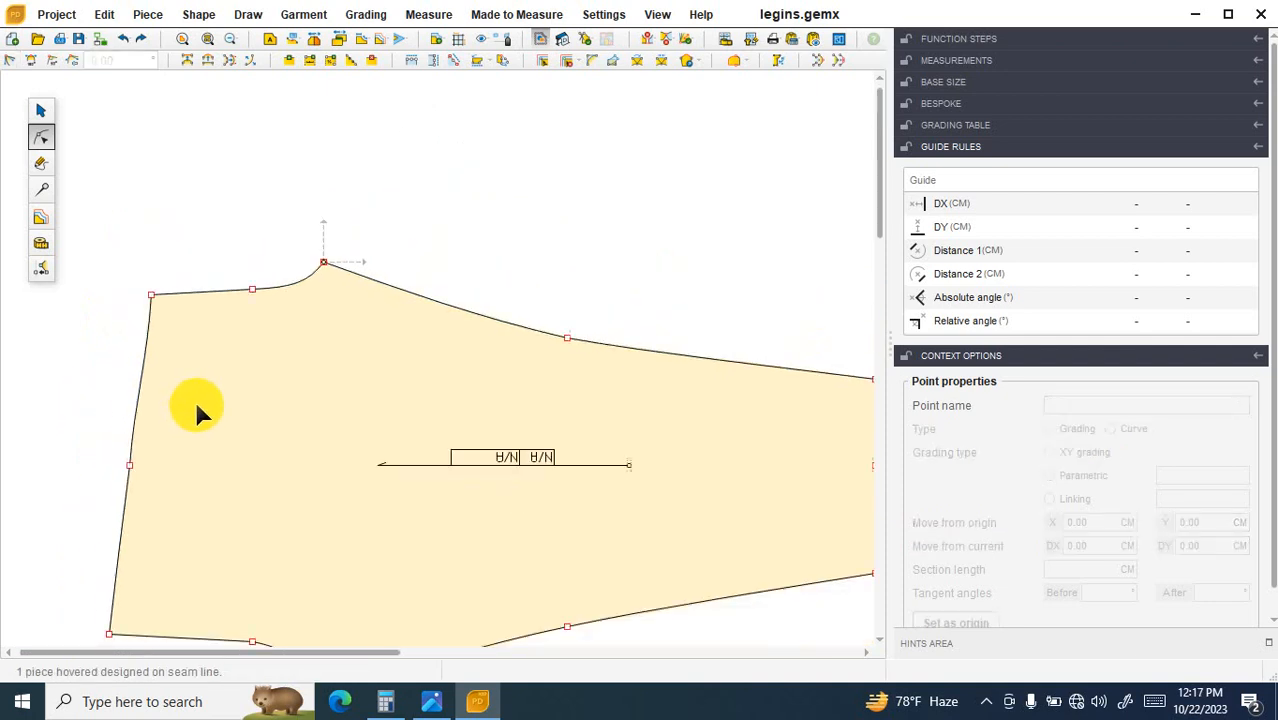
{"action": "left_click", "coordinate": [123, 38]}
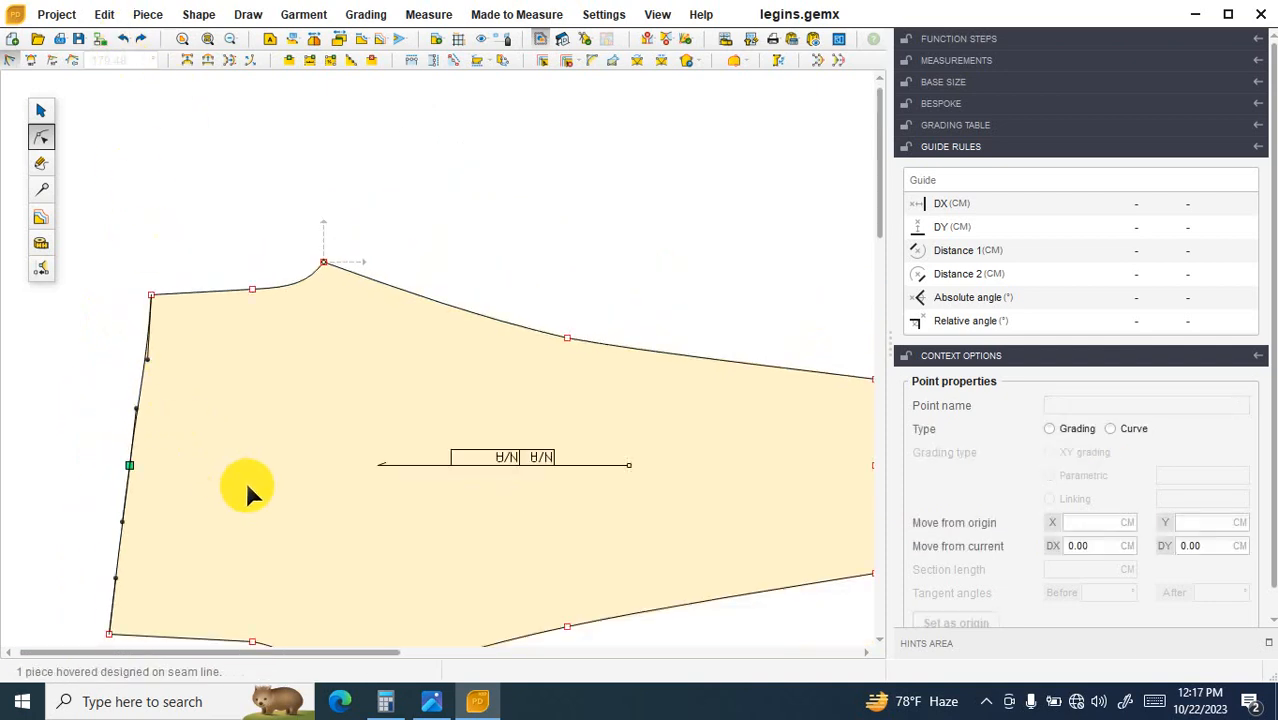
Step: Save the leggings pattern file, accepting the demo-version format
{"action": "scroll", "coordinate": [174, 428], "scroll_direction": "up", "scroll_amount": 2}
{"action": "left_click", "coordinate": [78, 40]}
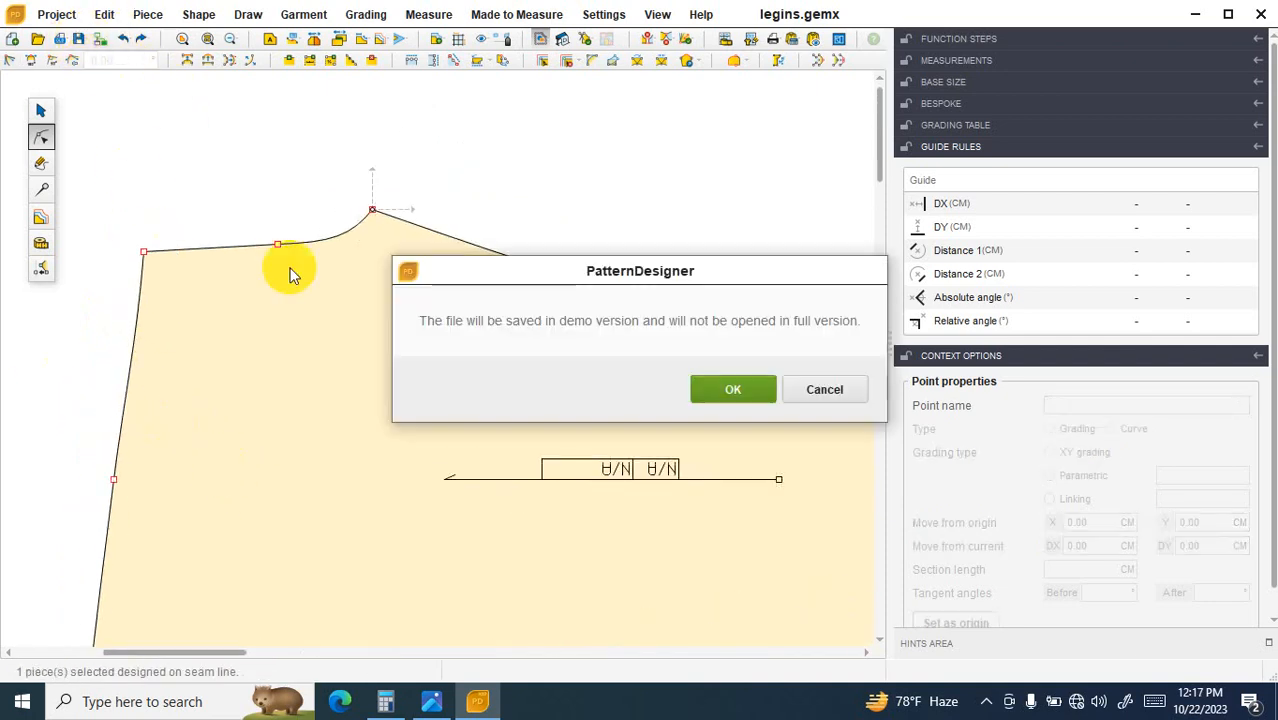
{"action": "left_click", "coordinate": [740, 403]}
Step: Select the middle waist point and check the waist measurements in the size chart
{"action": "scroll", "coordinate": [110, 478], "scroll_direction": "up", "scroll_amount": 1}
{"action": "left_click", "coordinate": [111, 476]}
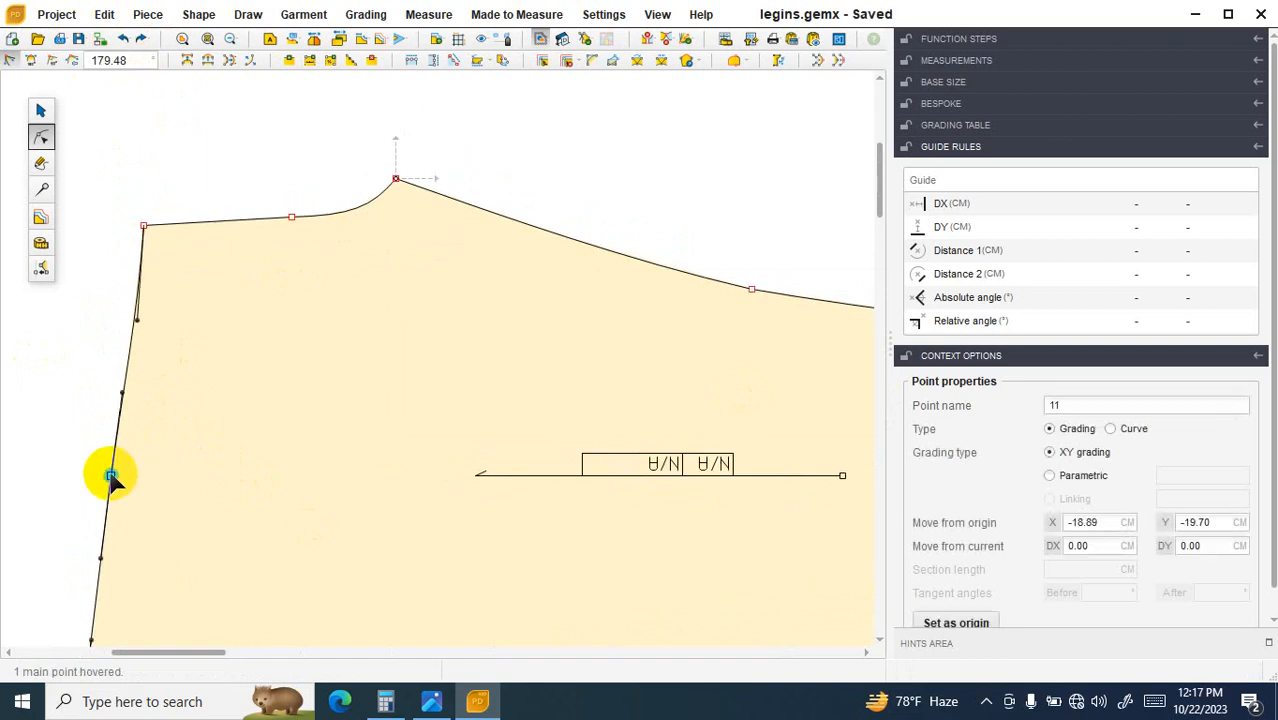
{"action": "left_click", "coordinate": [431, 701]}
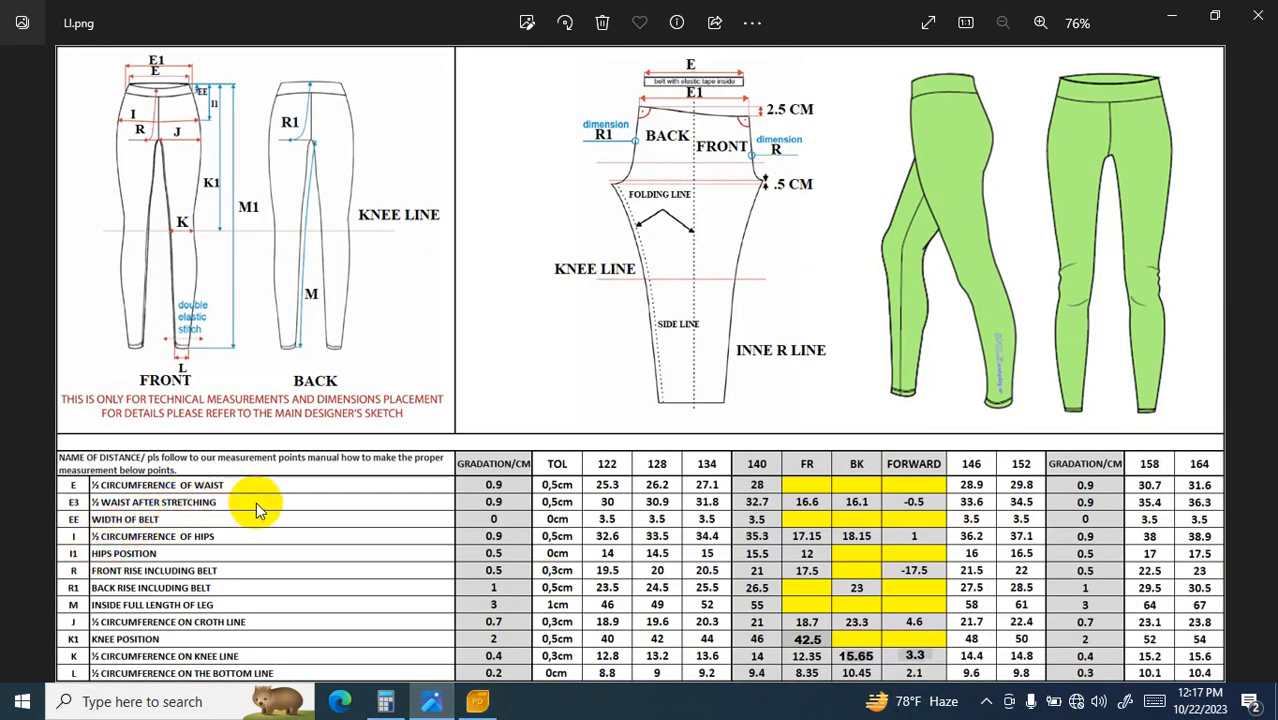
{"action": "left_click", "coordinate": [478, 701]}
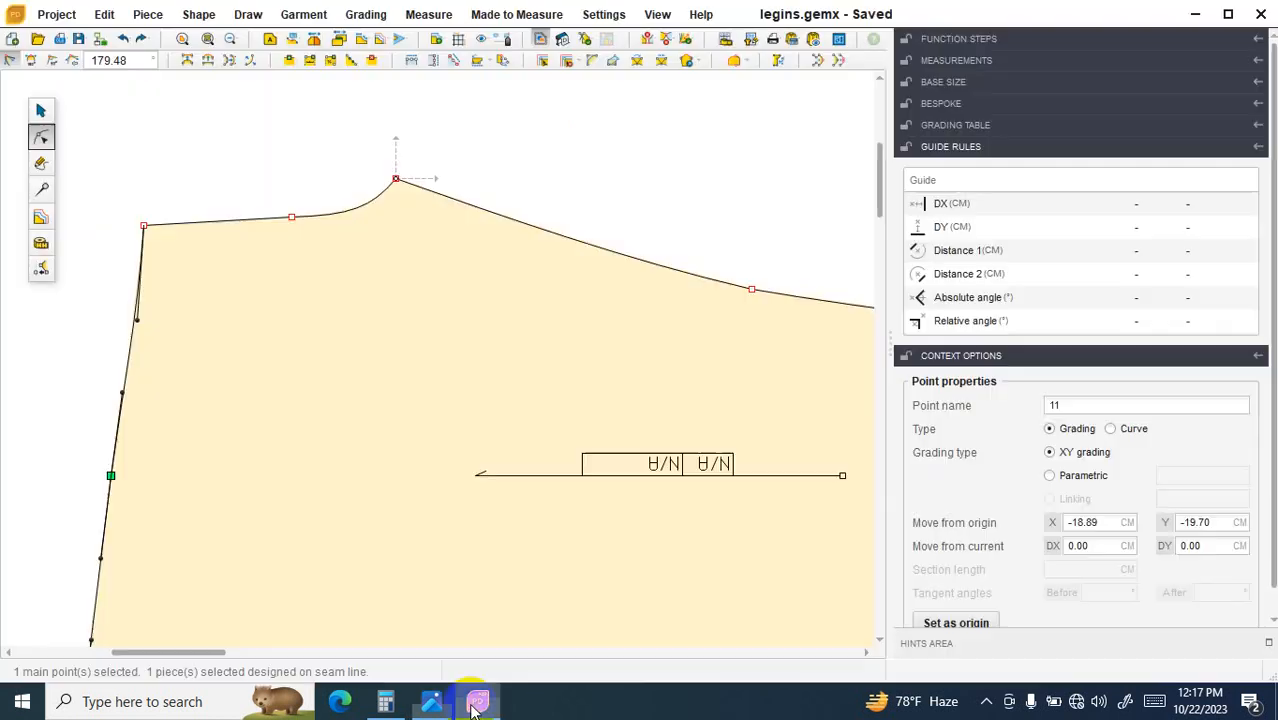
Step: Create a new point on the upper waist edge, 16.6 cm from the middle waist point
{"action": "left_click", "coordinate": [109, 477]}
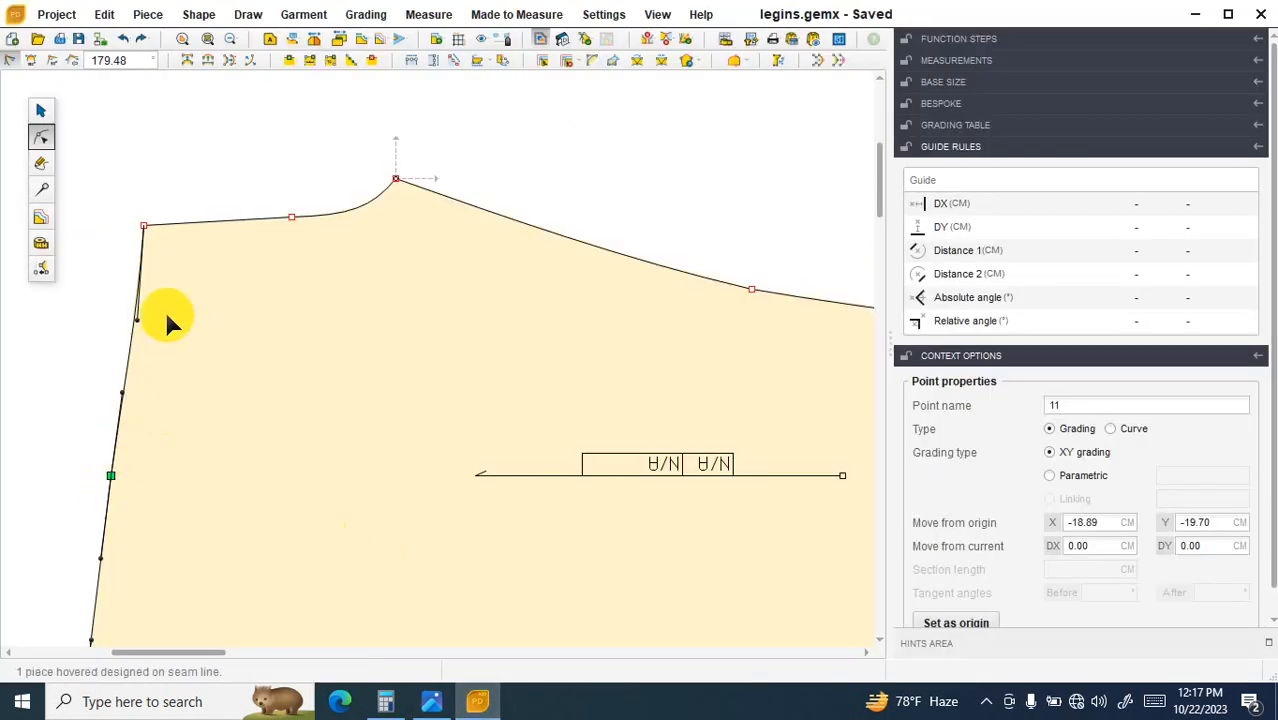
{"action": "left_click", "coordinate": [313, 61]}
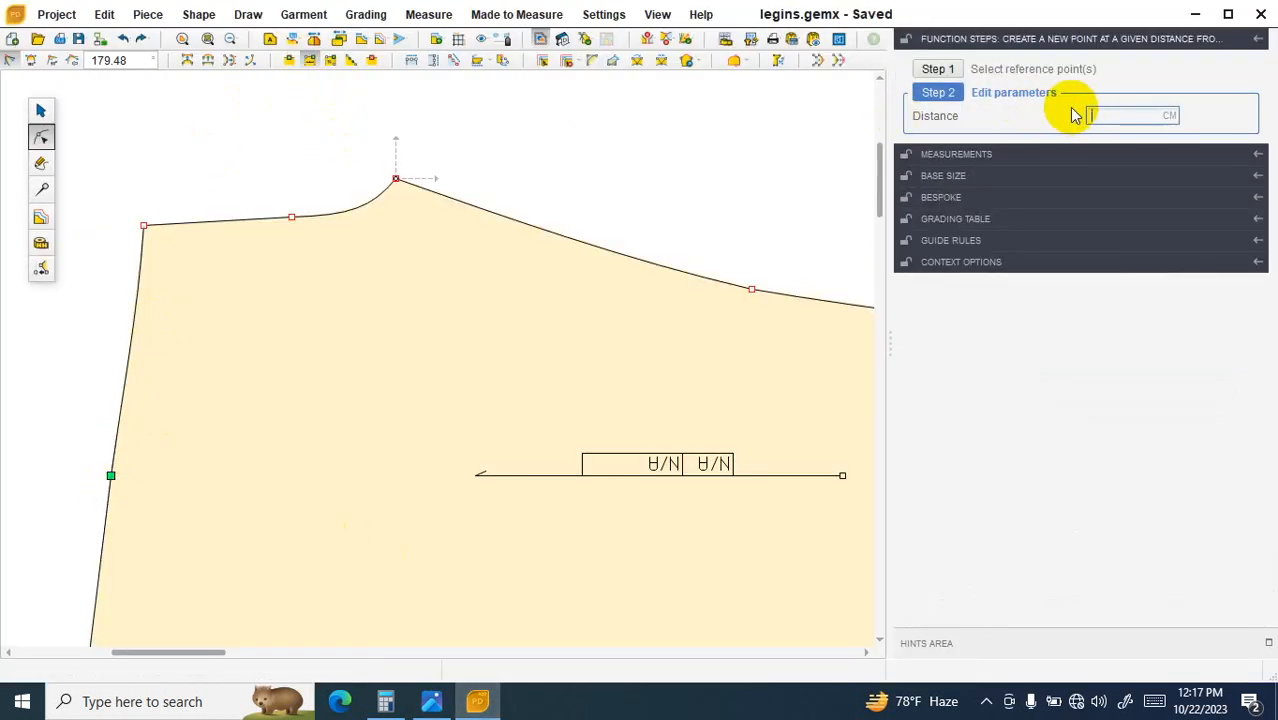
{"action": "type", "text": "16.6"}
{"action": "key", "text": "Return"}
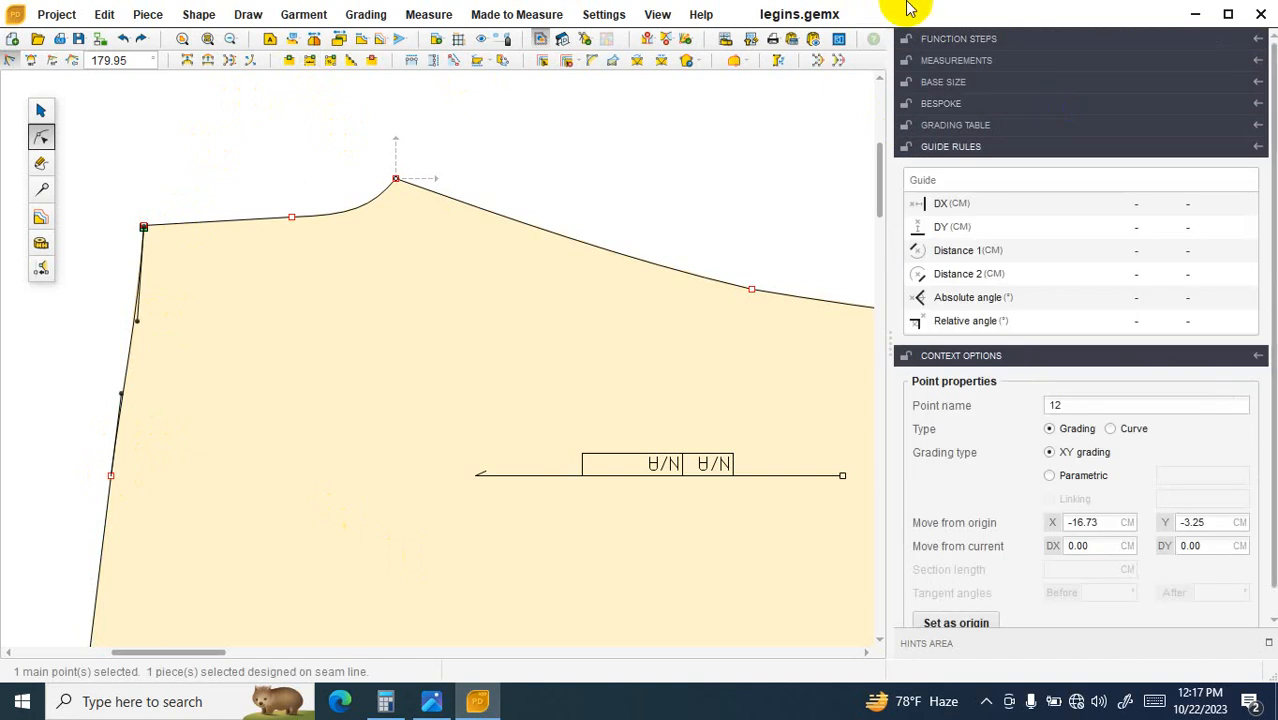
Step: Delete the old upper waist corner point and straighten the adjoining front rise segment
{"action": "scroll", "coordinate": [143, 235], "scroll_direction": "up", "scroll_amount": 5}
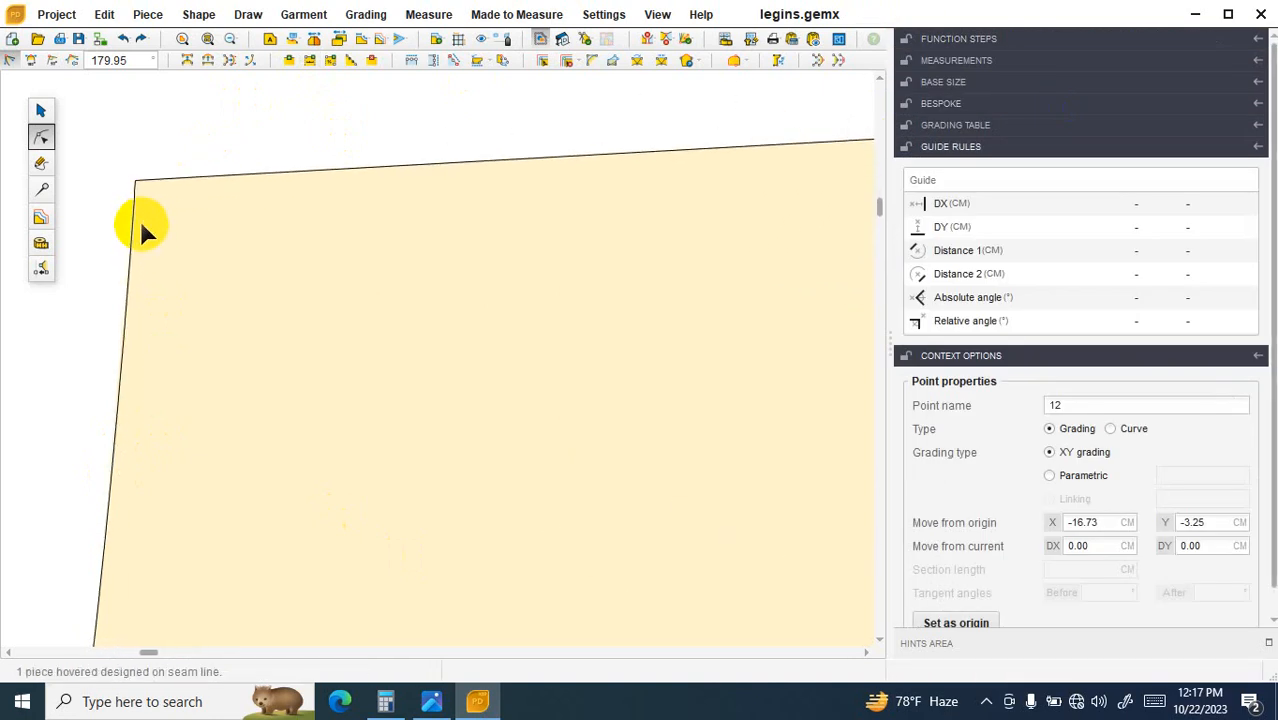
{"action": "left_click", "coordinate": [137, 187]}
{"action": "key", "text": "Delete"}
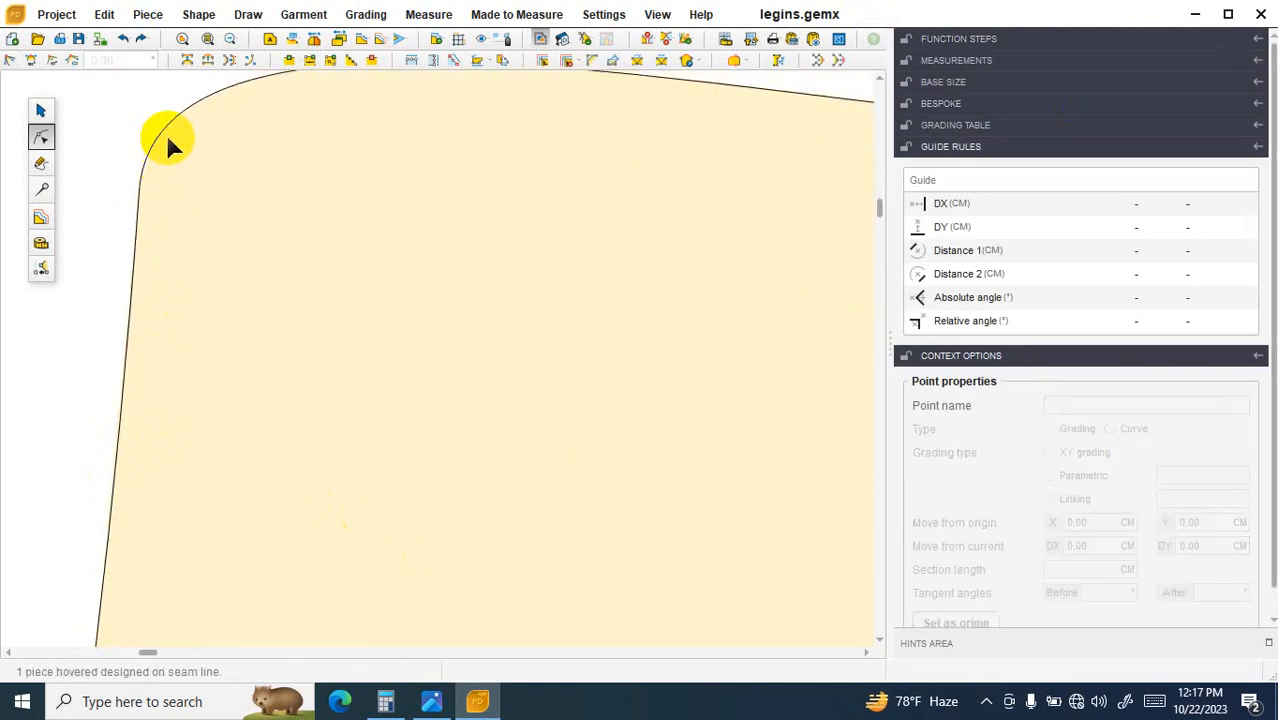
{"action": "left_click", "coordinate": [165, 131]}
{"action": "left_click", "coordinate": [187, 60]}
{"action": "scroll", "coordinate": [220, 248], "scroll_direction": "down", "scroll_amount": 4}
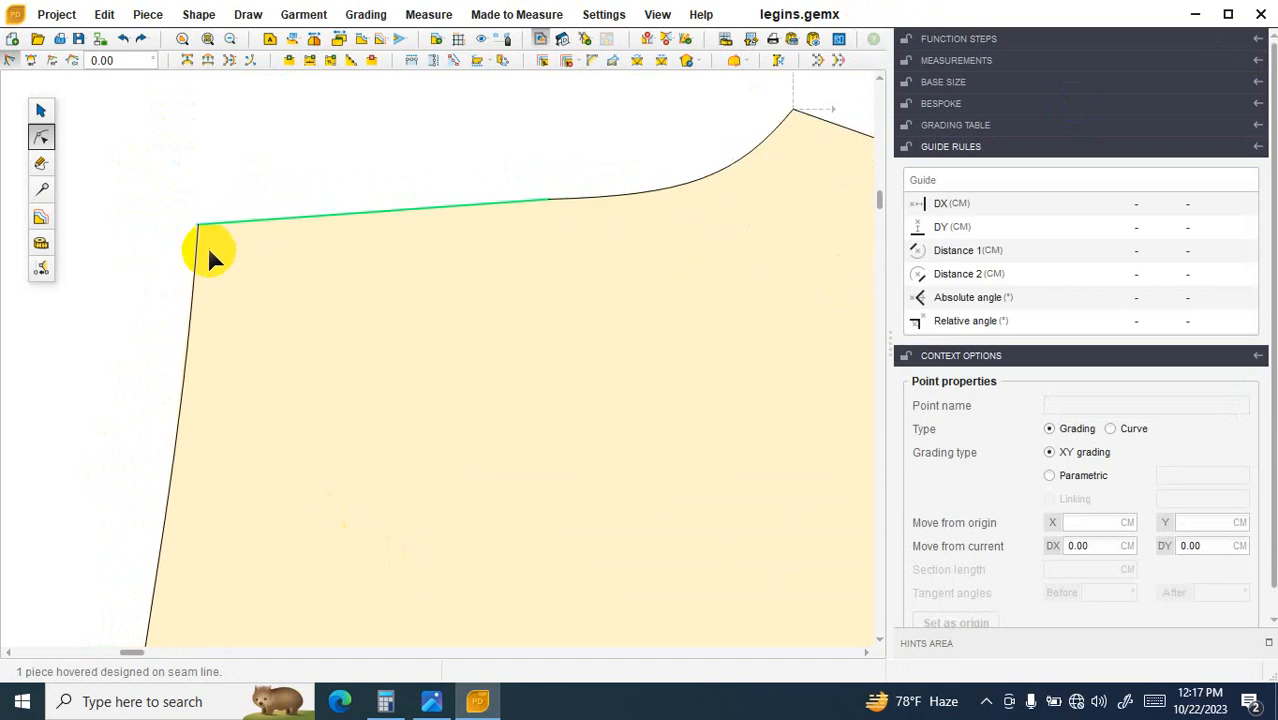
Step: Reshape the front crotch curve slightly inward, between the straight front rise segment and the crotch point
{"action": "left_click", "coordinate": [300, 218]}
{"action": "scroll", "coordinate": [599, 190], "scroll_direction": "up", "scroll_amount": 1}
{"action": "scroll", "coordinate": [603, 210], "scroll_direction": "up", "scroll_amount": 2}
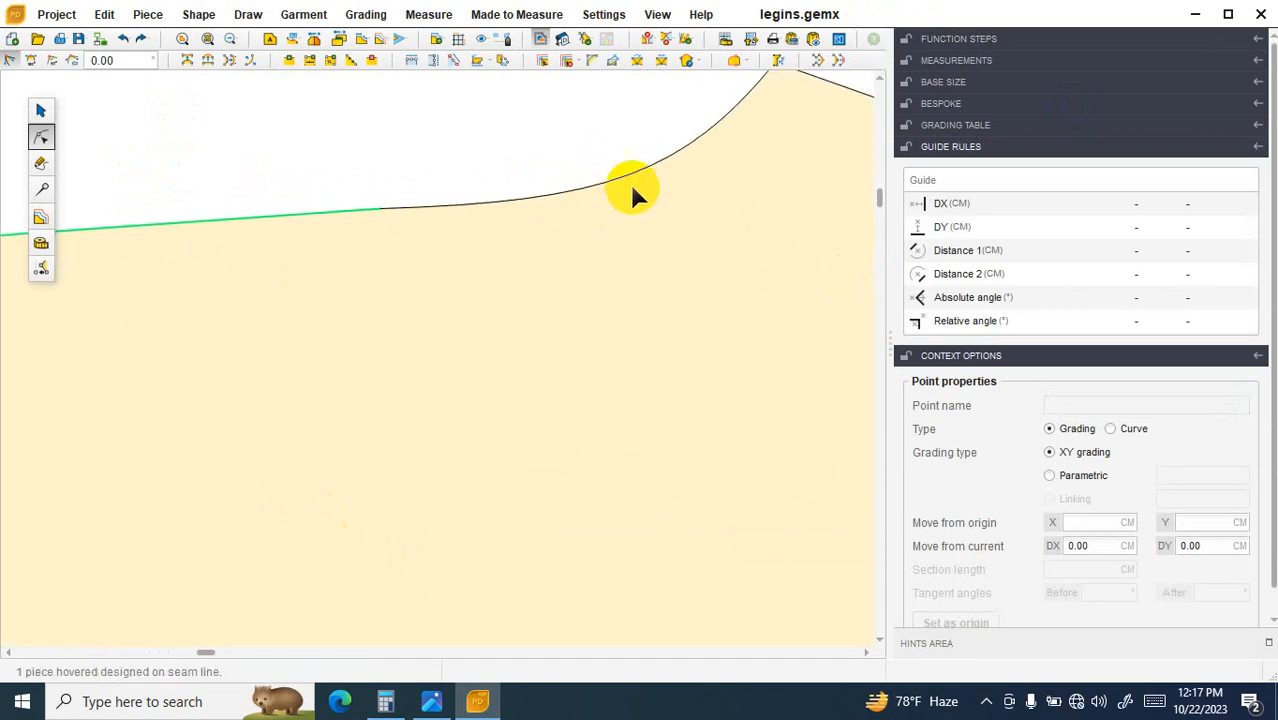
{"action": "left_click", "coordinate": [633, 178]}
{"action": "mouse_move", "coordinate": [633, 178]}
{"action": "left_mouse_down"}
{"action": "mouse_move", "coordinate": [605, 205]}
{"action": "mouse_move", "coordinate": [619, 186]}
{"action": "left_mouse_up"}
{"action": "left_click", "coordinate": [609, 240]}
{"action": "scroll", "coordinate": [516, 268], "scroll_direction": "down", "scroll_amount": 4}
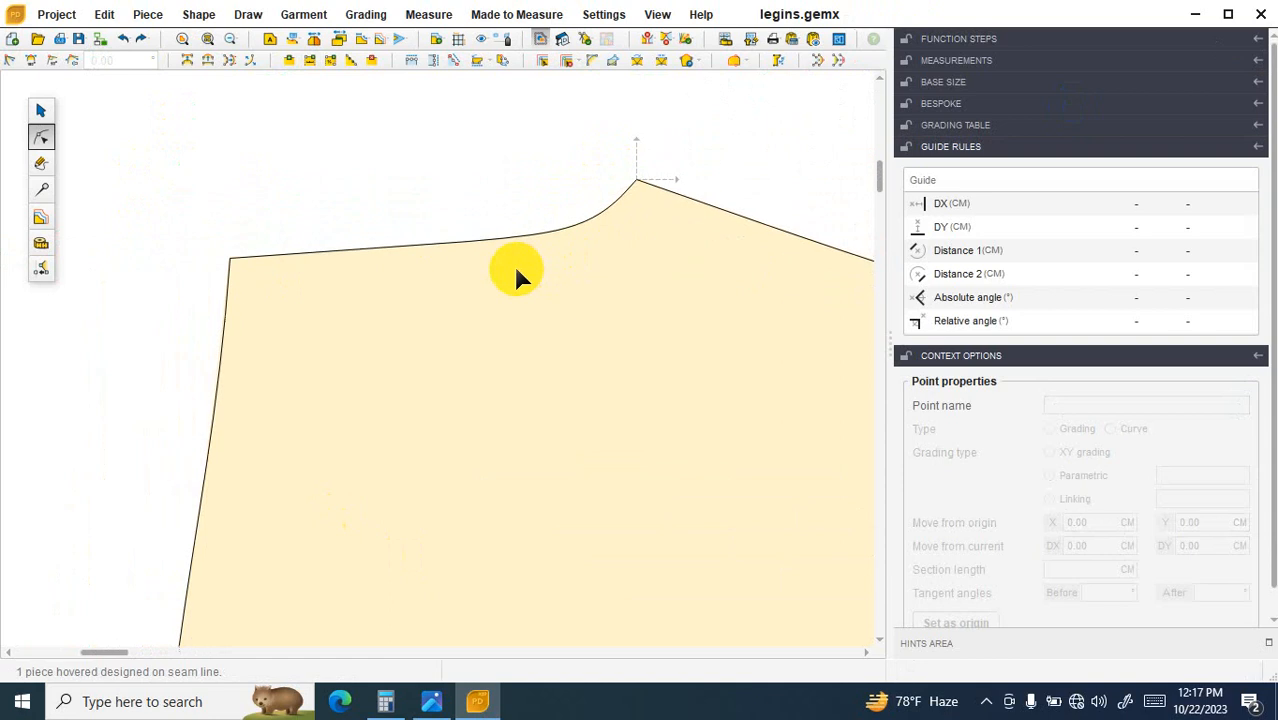
Step: Measure the front rise perimeter from the upper waist corner to the front crotch point
{"action": "left_click", "coordinate": [42, 243]}
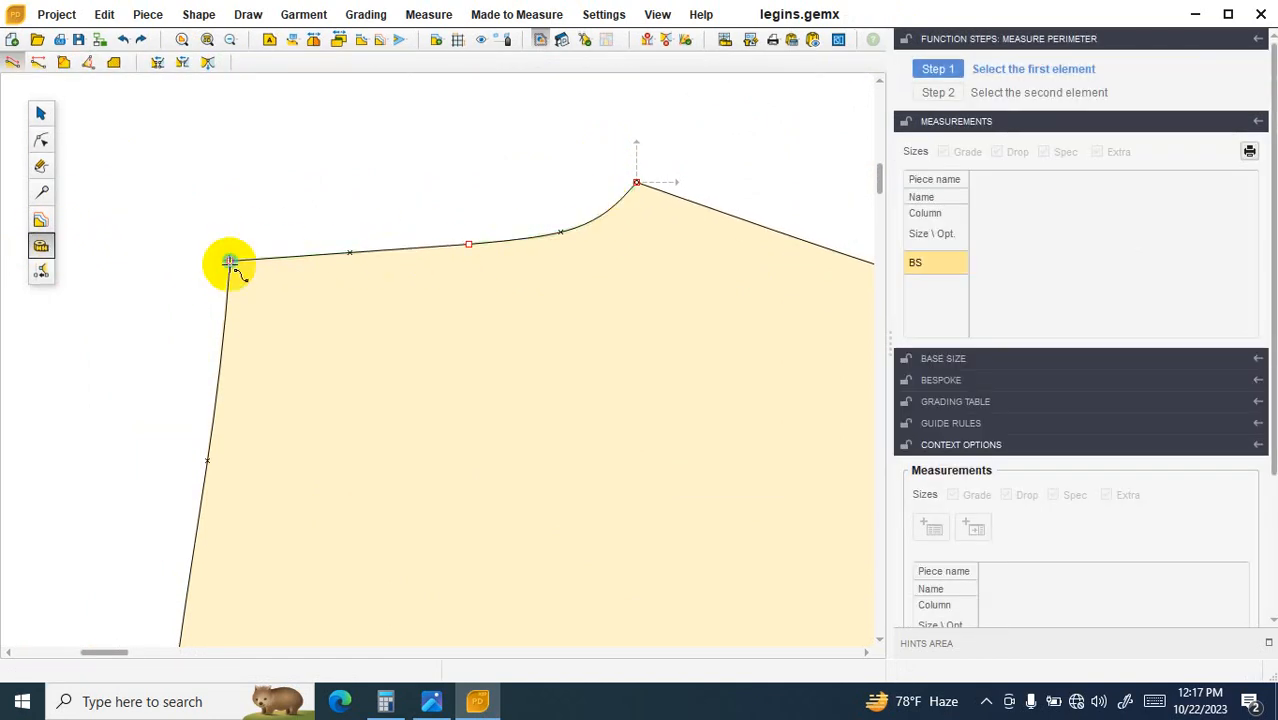
{"action": "left_click", "coordinate": [230, 262]}
{"action": "left_click", "coordinate": [636, 183]}
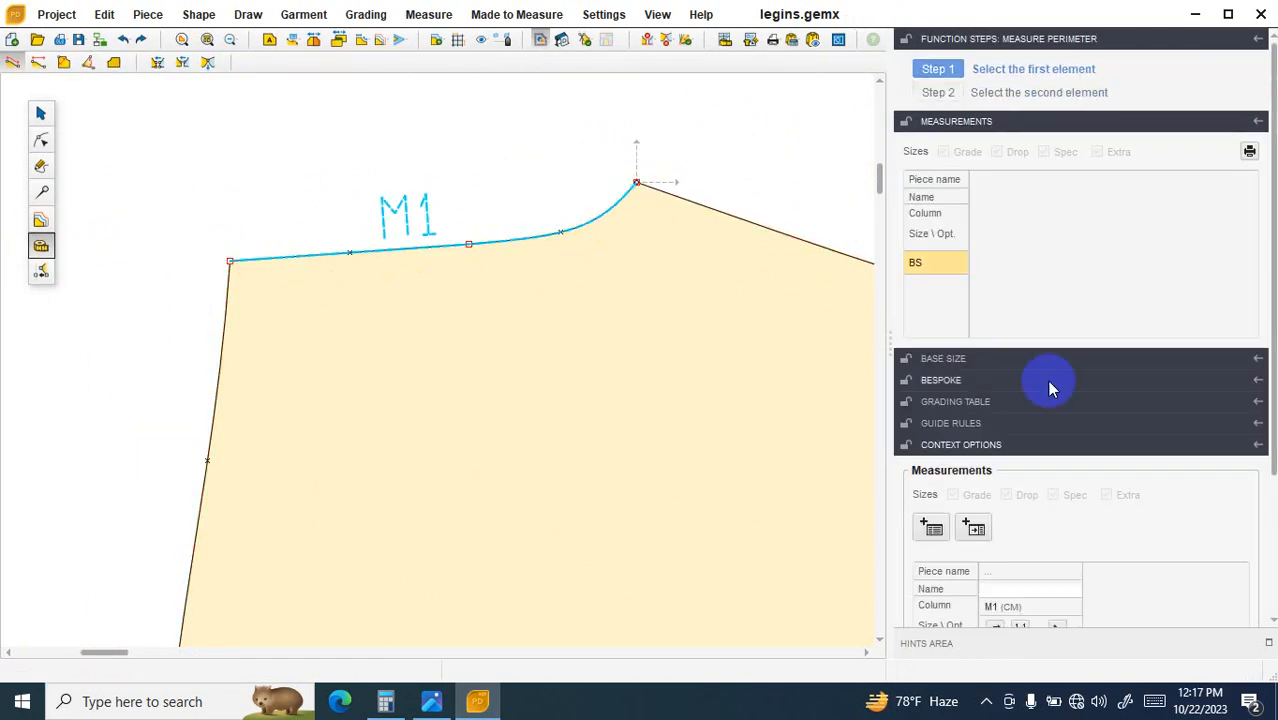
{"action": "left_click_drag", "start_coordinate": [1273, 358], "coordinate": [1271, 417]}
{"action": "scroll", "coordinate": [536, 414], "scroll_direction": "down", "scroll_amount": 1}
{"action": "scroll", "coordinate": [536, 414], "scroll_direction": "down", "scroll_amount": 3}
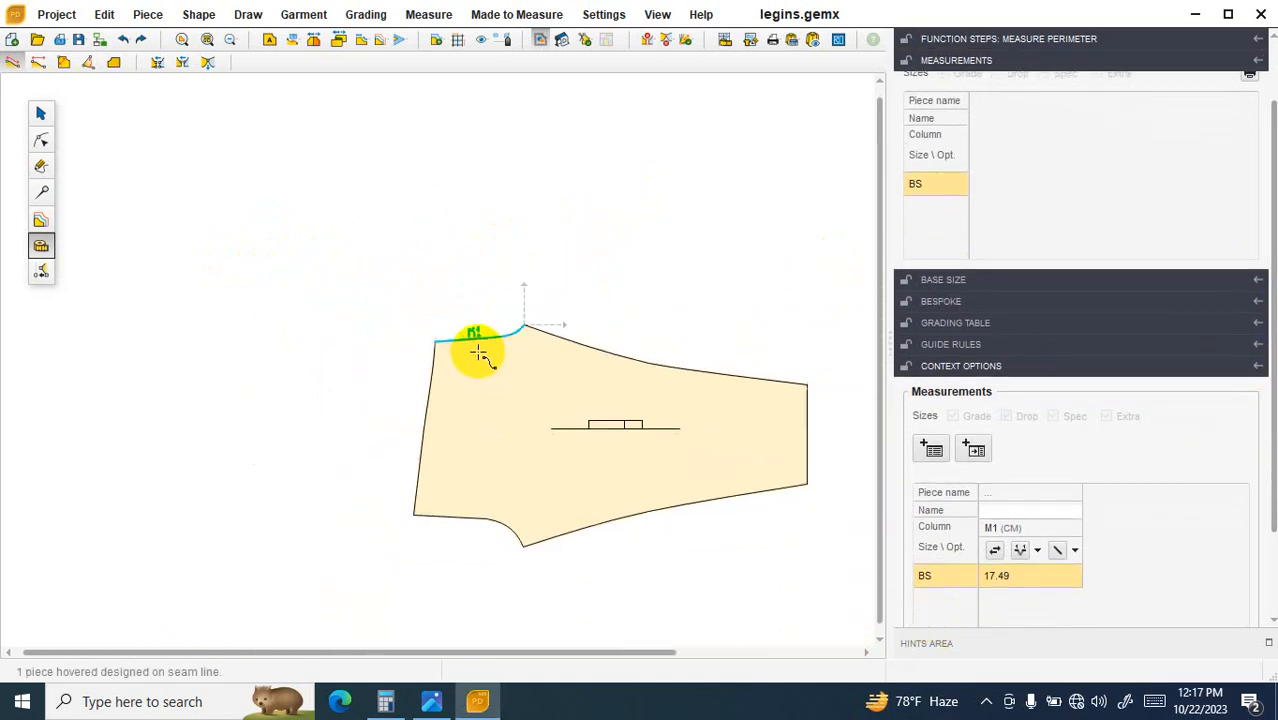
Step: Measure the back rise perimeter from the back crotch point to the lower waist corner
{"action": "scroll", "coordinate": [533, 522], "scroll_direction": "up", "scroll_amount": 3}
{"action": "left_click", "coordinate": [506, 576]}
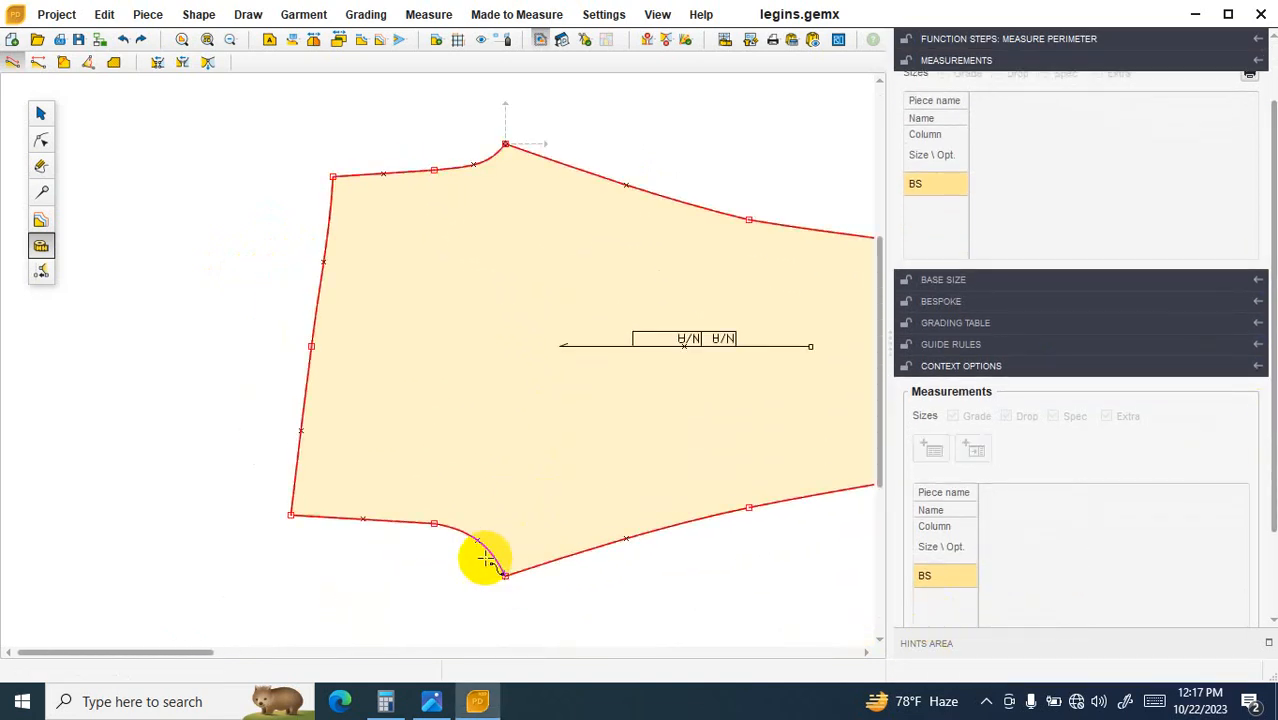
{"action": "left_click", "coordinate": [290, 515]}
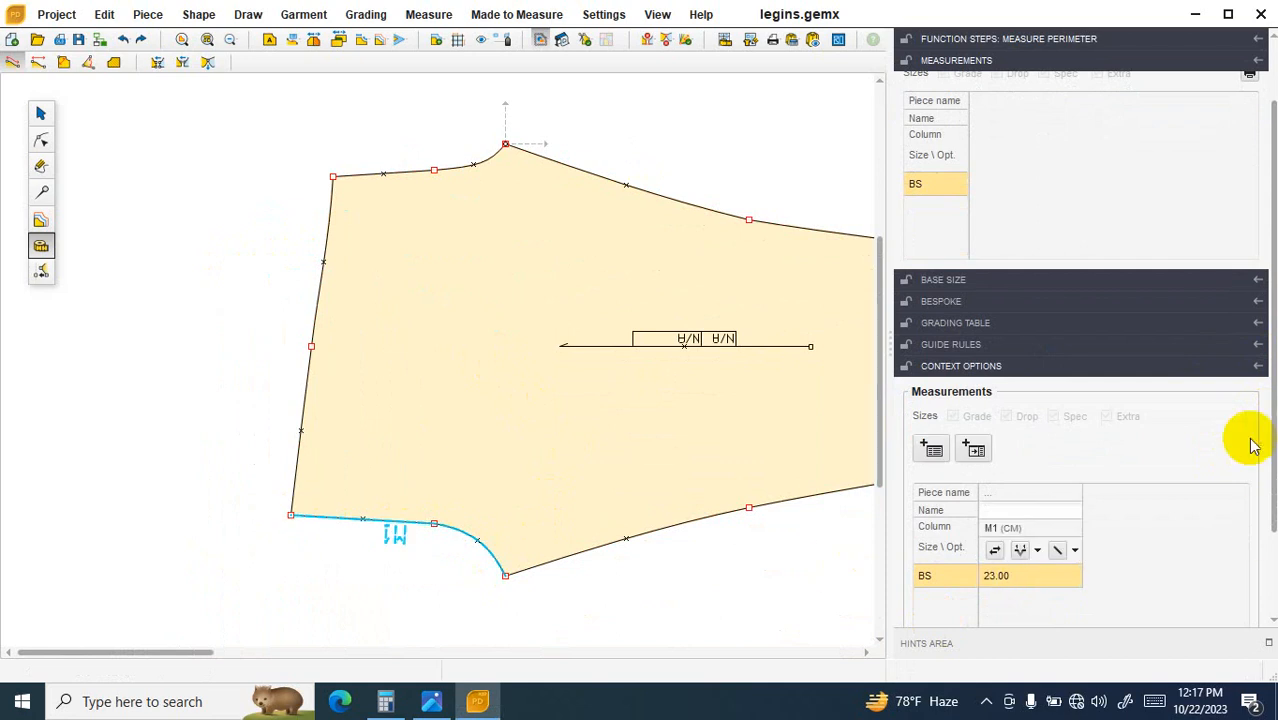
{"action": "scroll", "coordinate": [508, 451], "scroll_direction": "down", "scroll_amount": 3}
{"action": "scroll", "coordinate": [633, 523], "scroll_direction": "up", "scroll_amount": 2}
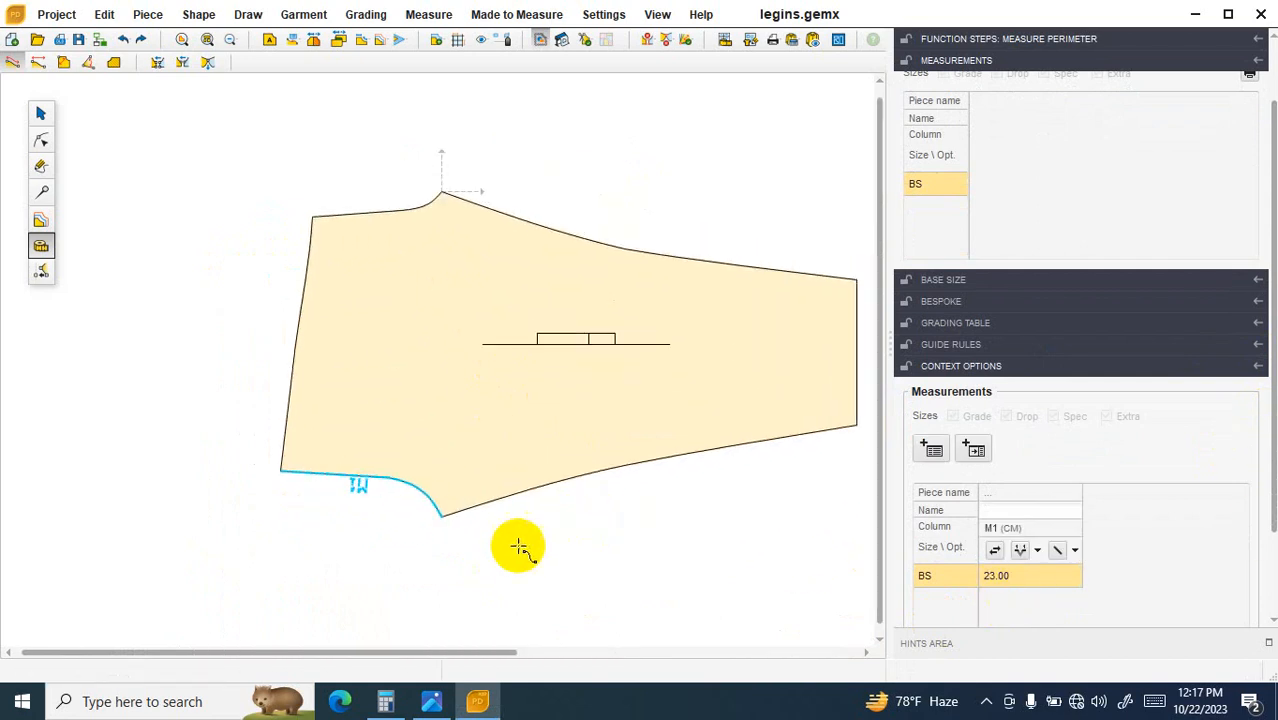
Step: Measure the back and front inseam perimeters between the hem corners and the crotch points
{"action": "scroll", "coordinate": [729, 463], "scroll_direction": "down", "scroll_amount": 1}
{"action": "left_click", "coordinate": [825, 434]}
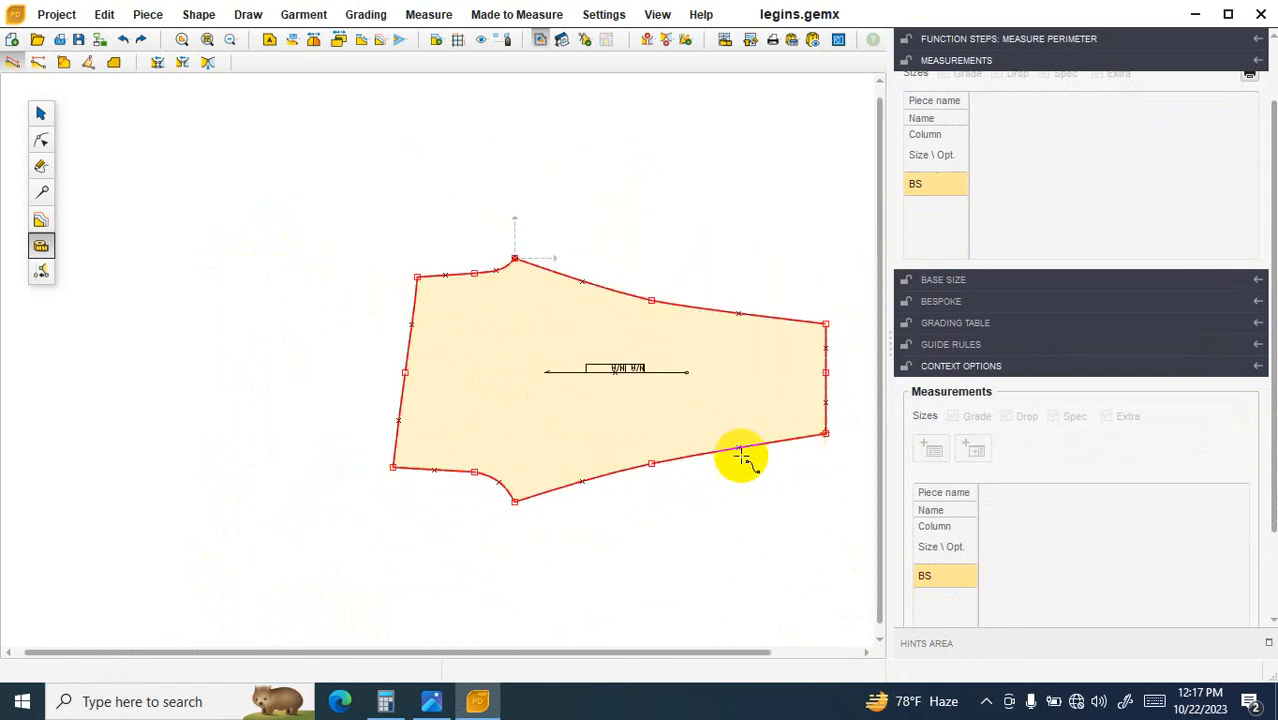
{"action": "left_click", "coordinate": [514, 502]}
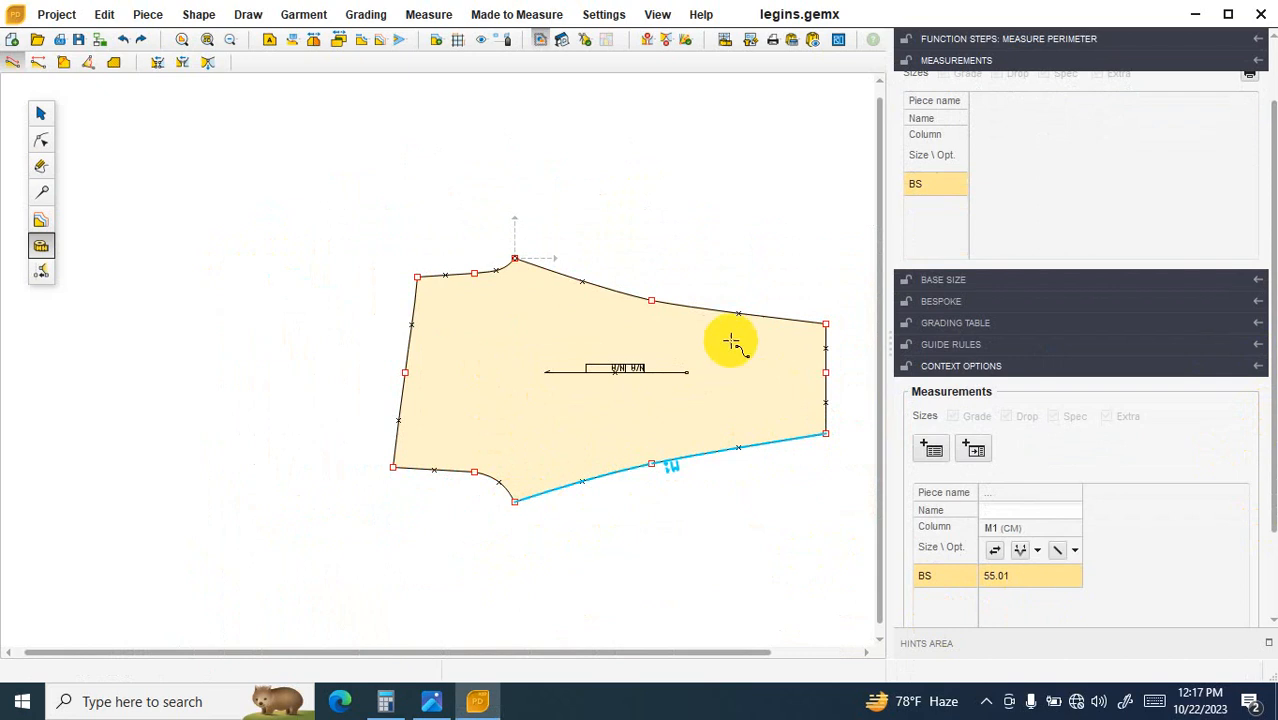
{"action": "left_click", "coordinate": [514, 258]}
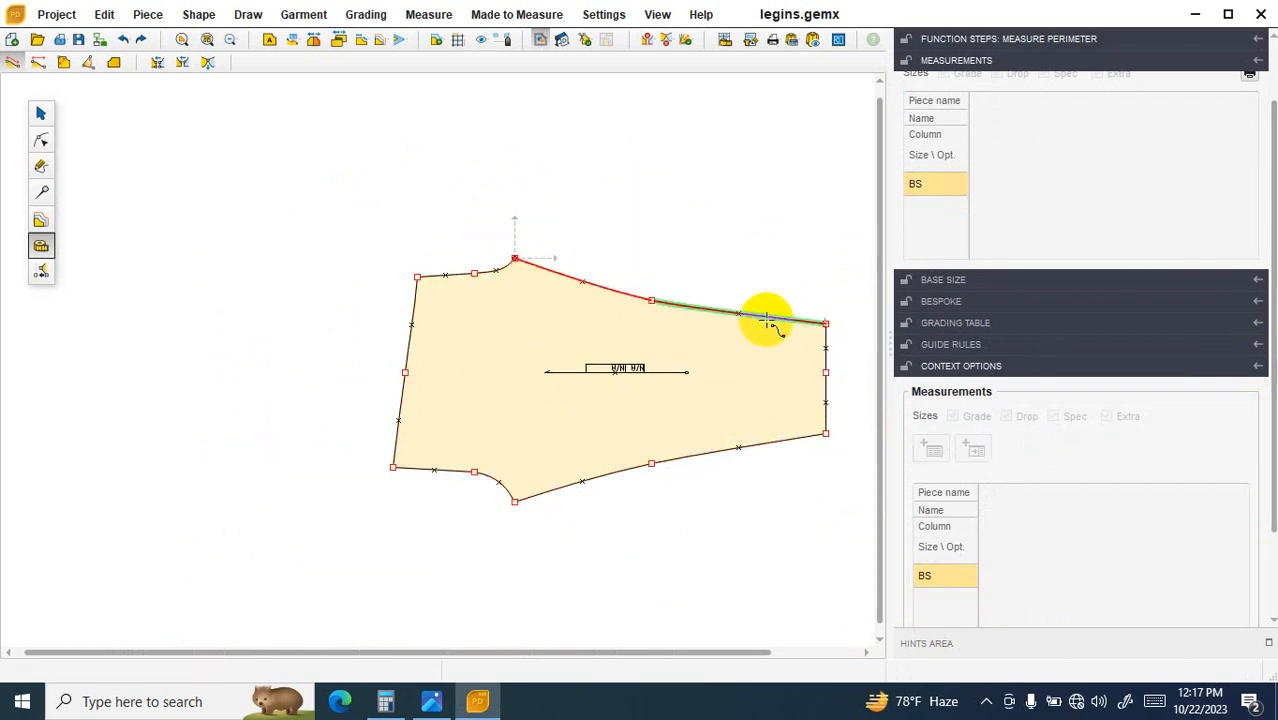
{"action": "left_click", "coordinate": [825, 323]}
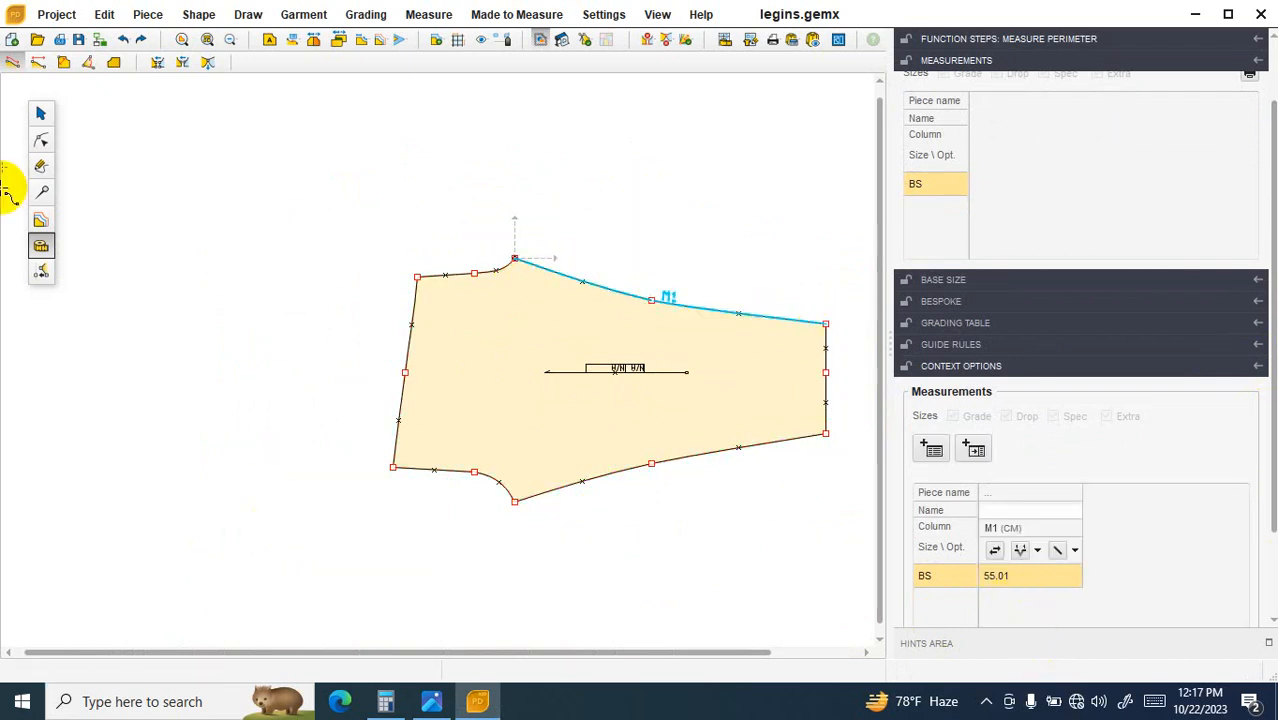
Step: Save the corrected leggings pattern file, accepting the demo-version format
{"action": "left_click", "coordinate": [79, 40]}
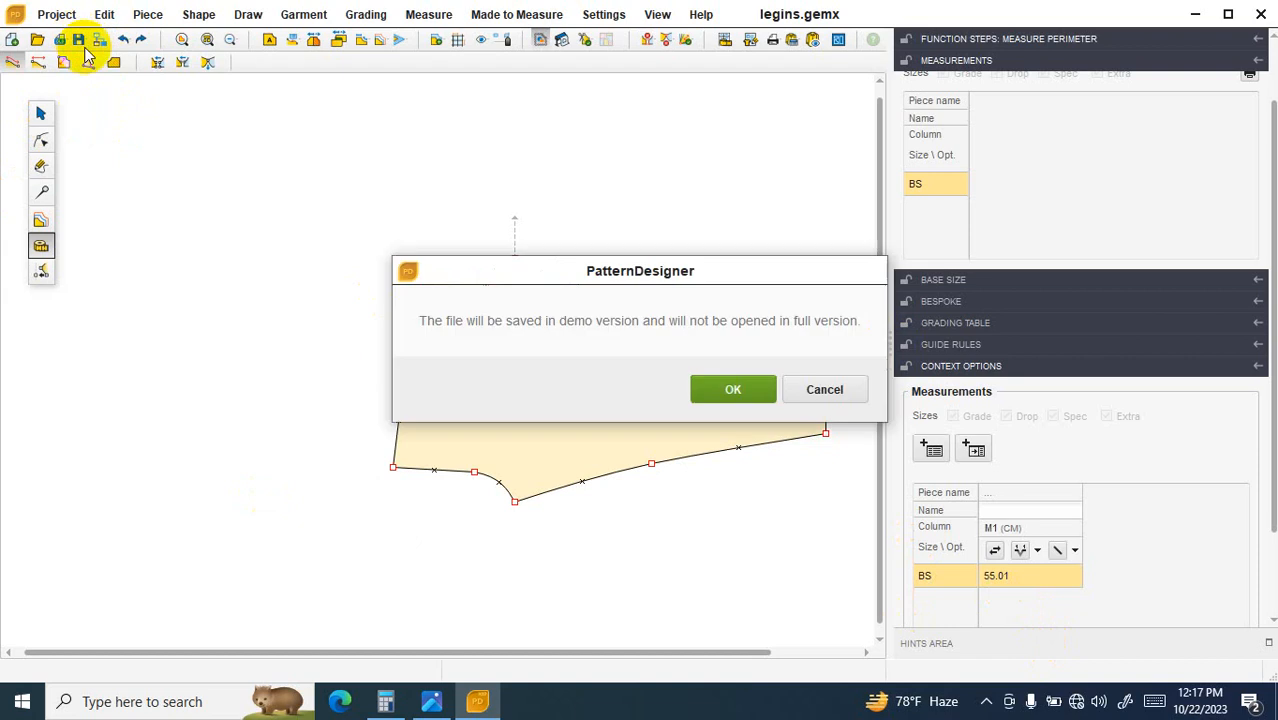
{"action": "left_click", "coordinate": [705, 390]}
{"action": "left_click", "coordinate": [79, 40]}
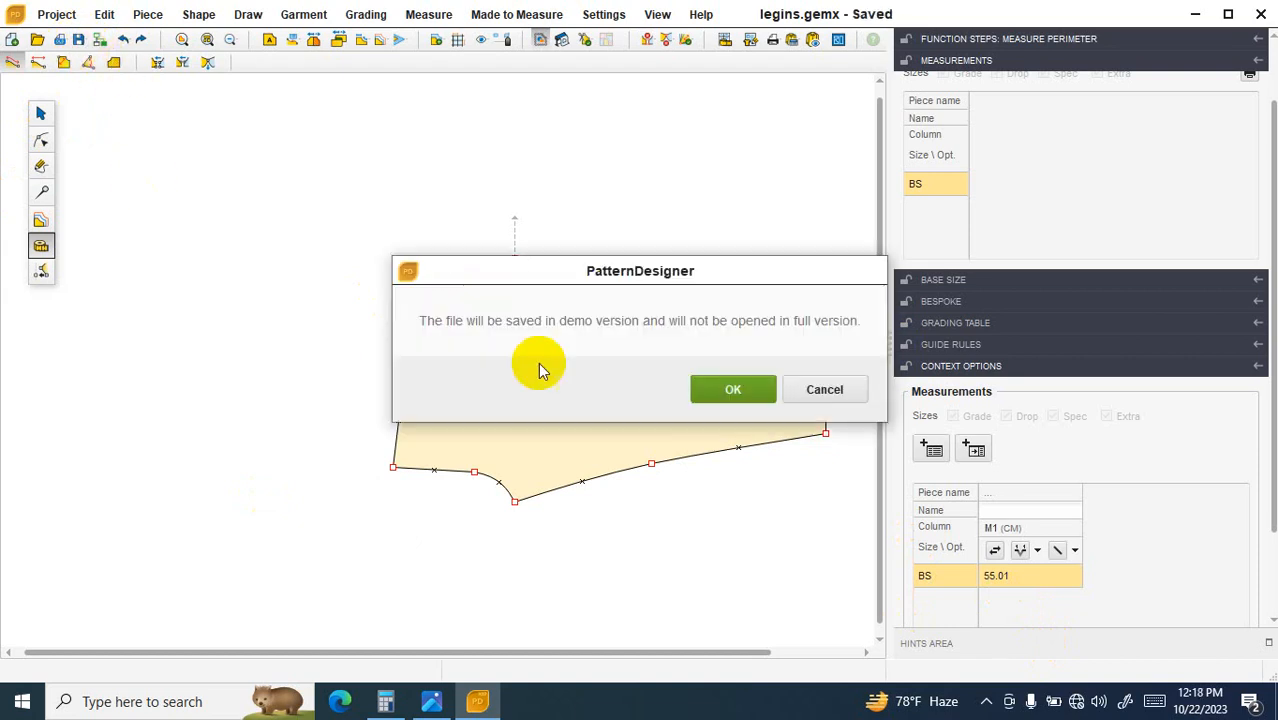
{"action": "left_click", "coordinate": [713, 386]}
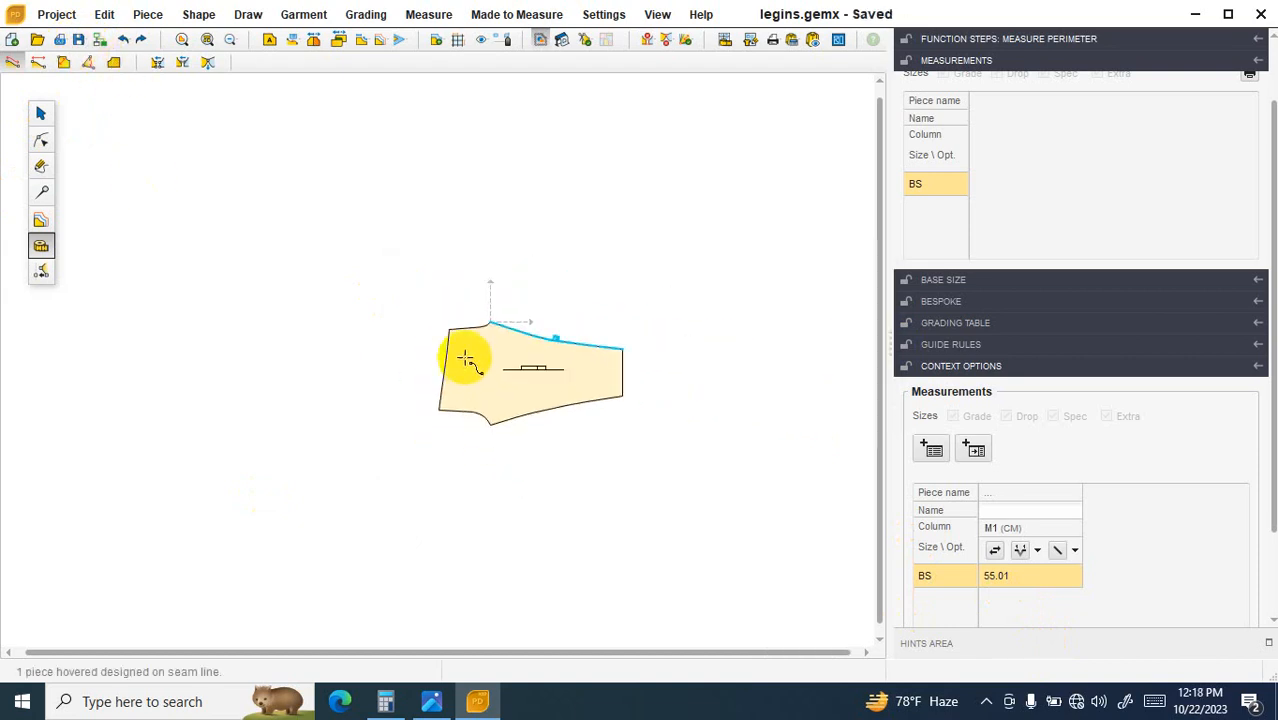
Step: Check the size 140 waist measurement in the size chart and draw a belt rectangle 7 cm wide and 28 cm high beside the leg piece
{"action": "left_click", "coordinate": [432, 702]}
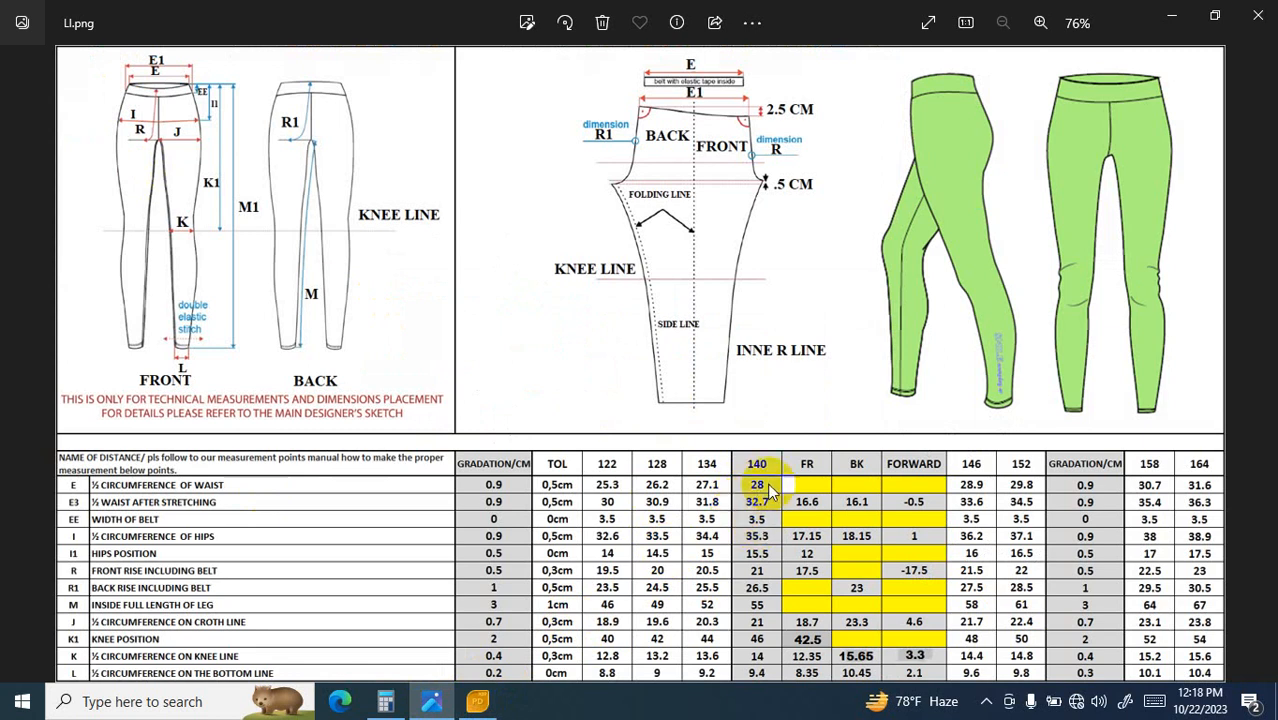
{"action": "left_click", "coordinate": [477, 702]}
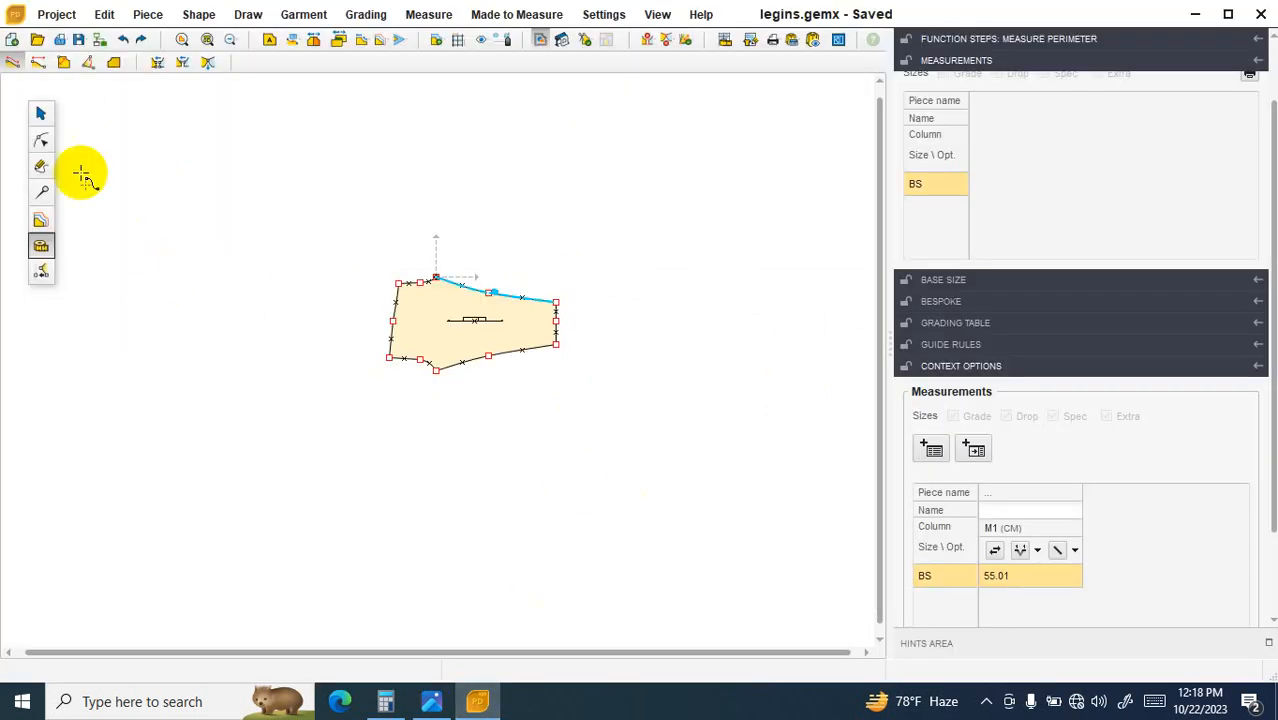
{"action": "left_click", "coordinate": [41, 162]}
{"action": "left_click", "coordinate": [193, 249]}
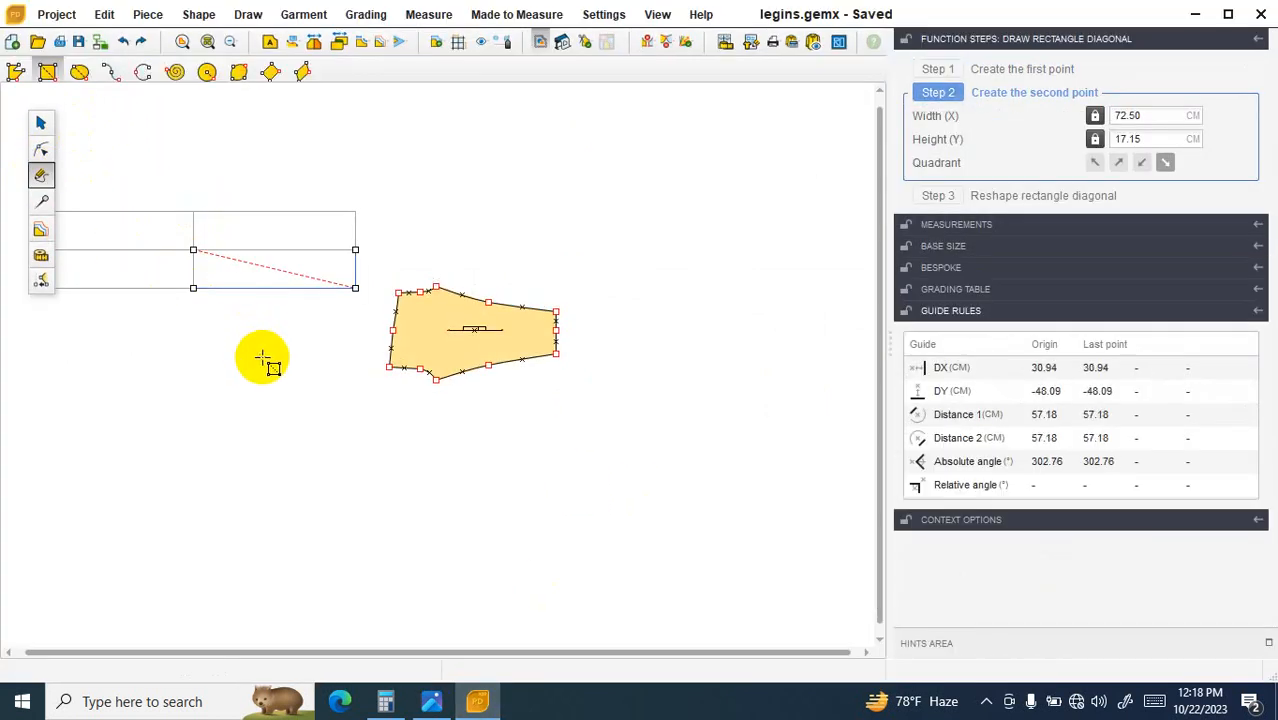
{"action": "left_click", "coordinate": [252, 372]}
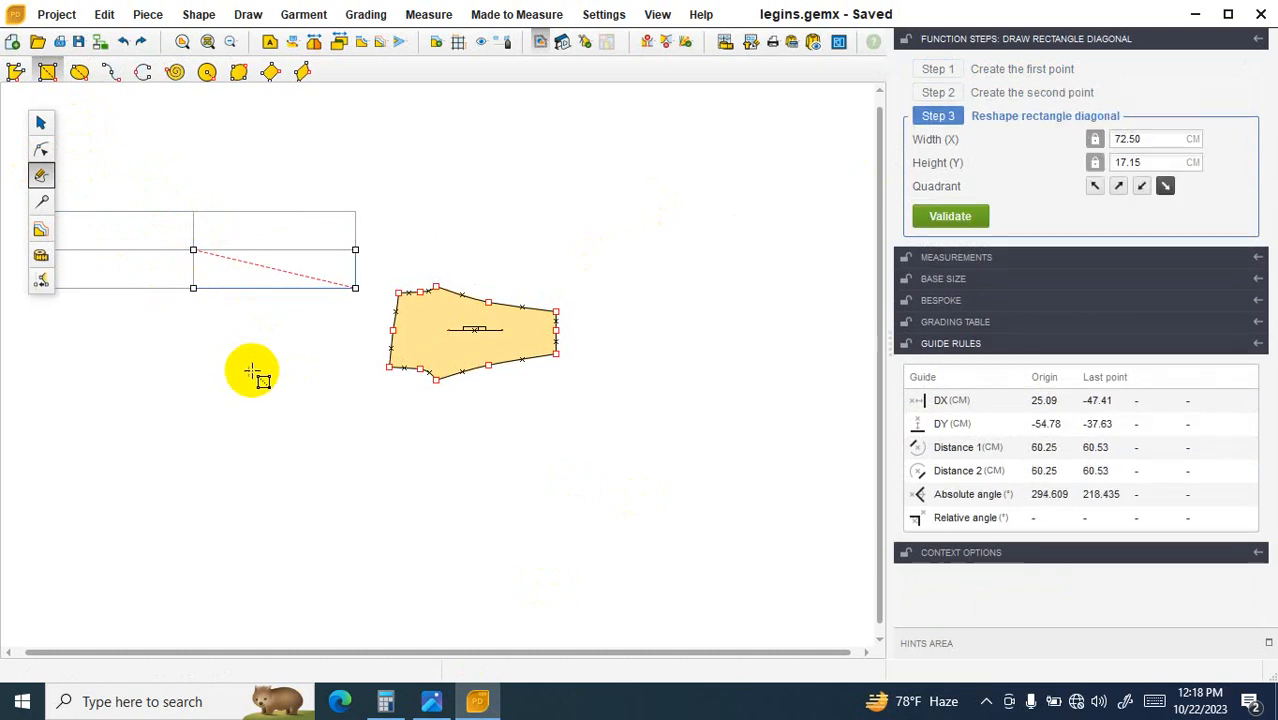
{"action": "left_click", "coordinate": [1157, 143]}
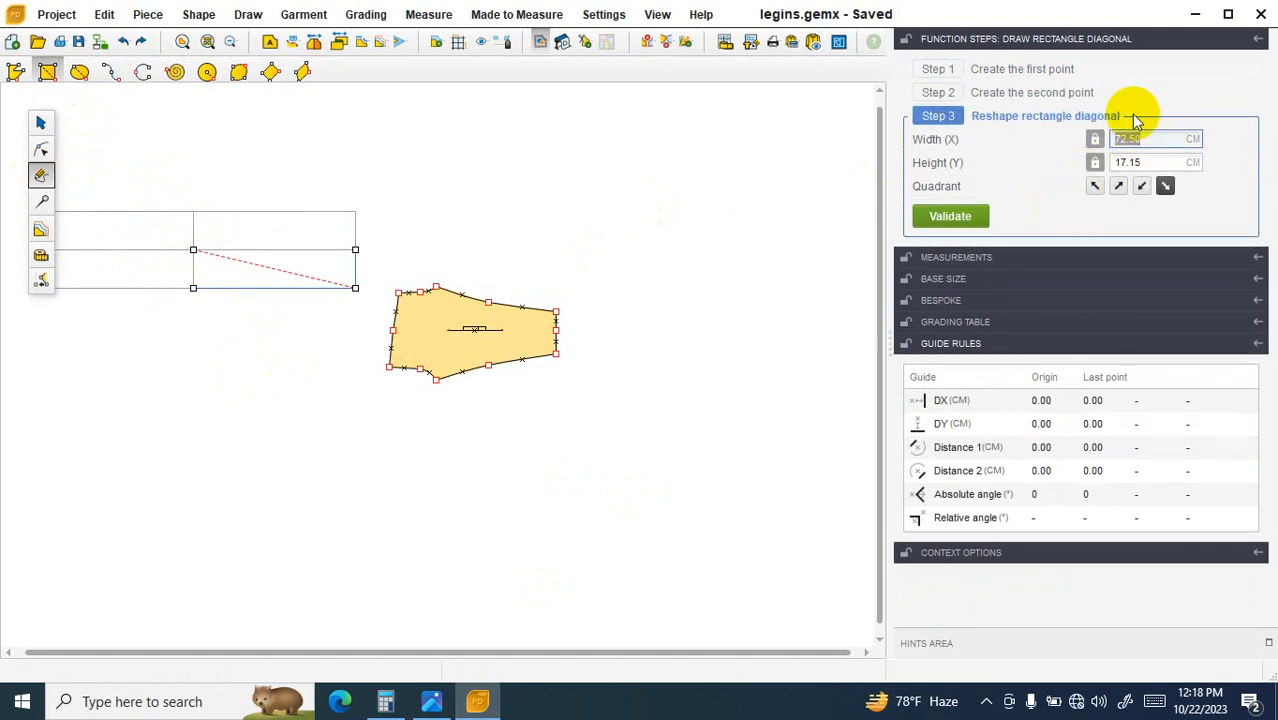
{"action": "type", "text": "7"}
{"action": "key", "text": "Tab"}
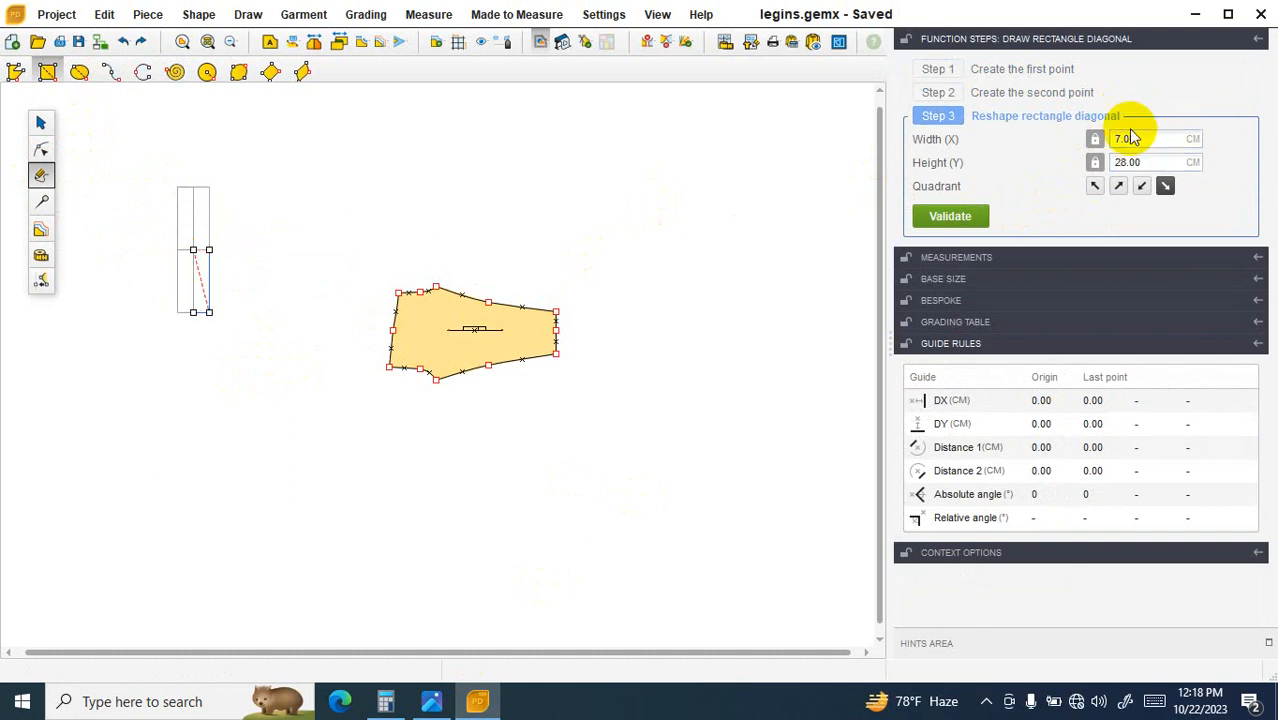
{"action": "left_click", "coordinate": [950, 216]}
{"action": "scroll", "coordinate": [57, 262], "scroll_direction": "up", "scroll_amount": 1}
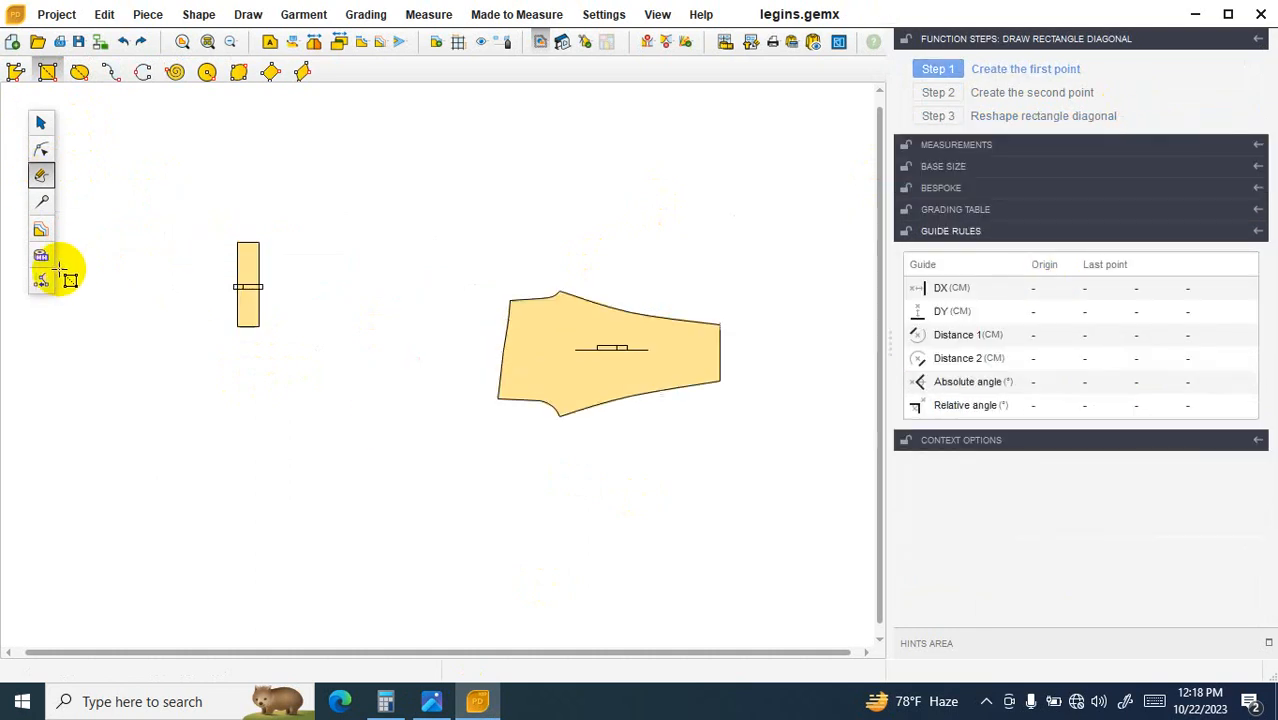
Step: Create a symmetry axis along the lower short edge of the belt rectangle
{"action": "left_click", "coordinate": [41, 201]}
{"action": "scroll", "coordinate": [265, 338], "scroll_direction": "up", "scroll_amount": 3}
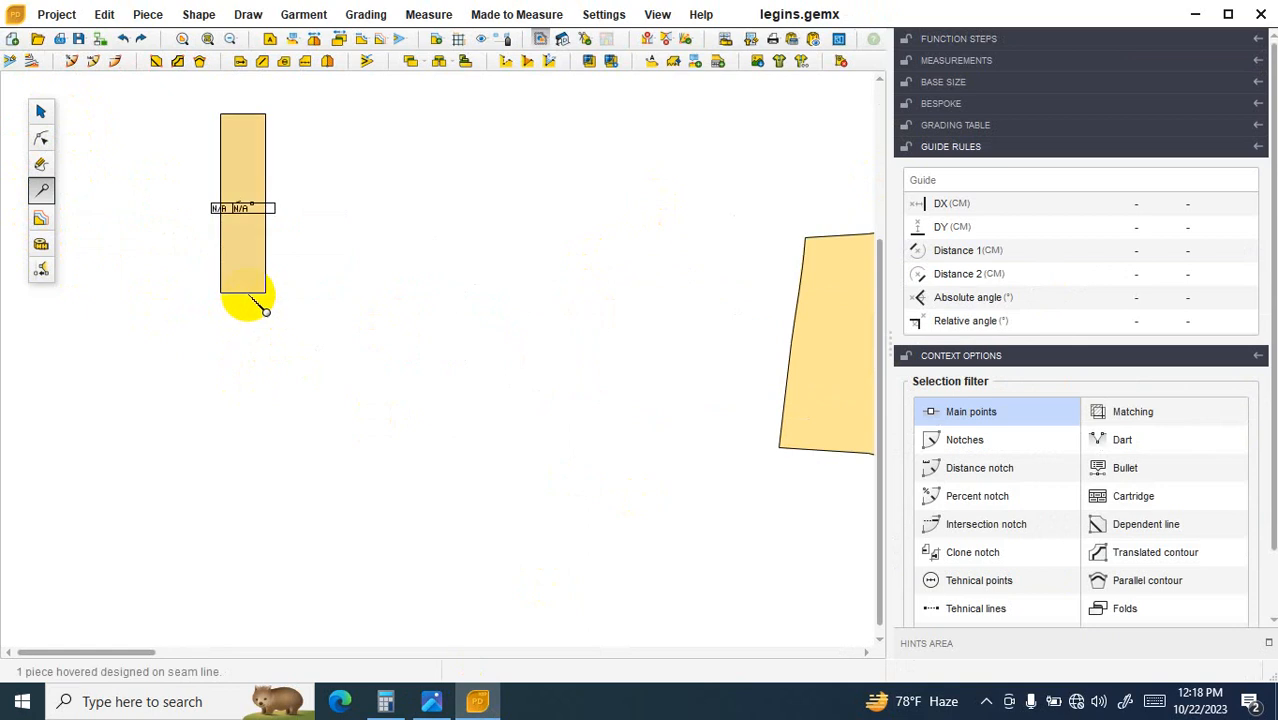
{"action": "left_click", "coordinate": [256, 303]}
{"action": "left_click", "coordinate": [327, 61]}
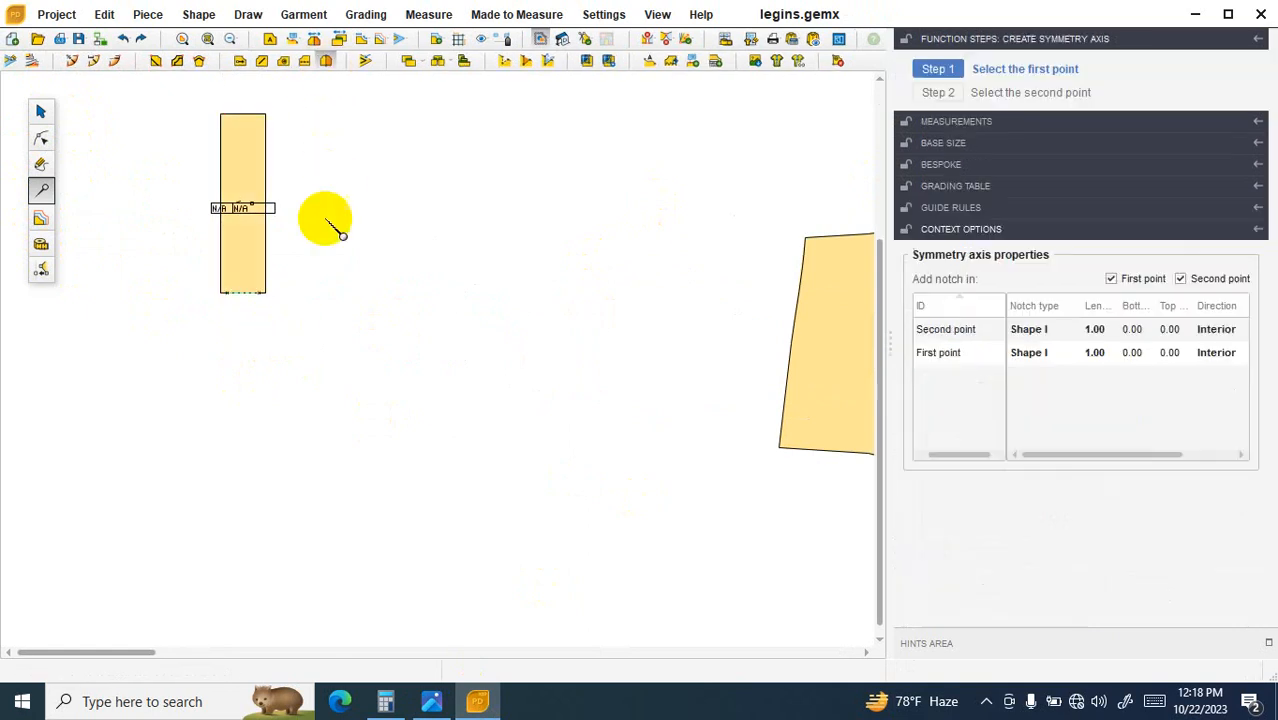
{"action": "scroll", "coordinate": [247, 275], "scroll_direction": "down", "scroll_amount": 2}
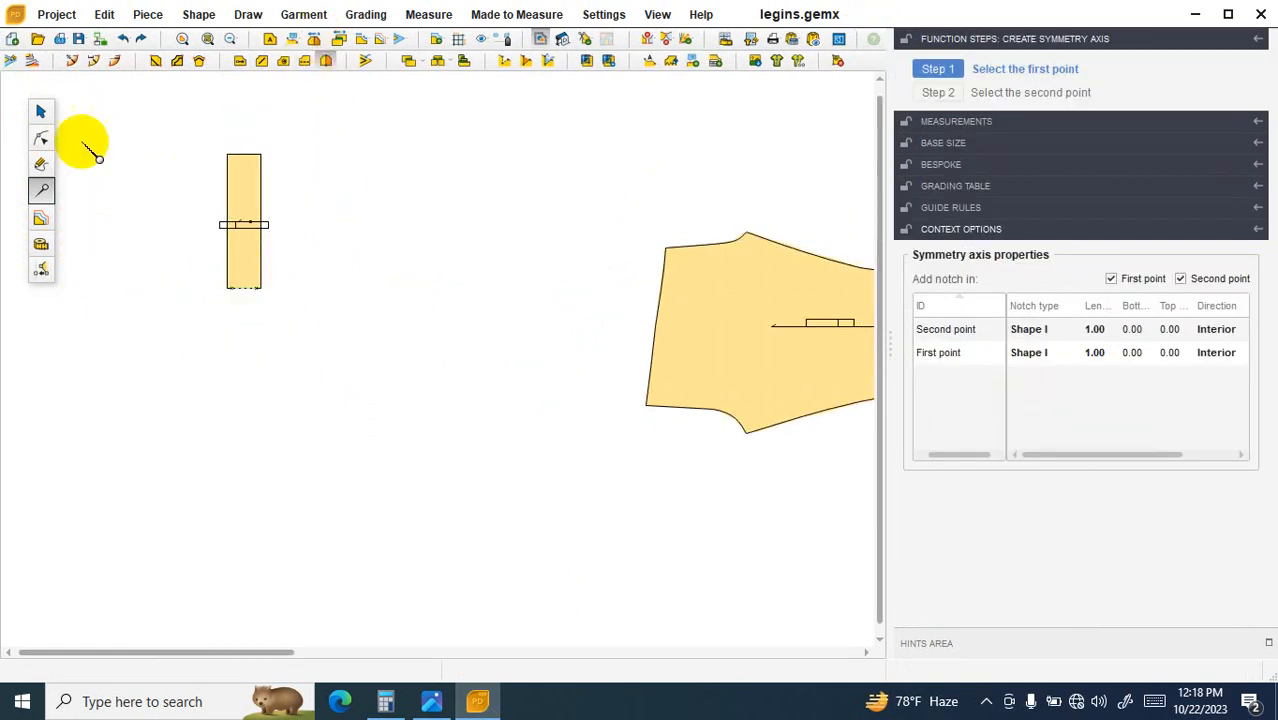
Step: Unfold the belt piece across its symmetry axis and save the file in demo-version format
{"action": "left_click", "coordinate": [46, 112]}
{"action": "left_click", "coordinate": [234, 211]}
{"action": "left_click", "coordinate": [336, 44]}
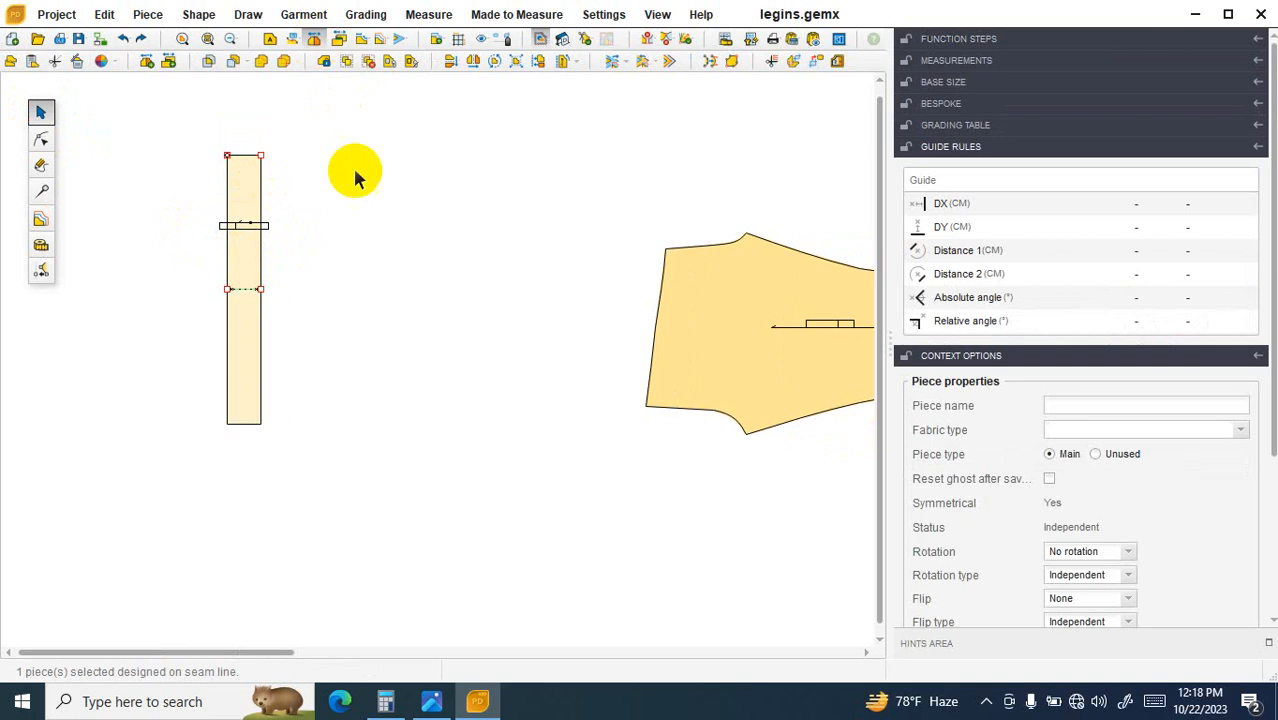
{"action": "left_click", "coordinate": [78, 38]}
{"action": "left_click", "coordinate": [733, 389]}
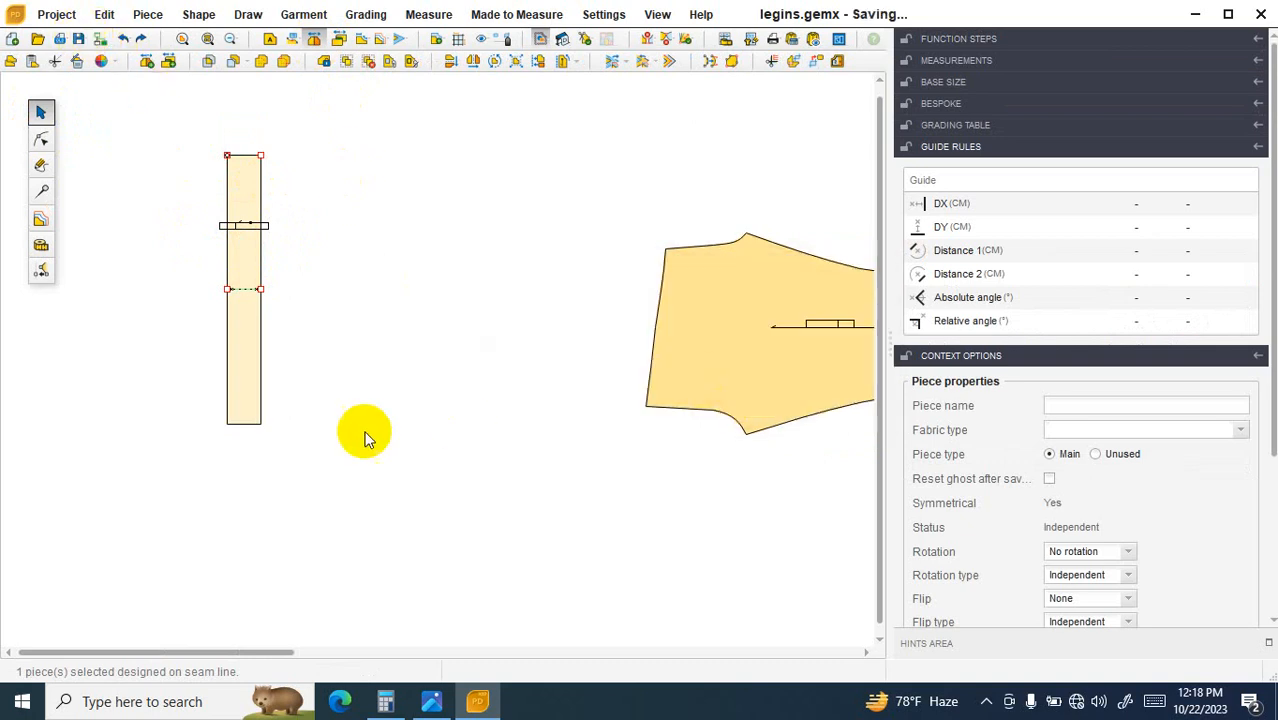
Step: Move the belt piece next to the waist edge of the leg piece and select both pieces
{"action": "scroll", "coordinate": [300, 412], "scroll_direction": "down", "scroll_amount": 3}
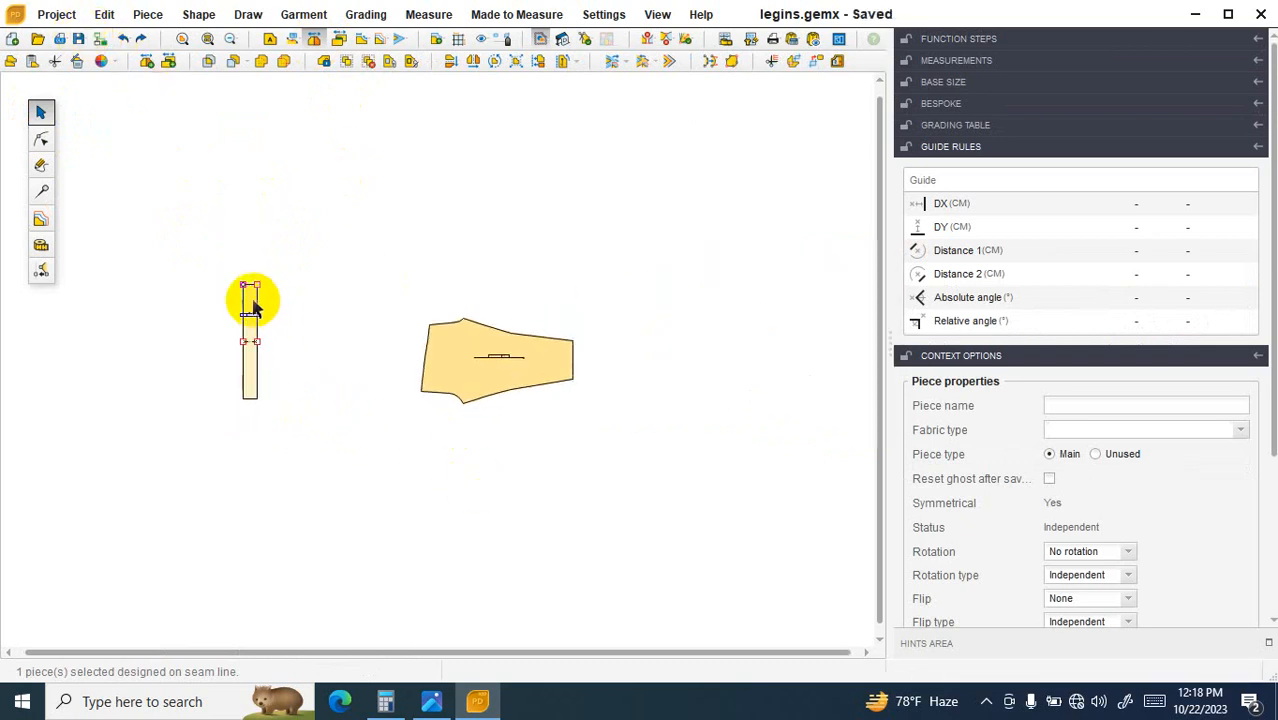
{"action": "left_click_drag", "start_coordinate": [252, 300], "coordinate": [396, 333]}
{"action": "scroll", "coordinate": [530, 342], "scroll_direction": "up", "scroll_amount": 1}
{"action": "left_click_drag", "start_coordinate": [843, 150], "coordinate": [150, 562]}
{"action": "scroll", "coordinate": [442, 310], "scroll_direction": "up", "scroll_amount": 1}
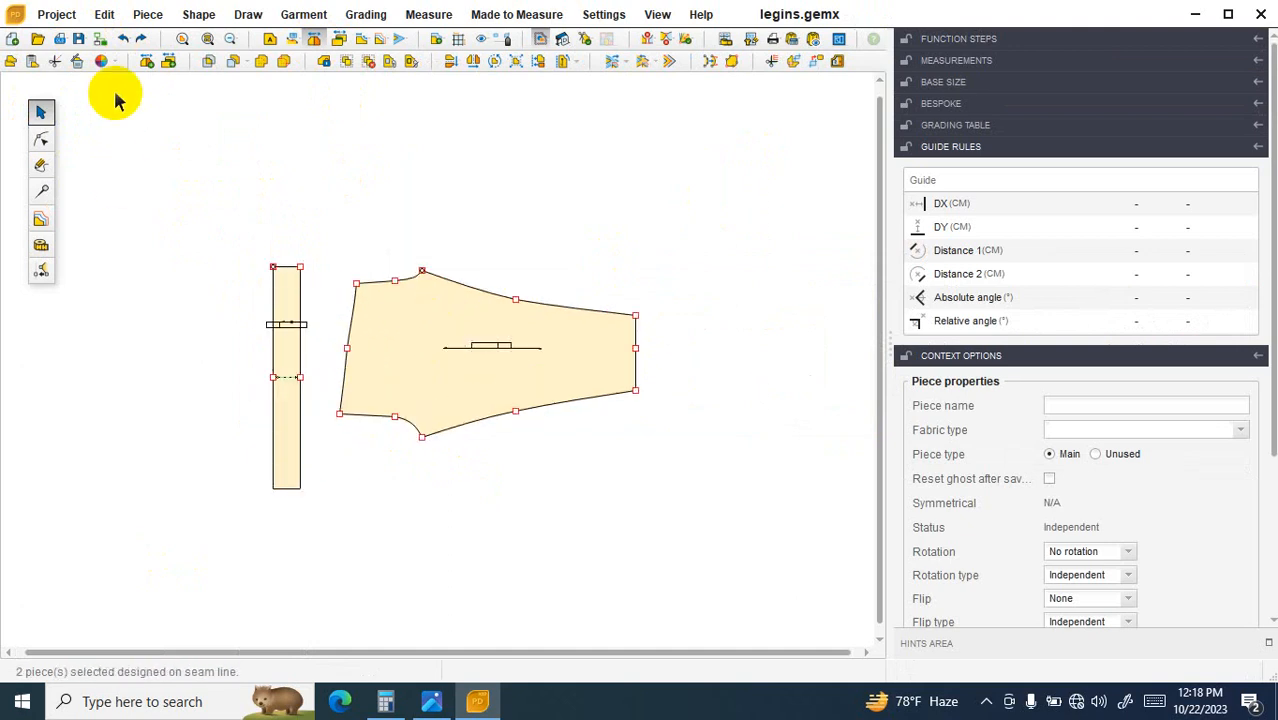
Step: Save the file in demo-version format and select both pattern pieces
{"action": "left_click", "coordinate": [79, 38]}
{"action": "left_click", "coordinate": [733, 389]}
{"action": "scroll", "coordinate": [388, 463], "scroll_direction": "up", "scroll_amount": 4}
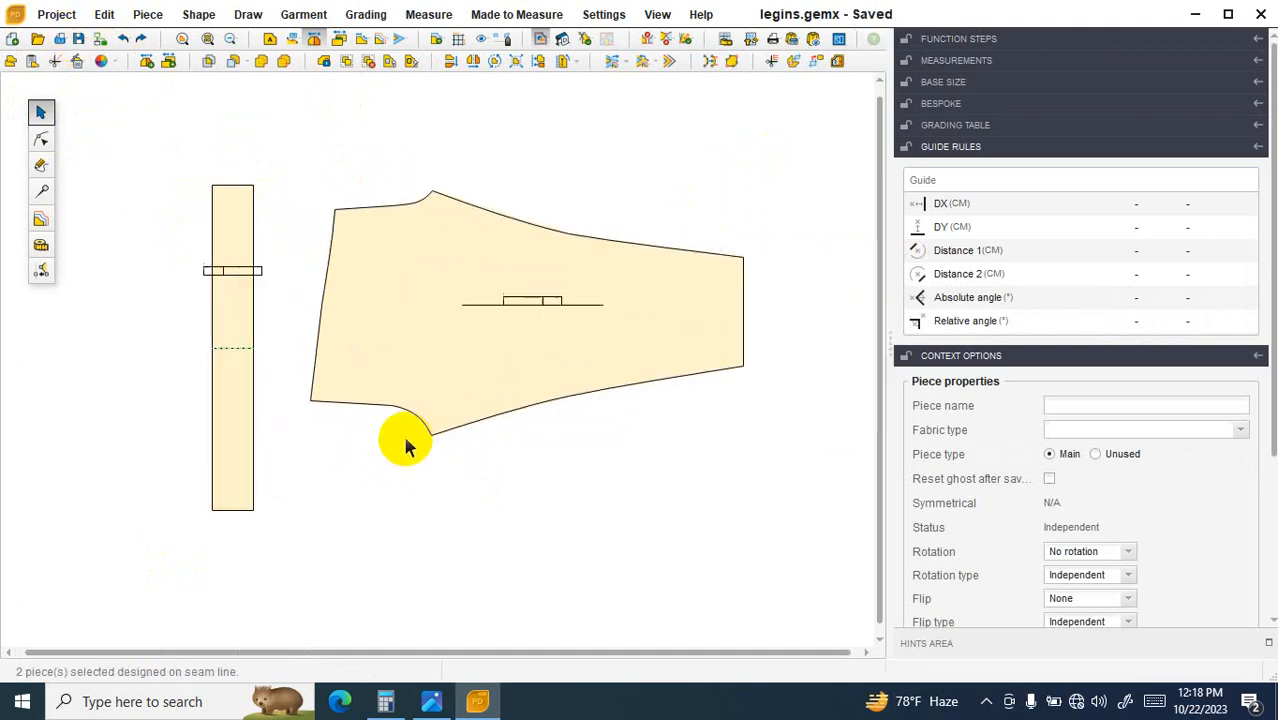
{"action": "scroll", "coordinate": [379, 428], "scroll_direction": "down", "scroll_amount": 2}
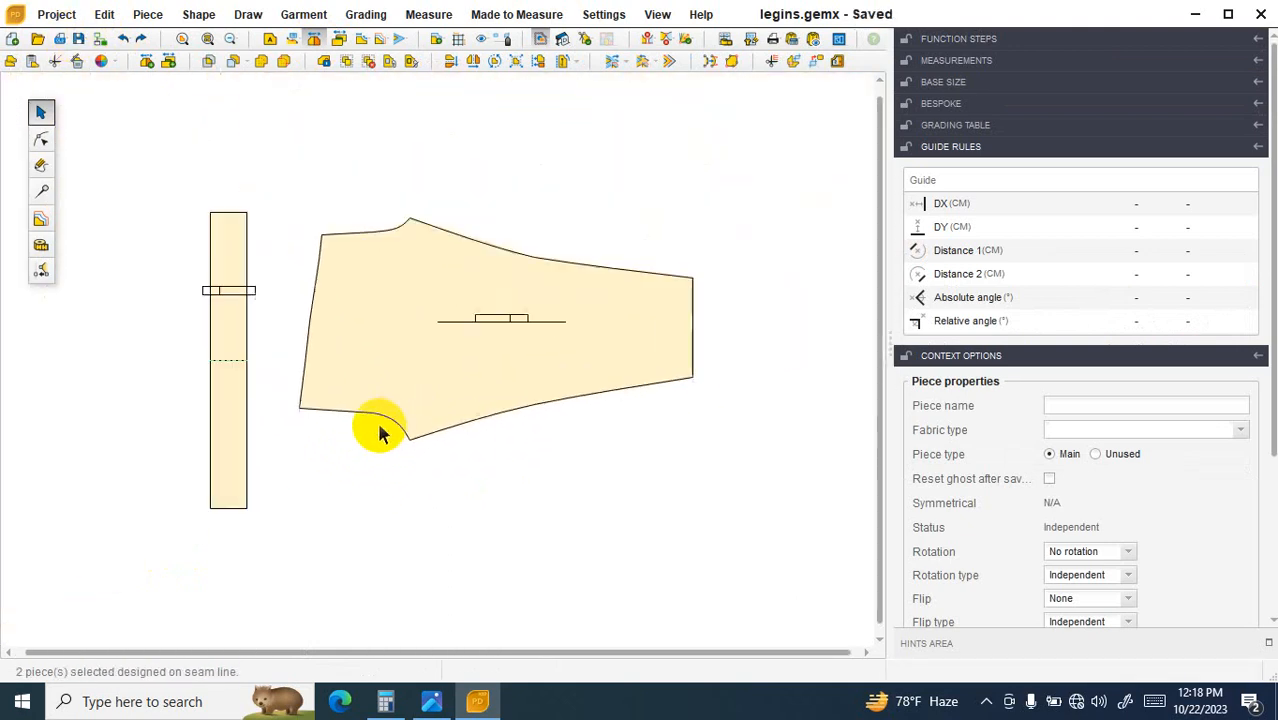
{"action": "scroll", "coordinate": [485, 414], "scroll_direction": "up", "scroll_amount": 2}
{"action": "scroll", "coordinate": [288, 410], "scroll_direction": "down", "scroll_amount": 1}
{"action": "scroll", "coordinate": [288, 410], "scroll_direction": "down", "scroll_amount": 1}
{"action": "key", "text": "ctrl+a"}
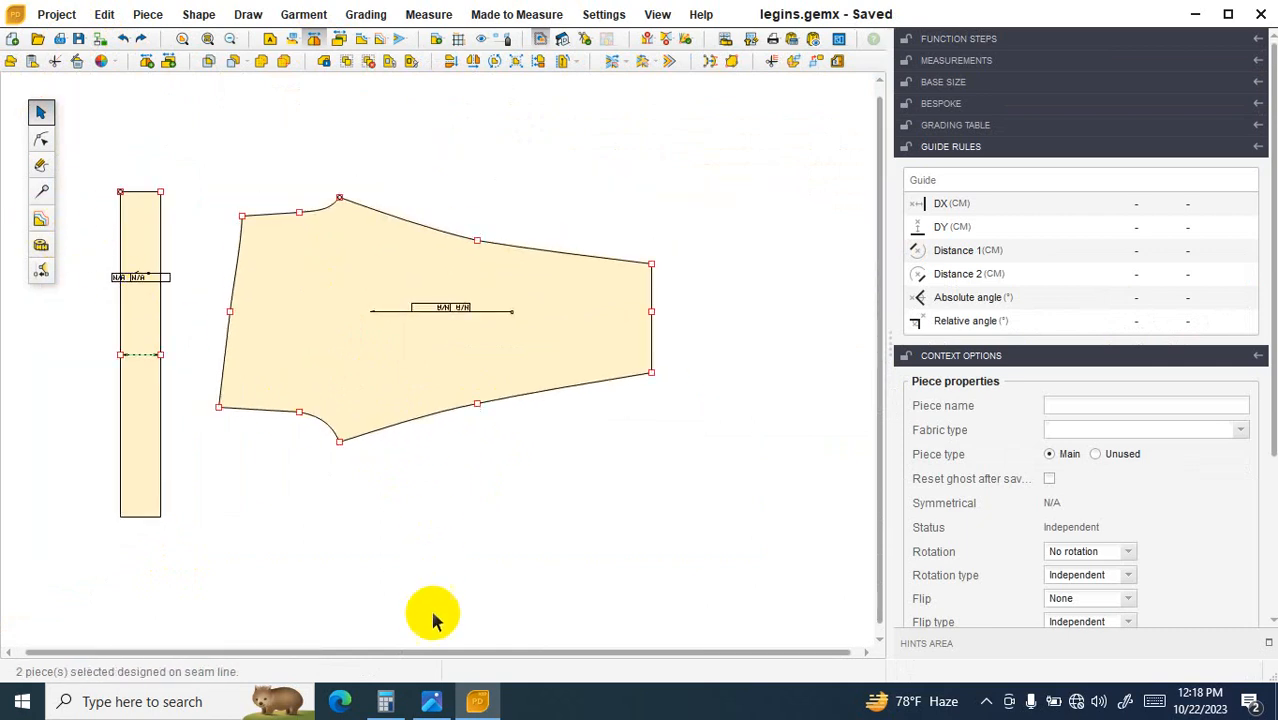
Step: Check the back crotch point on the size chart's leg drawing and select only the leg piece
{"action": "left_click", "coordinate": [432, 704]}
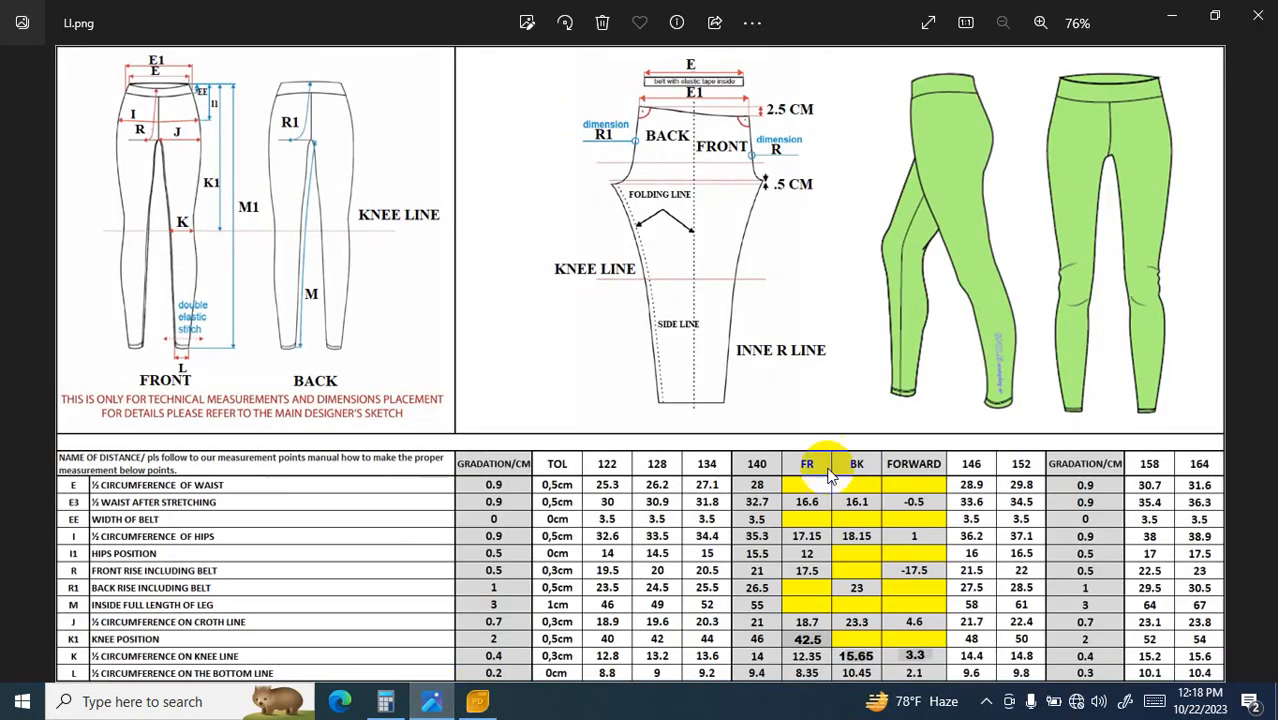
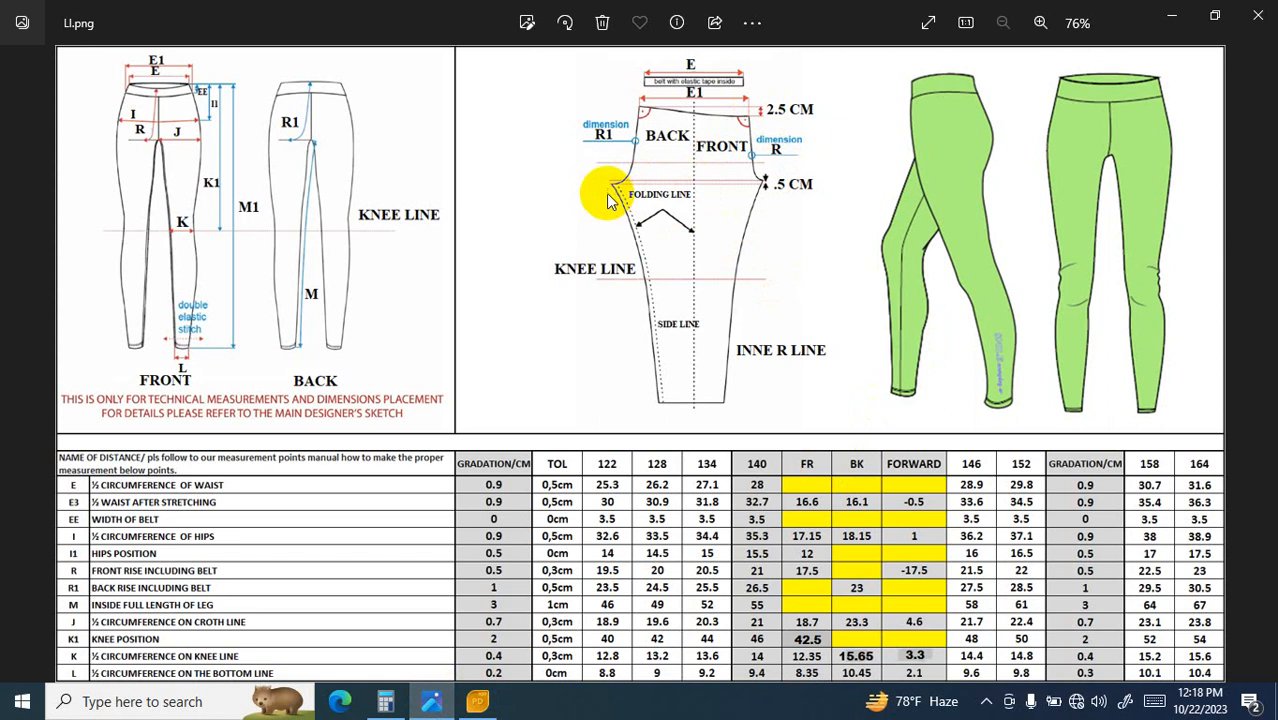
{"action": "left_click", "coordinate": [478, 701]}
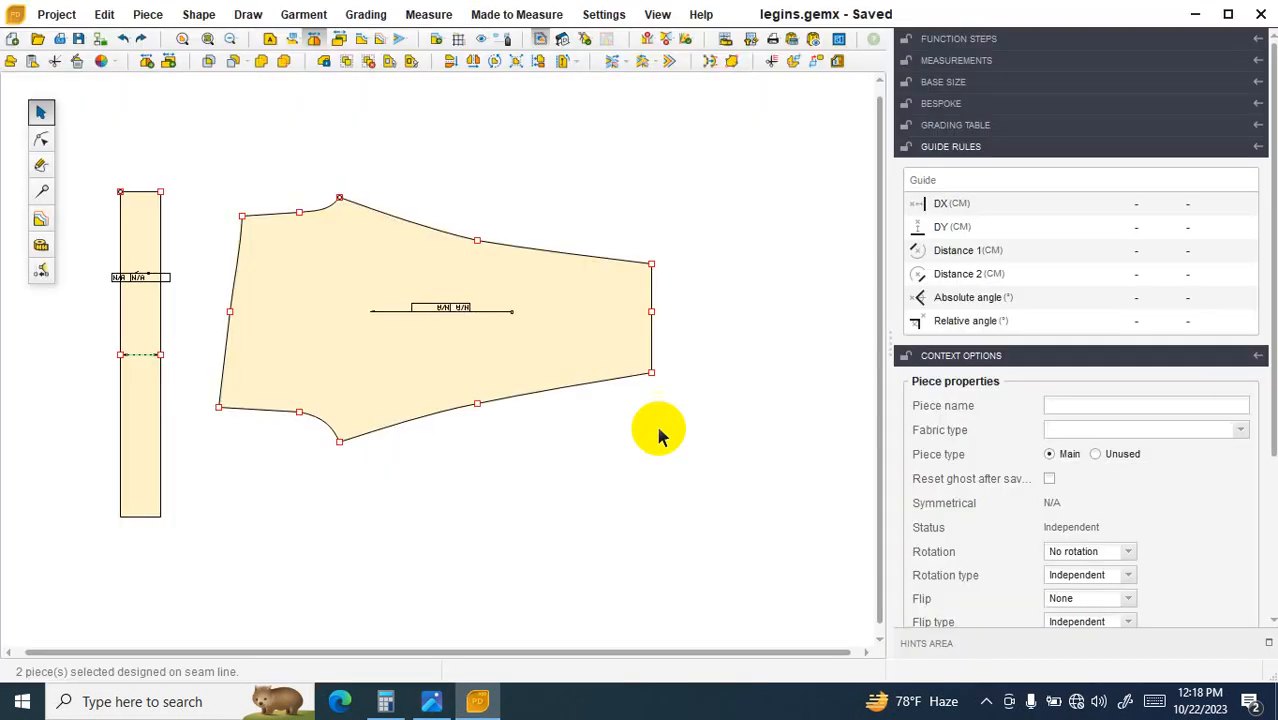
{"action": "left_click_drag", "start_coordinate": [331, 177], "coordinate": [360, 225]}
{"action": "left_click", "coordinate": [349, 211]}
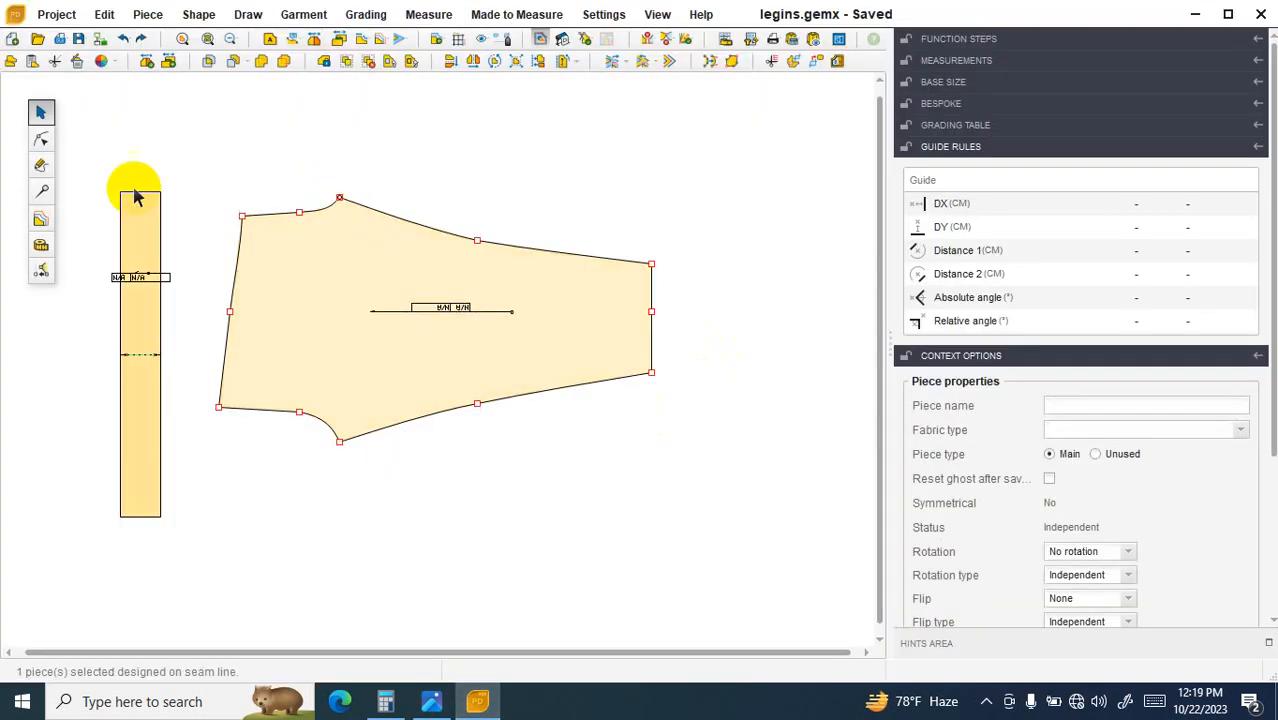
Step: Compare the positions of the leg piece's two crotch points and set the lower crotch point as the origin
{"action": "left_click", "coordinate": [41, 138]}
{"action": "left_click", "coordinate": [340, 196]}
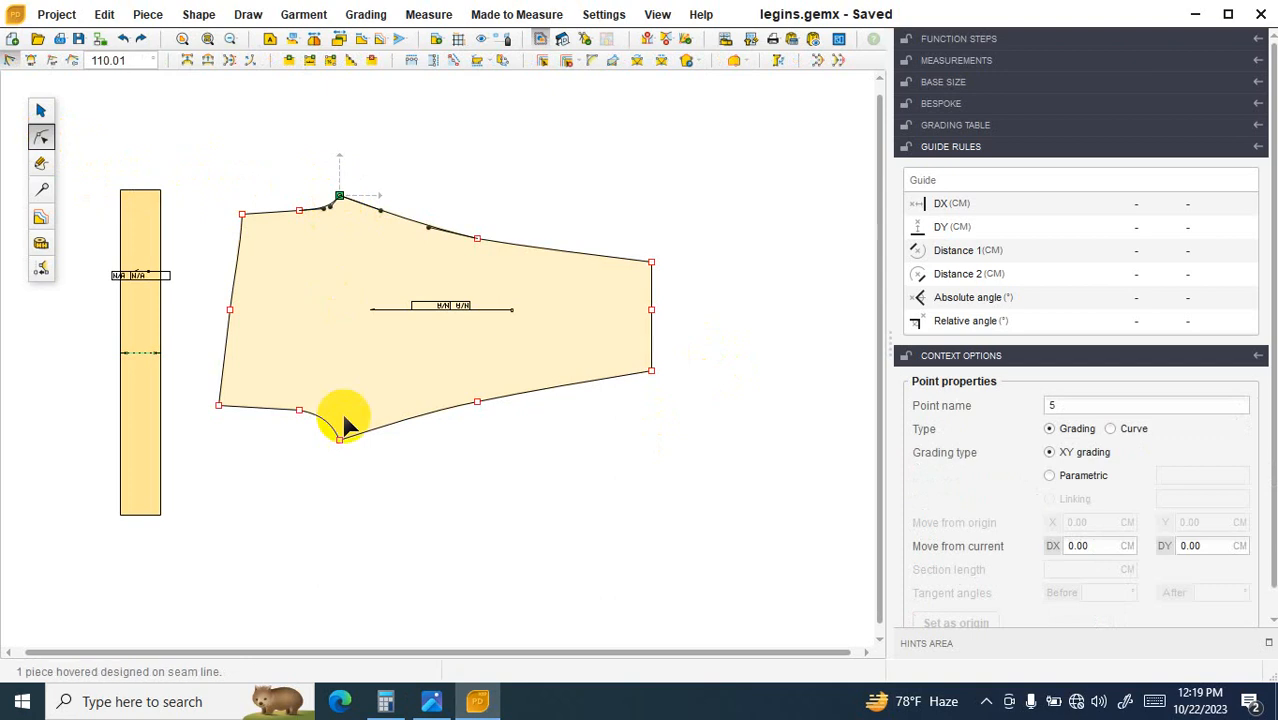
{"action": "left_click_drag", "start_coordinate": [316, 465], "coordinate": [368, 432]}
{"action": "left_click", "coordinate": [1094, 524]}
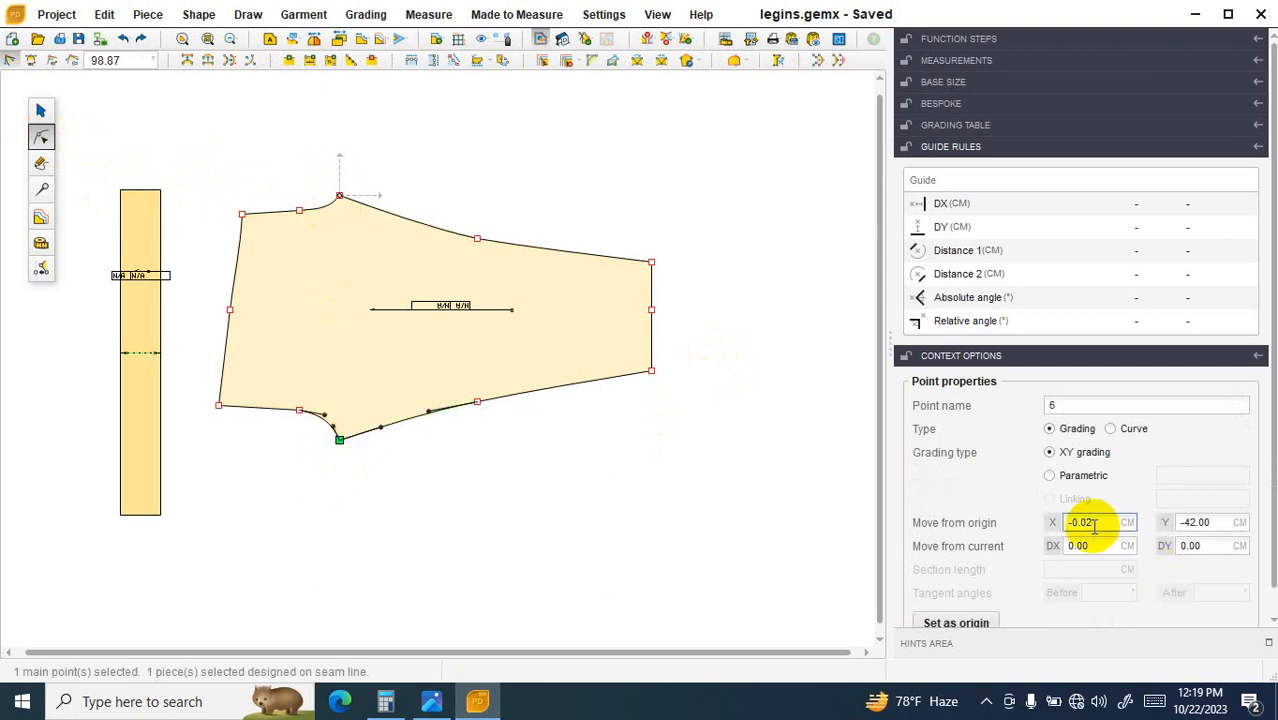
{"action": "left_click", "coordinate": [340, 196]}
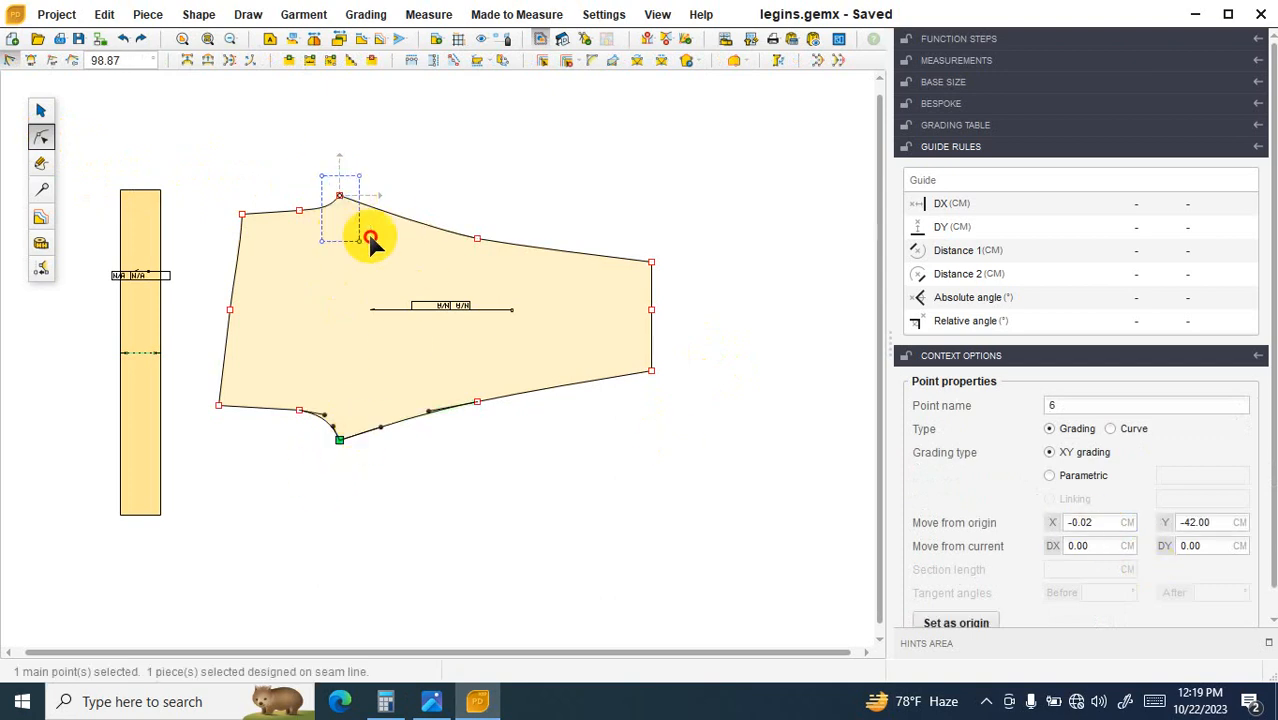
{"action": "left_click_drag", "start_coordinate": [322, 455], "coordinate": [378, 430]}
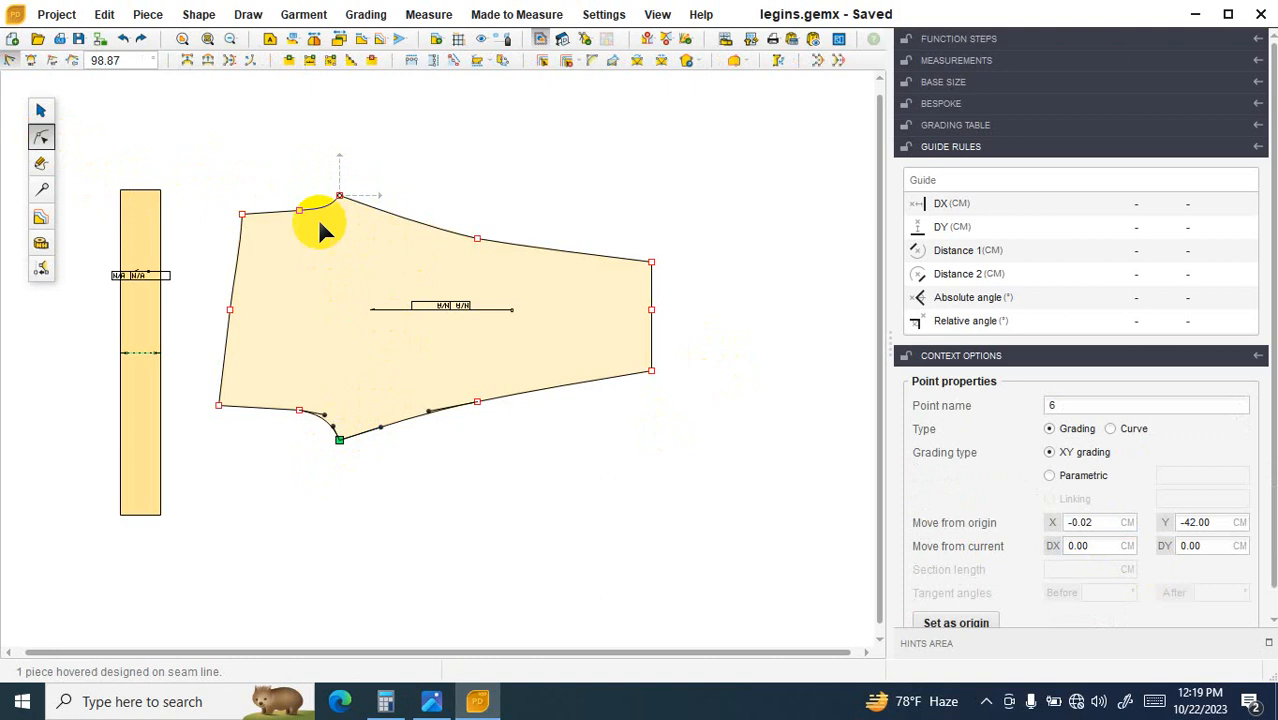
{"action": "left_click", "coordinate": [945, 621]}
{"action": "left_click_drag", "start_coordinate": [323, 190], "coordinate": [366, 228]}
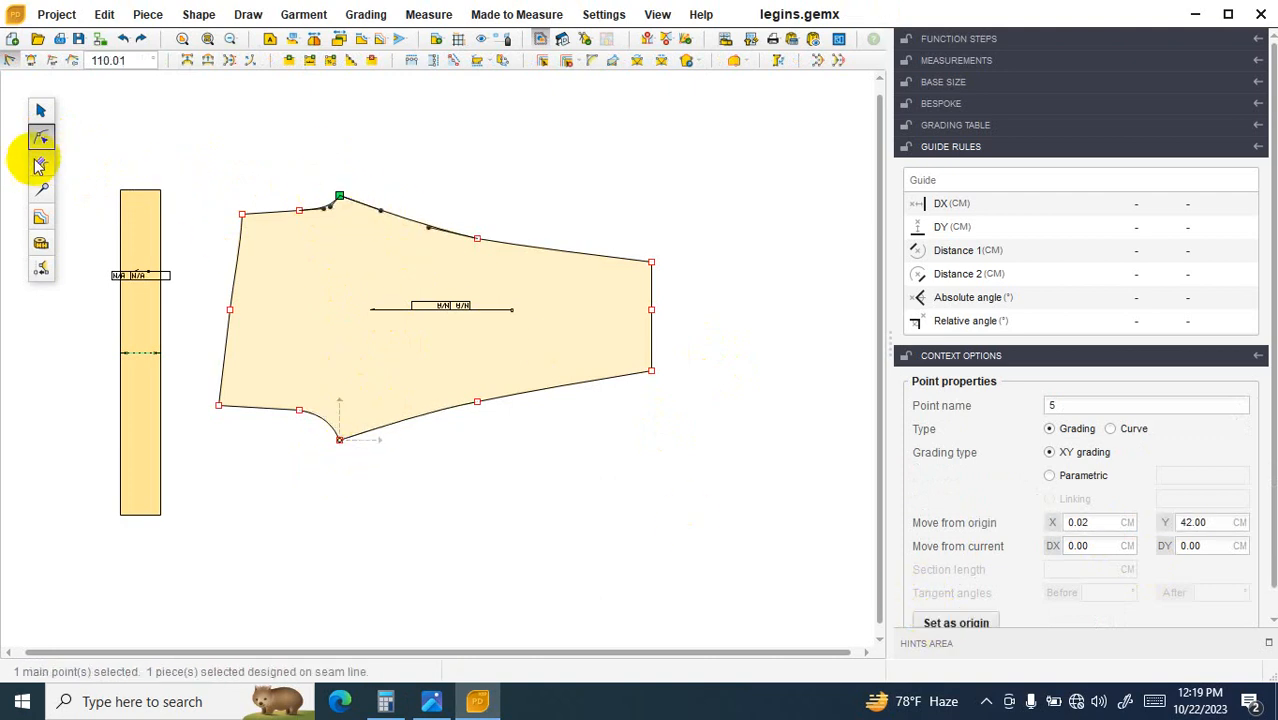
Step: Measure the perimeter length of both inseam edges of the leg piece from crotch point to hem
{"action": "left_click", "coordinate": [41, 243]}
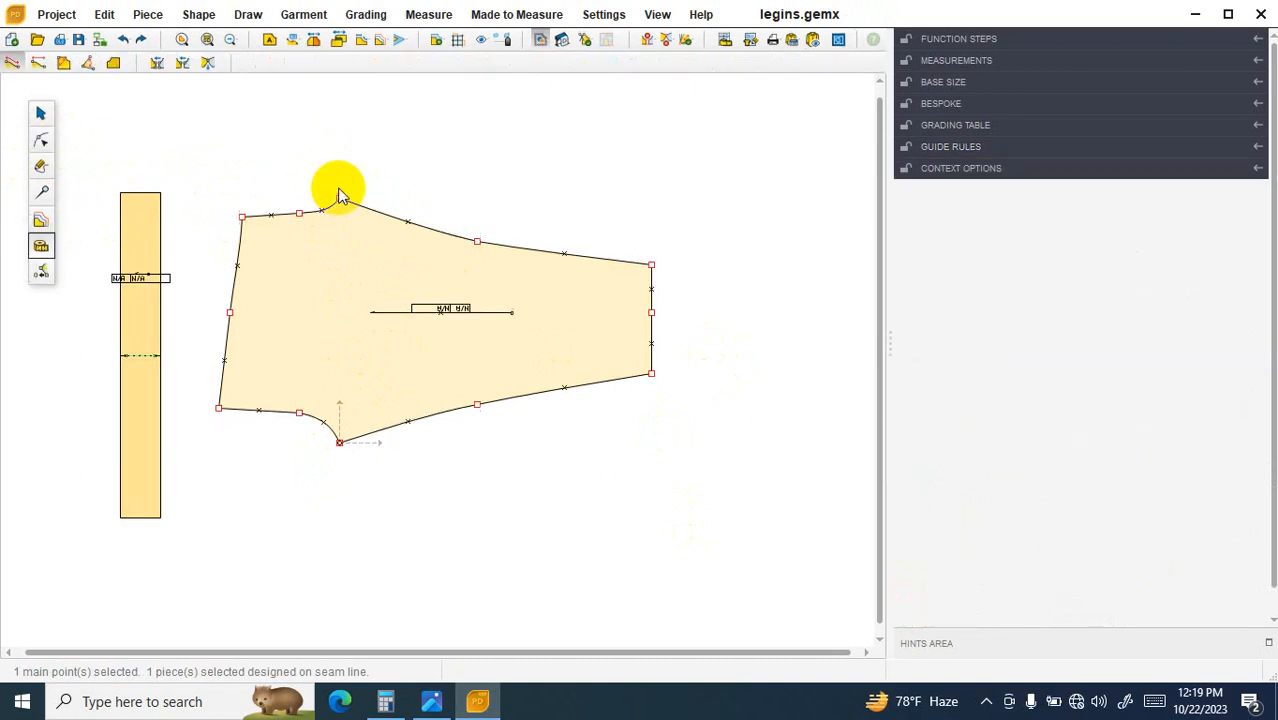
{"action": "left_click", "coordinate": [339, 197]}
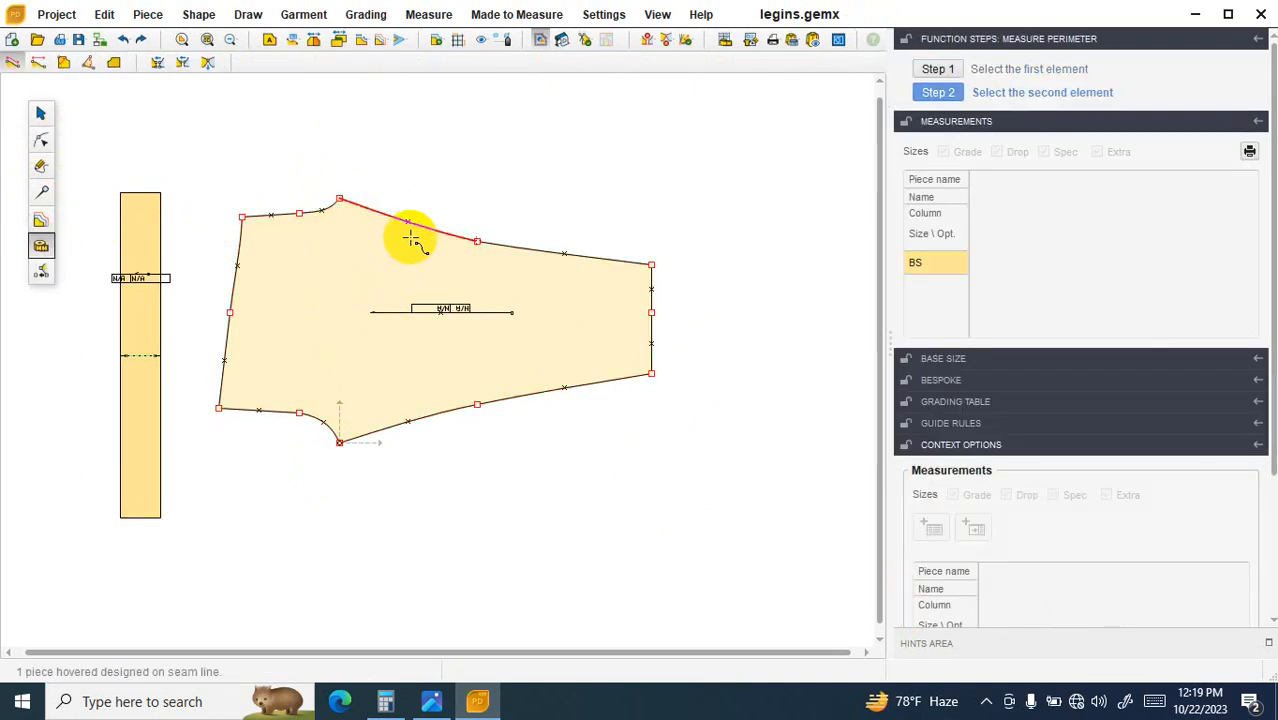
{"action": "left_click", "coordinate": [651, 265]}
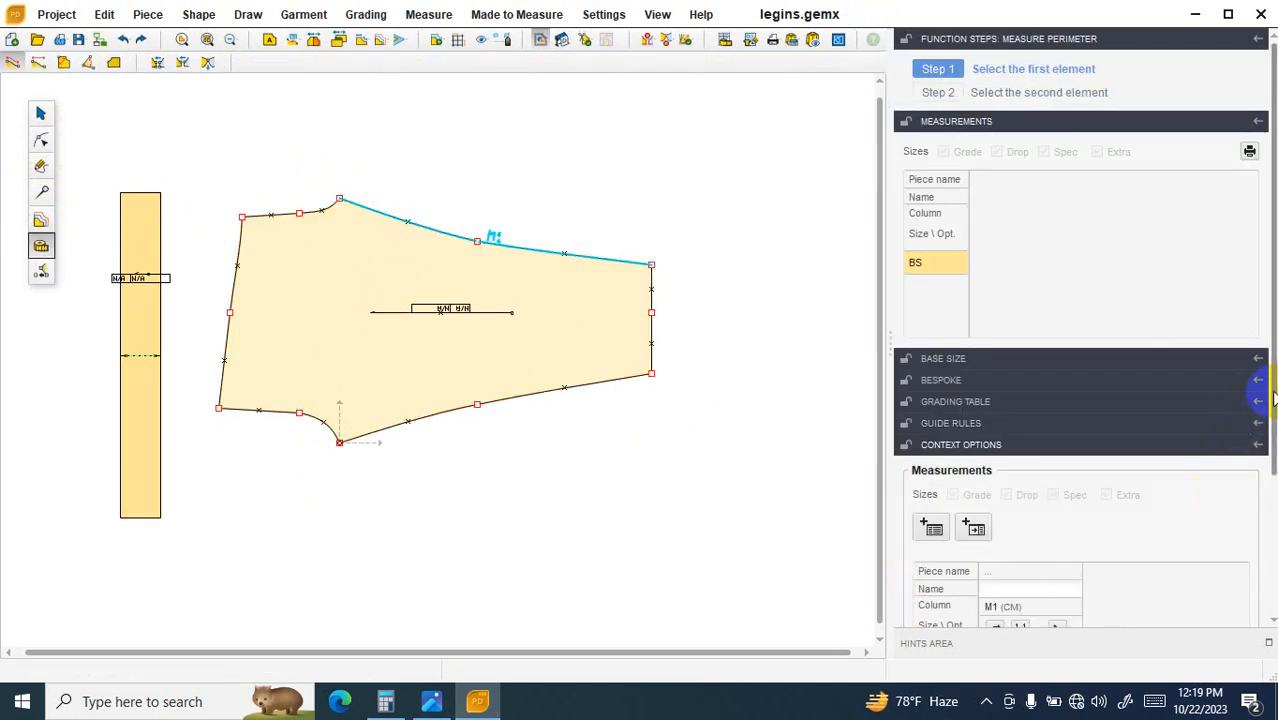
{"action": "left_click_drag", "start_coordinate": [1272, 380], "coordinate": [1272, 478]}
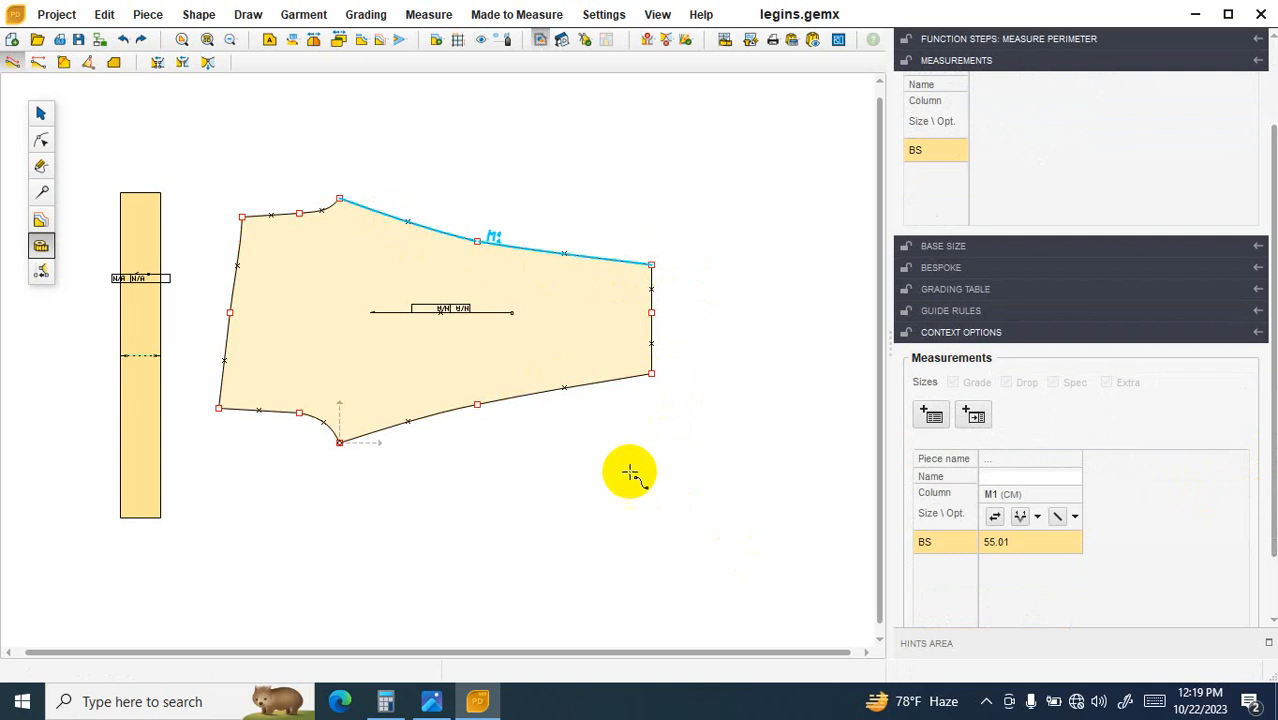
{"action": "left_click", "coordinate": [651, 374]}
{"action": "left_click", "coordinate": [339, 442]}
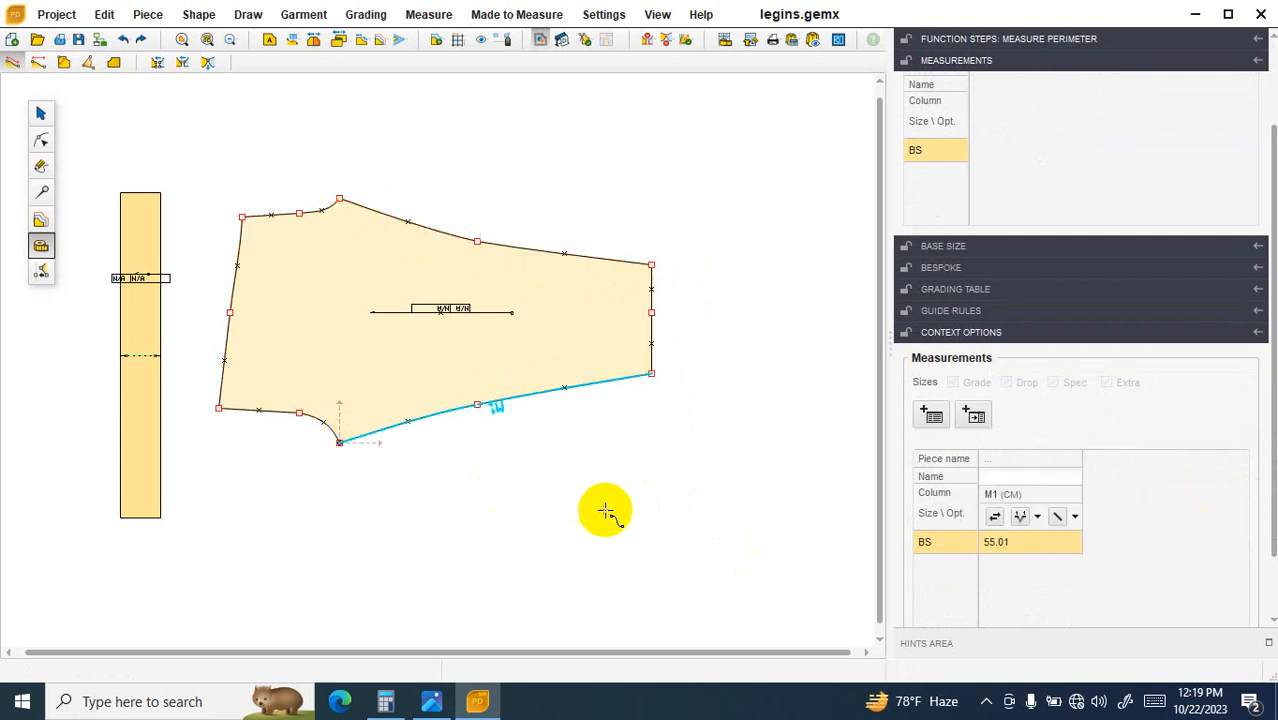
{"action": "scroll", "coordinate": [348, 403], "scroll_direction": "down", "scroll_amount": 2}
{"action": "scroll", "coordinate": [408, 323], "scroll_direction": "up", "scroll_amount": 3}
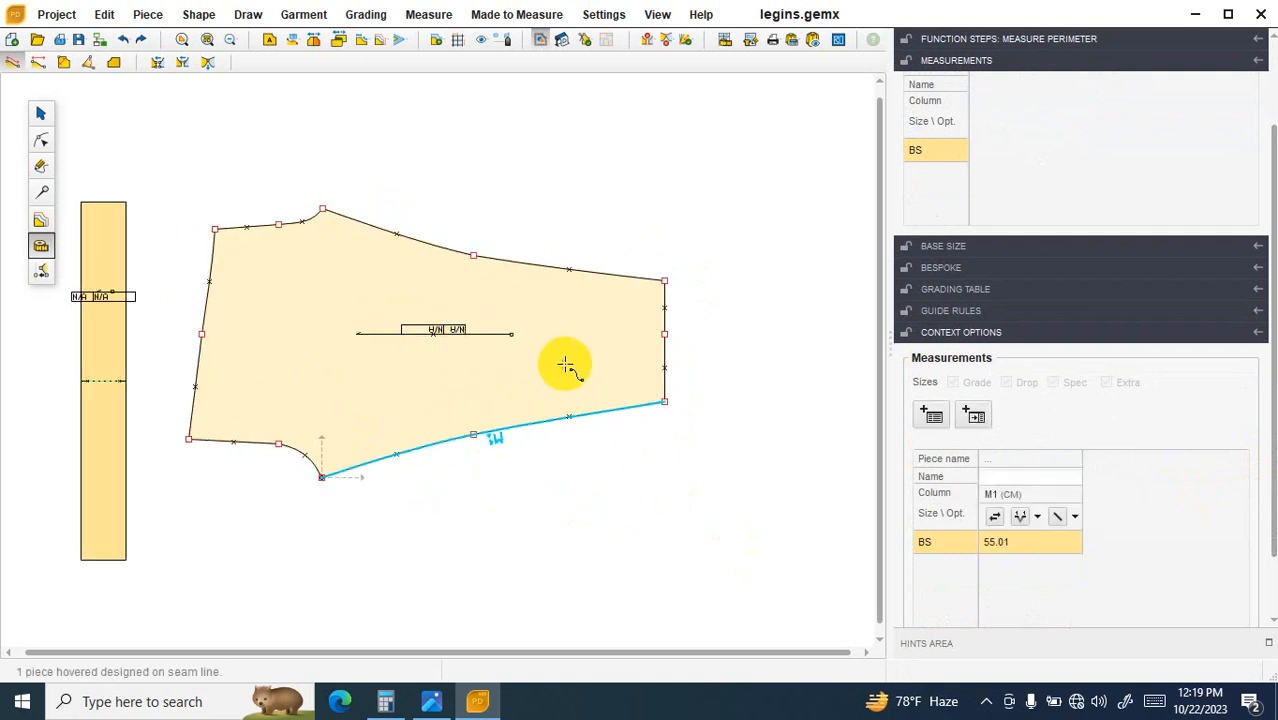
{"action": "scroll", "coordinate": [565, 365], "scroll_direction": "up", "scroll_amount": 1}
Step: Select the leg piece and consult the size chart's measurements
{"action": "left_click", "coordinate": [41, 113]}
{"action": "scroll", "coordinate": [148, 214], "scroll_direction": "down", "scroll_amount": 2}
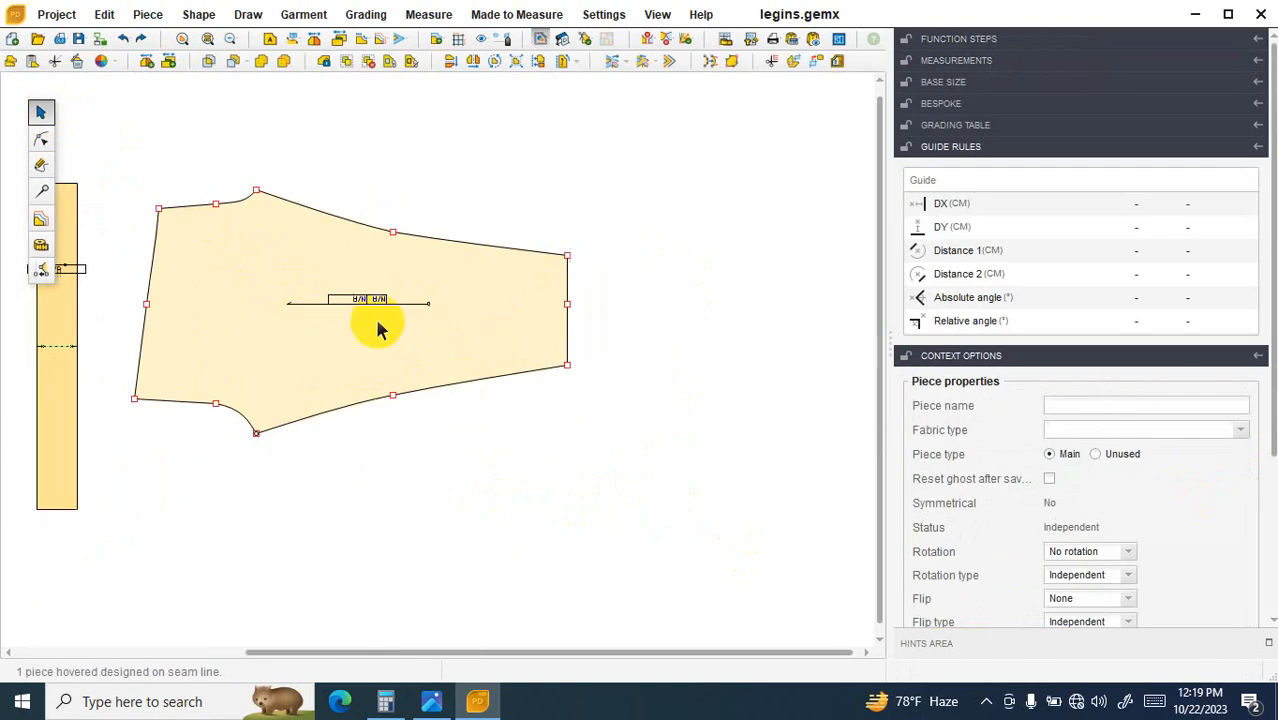
{"action": "left_click", "coordinate": [378, 330]}
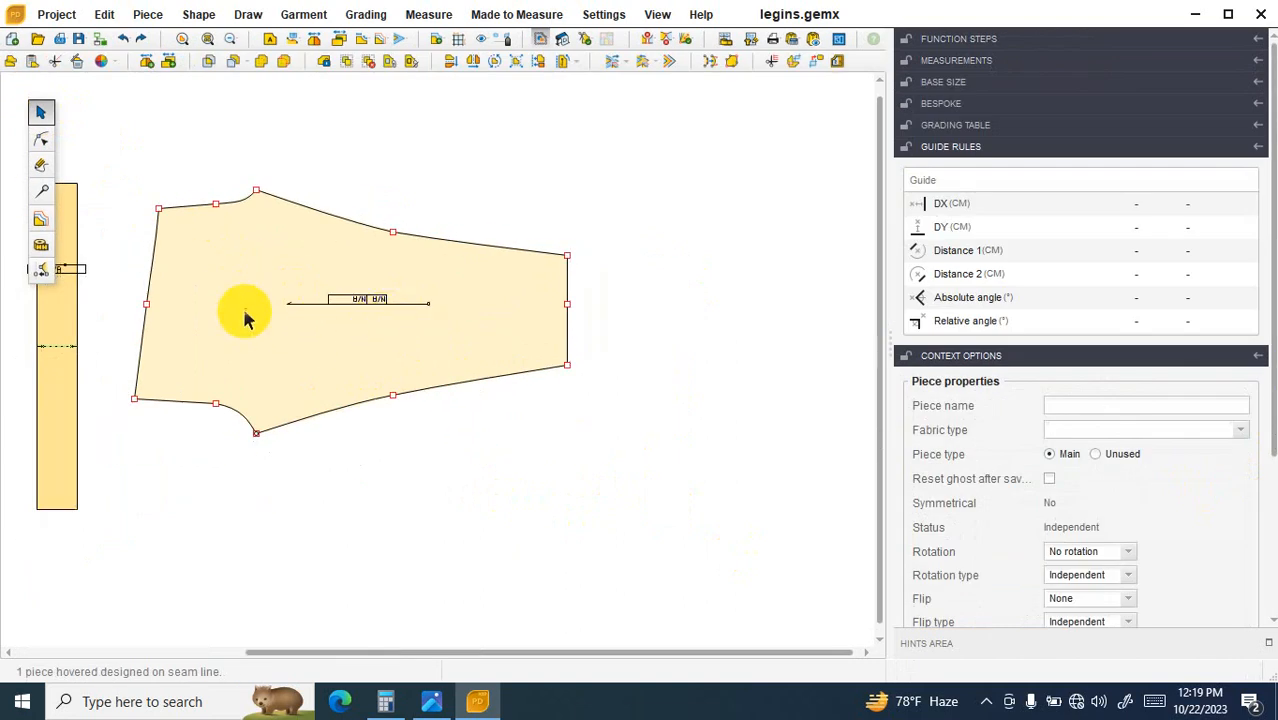
{"action": "left_click", "coordinate": [436, 701]}
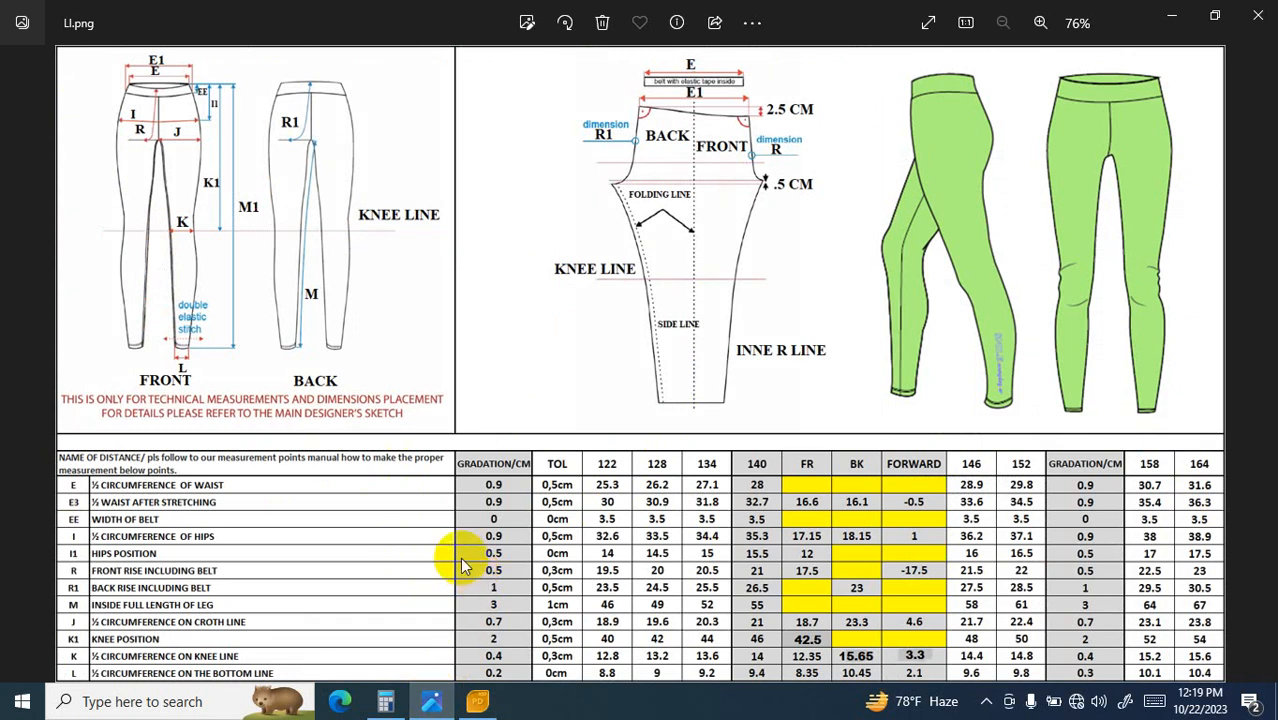
{"action": "left_click", "coordinate": [477, 701]}
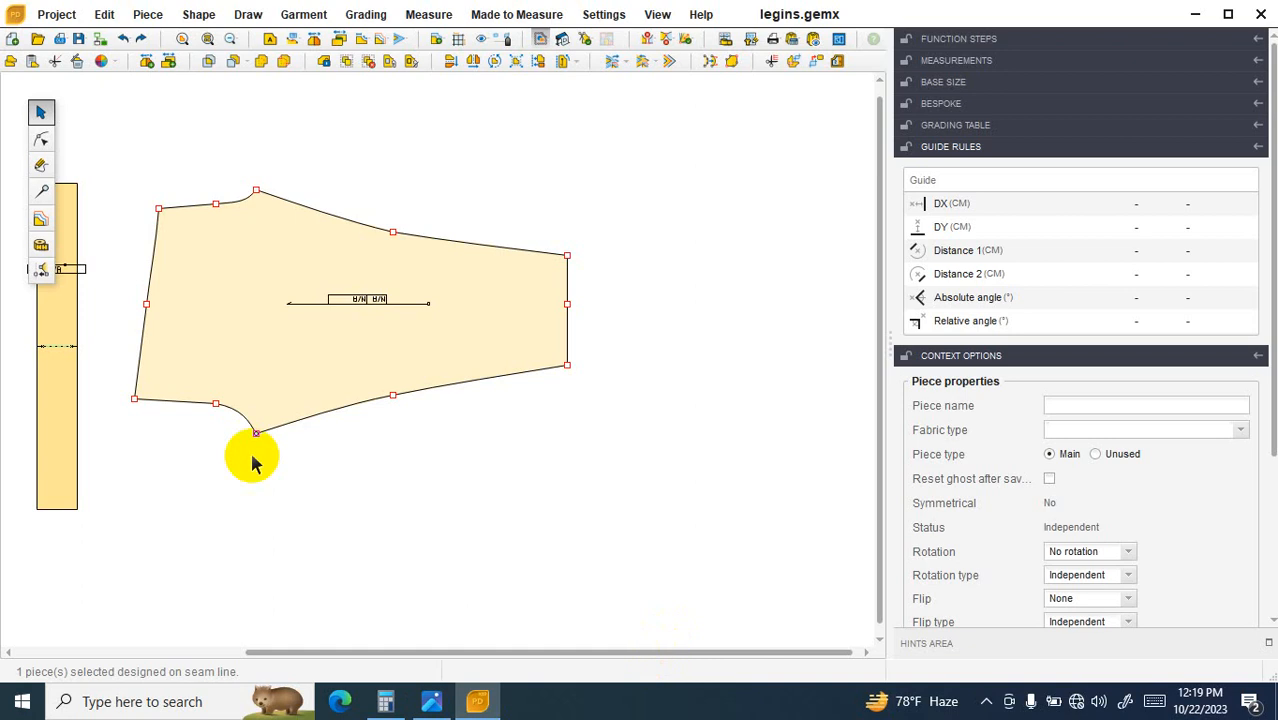
Step: Declare a projection of the leg's lower half across the line from the waist midpoint to the hem midpoint
{"action": "left_click", "coordinate": [42, 138]}
{"action": "scroll", "coordinate": [251, 302], "scroll_direction": "down", "scroll_amount": 2}
{"action": "scroll", "coordinate": [178, 302], "scroll_direction": "up", "scroll_amount": 3}
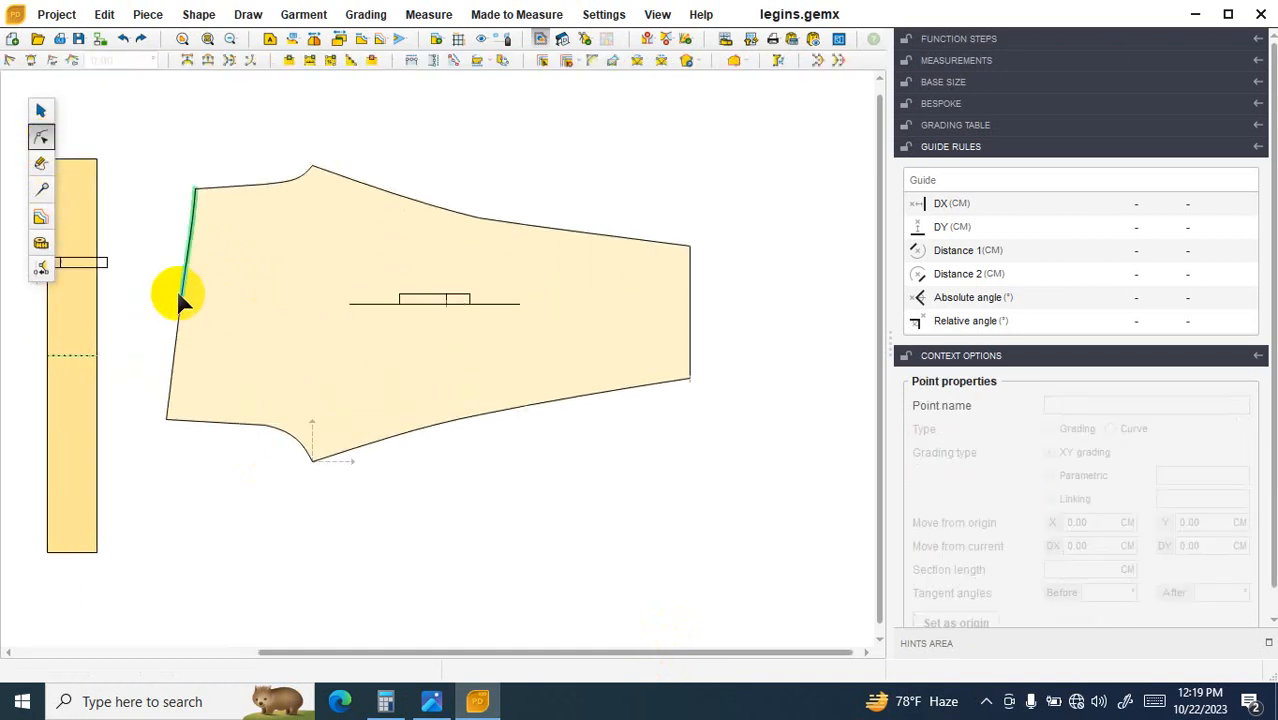
{"action": "left_click", "coordinate": [738, 60]}
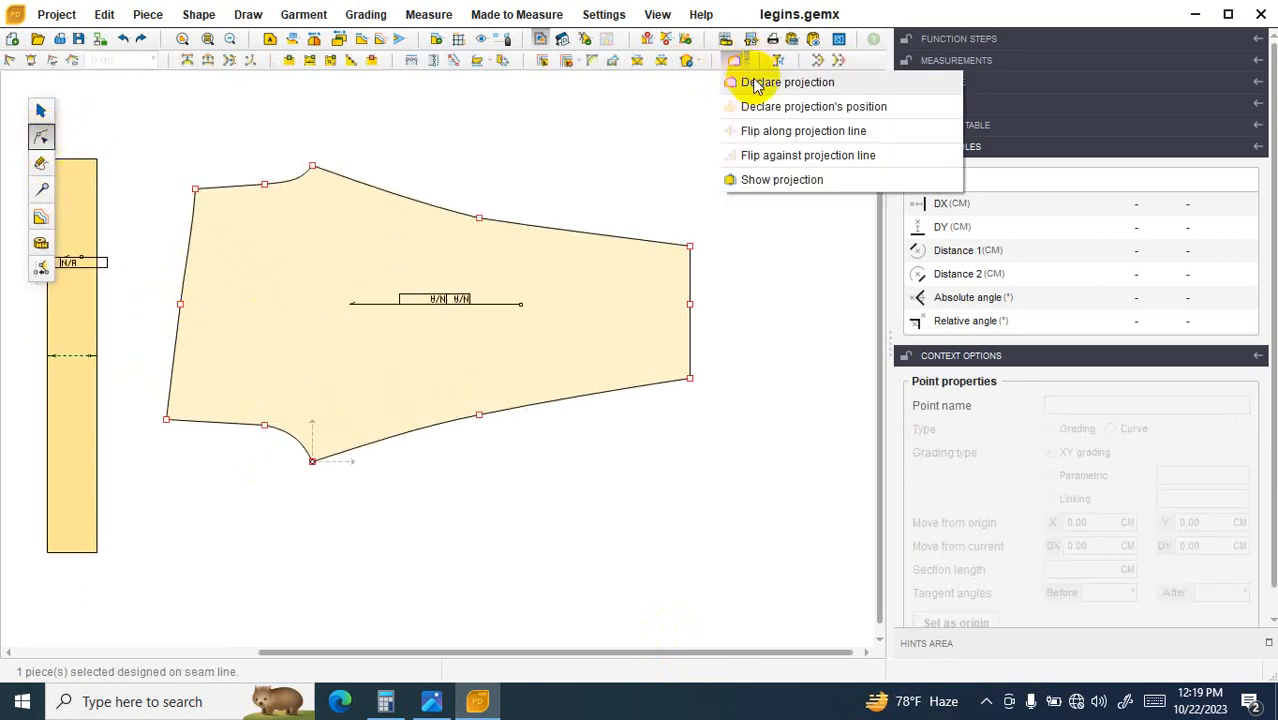
{"action": "left_click", "coordinate": [775, 82]}
{"action": "left_click", "coordinate": [181, 305]}
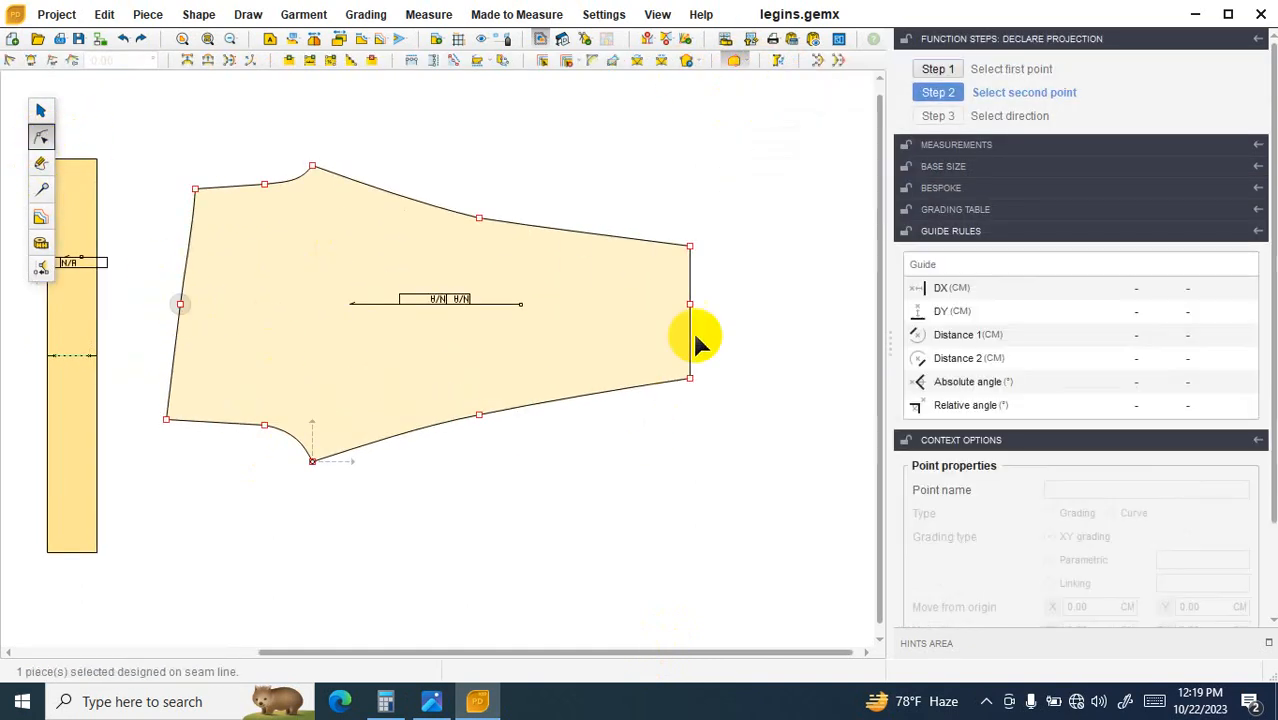
{"action": "left_click", "coordinate": [690, 303]}
{"action": "left_click", "coordinate": [419, 430]}
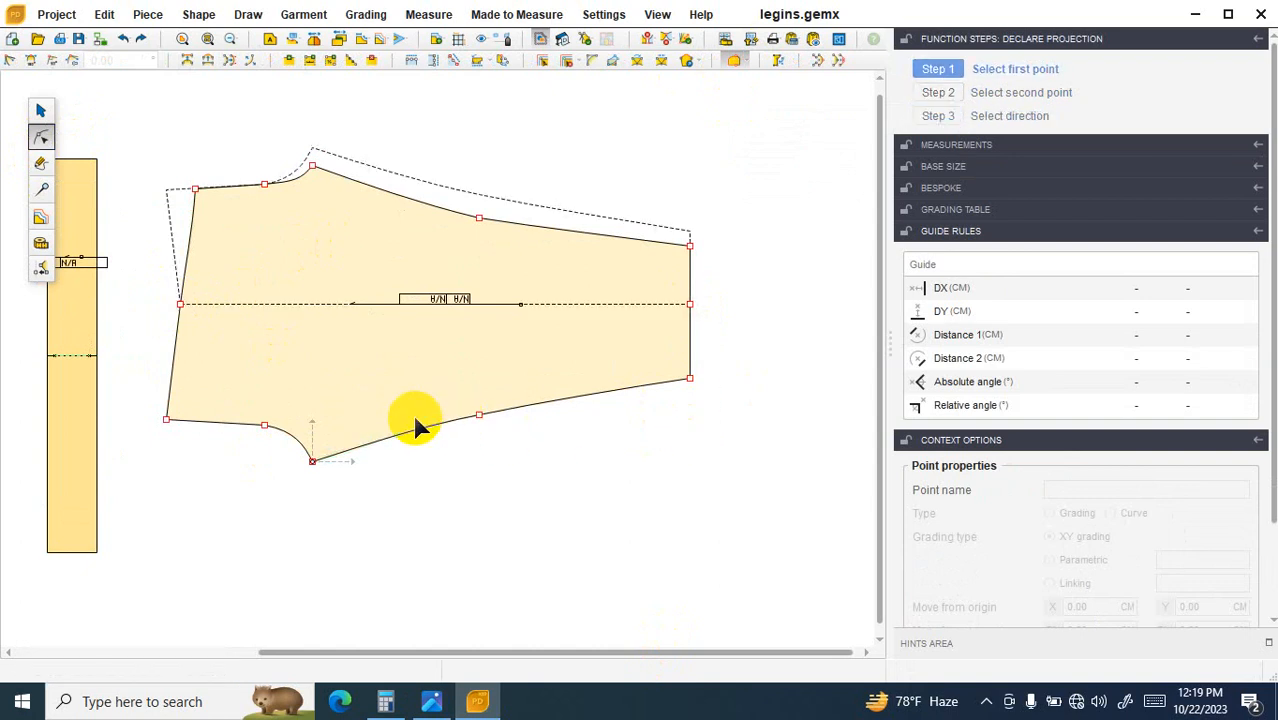
Step: Save the file in demo-version format with the leg projection shown
{"action": "scroll", "coordinate": [180, 205], "scroll_direction": "up", "scroll_amount": 4}
{"action": "scroll", "coordinate": [167, 207], "scroll_direction": "up", "scroll_amount": 1}
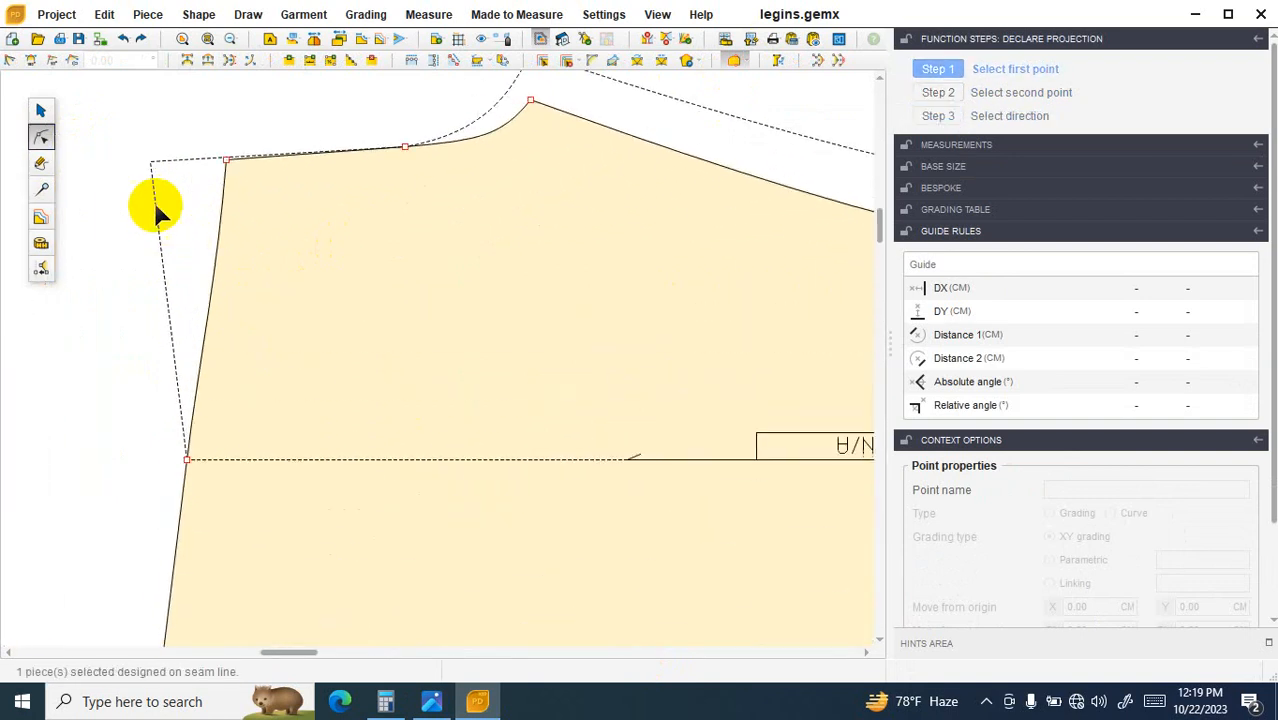
{"action": "left_click", "coordinate": [79, 38]}
{"action": "left_click", "coordinate": [712, 389]}
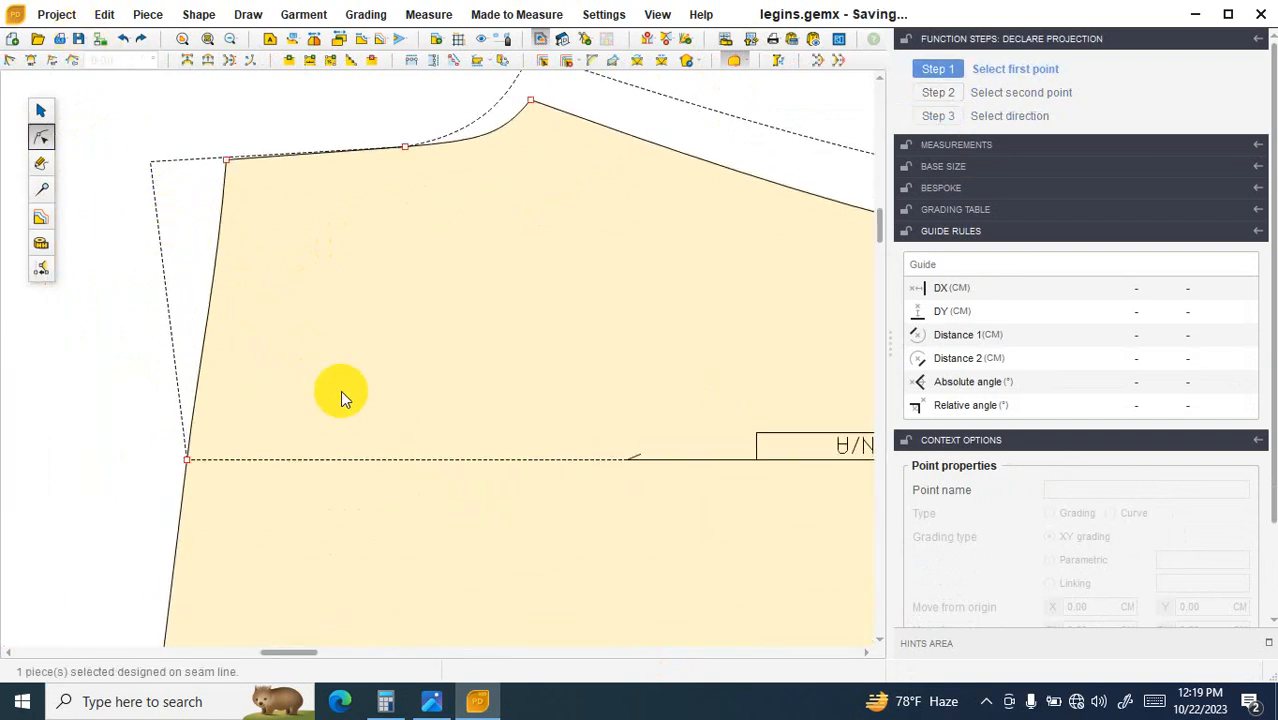
Step: Compare the waist and crotch curves of the folded leg halves and clear the projection
{"action": "scroll", "coordinate": [332, 403], "scroll_direction": "down", "scroll_amount": 2}
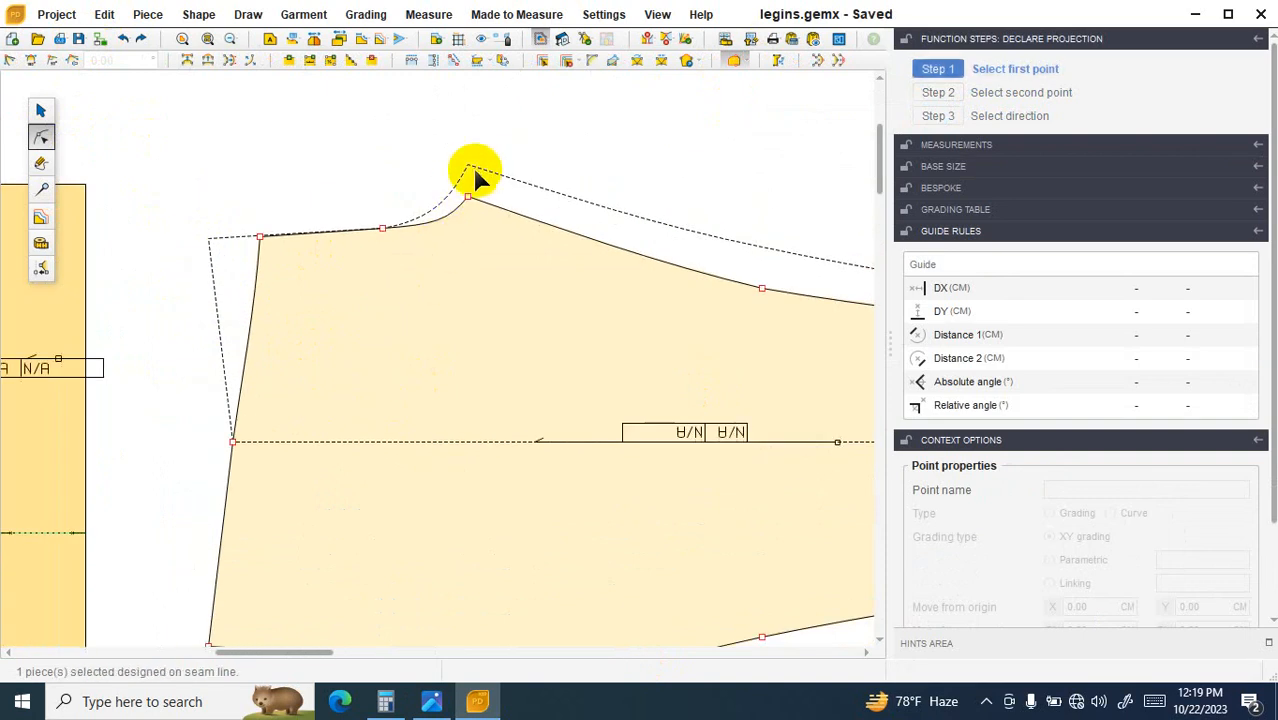
{"action": "scroll", "coordinate": [274, 320], "scroll_direction": "up", "scroll_amount": 2}
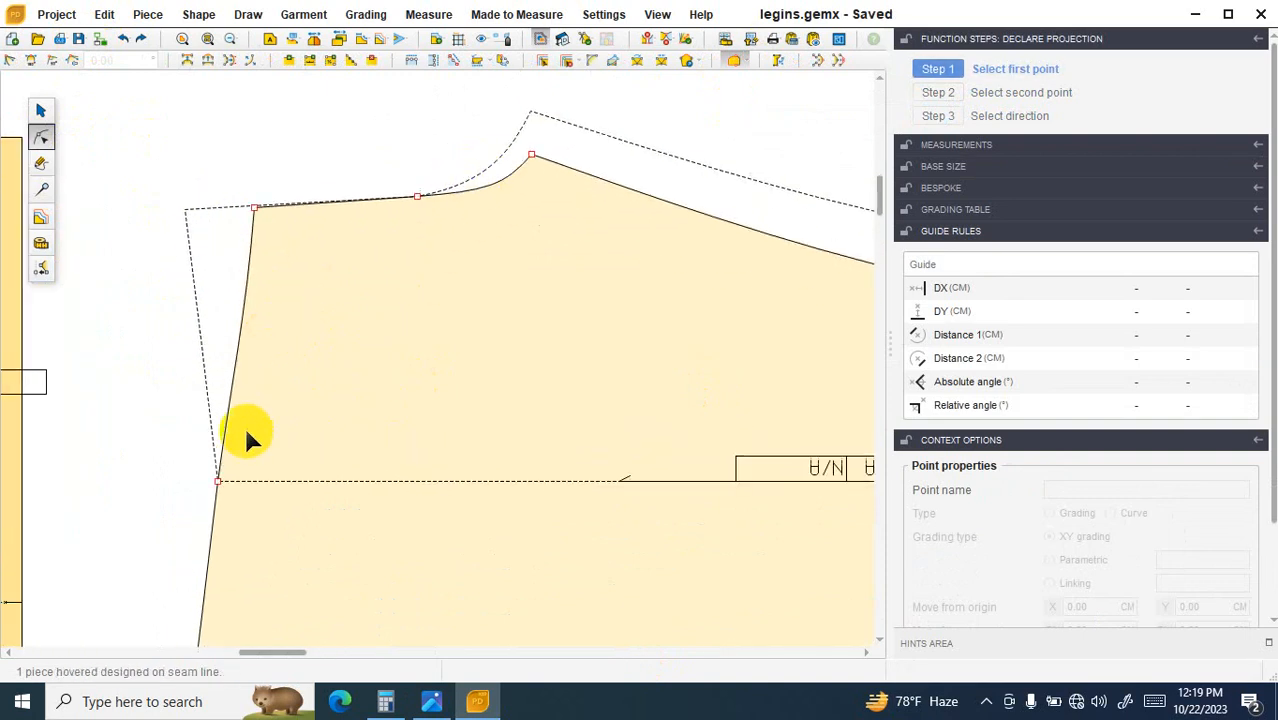
{"action": "scroll", "coordinate": [231, 477], "scroll_direction": "up", "scroll_amount": 1}
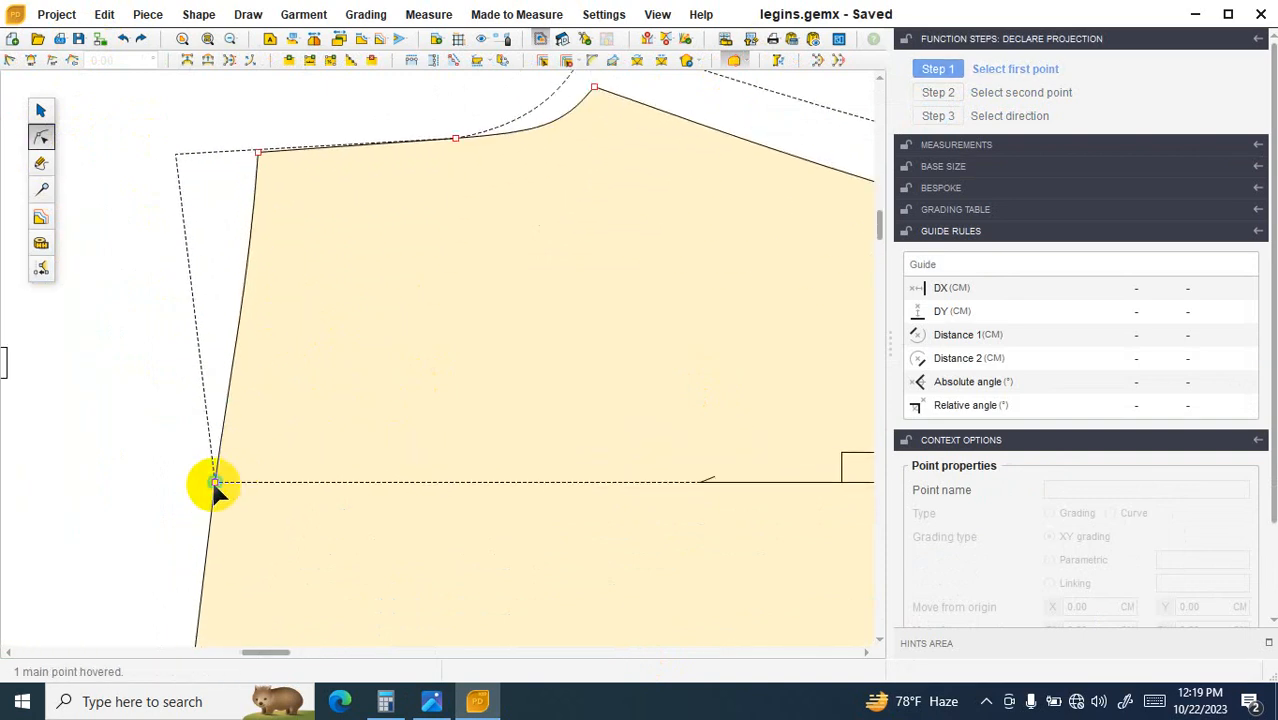
{"action": "scroll", "coordinate": [214, 483], "scroll_direction": "down", "scroll_amount": 4}
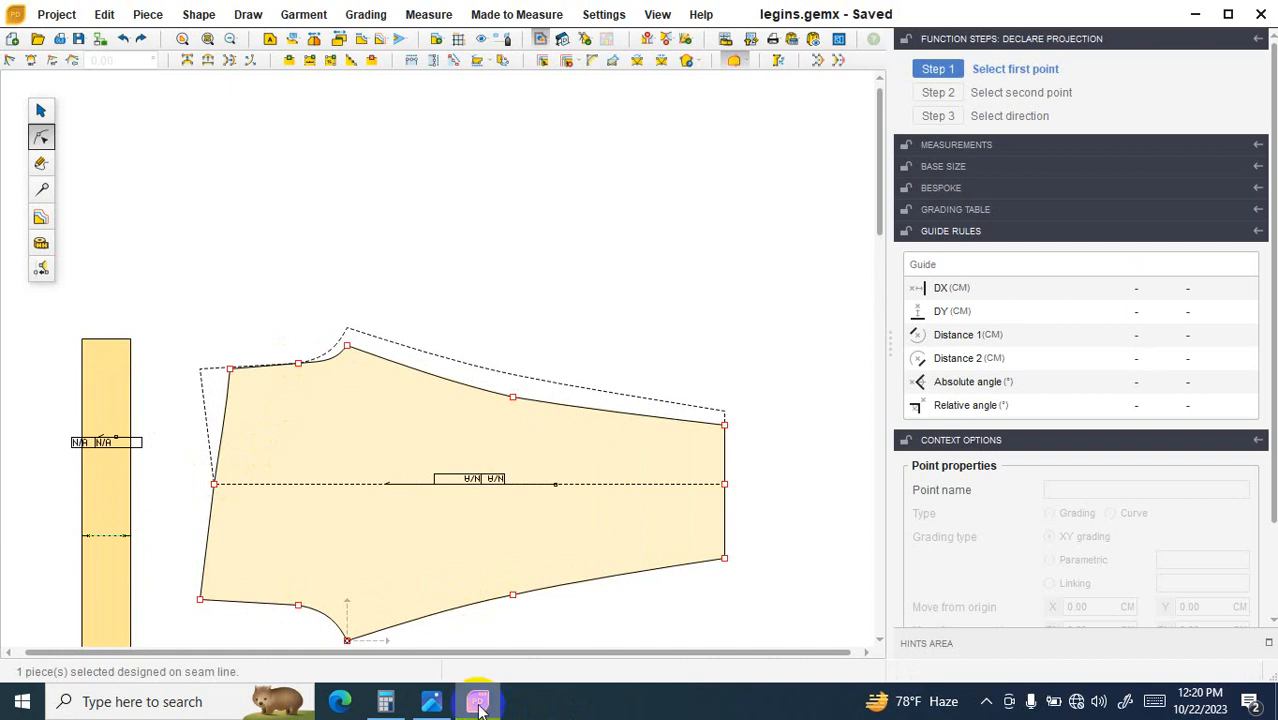
{"action": "scroll", "coordinate": [398, 520], "scroll_direction": "up", "scroll_amount": 3}
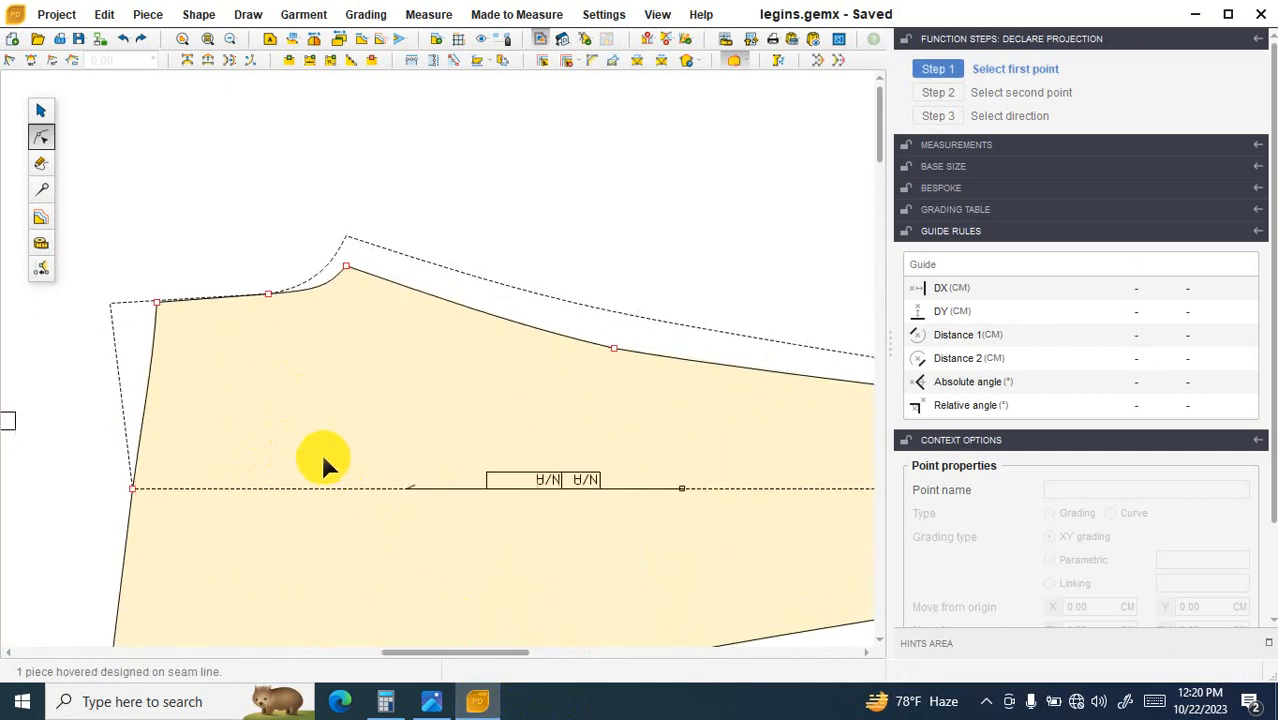
{"action": "key", "text": "Escape"}
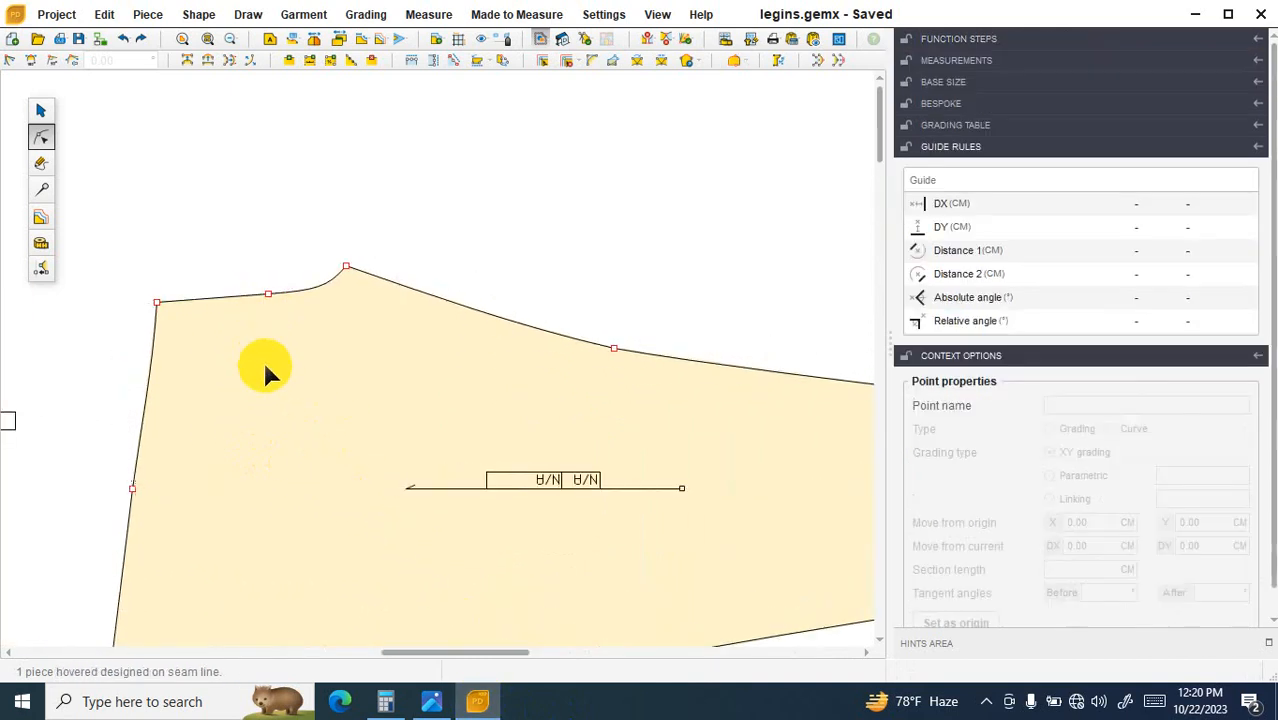
{"action": "scroll", "coordinate": [277, 491], "scroll_direction": "down", "scroll_amount": 5}
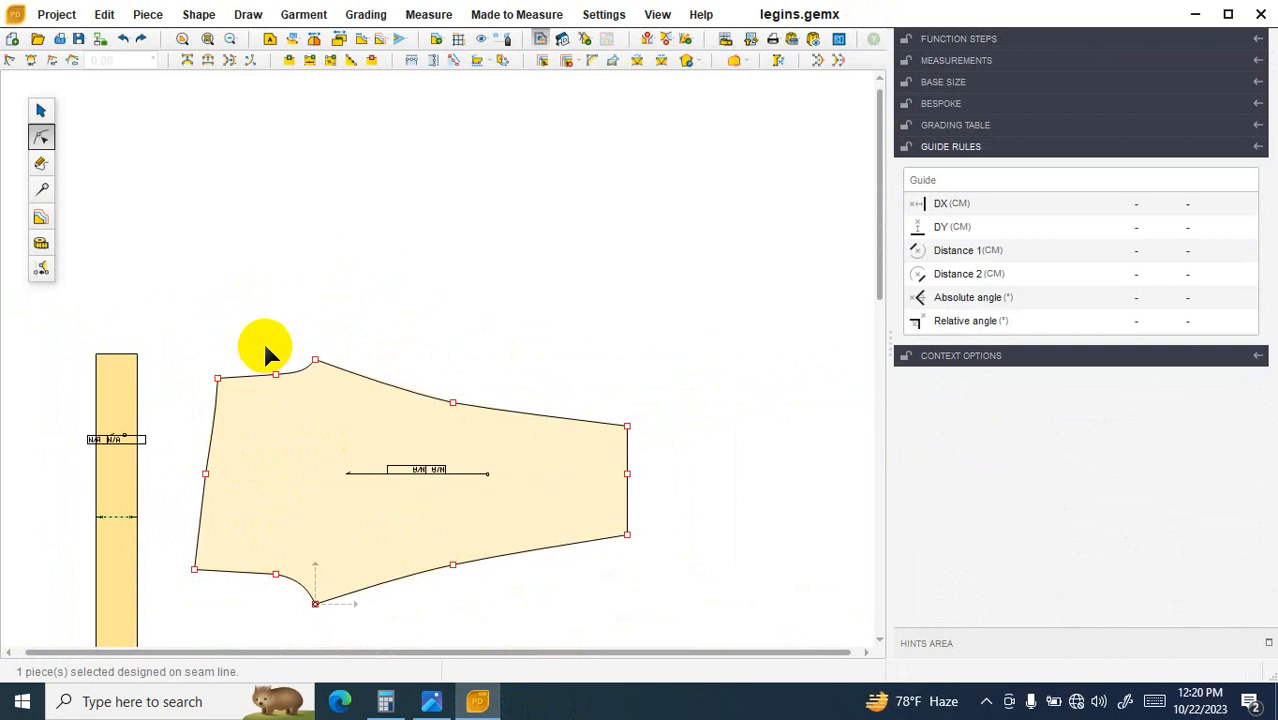
Step: Set the front hip point as the origin and select the back hip point to read its offset
{"action": "left_click", "coordinate": [275, 374]}
{"action": "left_click", "coordinate": [938, 624]}
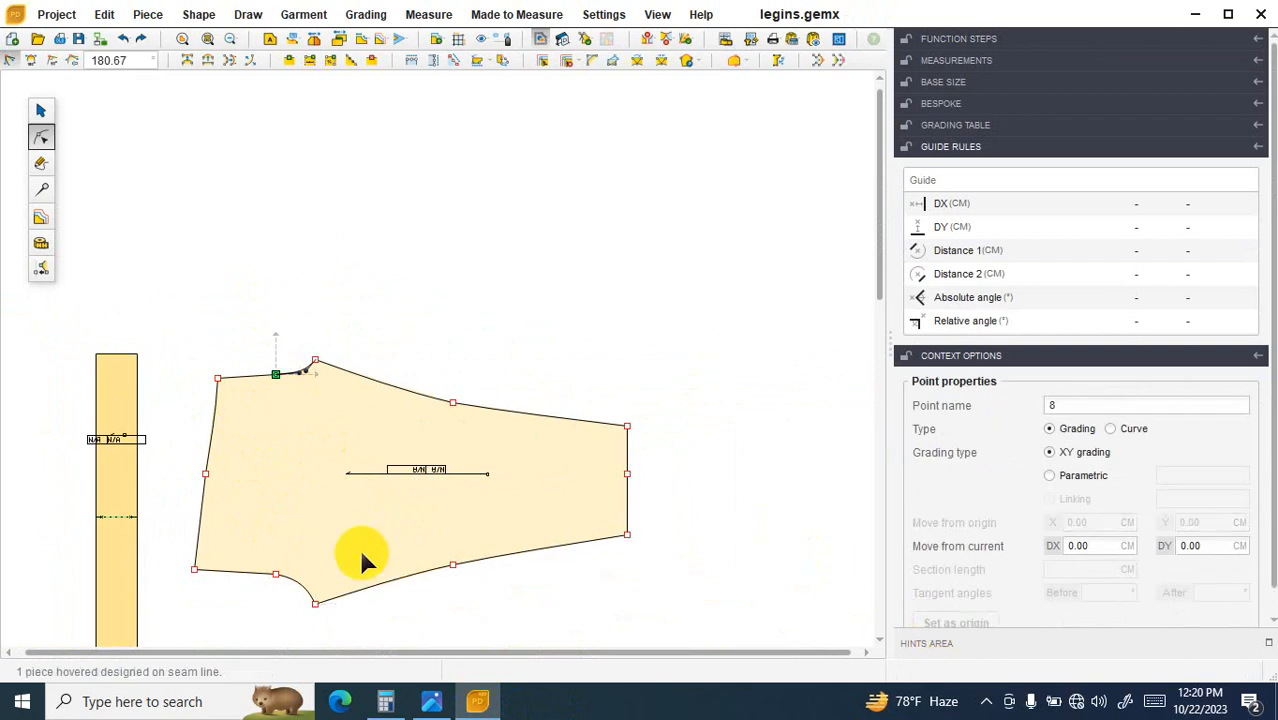
{"action": "left_click", "coordinate": [275, 574]}
{"action": "left_click", "coordinate": [275, 374]}
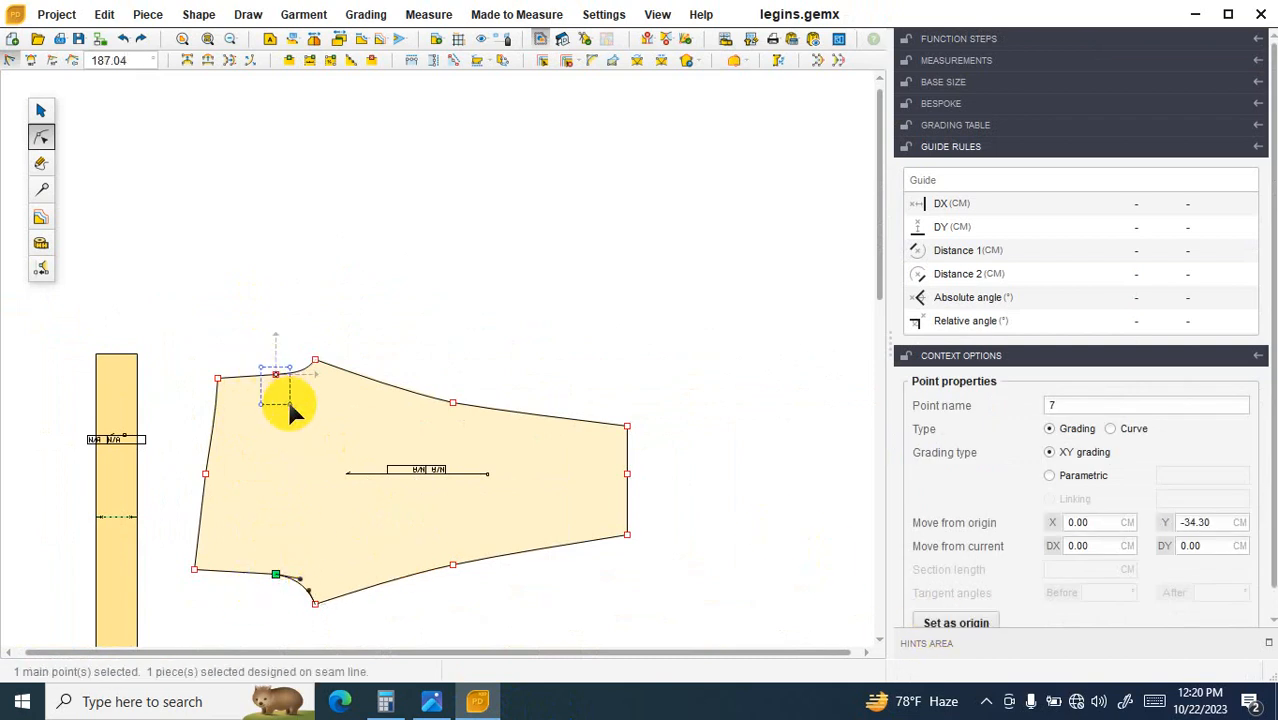
{"action": "left_click", "coordinate": [275, 574]}
Step: Check the size 140 hip circumference in the chart and set the back hip point's Y distance from the origin to -35.3 cm
{"action": "left_click", "coordinate": [432, 703]}
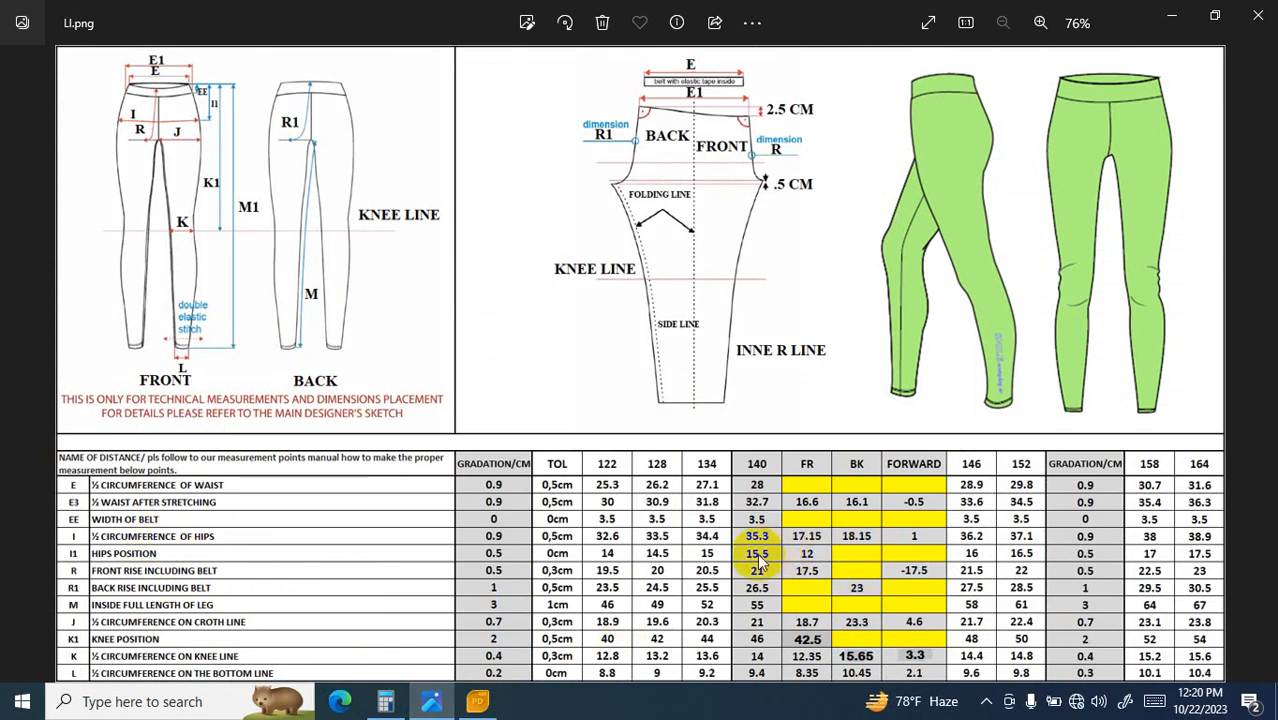
{"action": "left_click", "coordinate": [477, 701]}
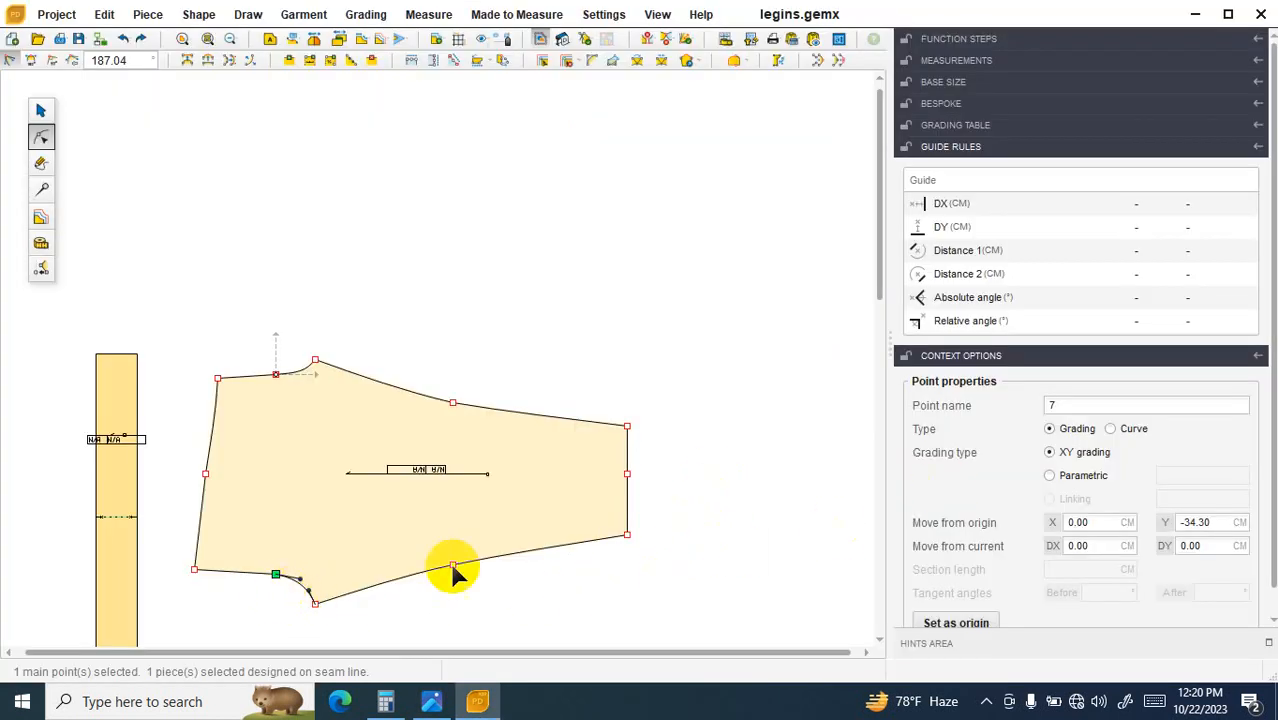
{"action": "left_click", "coordinate": [1210, 521]}
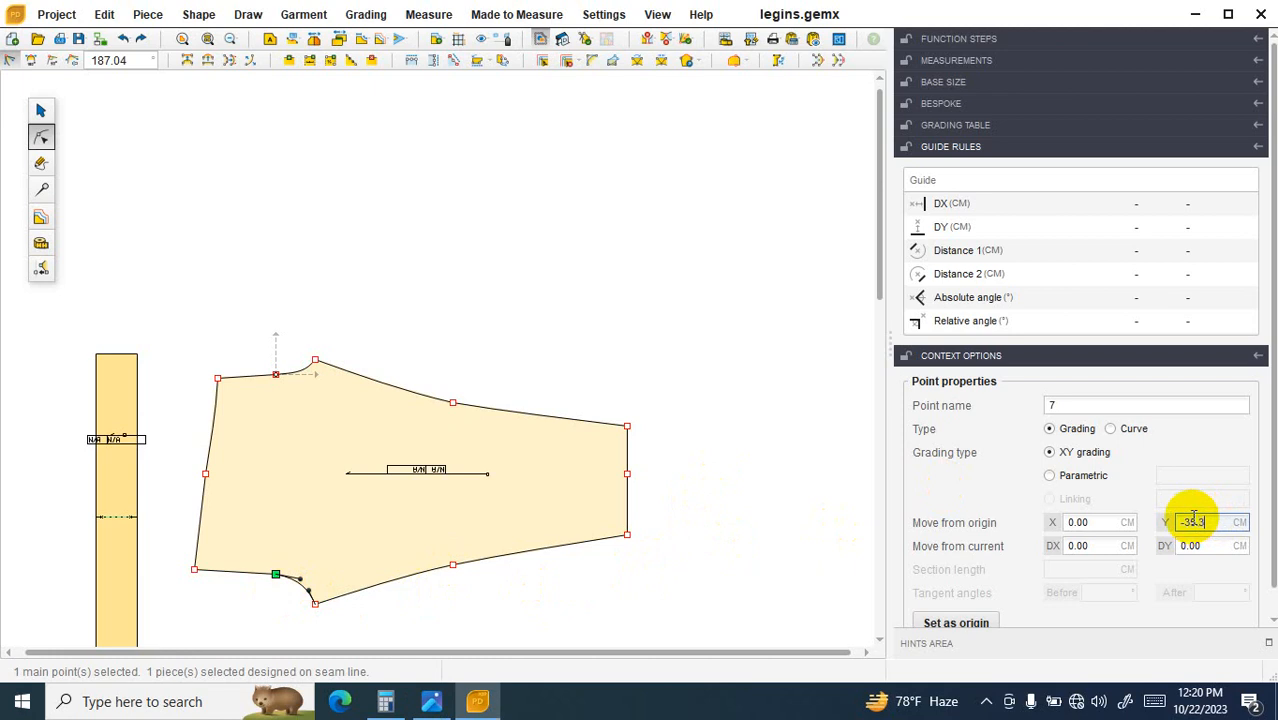
{"action": "scroll", "coordinate": [211, 494], "scroll_direction": "up", "scroll_amount": 1}
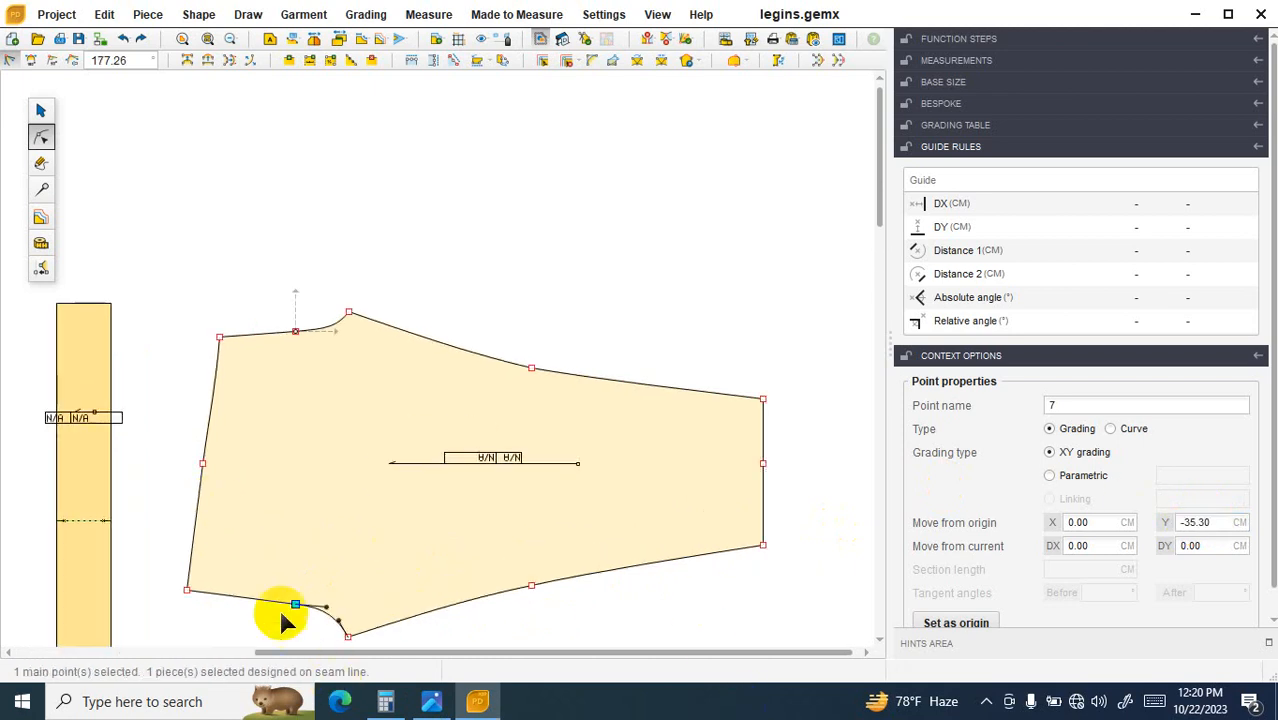
Step: Measure the back rise along the seam from the back crotch point to the back waist corner
{"action": "scroll", "coordinate": [285, 580], "scroll_direction": "down", "scroll_amount": 2}
{"action": "left_click", "coordinate": [294, 596]}
{"action": "scroll", "coordinate": [290, 590], "scroll_direction": "up", "scroll_amount": 3}
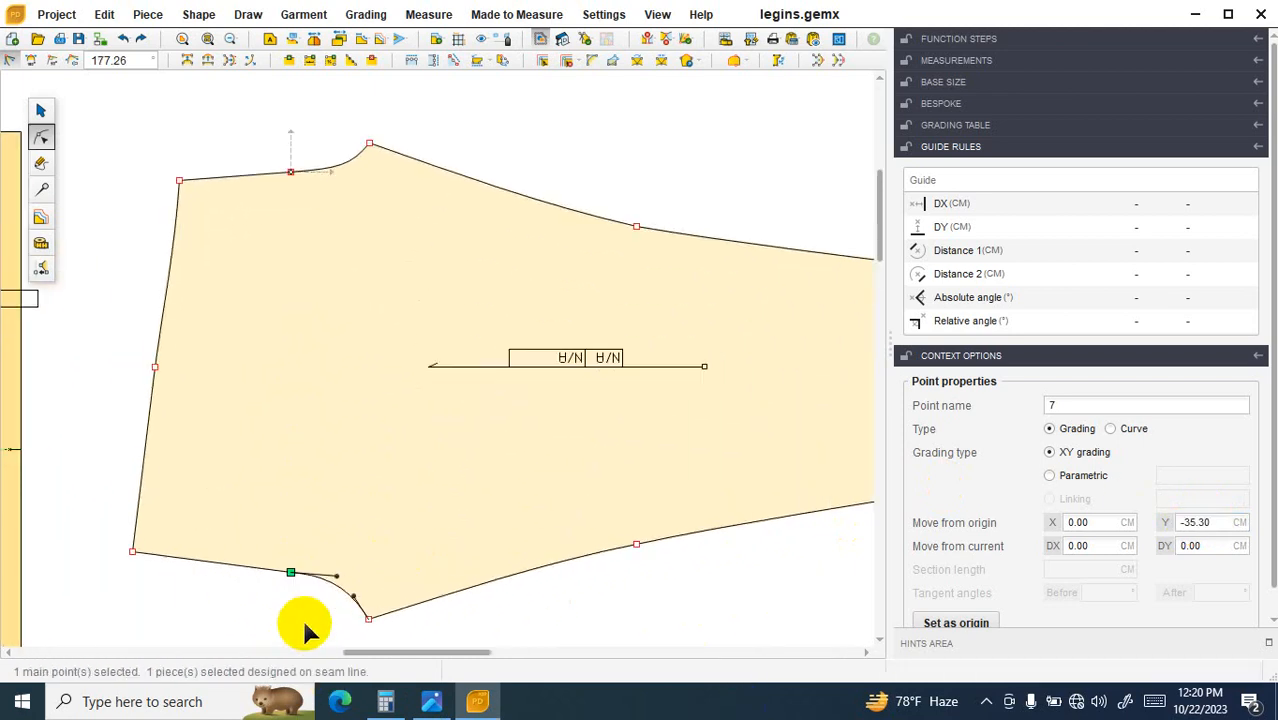
{"action": "scroll", "coordinate": [306, 613], "scroll_direction": "down", "scroll_amount": 2}
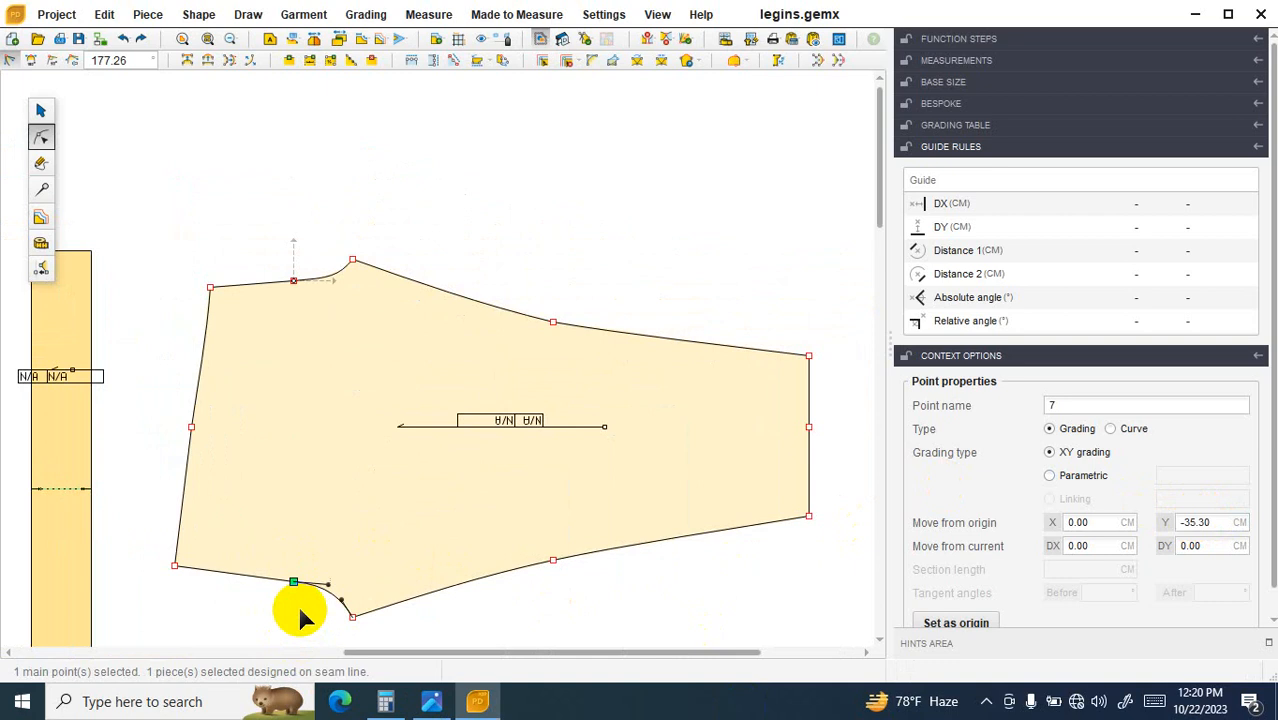
{"action": "scroll", "coordinate": [291, 600], "scroll_direction": "up", "scroll_amount": 1}
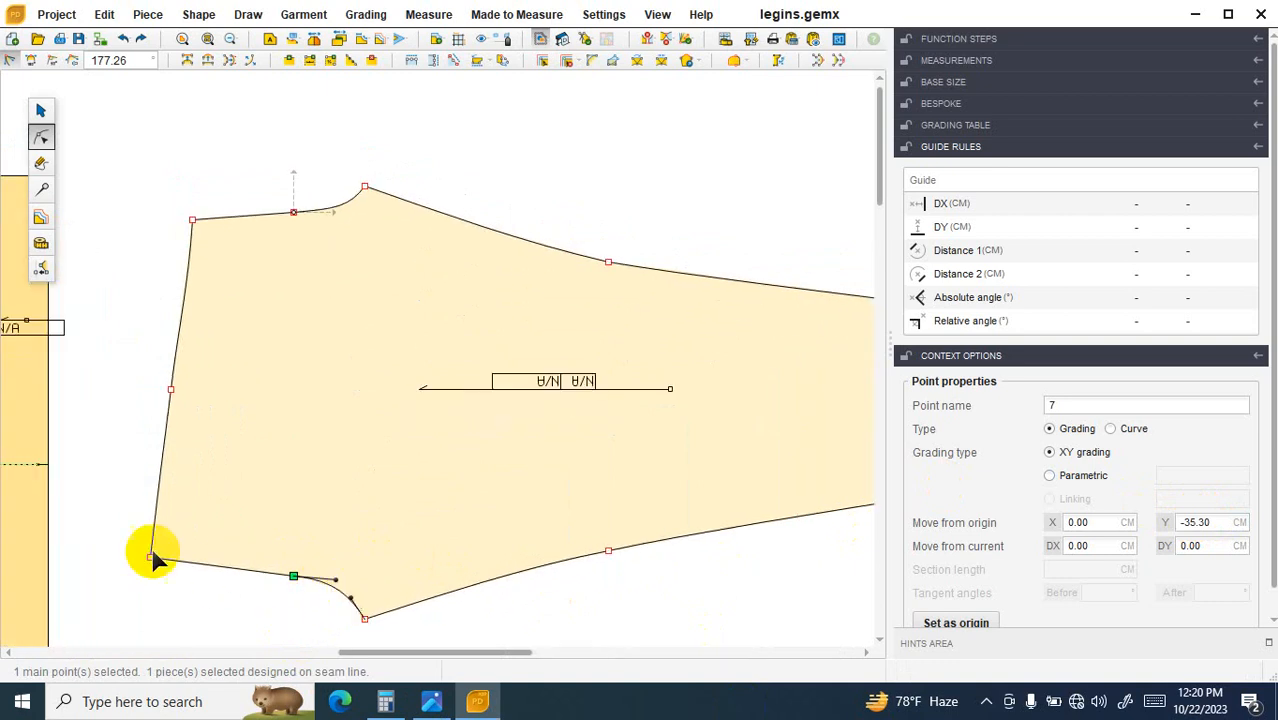
{"action": "left_click", "coordinate": [41, 243]}
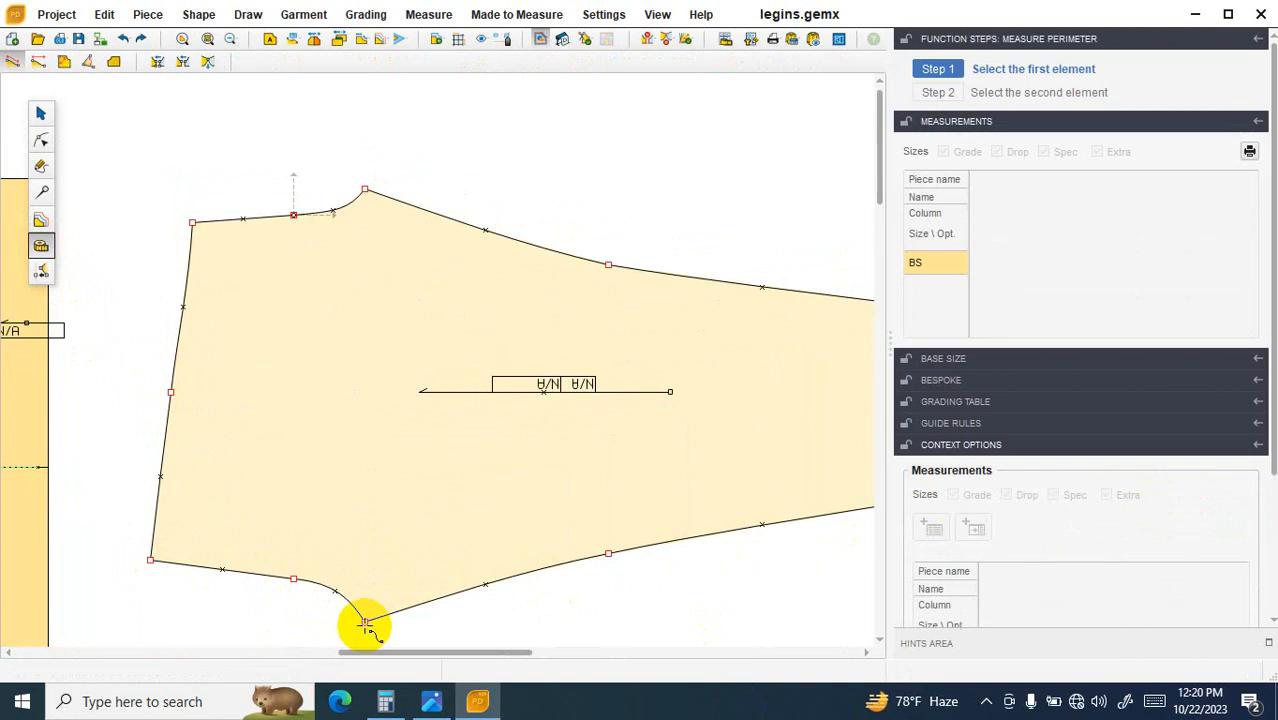
{"action": "left_click", "coordinate": [360, 617]}
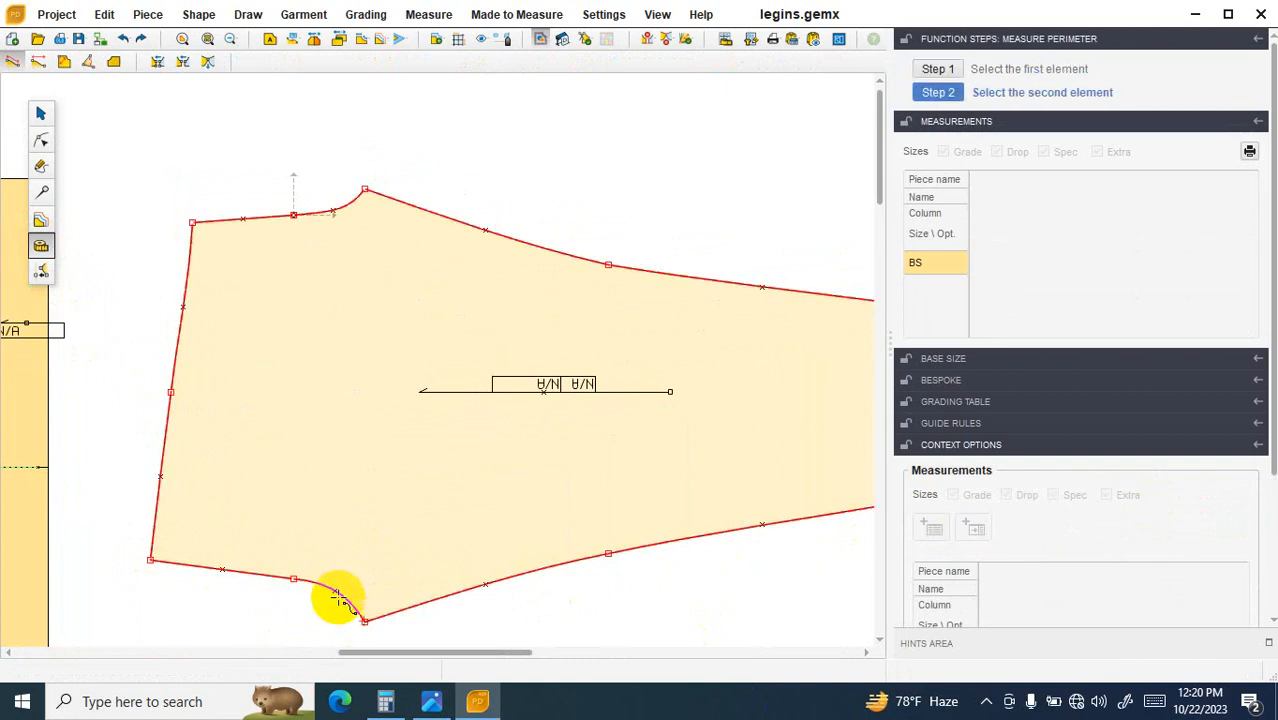
{"action": "left_click", "coordinate": [152, 560]}
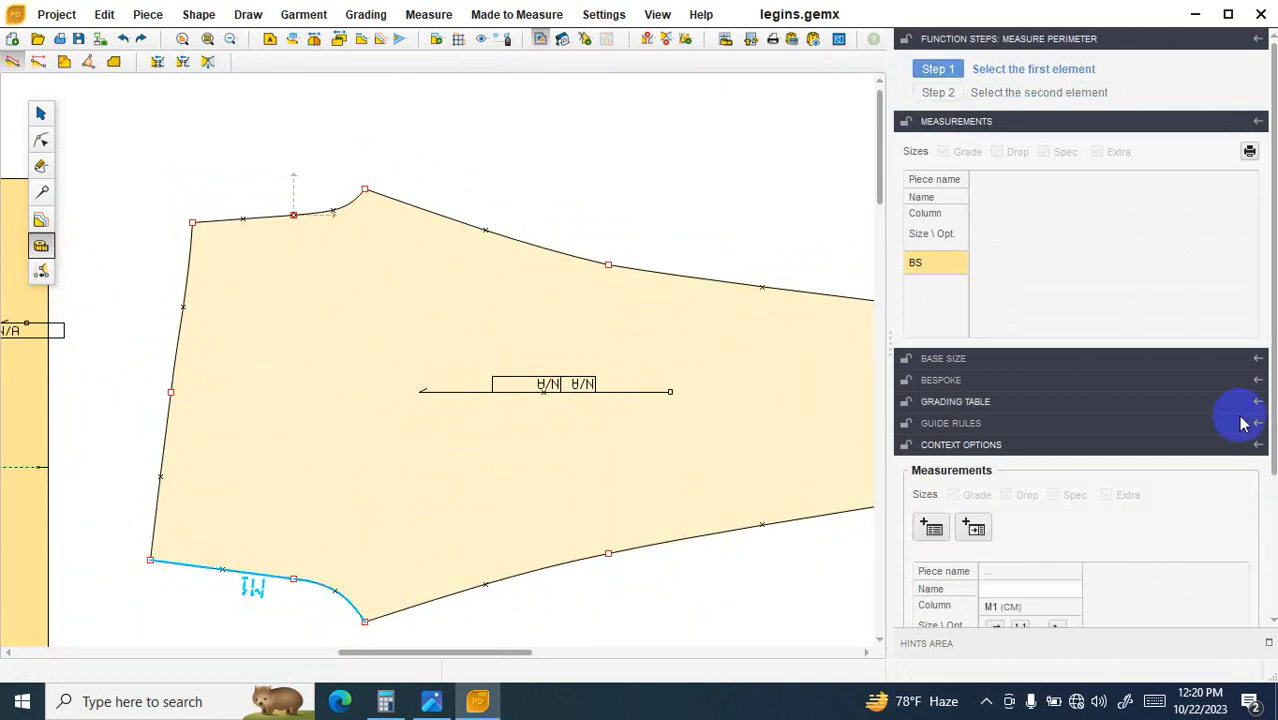
{"action": "left_click_drag", "start_coordinate": [1275, 375], "coordinate": [1268, 456]}
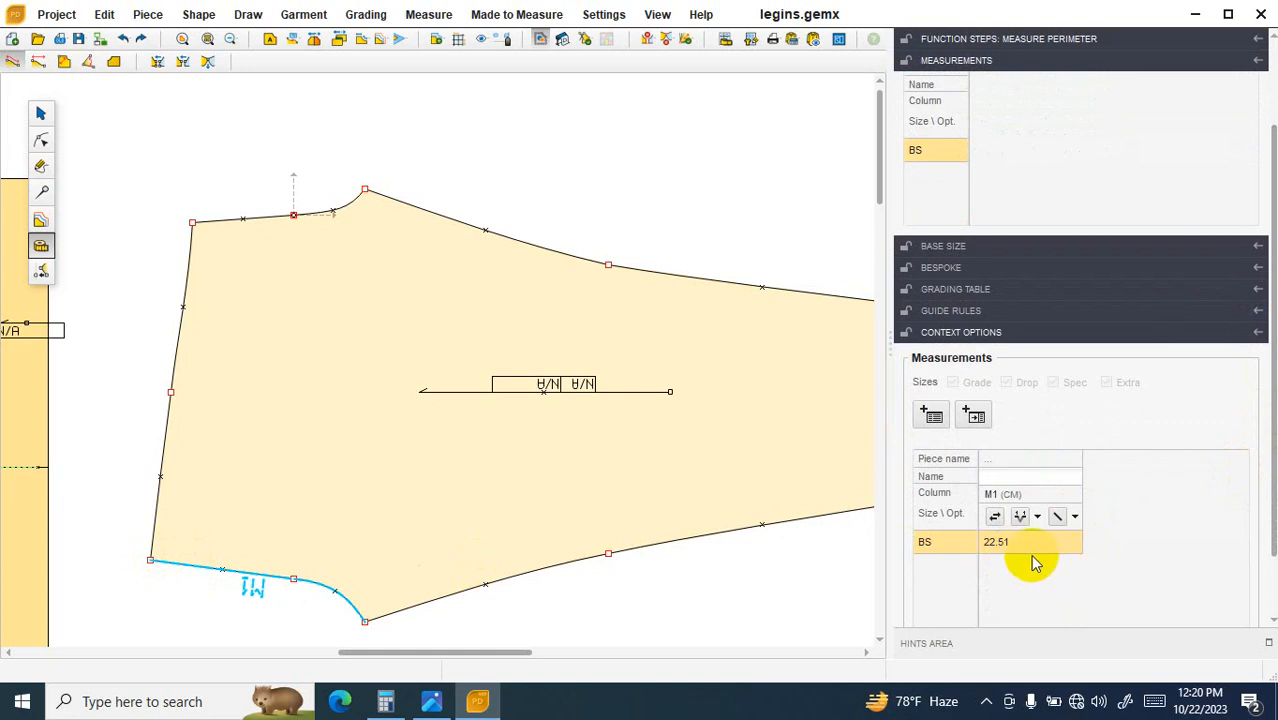
Step: Try moving the back waist corner by DX -.49 cm, and undo the move
{"action": "left_click", "coordinate": [41, 139]}
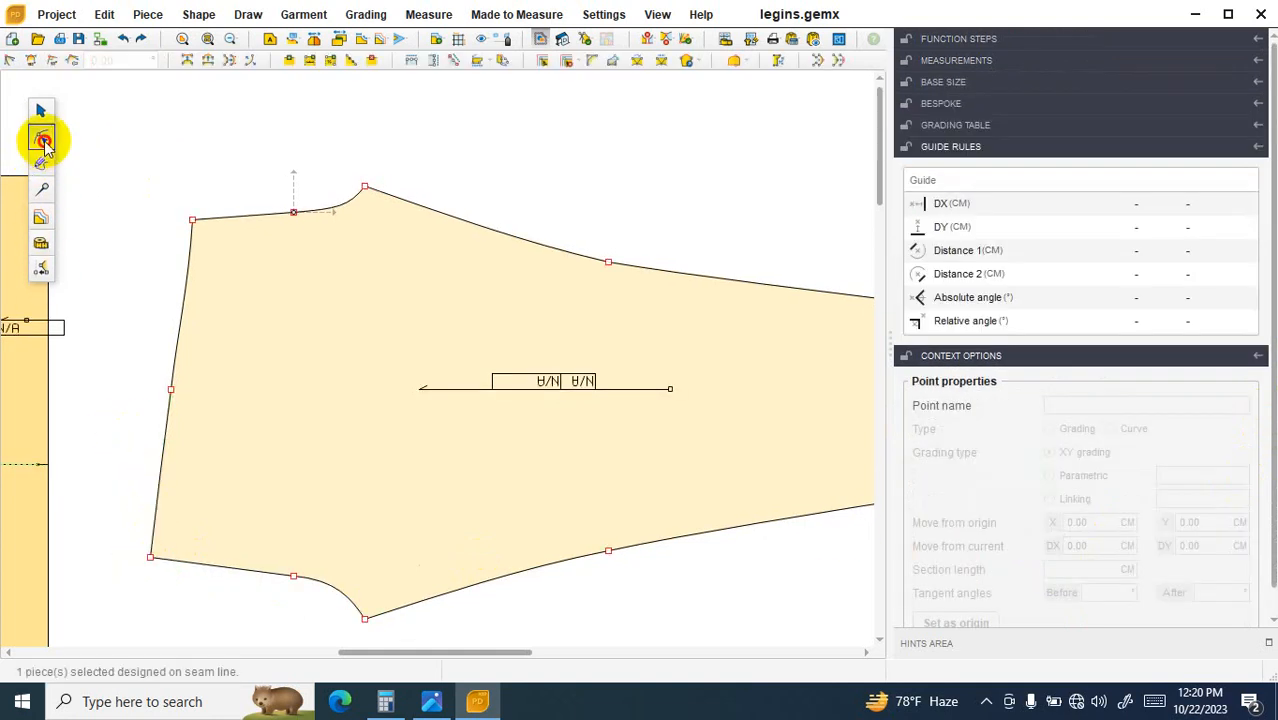
{"action": "left_click", "coordinate": [151, 557]}
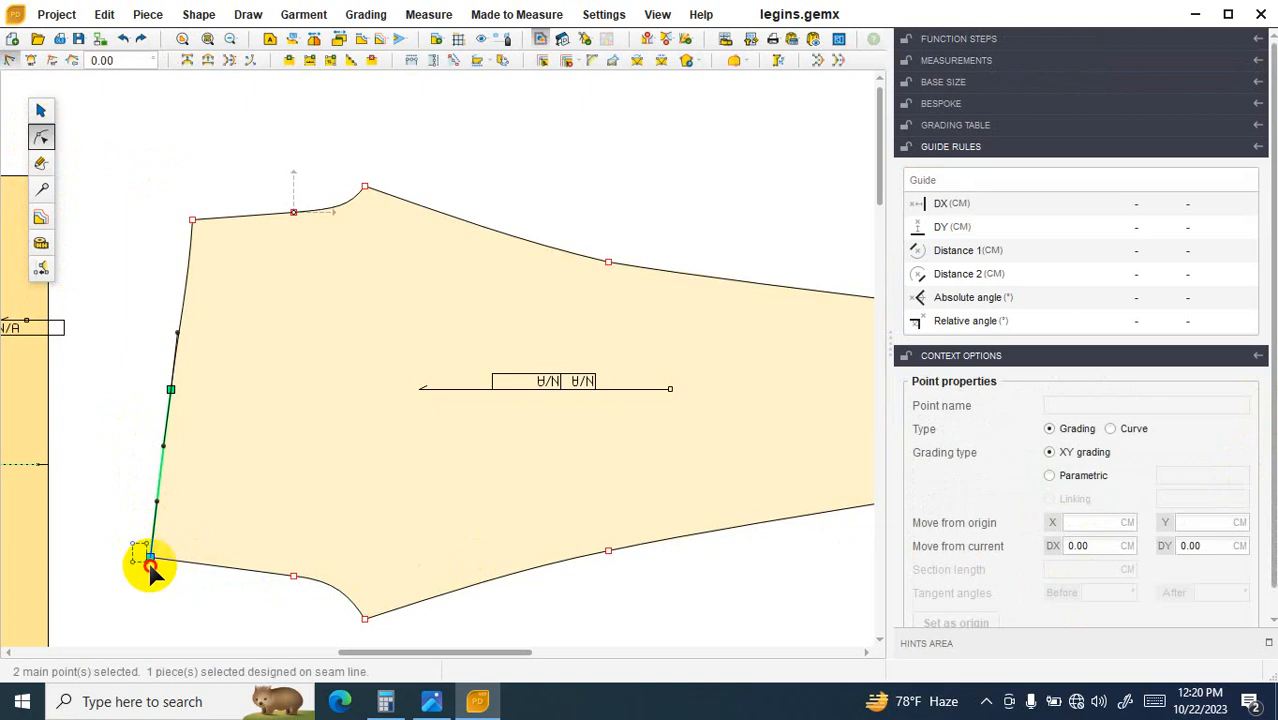
{"action": "left_click", "coordinate": [1104, 550]}
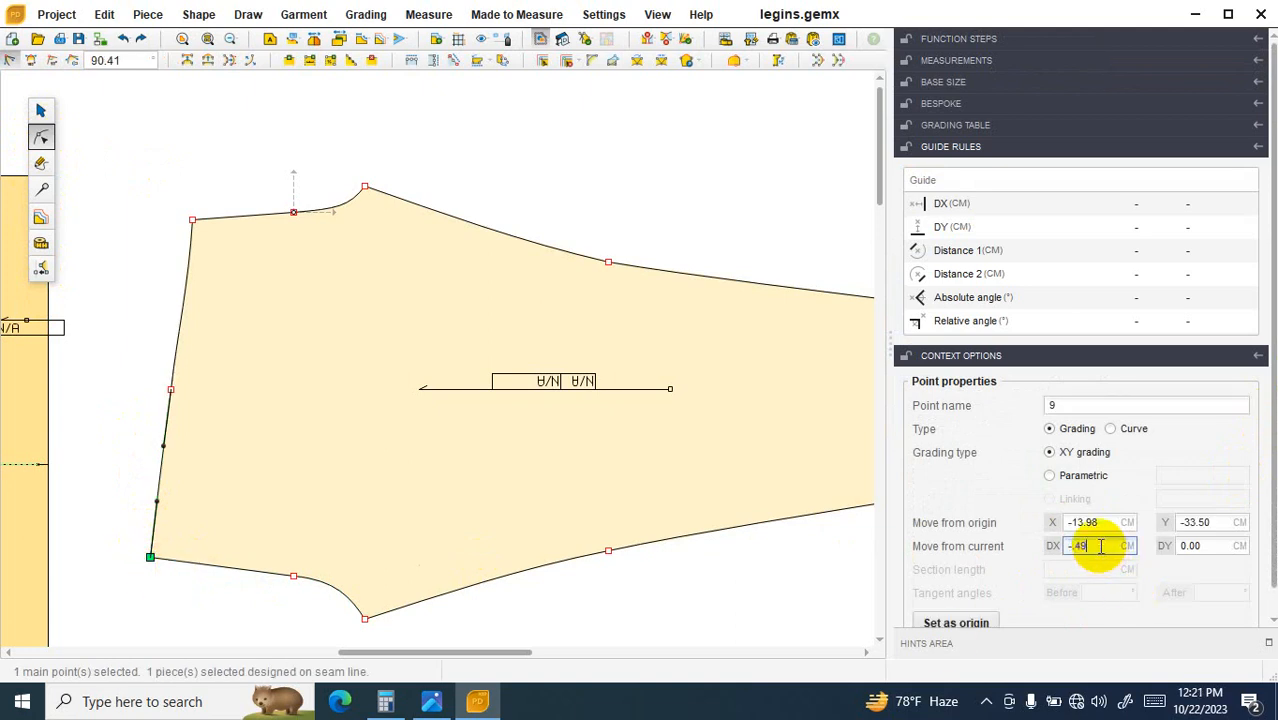
{"action": "type", "text": "-.49"}
{"action": "key", "text": "Return"}
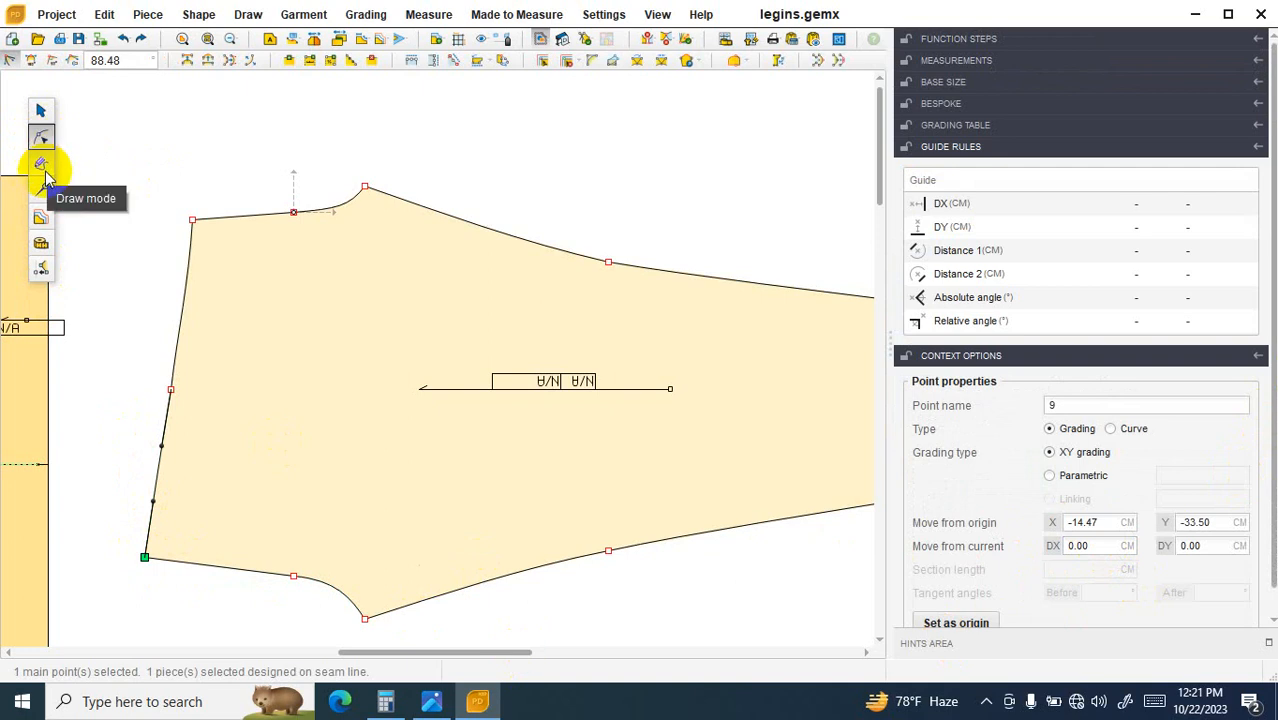
{"action": "key", "text": "ctrl+z"}
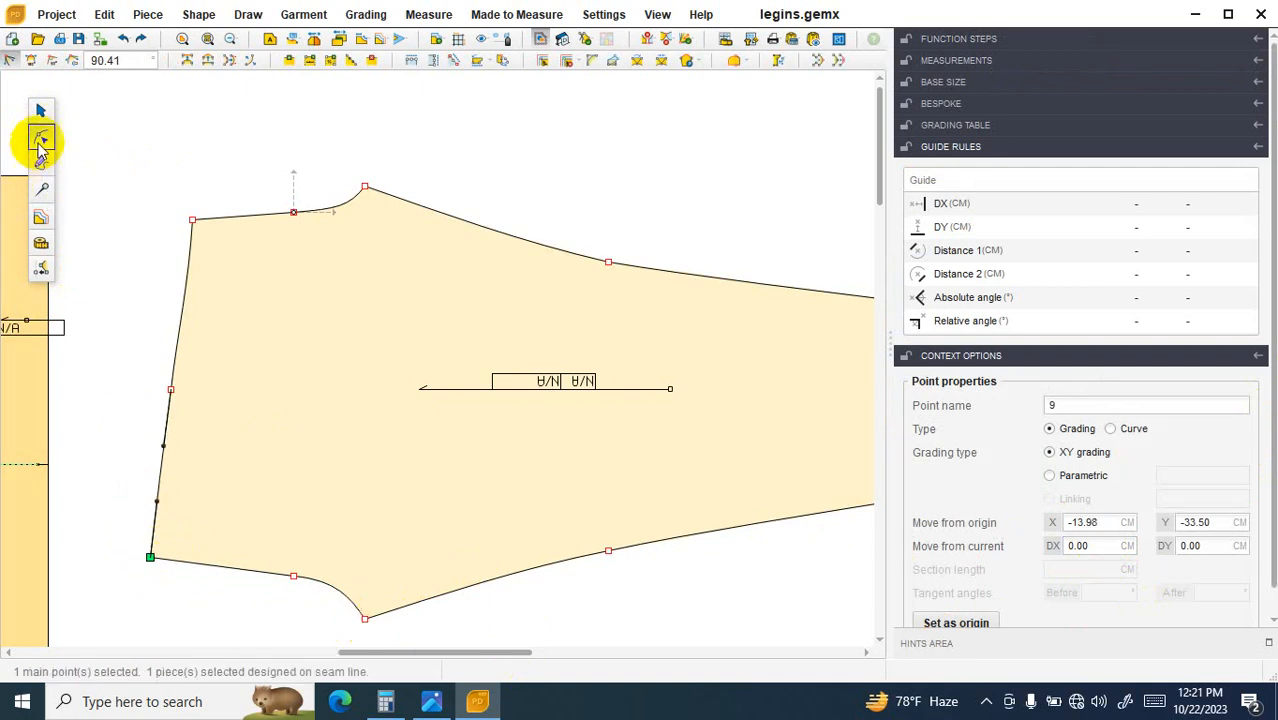
Step: Try moving the back crotch point by DX .49 cm, and undo the move
{"action": "left_click_drag", "start_coordinate": [327, 603], "coordinate": [383, 633]}
{"action": "left_click", "coordinate": [1083, 553]}
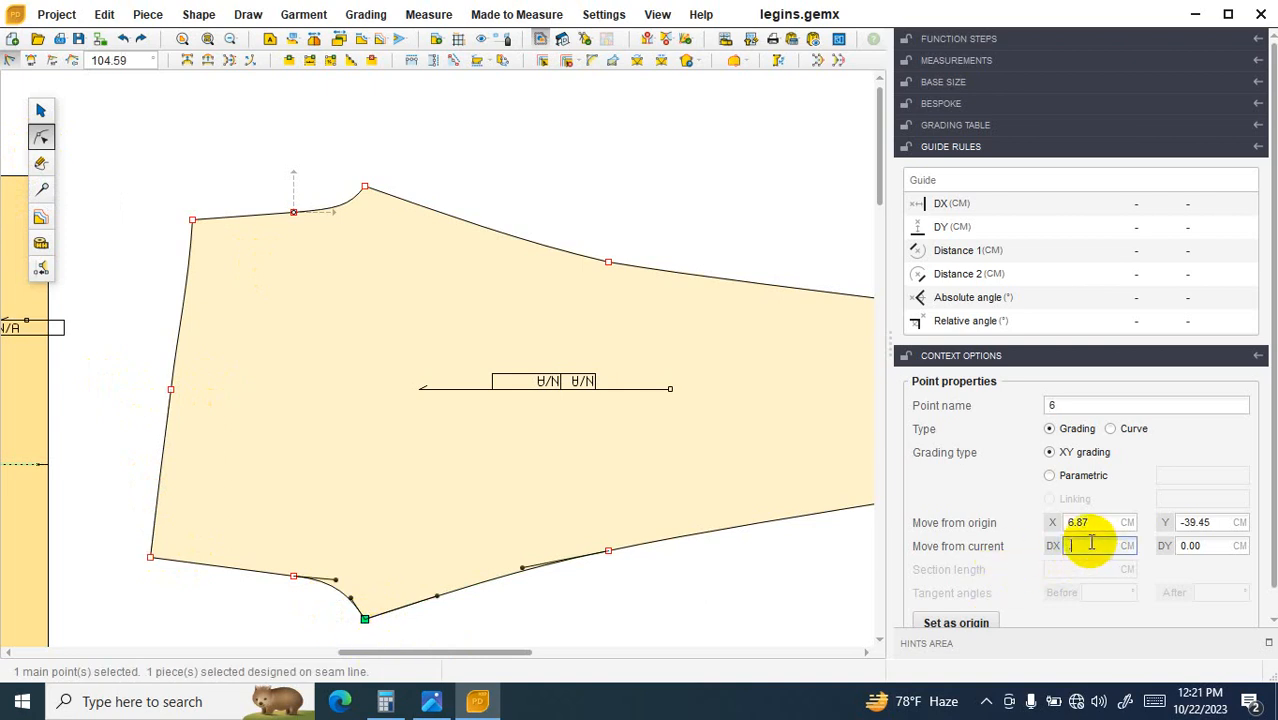
{"action": "type", "text": ".49"}
{"action": "key", "text": "Return"}
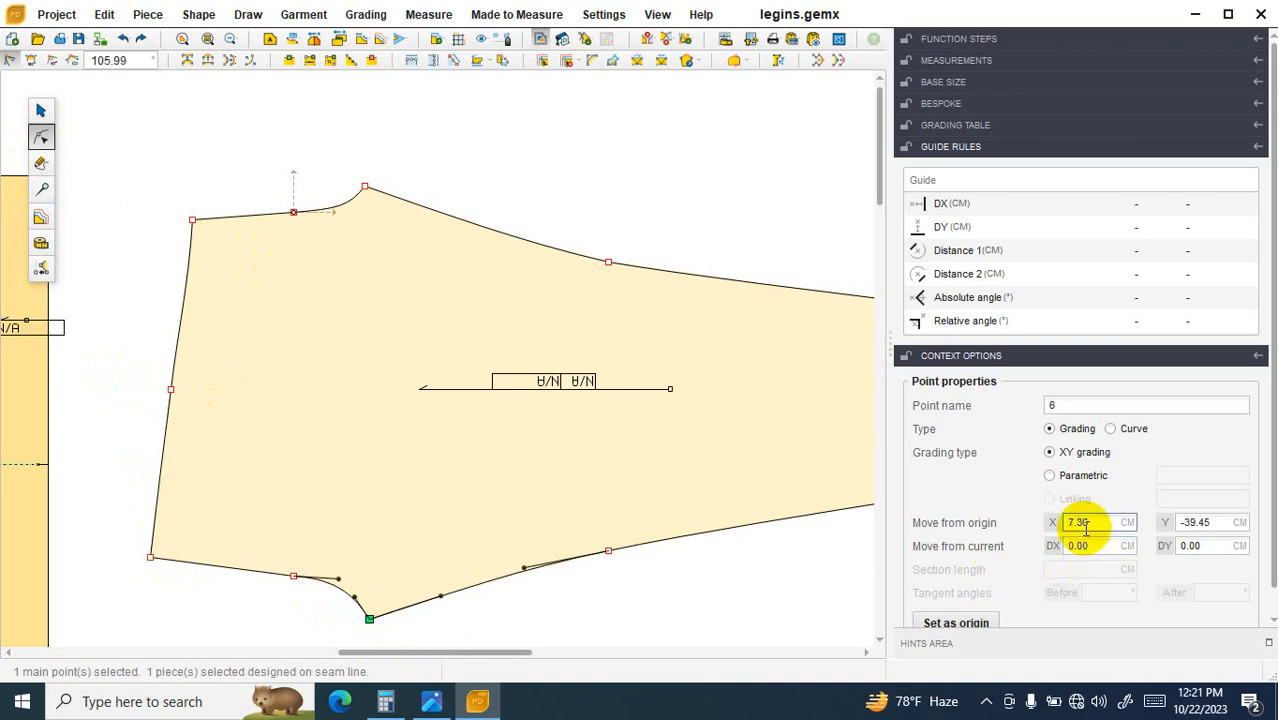
{"action": "scroll", "coordinate": [352, 497], "scroll_direction": "down", "scroll_amount": 2}
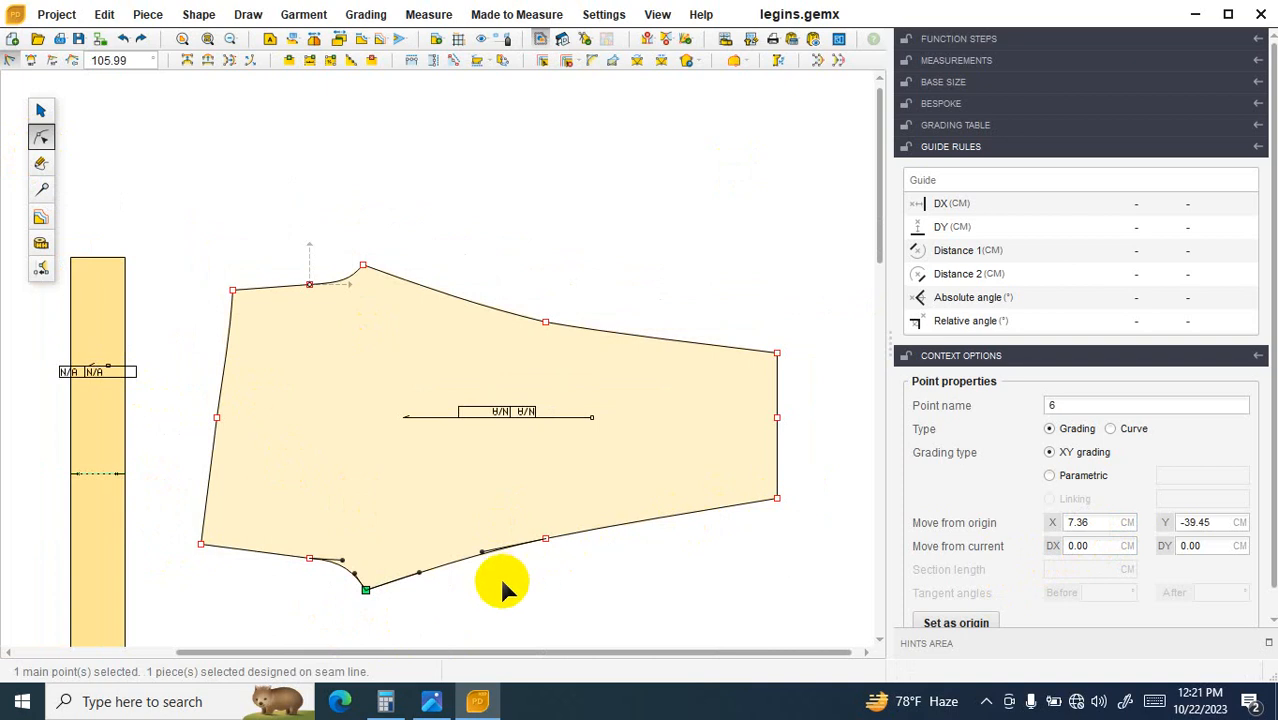
{"action": "key", "text": "ctrl+z"}
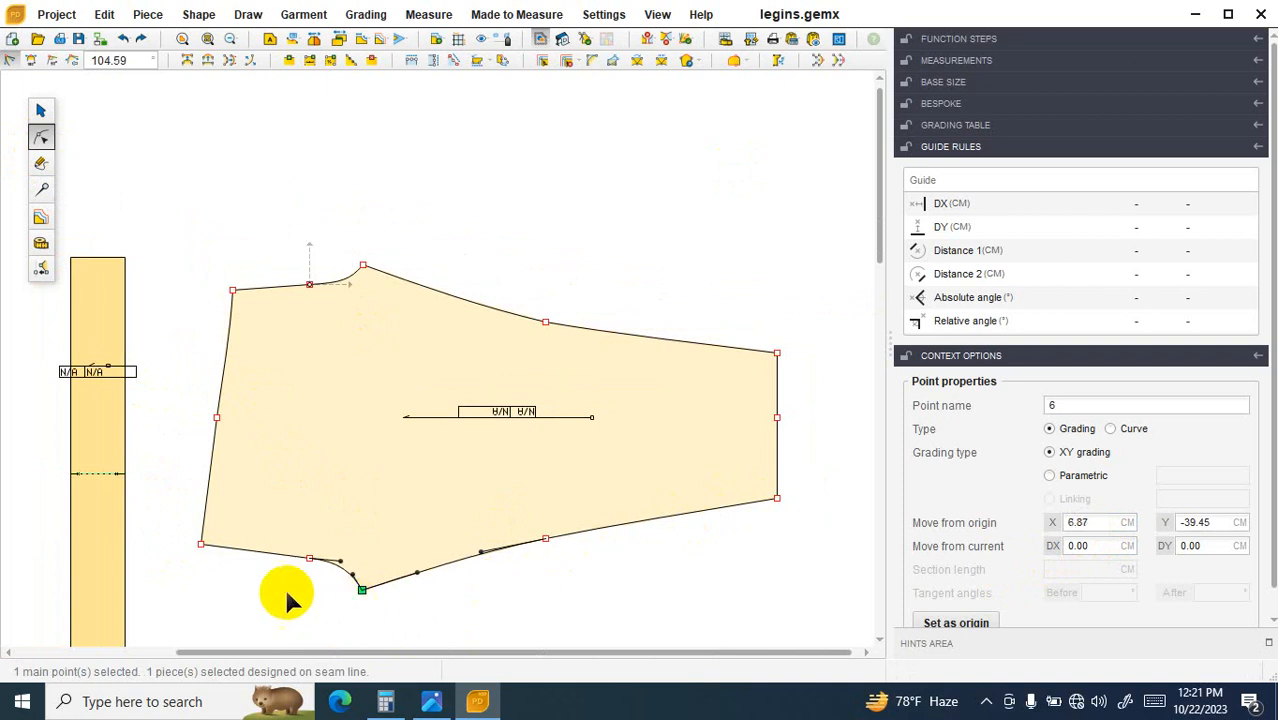
Step: Move the back waist corner outward by 0.49 cm along negative X to lengthen the back rise
{"action": "left_click", "coordinate": [201, 544]}
{"action": "left_click", "coordinate": [1097, 545]}
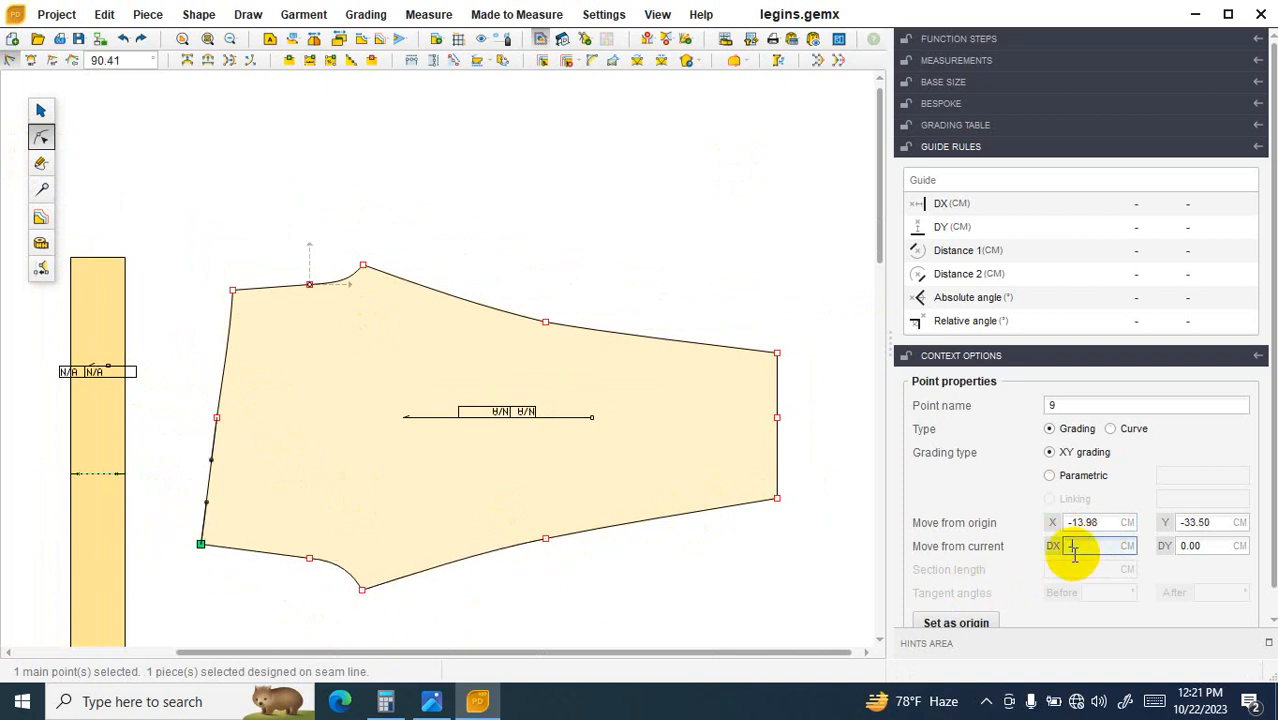
{"action": "key", "text": "Return"}
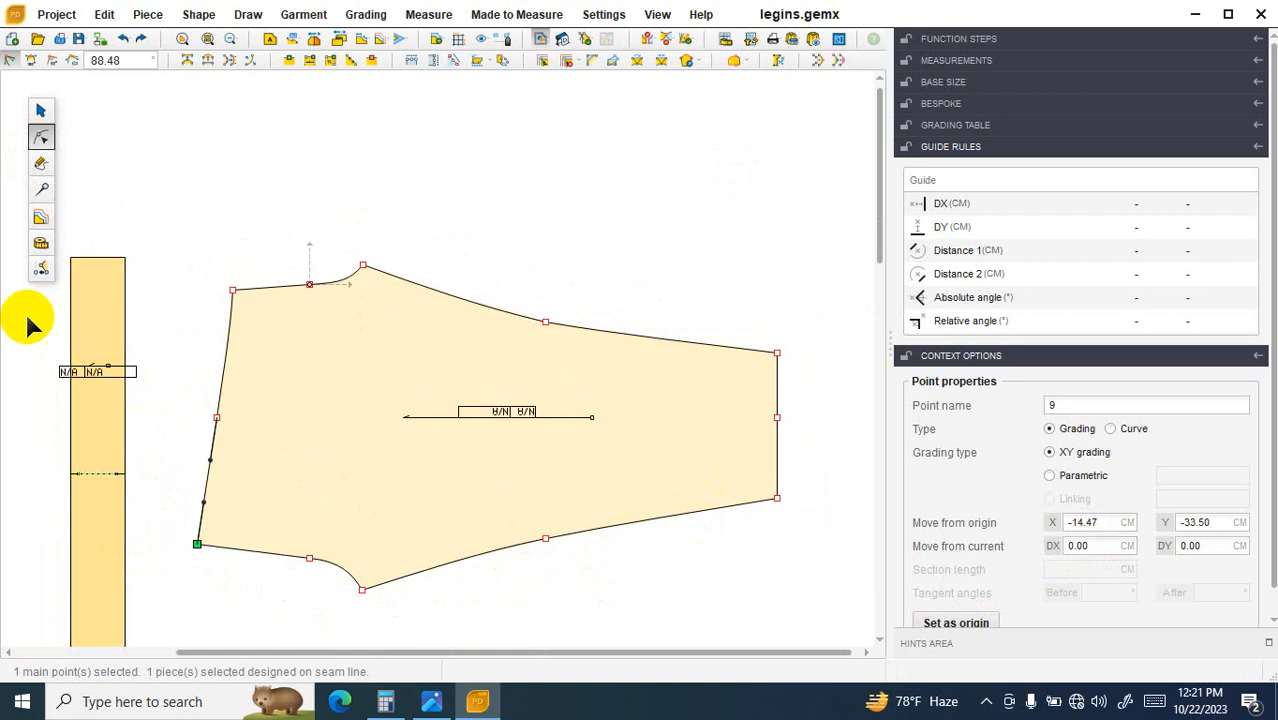
Step: Remeasure the back rise from the crotch point to the moved waist corner
{"action": "left_click", "coordinate": [41, 243]}
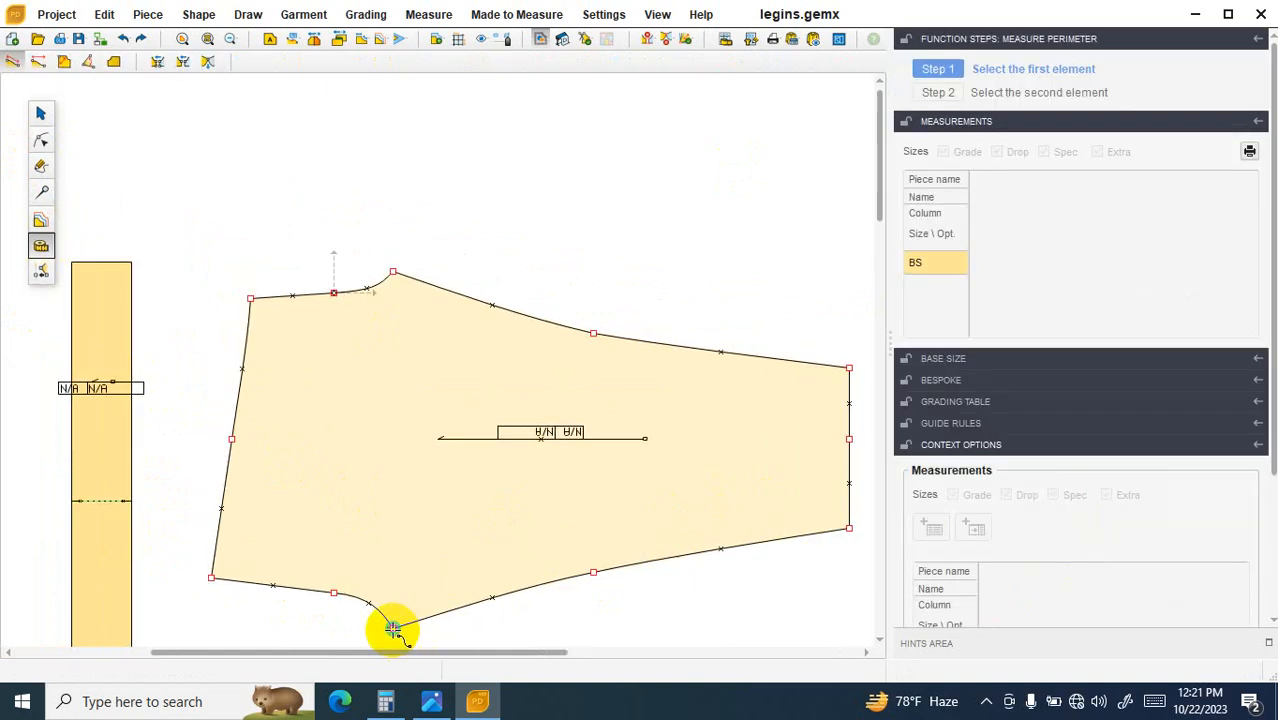
{"action": "left_click", "coordinate": [392, 628]}
{"action": "left_click", "coordinate": [240, 583]}
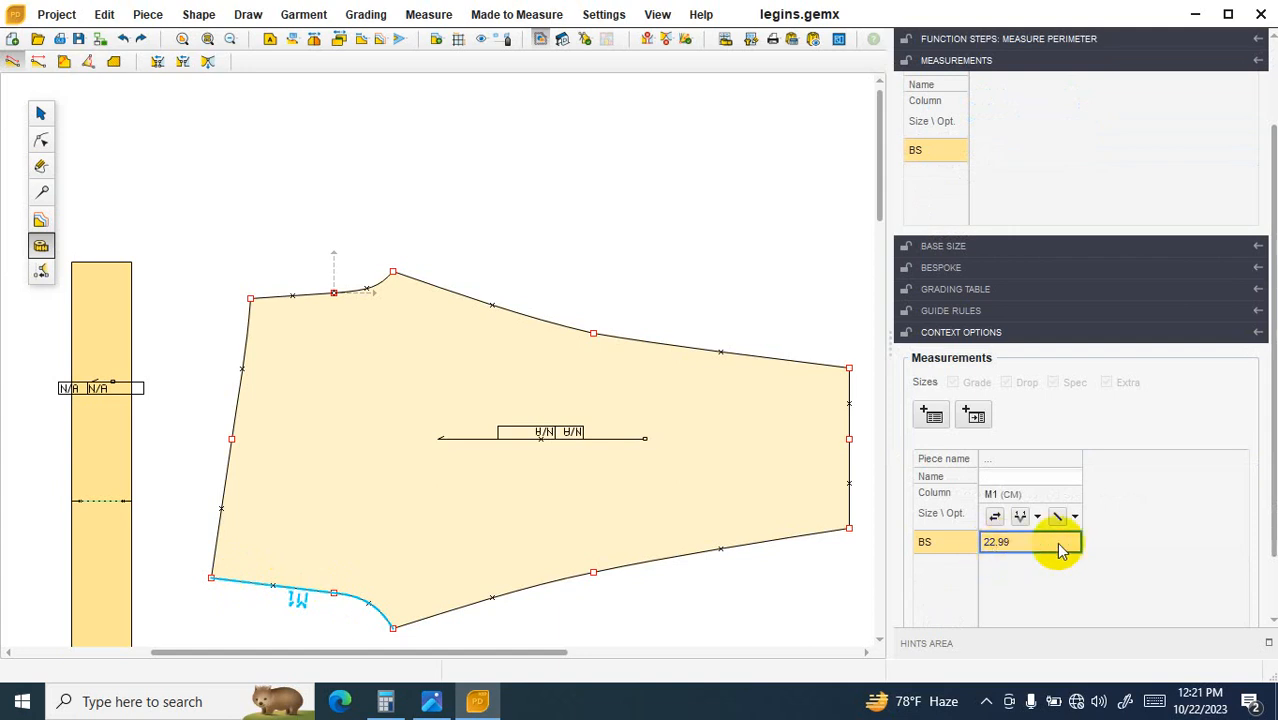
Step: Consult the size chart's back waist value and measure the waistline from the back waist corner to the waist midpoint
{"action": "scroll", "coordinate": [171, 566], "scroll_direction": "up", "scroll_amount": 3}
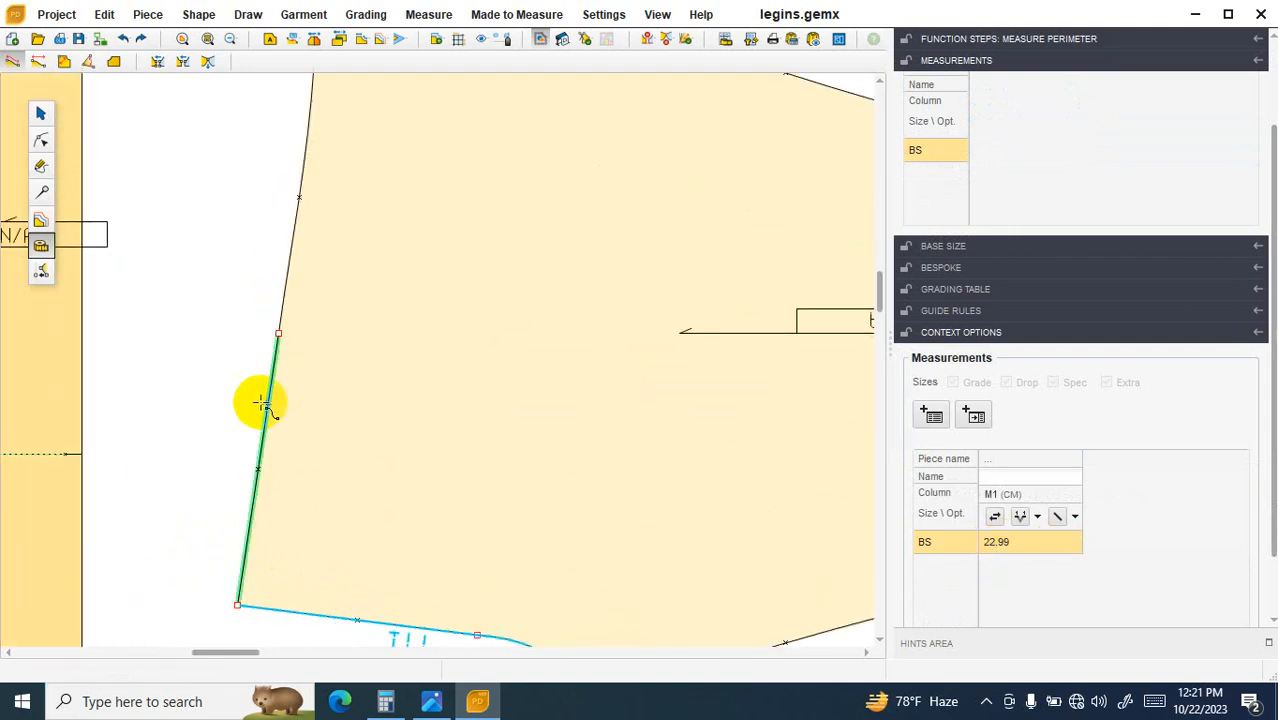
{"action": "scroll", "coordinate": [303, 521], "scroll_direction": "down", "scroll_amount": 1}
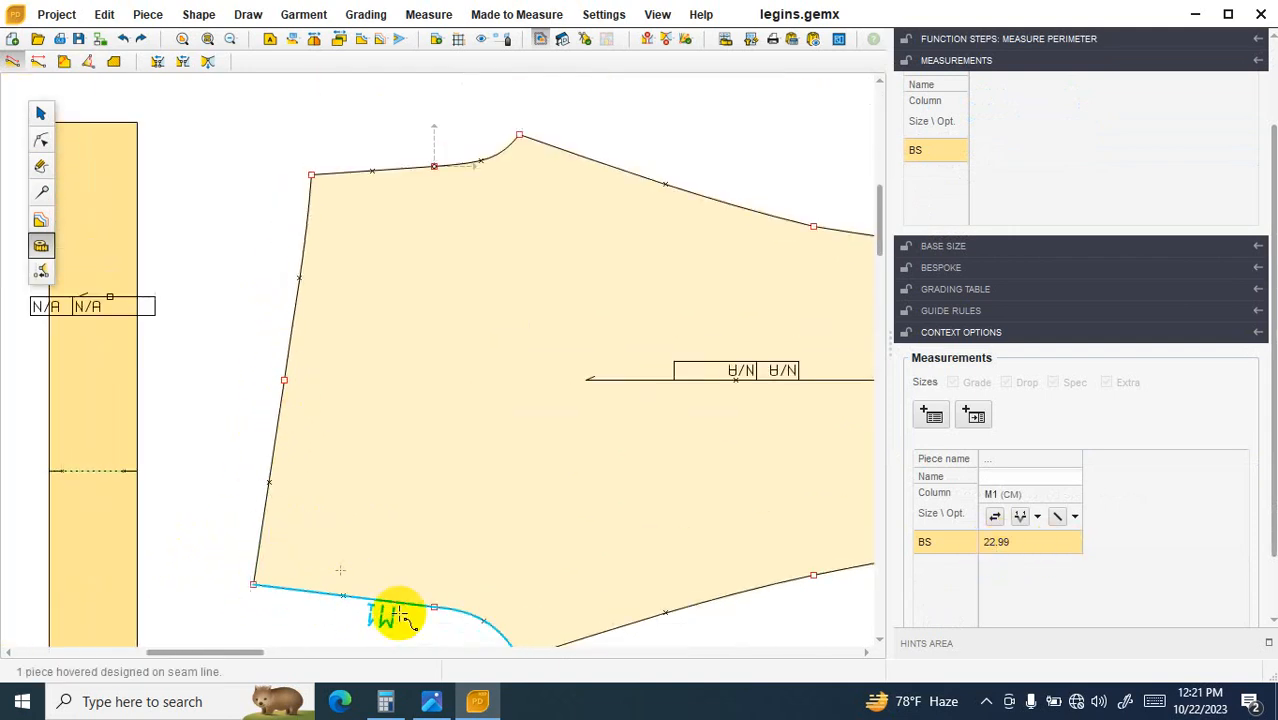
{"action": "left_click", "coordinate": [431, 701]}
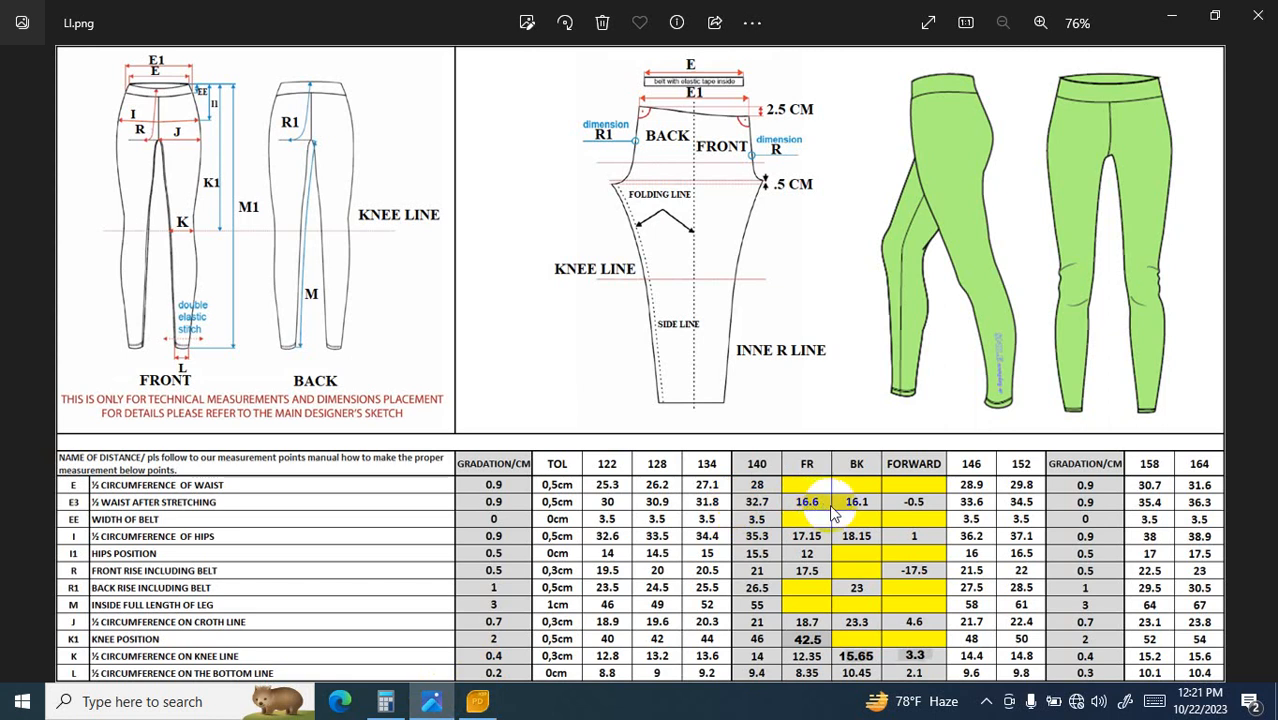
{"action": "left_click", "coordinate": [477, 701]}
{"action": "scroll", "coordinate": [254, 590], "scroll_direction": "up", "scroll_amount": 1}
{"action": "left_click", "coordinate": [237, 586]}
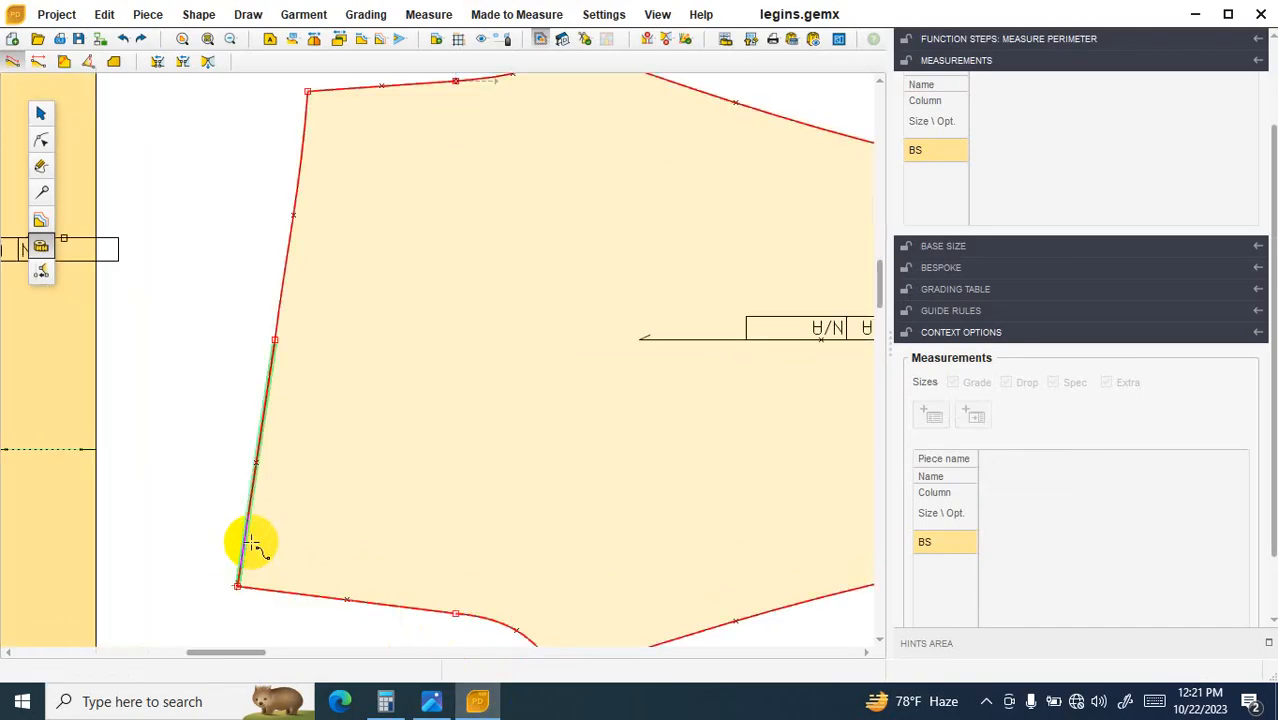
{"action": "left_click", "coordinate": [274, 341]}
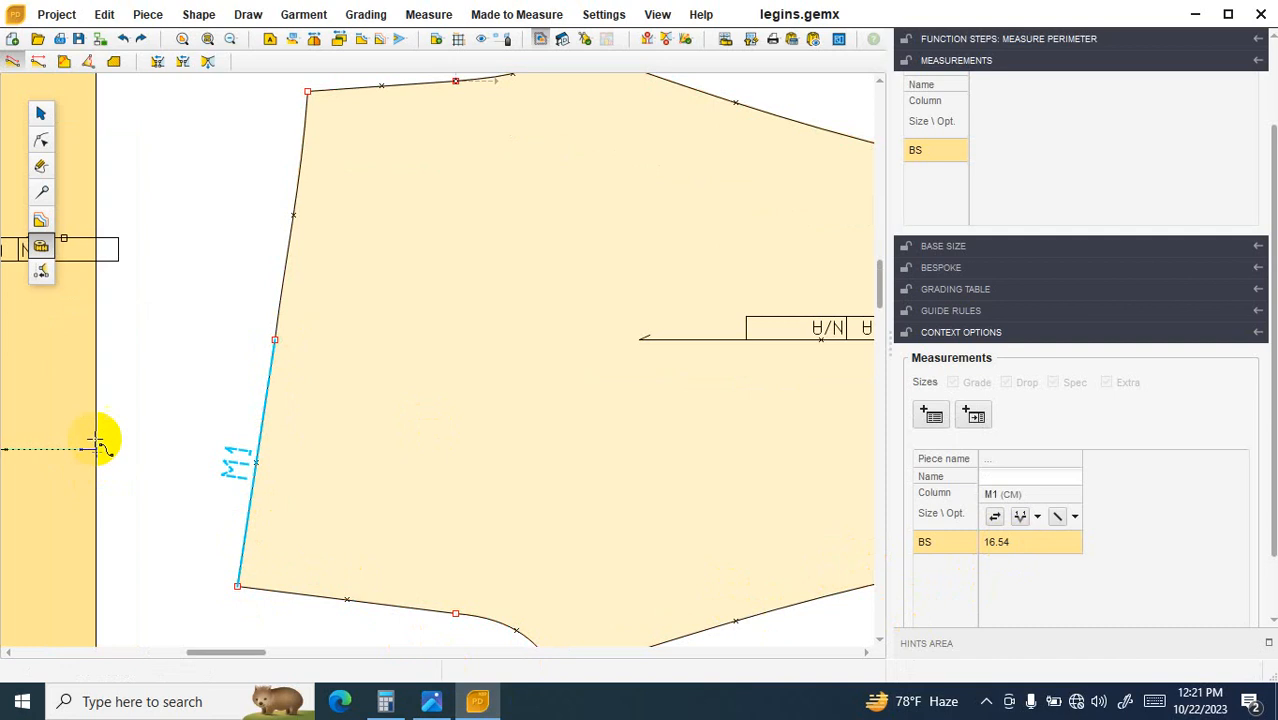
Step: Create a point on the back waistline at a distance of -16.1 cm from the waist midpoint
{"action": "left_click", "coordinate": [44, 144]}
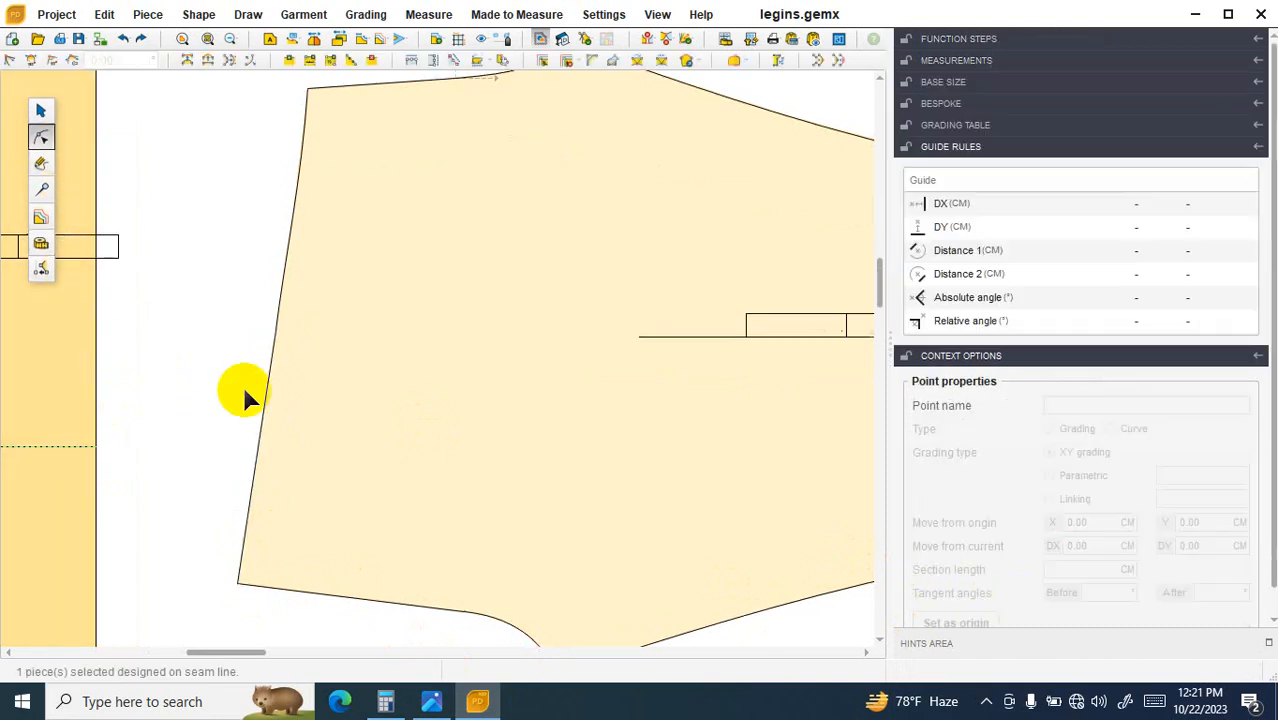
{"action": "left_click", "coordinate": [275, 338]}
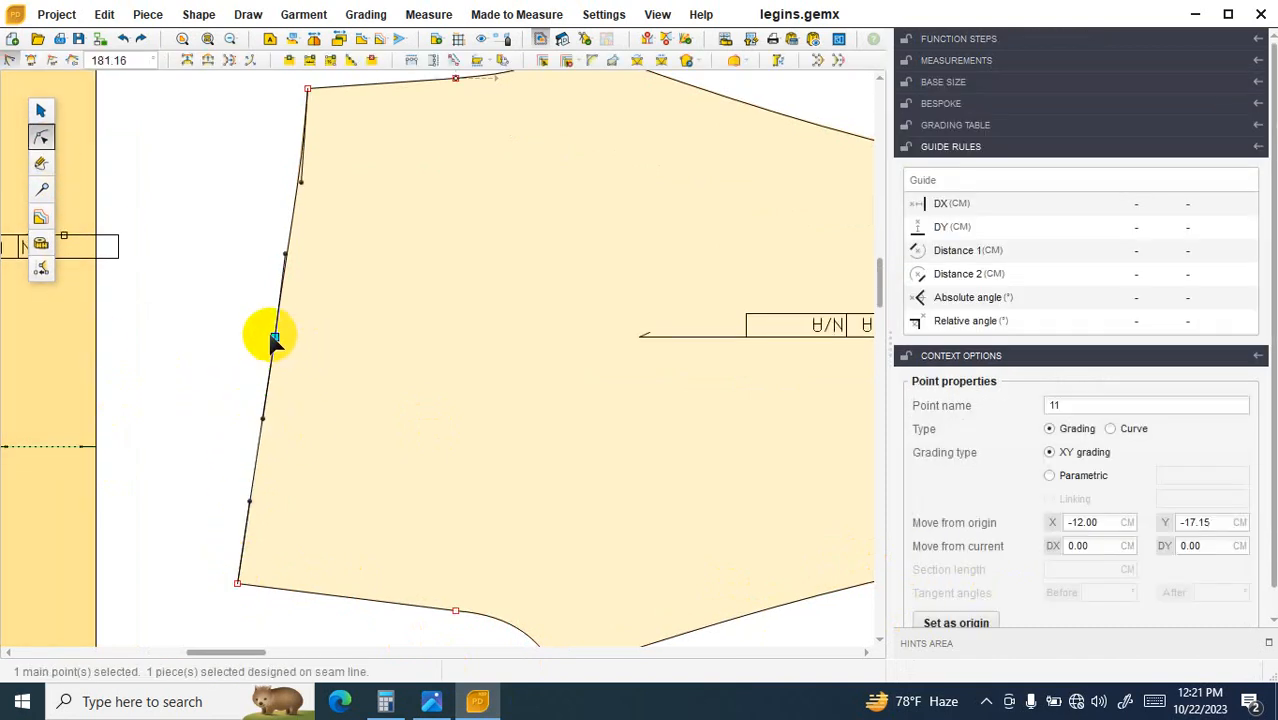
{"action": "left_click", "coordinate": [309, 60]}
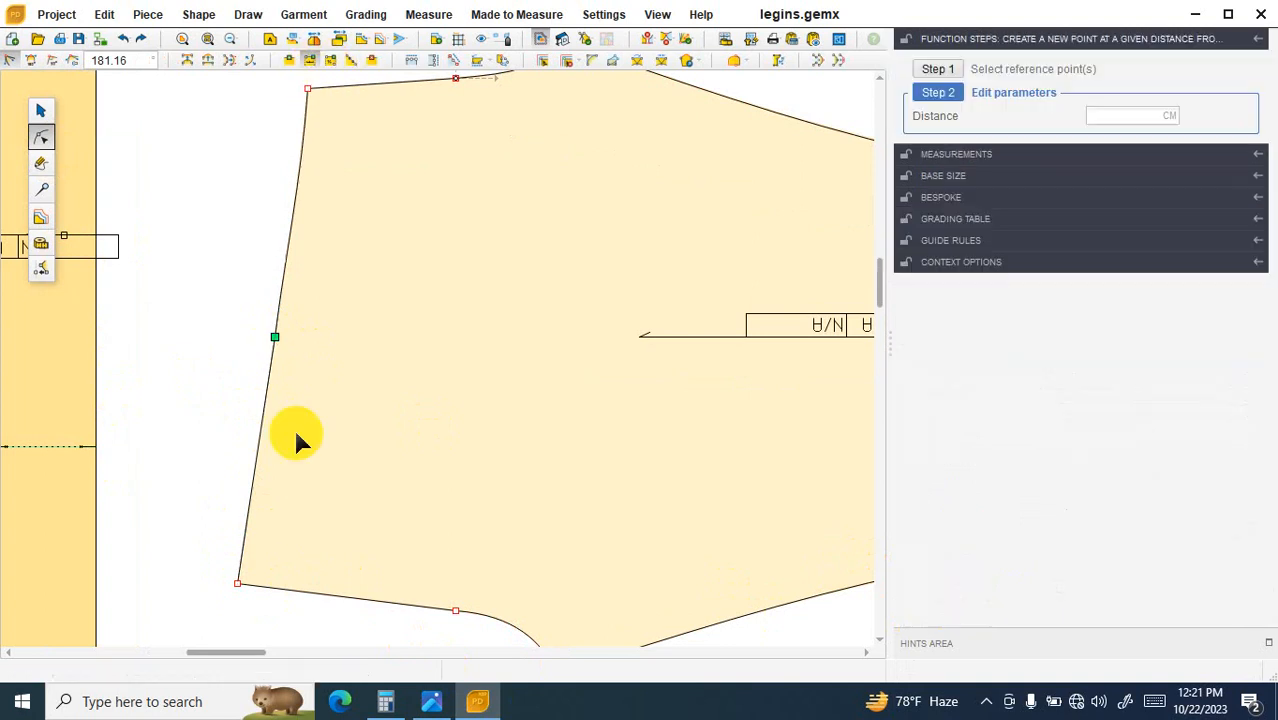
{"action": "left_click", "coordinate": [1101, 118]}
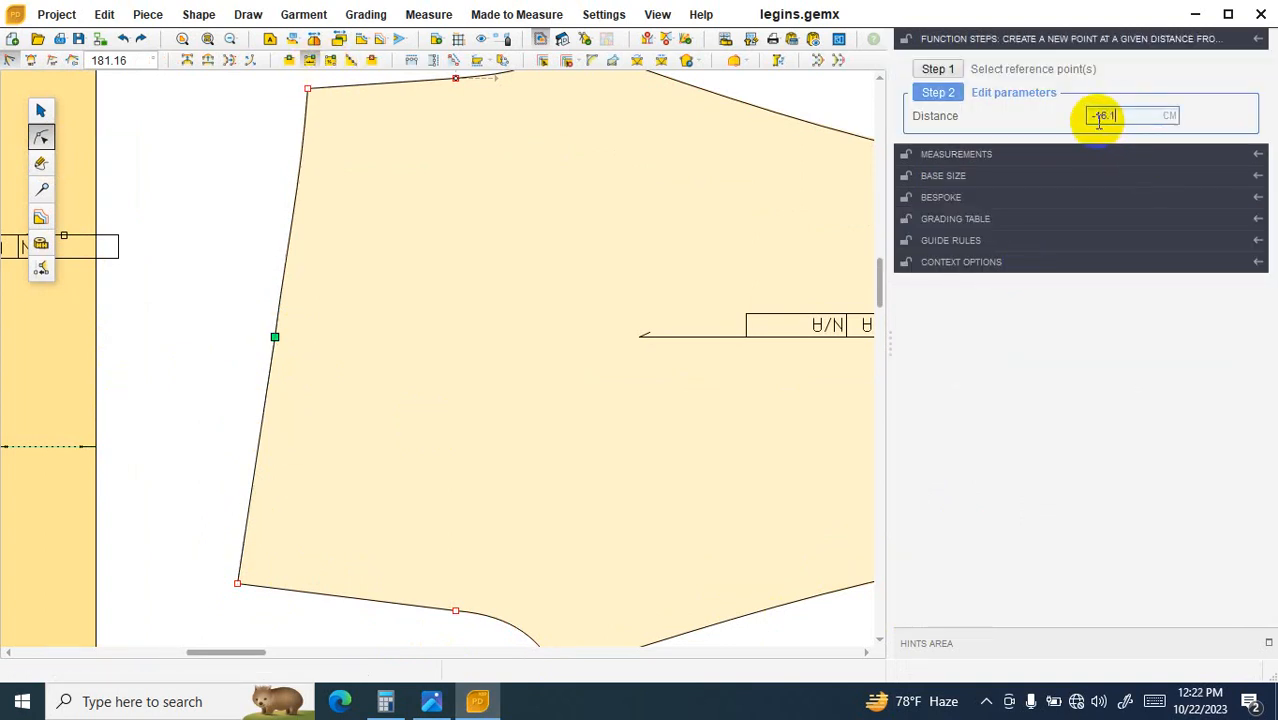
{"action": "type", "text": "-16.1"}
{"action": "key", "text": "Return"}
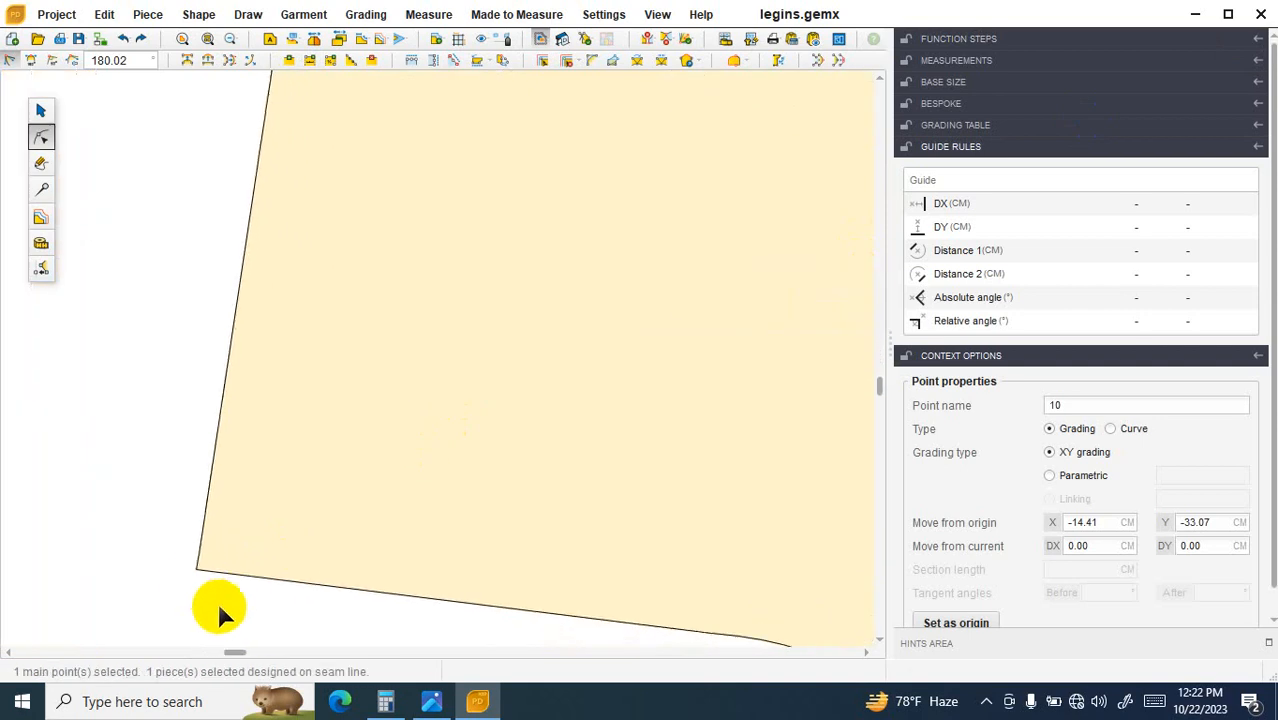
Step: Delete the old back waist corner point and straighten the curved section between the new corner and the back rise point
{"action": "double_click", "coordinate": [196, 570]}
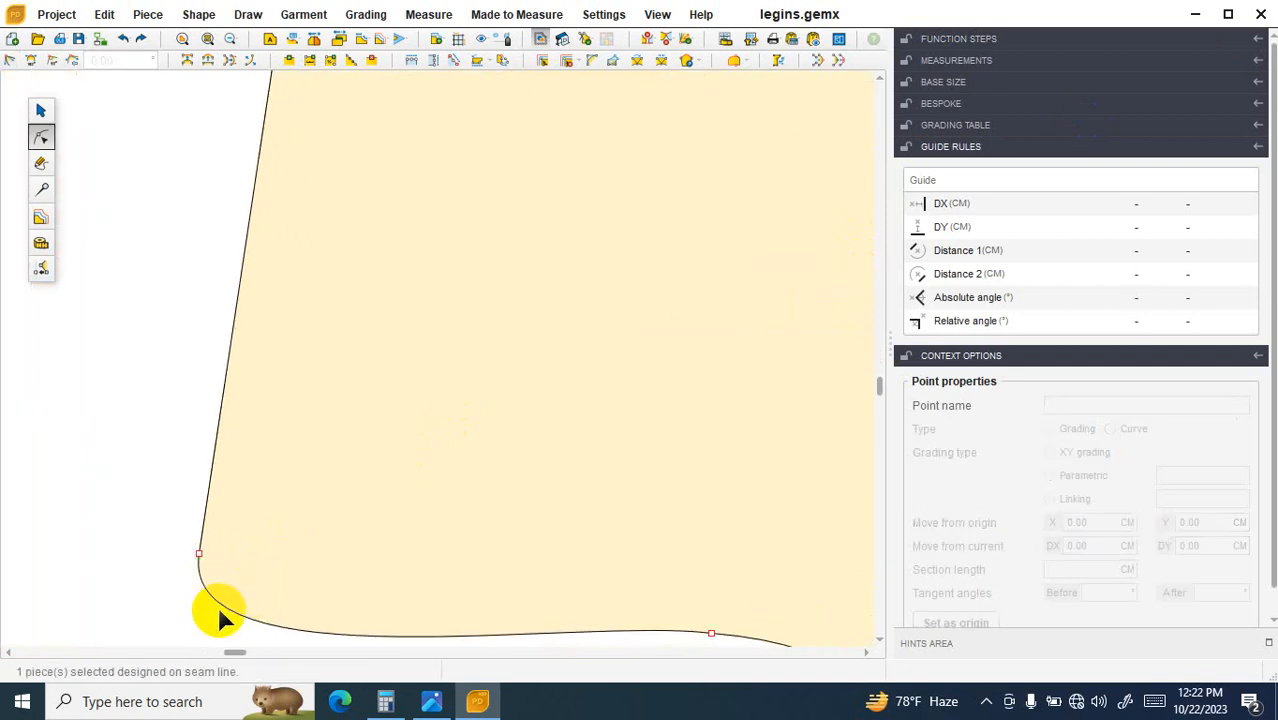
{"action": "left_click", "coordinate": [229, 609]}
{"action": "left_click", "coordinate": [236, 609]}
{"action": "left_click", "coordinate": [246, 617]}
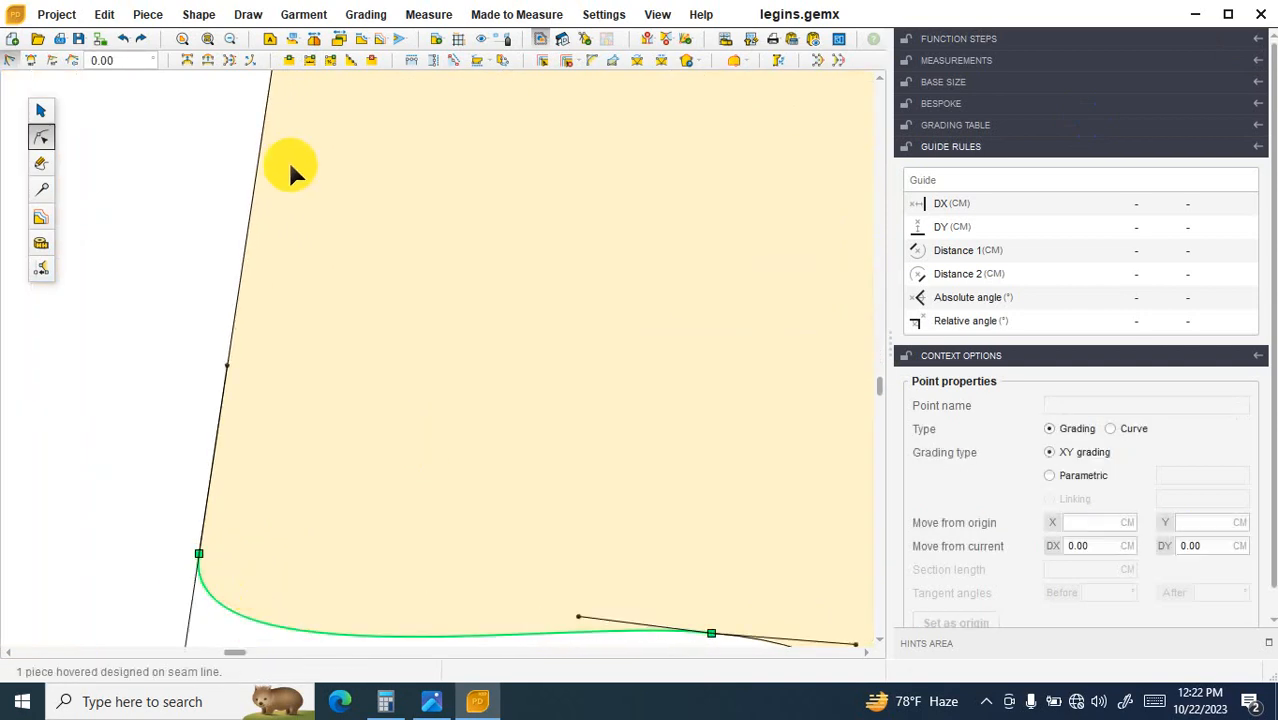
{"action": "left_click", "coordinate": [187, 60]}
{"action": "scroll", "coordinate": [545, 477], "scroll_direction": "down", "scroll_amount": 4}
{"action": "left_click", "coordinate": [590, 593]}
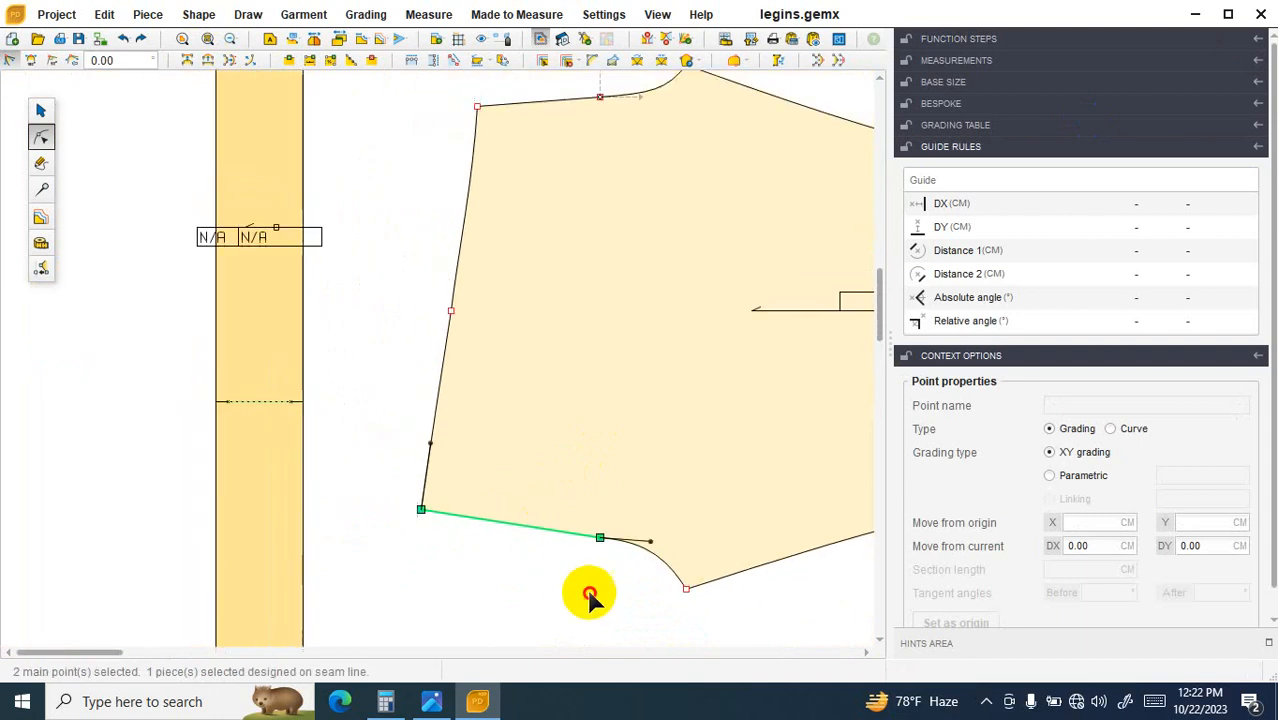
Step: Adjust the tangent at the middle back rise point to smooth the crotch curve into the straight section
{"action": "scroll", "coordinate": [632, 562], "scroll_direction": "up", "scroll_amount": 2}
{"action": "left_click", "coordinate": [590, 533]}
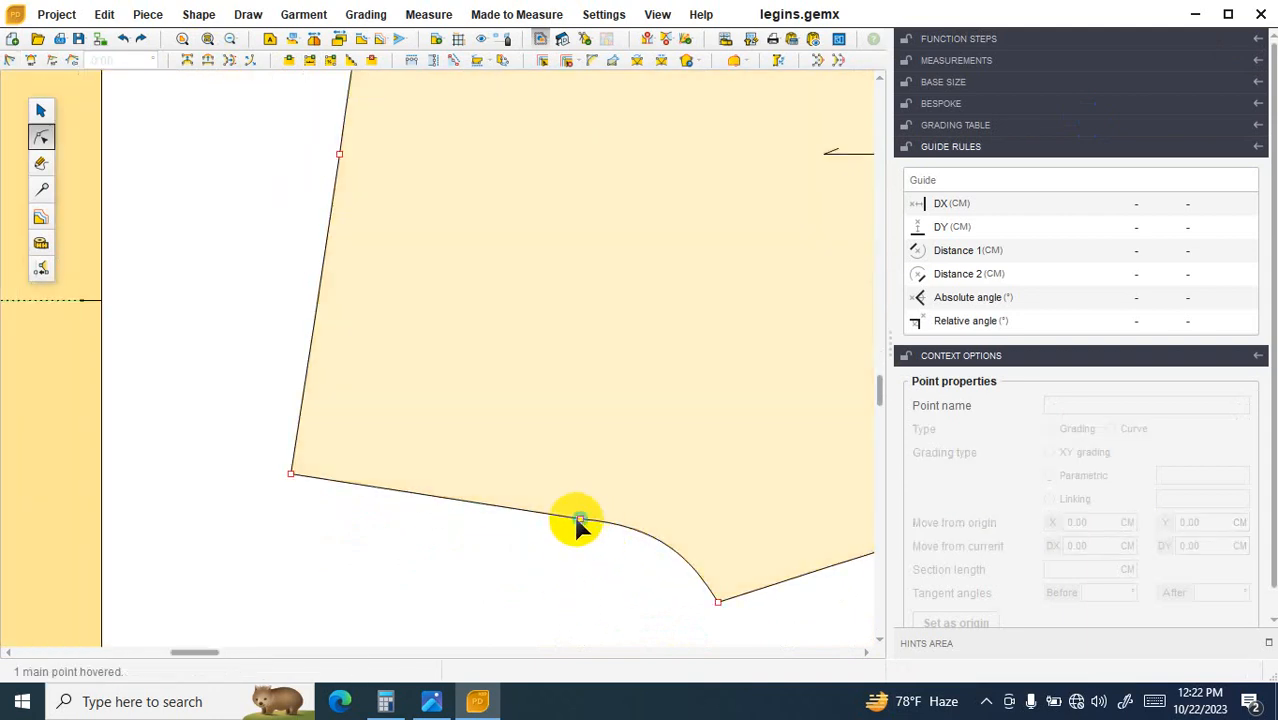
{"action": "left_click", "coordinate": [578, 520]}
{"action": "scroll", "coordinate": [635, 540], "scroll_direction": "up", "scroll_amount": 1}
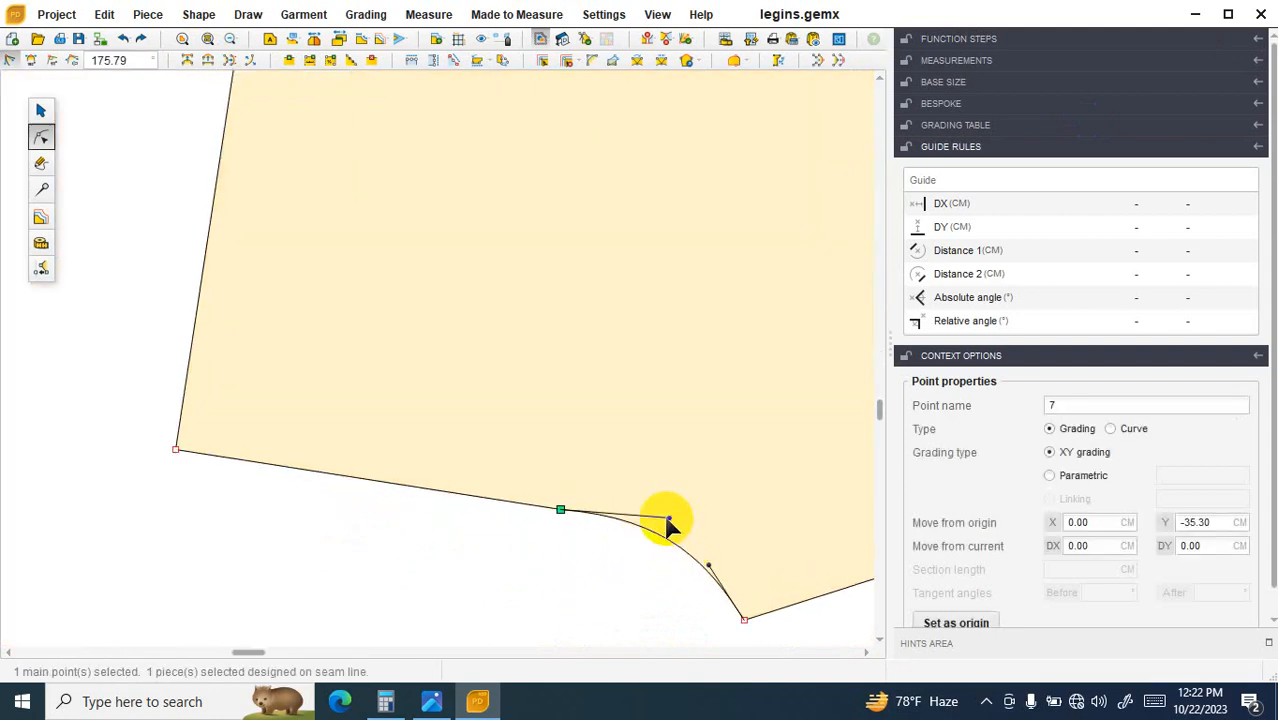
{"action": "left_click_drag", "start_coordinate": [669, 518], "coordinate": [678, 524]}
{"action": "left_click", "coordinate": [687, 505]}
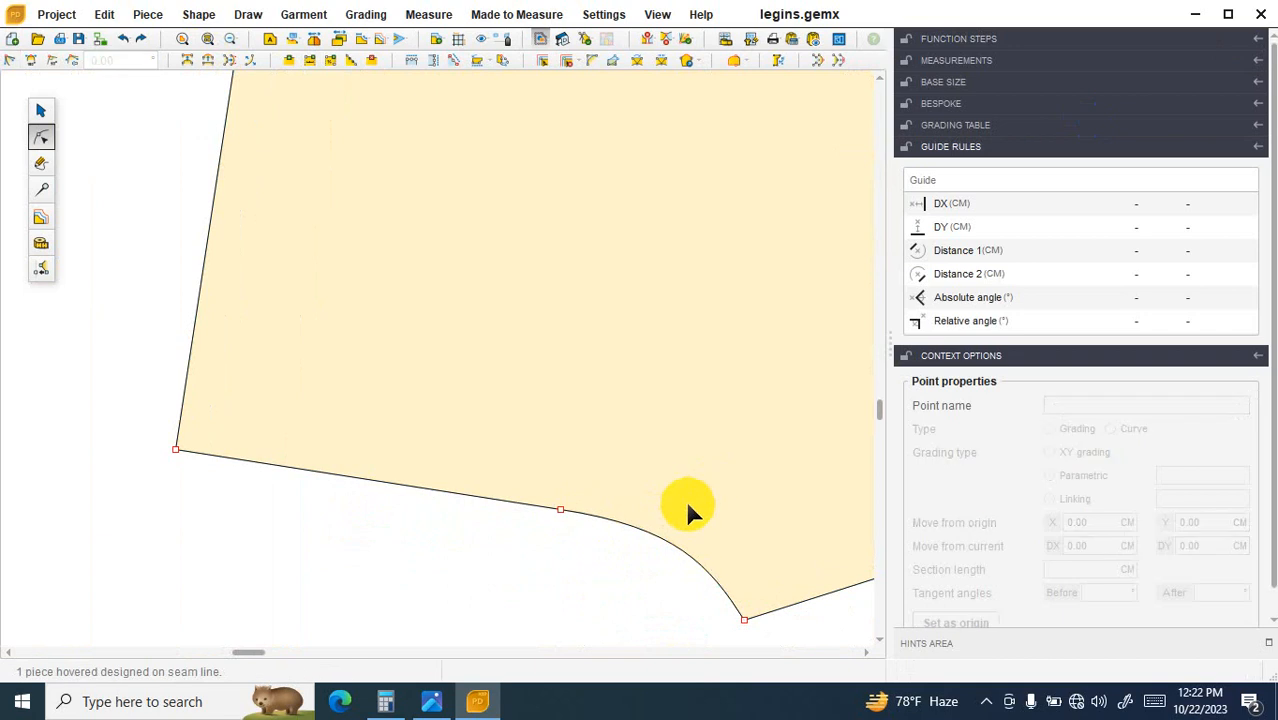
Step: Save the leggings project with the corrected back waist and rise
{"action": "scroll", "coordinate": [654, 508], "scroll_direction": "down", "scroll_amount": 3}
{"action": "scroll", "coordinate": [622, 492], "scroll_direction": "down", "scroll_amount": 3}
{"action": "left_click", "coordinate": [655, 508]}
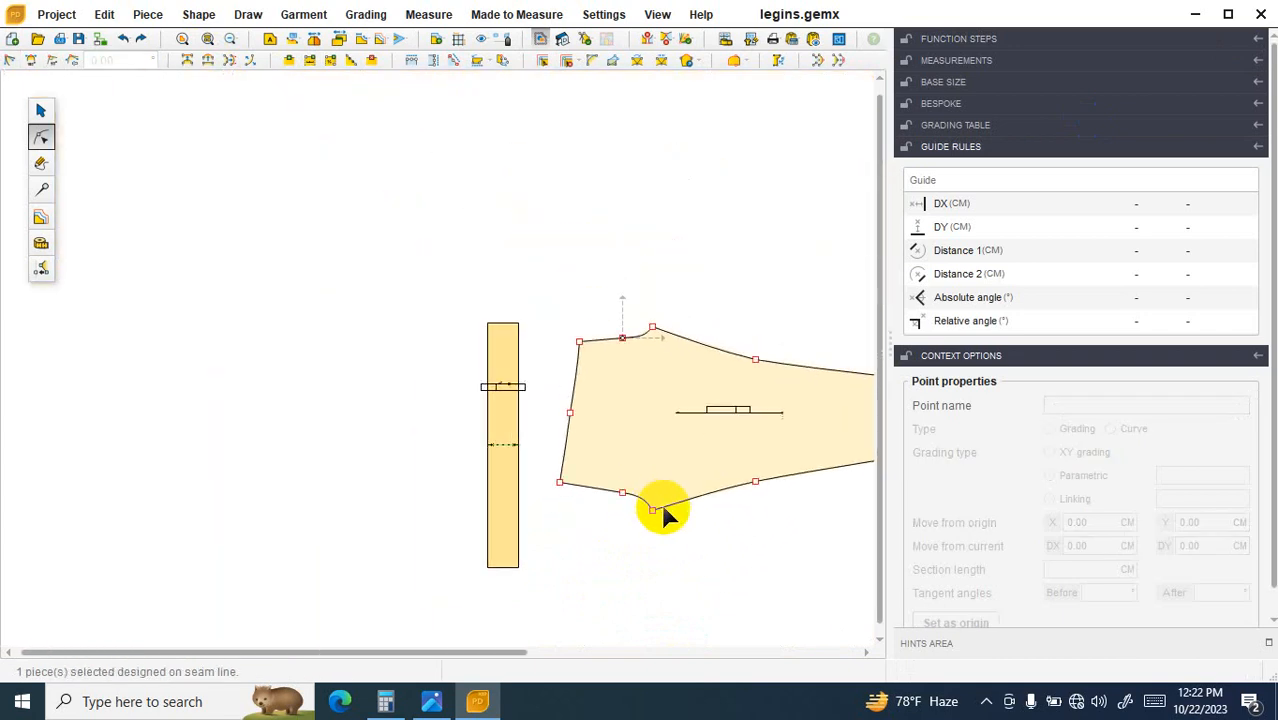
{"action": "scroll", "coordinate": [735, 490], "scroll_direction": "up", "scroll_amount": 2}
{"action": "left_click", "coordinate": [41, 111]}
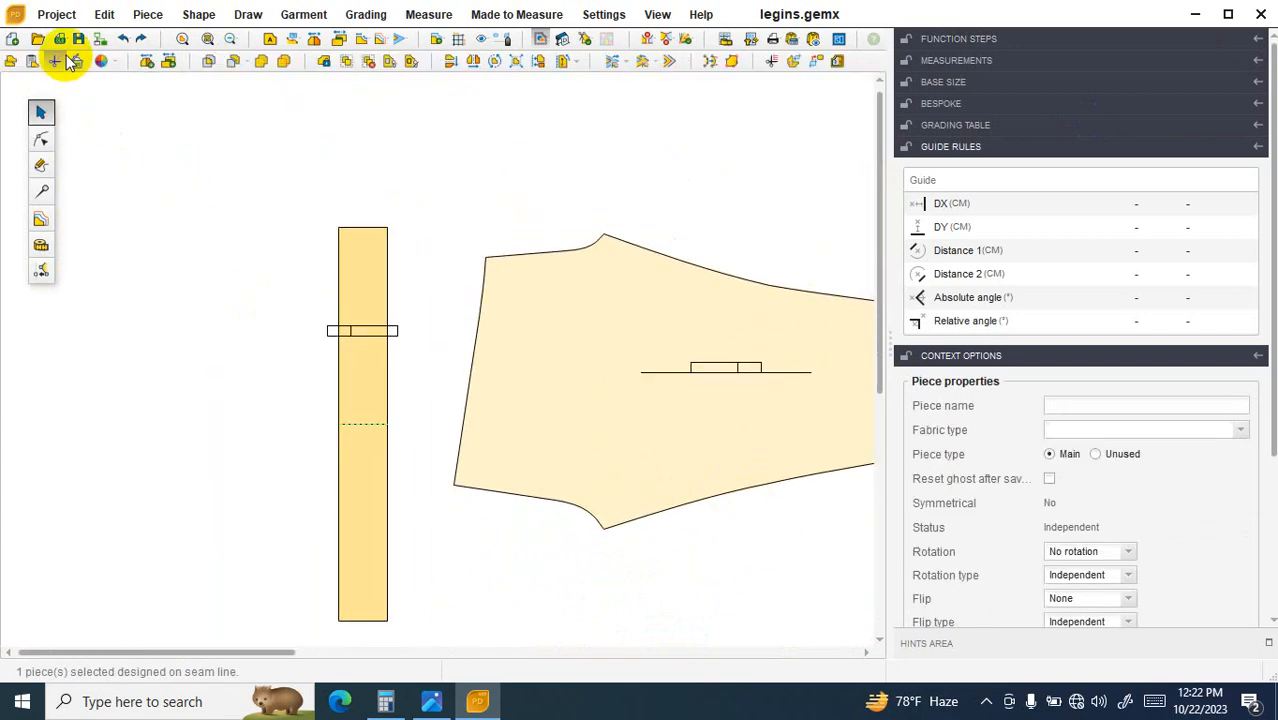
{"action": "left_click", "coordinate": [60, 38]}
{"action": "left_click", "coordinate": [722, 388]}
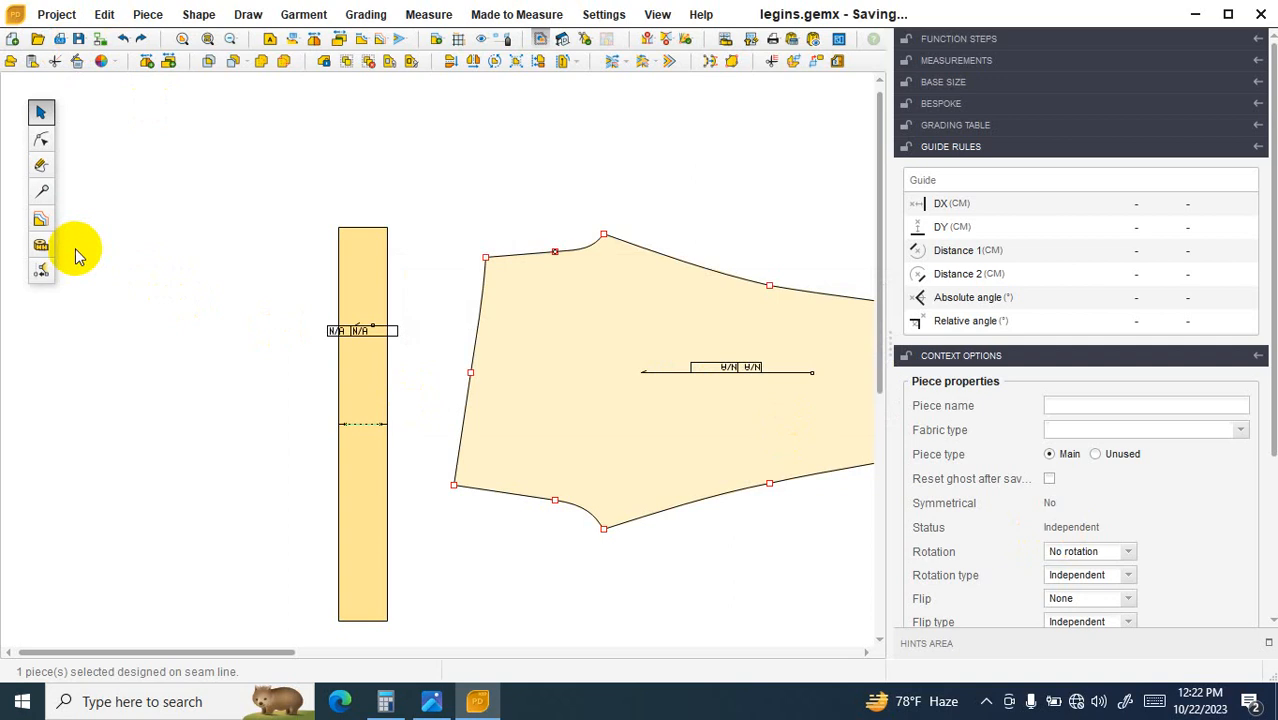
Step: Measure the back rise along the outline between the crotch point and the new back waist corner
{"action": "left_click", "coordinate": [41, 245]}
{"action": "scroll", "coordinate": [475, 425], "scroll_direction": "up", "scroll_amount": 2}
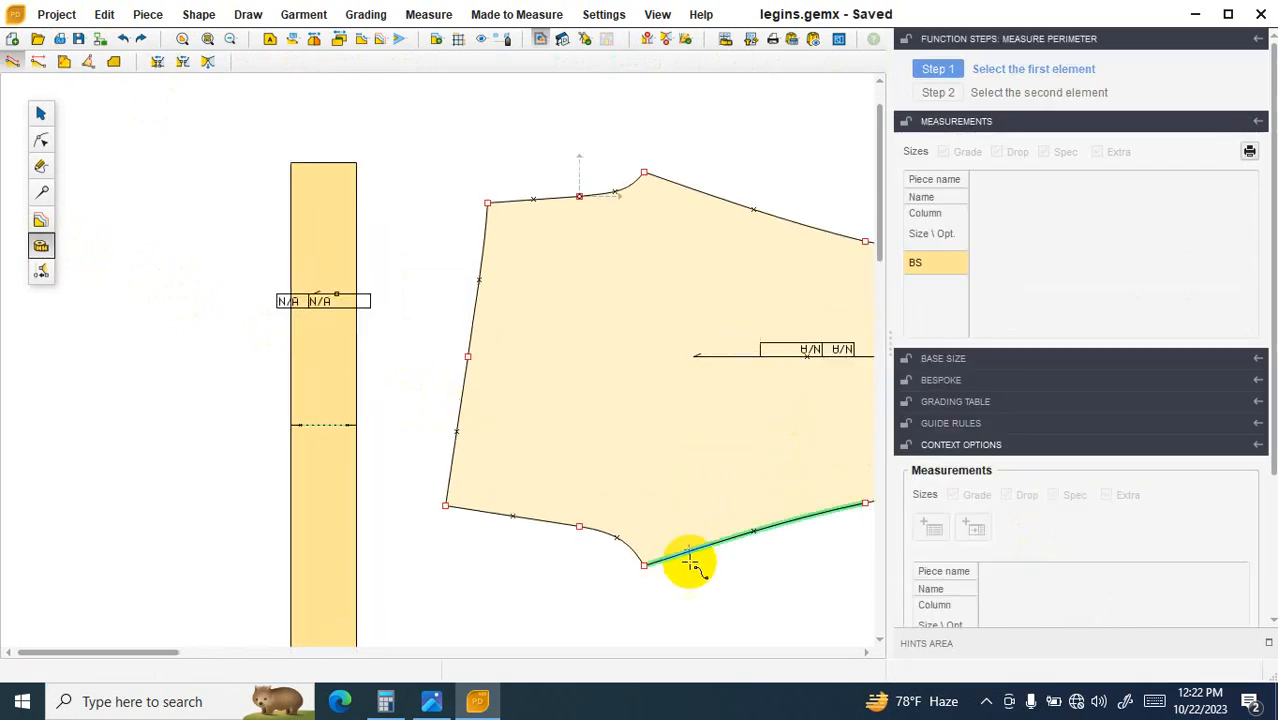
{"action": "left_click", "coordinate": [638, 550]}
{"action": "left_click", "coordinate": [455, 510]}
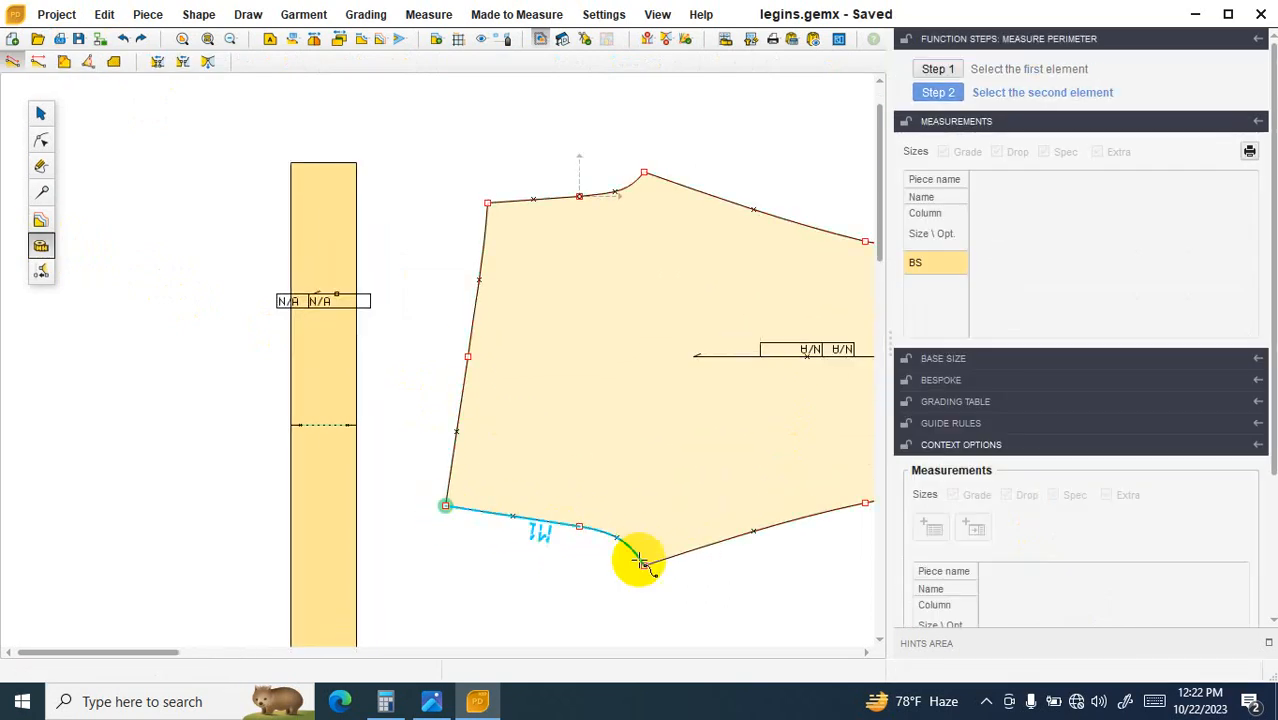
{"action": "left_click", "coordinate": [1272, 500]}
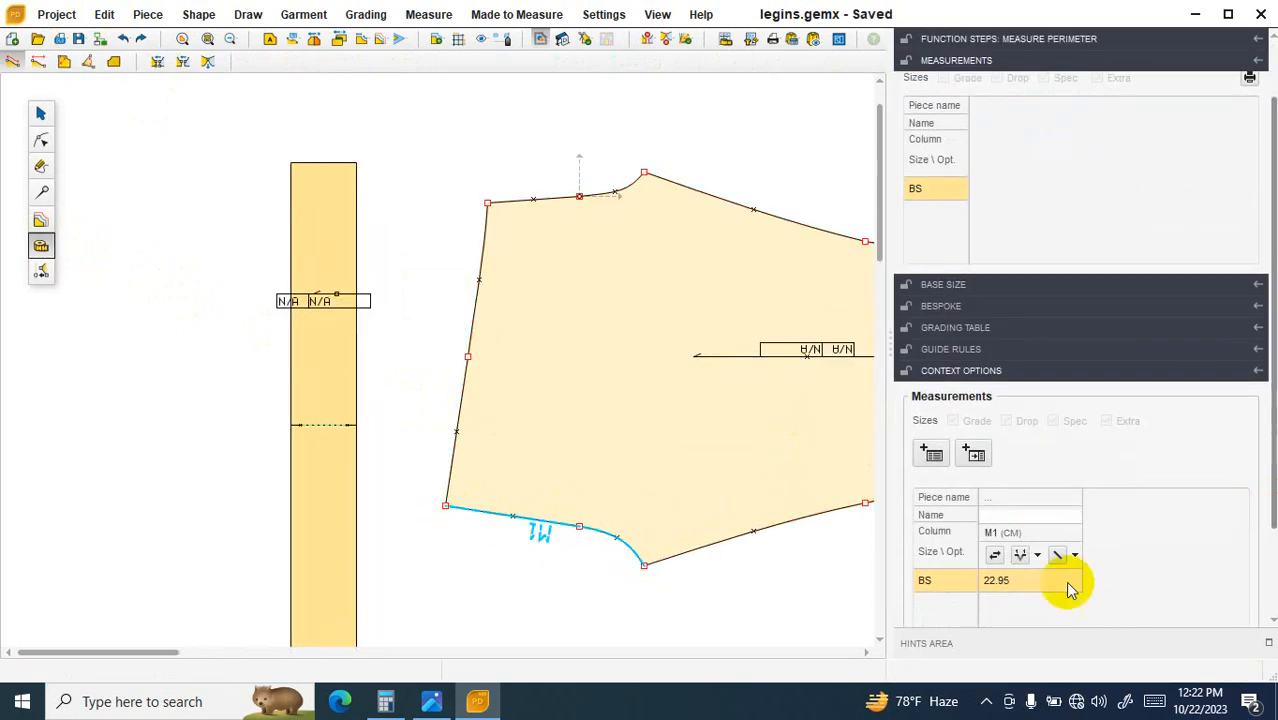
{"action": "left_click", "coordinate": [1037, 572]}
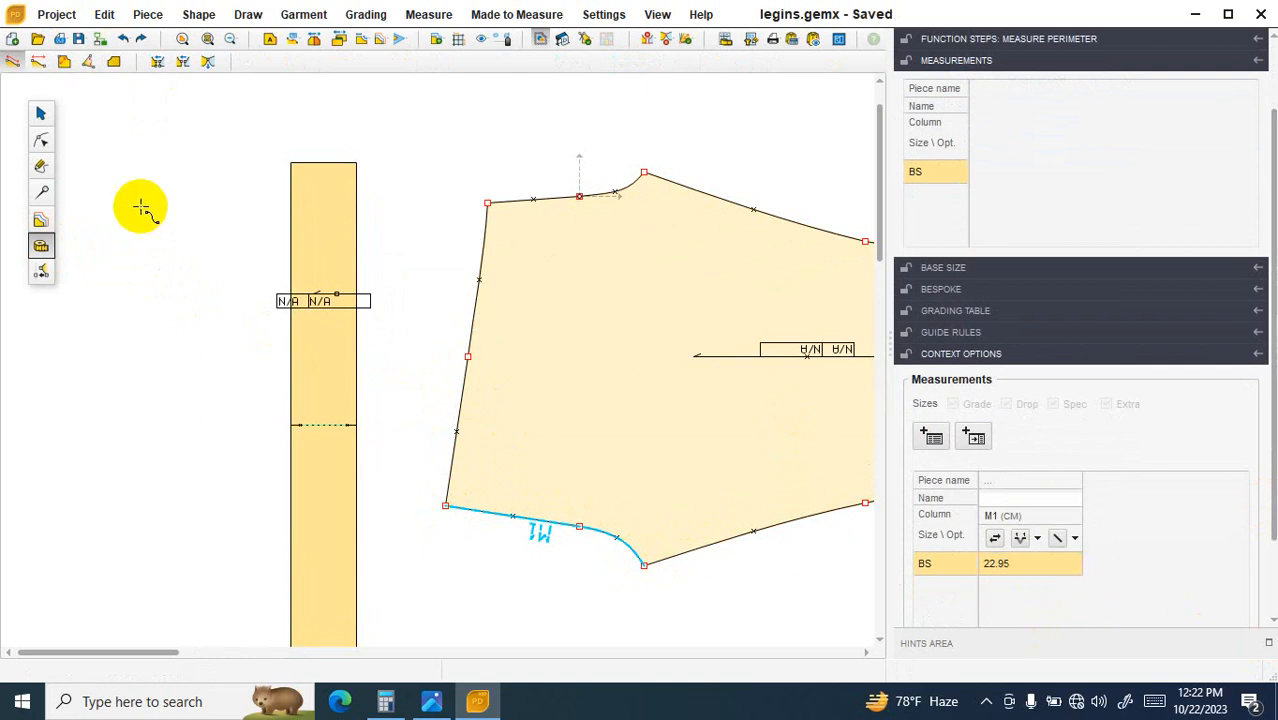
Step: Move the back waist corner by DX -0.05 cm and save the project
{"action": "left_click", "coordinate": [44, 142]}
{"action": "scroll", "coordinate": [517, 514], "scroll_direction": "down", "scroll_amount": 4}
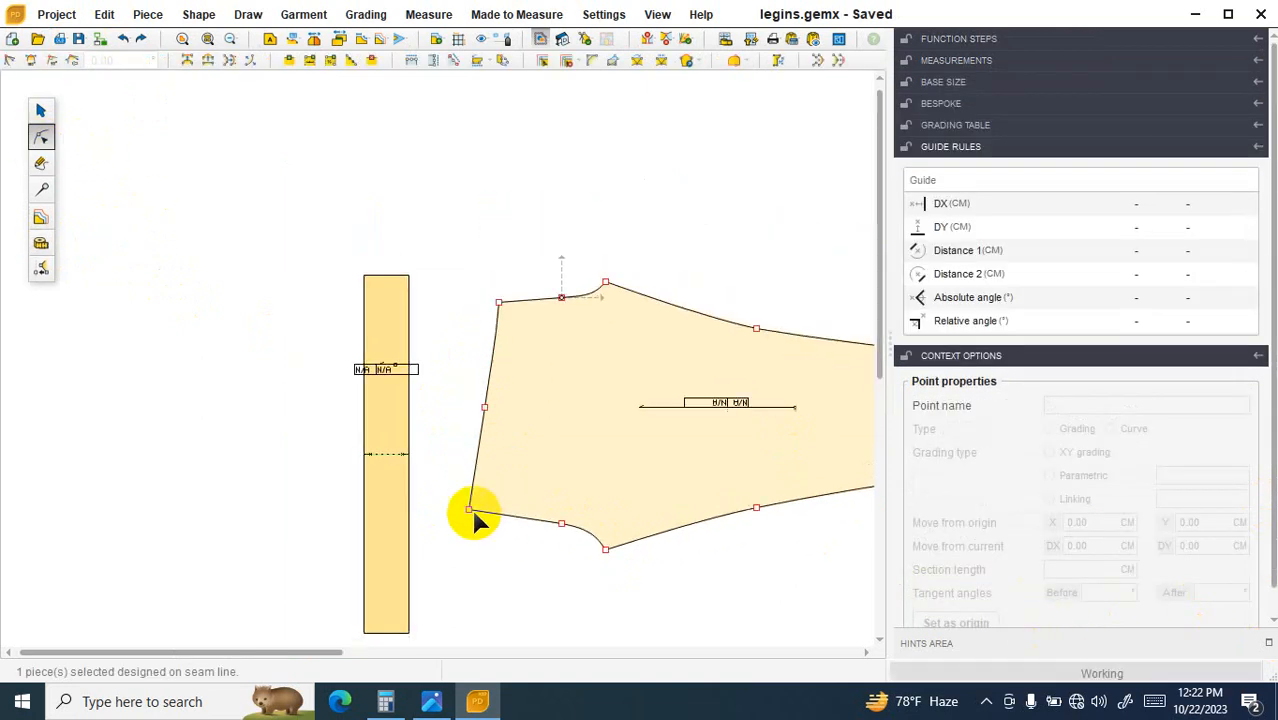
{"action": "scroll", "coordinate": [473, 509], "scroll_direction": "up", "scroll_amount": 5}
{"action": "left_click", "coordinate": [498, 538]}
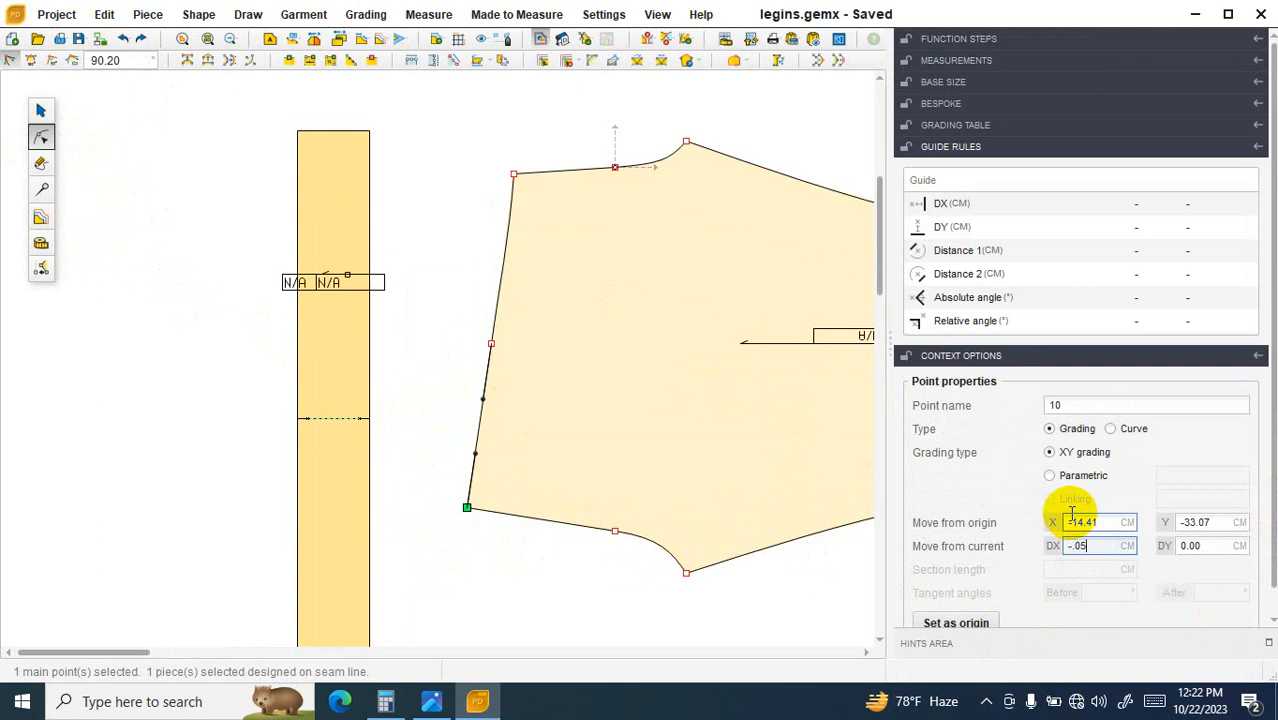
{"action": "key", "text": "Return"}
{"action": "scroll", "coordinate": [450, 500], "scroll_direction": "down", "scroll_amount": 3}
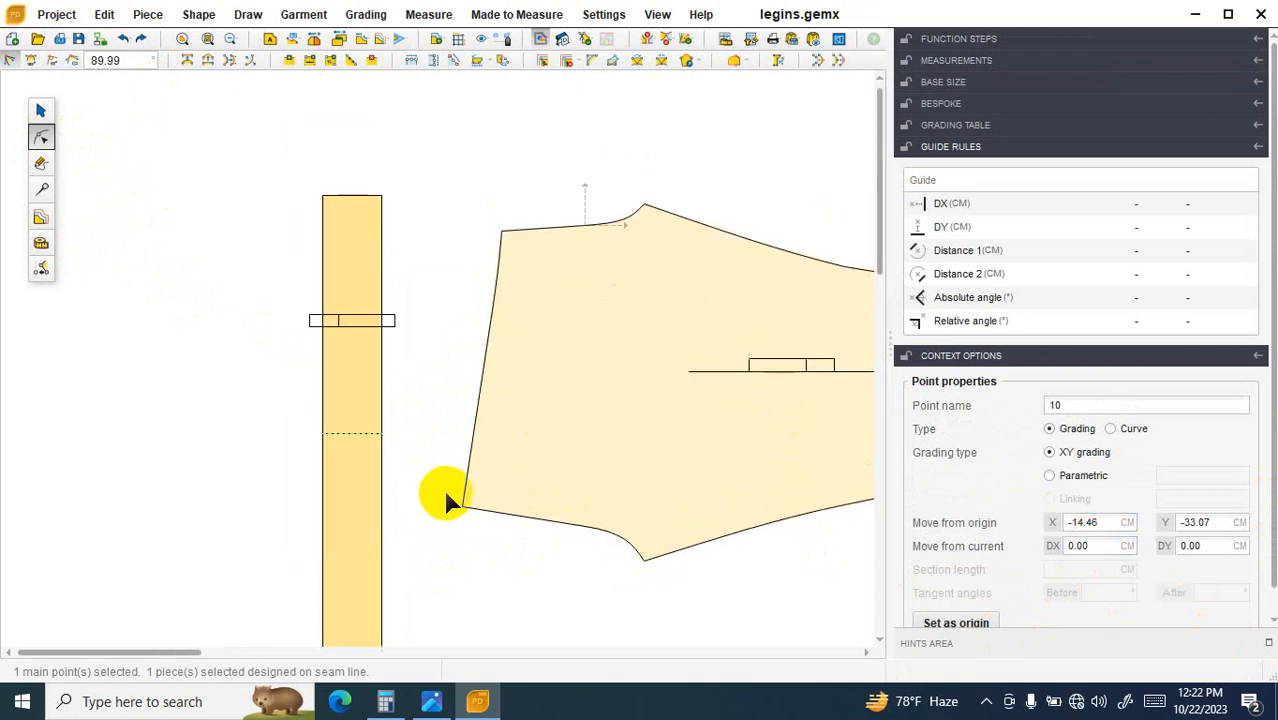
{"action": "left_click", "coordinate": [80, 38]}
{"action": "left_click", "coordinate": [745, 386]}
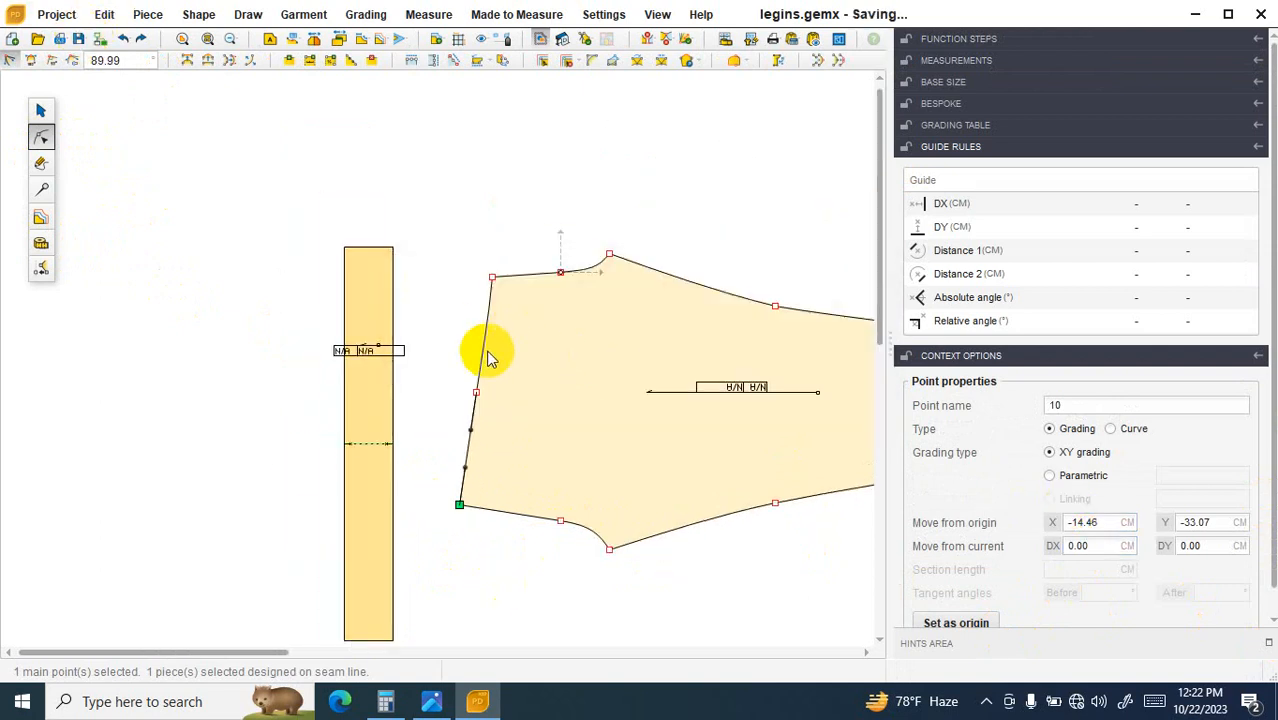
Step: Display the segment lengths along the piece outline to check the waistline and rises, and save the project
{"action": "scroll", "coordinate": [490, 360], "scroll_direction": "up", "scroll_amount": 4}
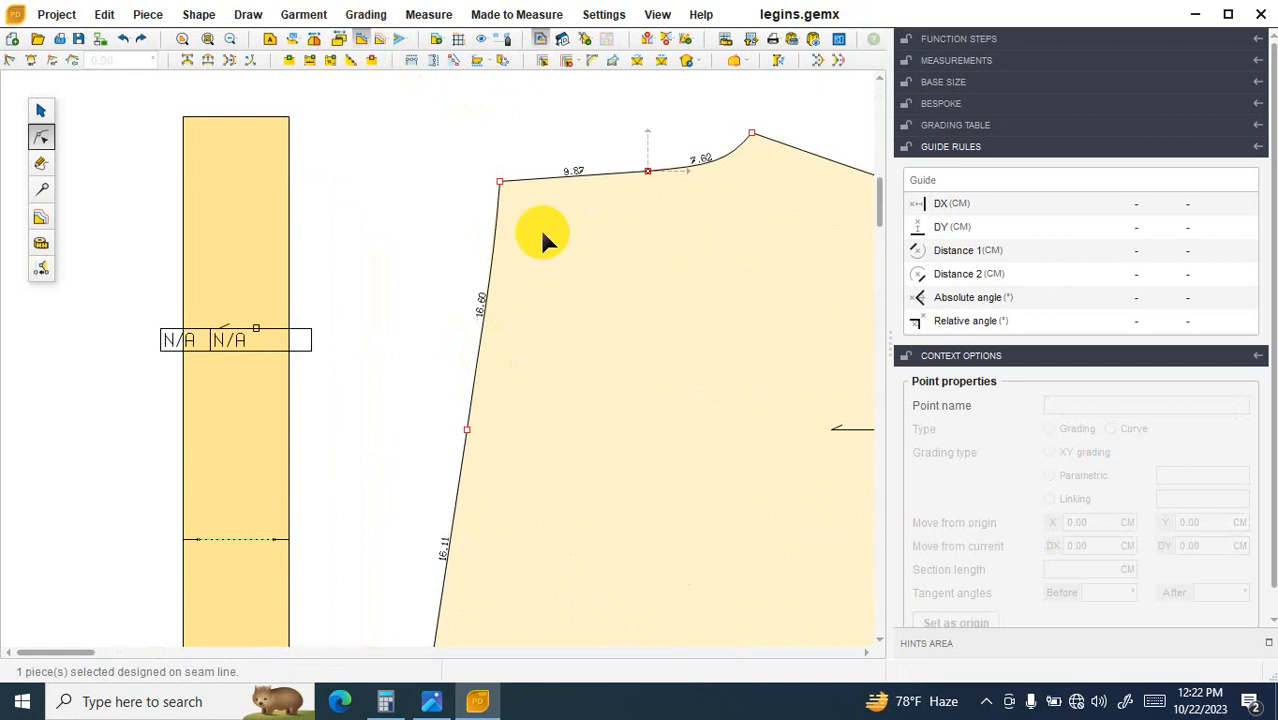
{"action": "scroll", "coordinate": [510, 318], "scroll_direction": "up", "scroll_amount": 2}
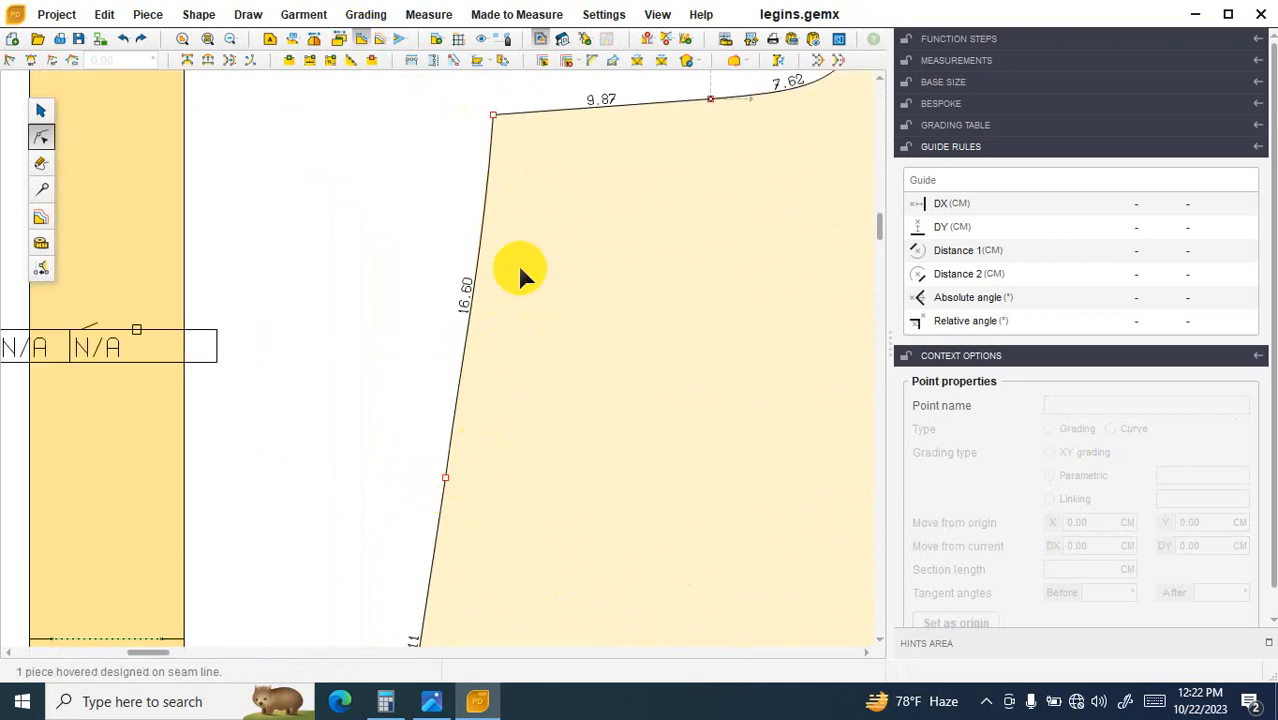
{"action": "scroll", "coordinate": [436, 468], "scroll_direction": "down", "scroll_amount": 5}
{"action": "scroll", "coordinate": [433, 540], "scroll_direction": "up", "scroll_amount": 2}
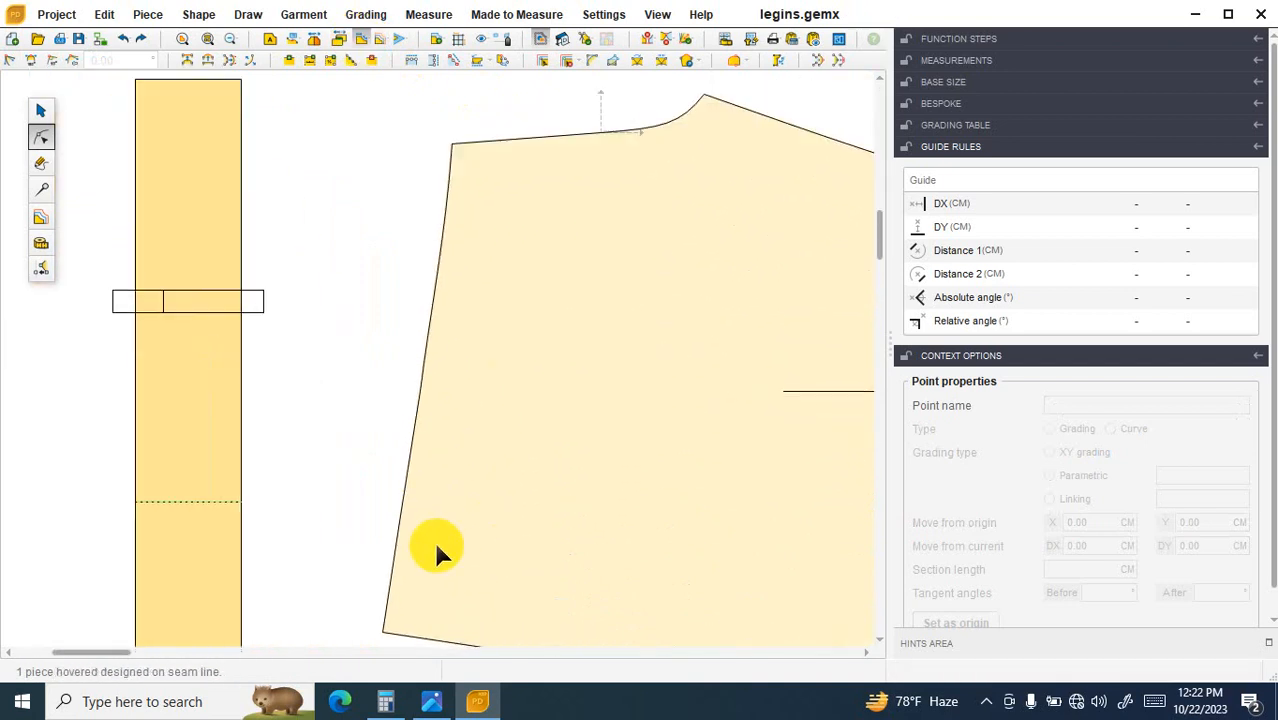
{"action": "scroll", "coordinate": [403, 513], "scroll_direction": "down", "scroll_amount": 5}
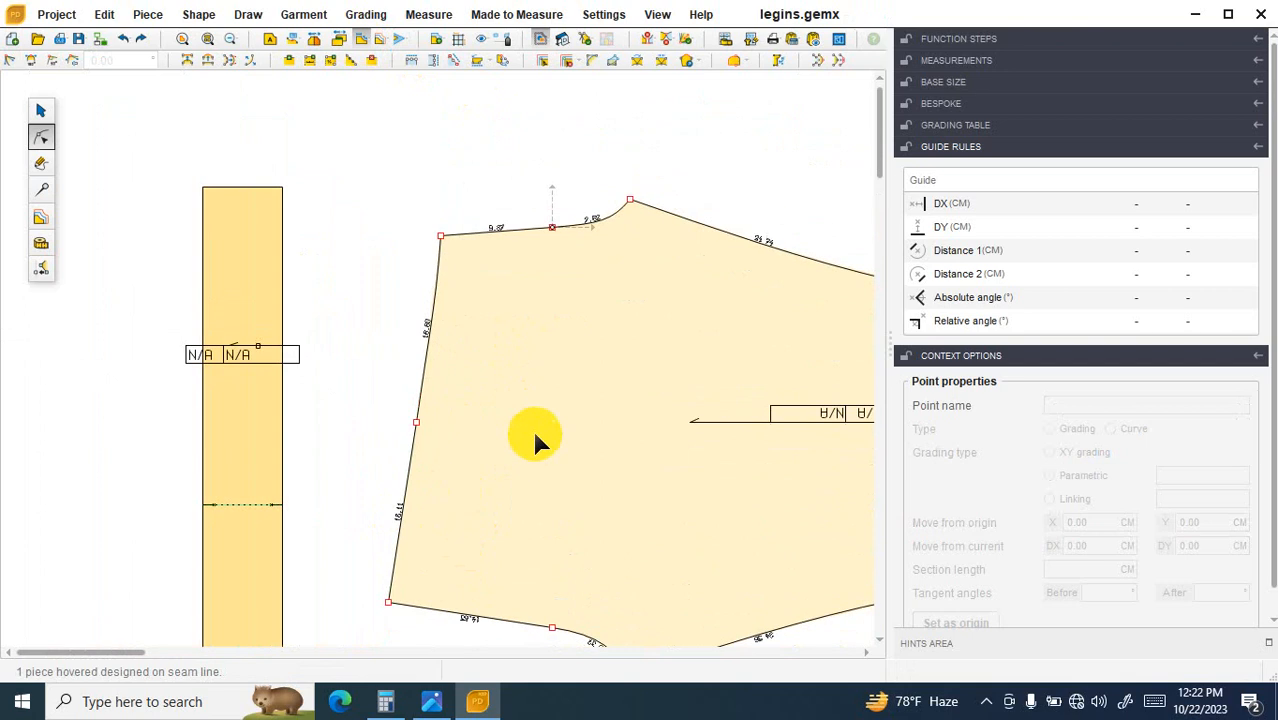
{"action": "scroll", "coordinate": [680, 378], "scroll_direction": "down", "scroll_amount": 2}
{"action": "left_click", "coordinate": [722, 392]}
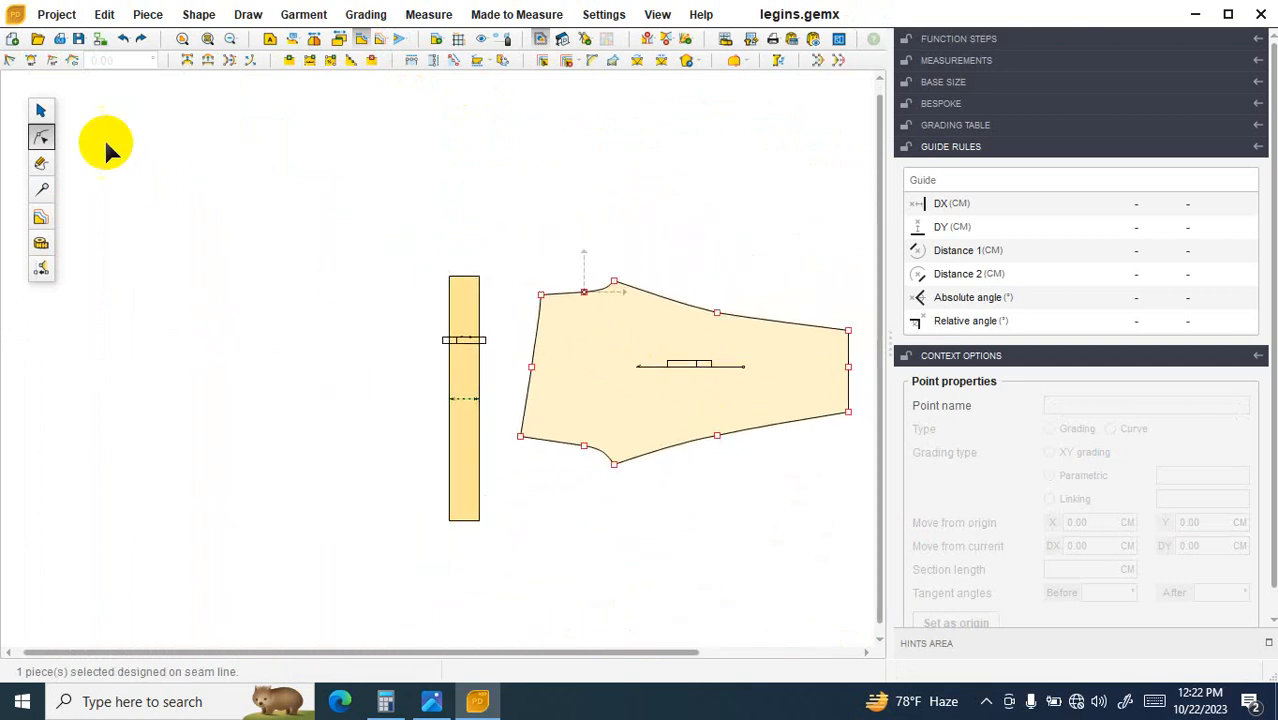
{"action": "left_click", "coordinate": [60, 40]}
{"action": "left_click", "coordinate": [708, 388]}
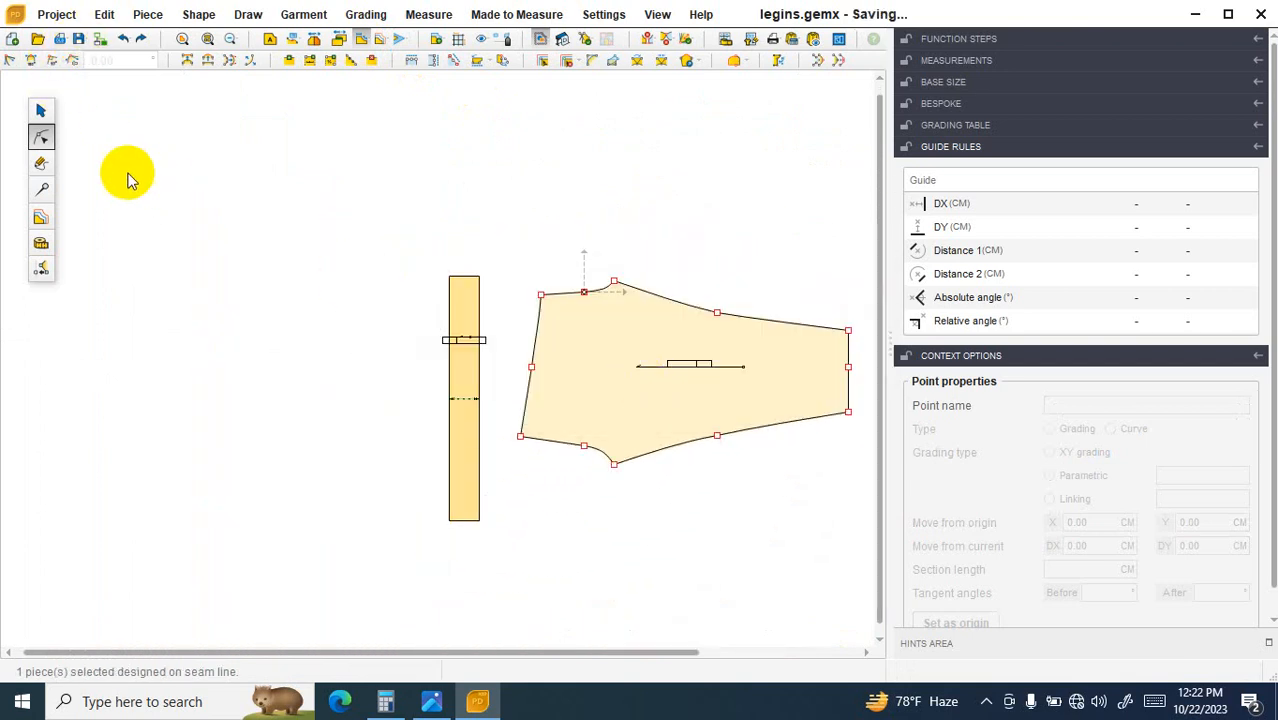
Step: Declare a projection of the back half across the axis from the waist midpoint to the hem midpoint
{"action": "left_click", "coordinate": [41, 166]}
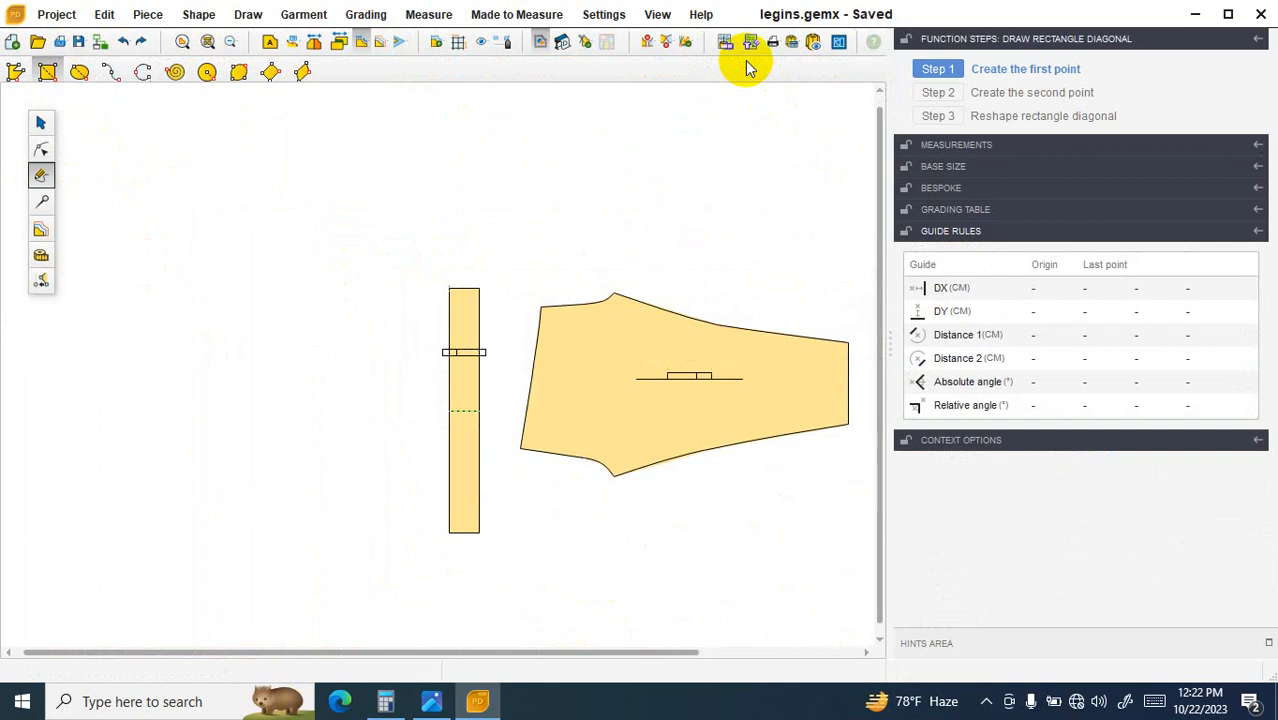
{"action": "left_click", "coordinate": [41, 148]}
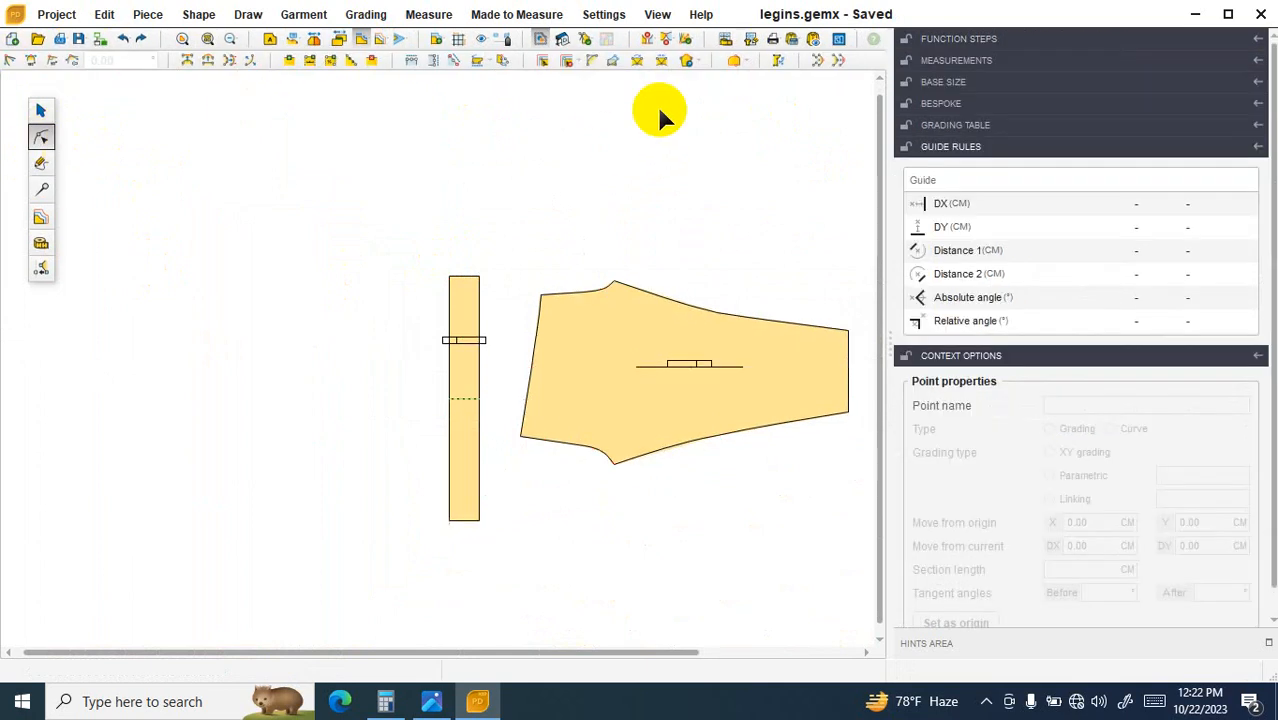
{"action": "left_click", "coordinate": [748, 64]}
{"action": "left_click", "coordinate": [760, 84]}
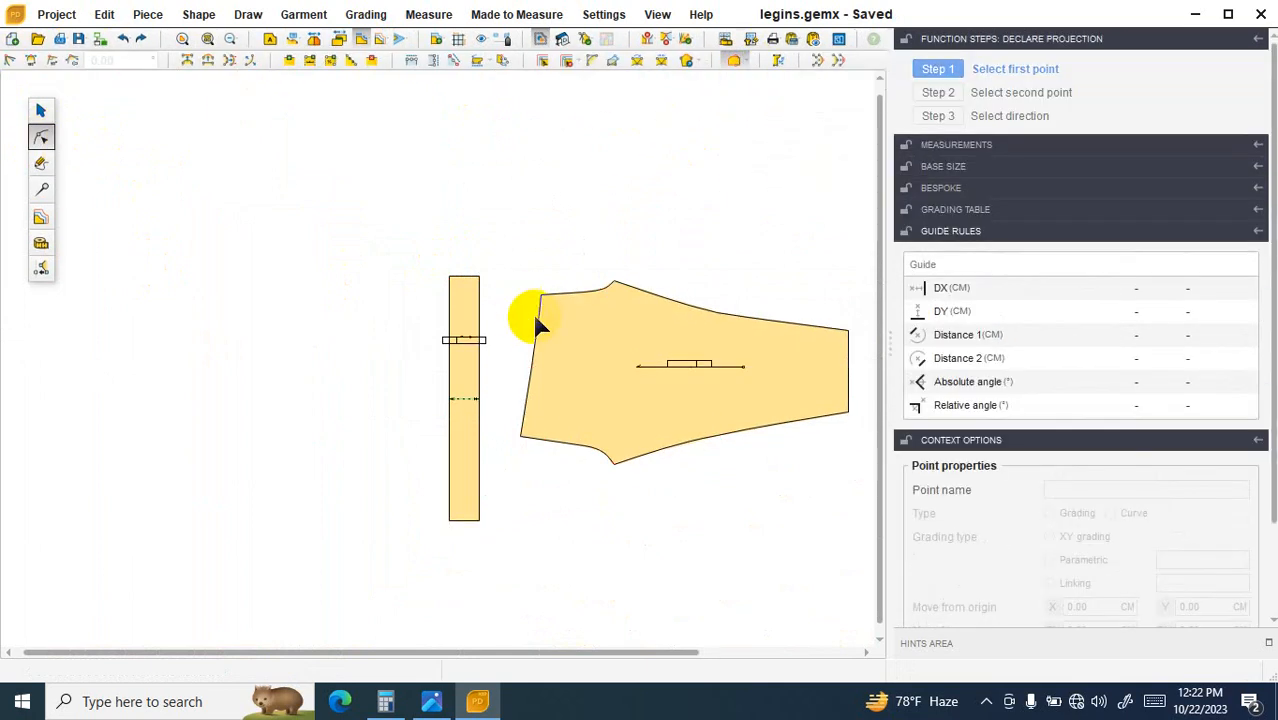
{"action": "left_click", "coordinate": [538, 356]}
{"action": "left_click", "coordinate": [532, 367]}
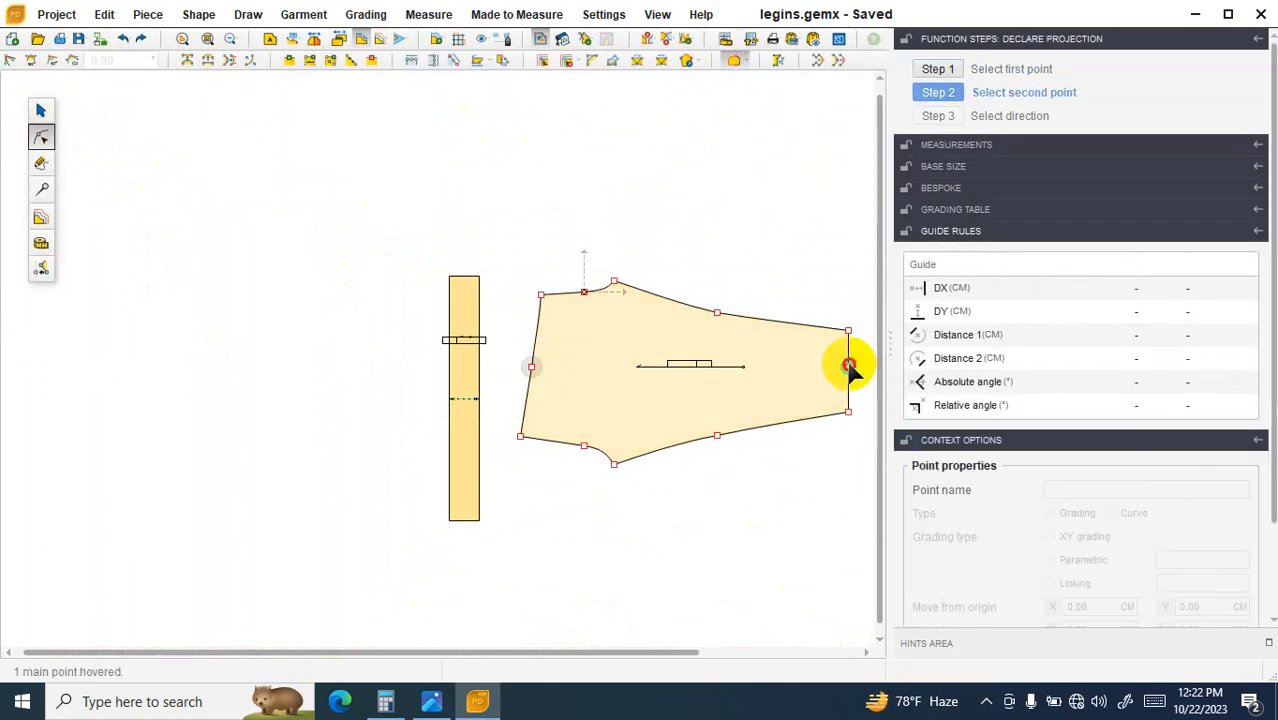
{"action": "left_click", "coordinate": [848, 366]}
{"action": "left_click", "coordinate": [606, 455]}
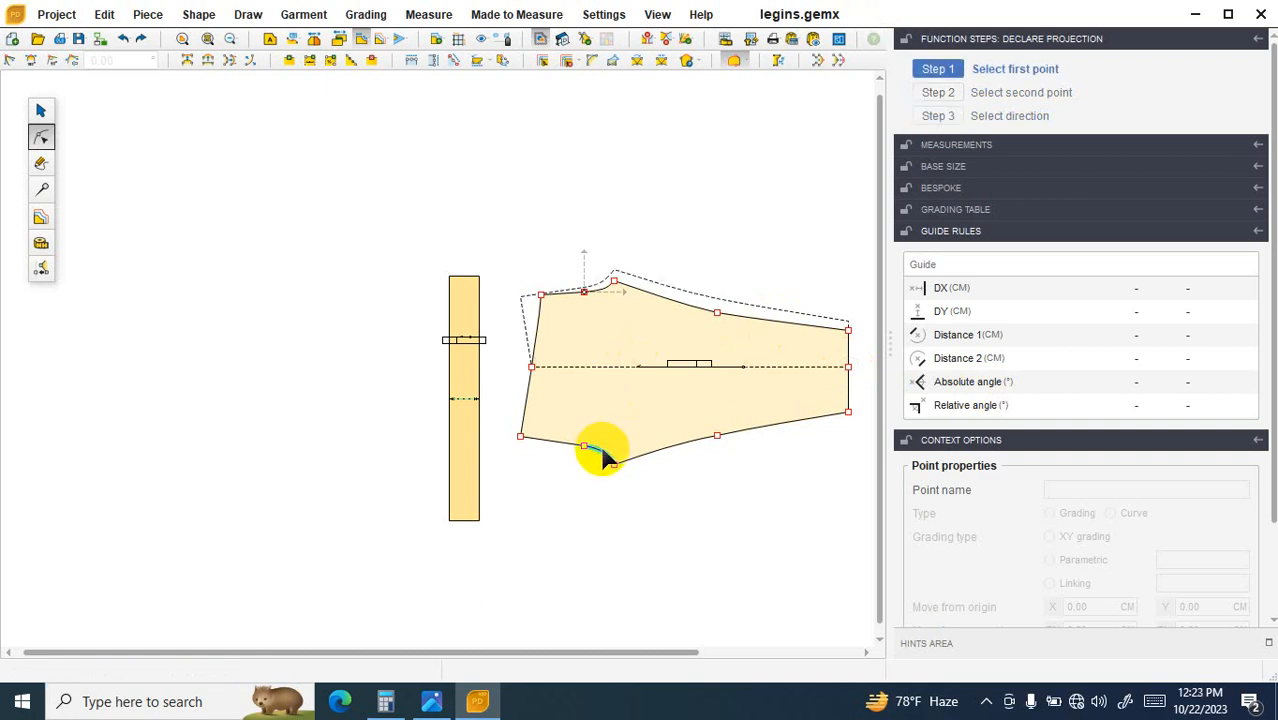
Step: Compare the projected back outline with the front half, and undo the projection
{"action": "scroll", "coordinate": [588, 280], "scroll_direction": "up", "scroll_amount": 5}
{"action": "scroll", "coordinate": [493, 318], "scroll_direction": "down", "scroll_amount": 5}
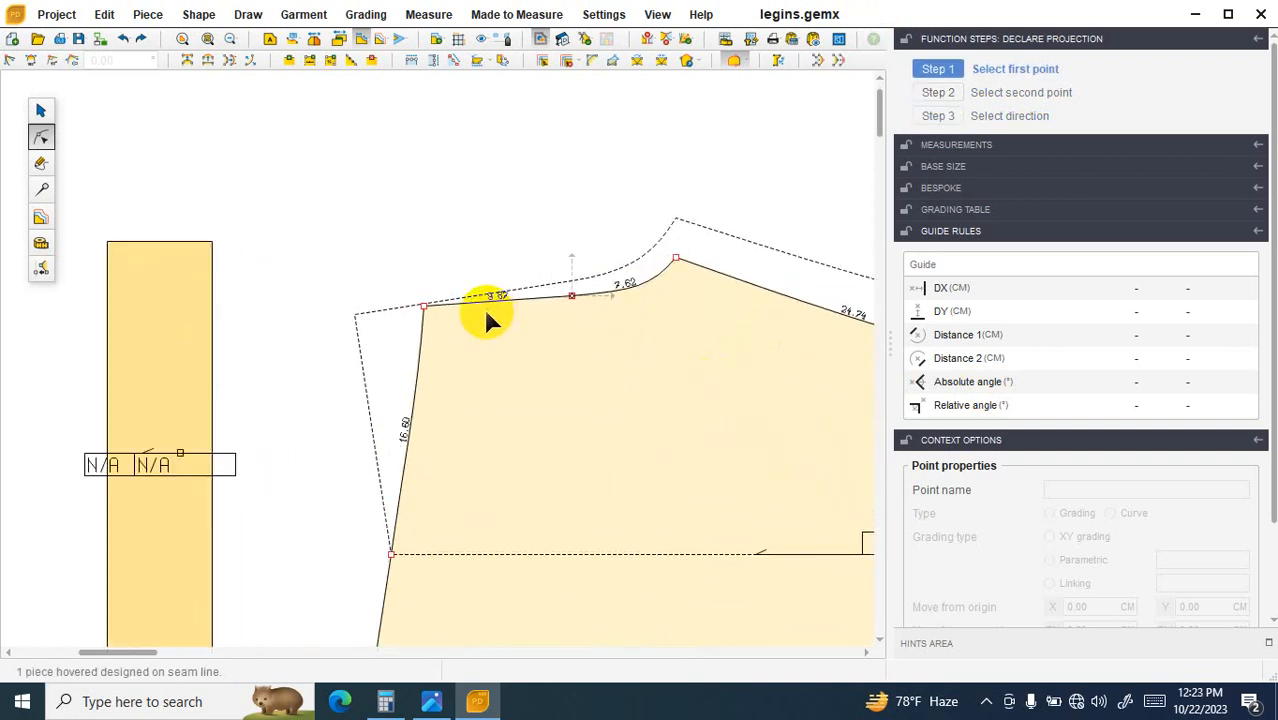
{"action": "scroll", "coordinate": [690, 420], "scroll_direction": "up", "scroll_amount": 5}
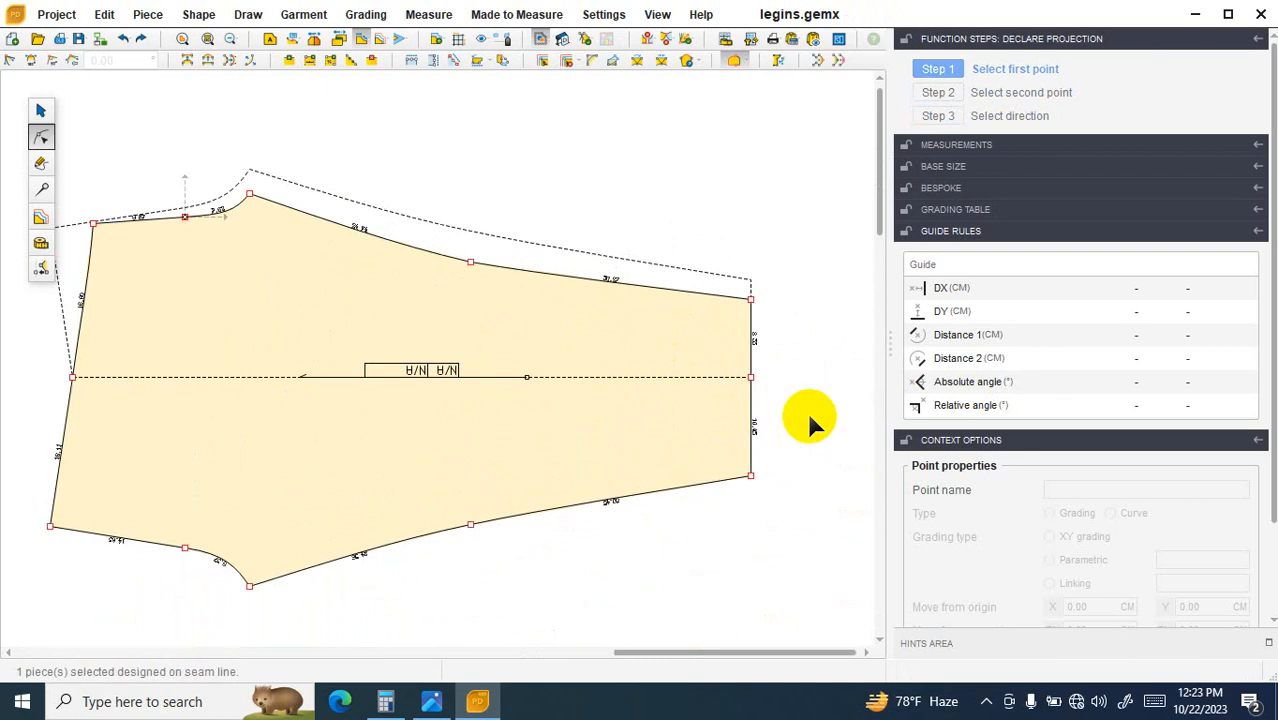
{"action": "left_click", "coordinate": [40, 110]}
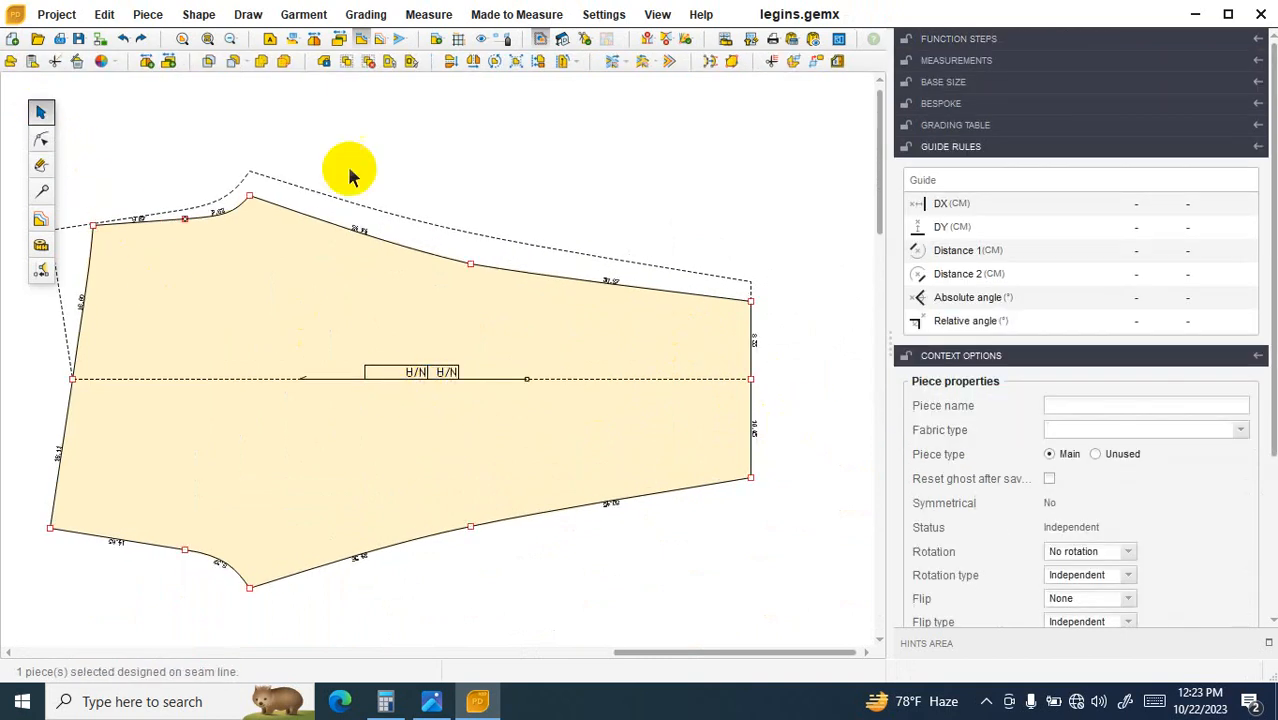
{"action": "left_click", "coordinate": [124, 39]}
{"action": "scroll", "coordinate": [422, 355], "scroll_direction": "down", "scroll_amount": 1}
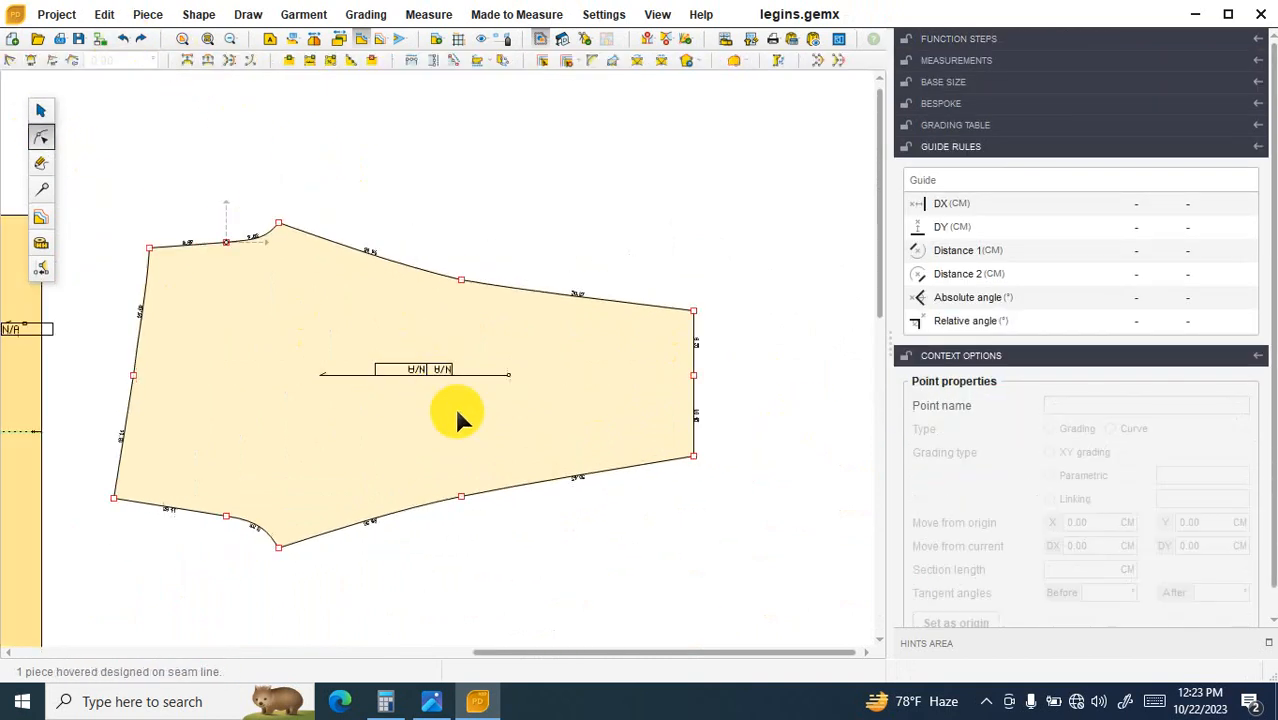
{"action": "scroll", "coordinate": [530, 438], "scroll_direction": "up", "scroll_amount": 2}
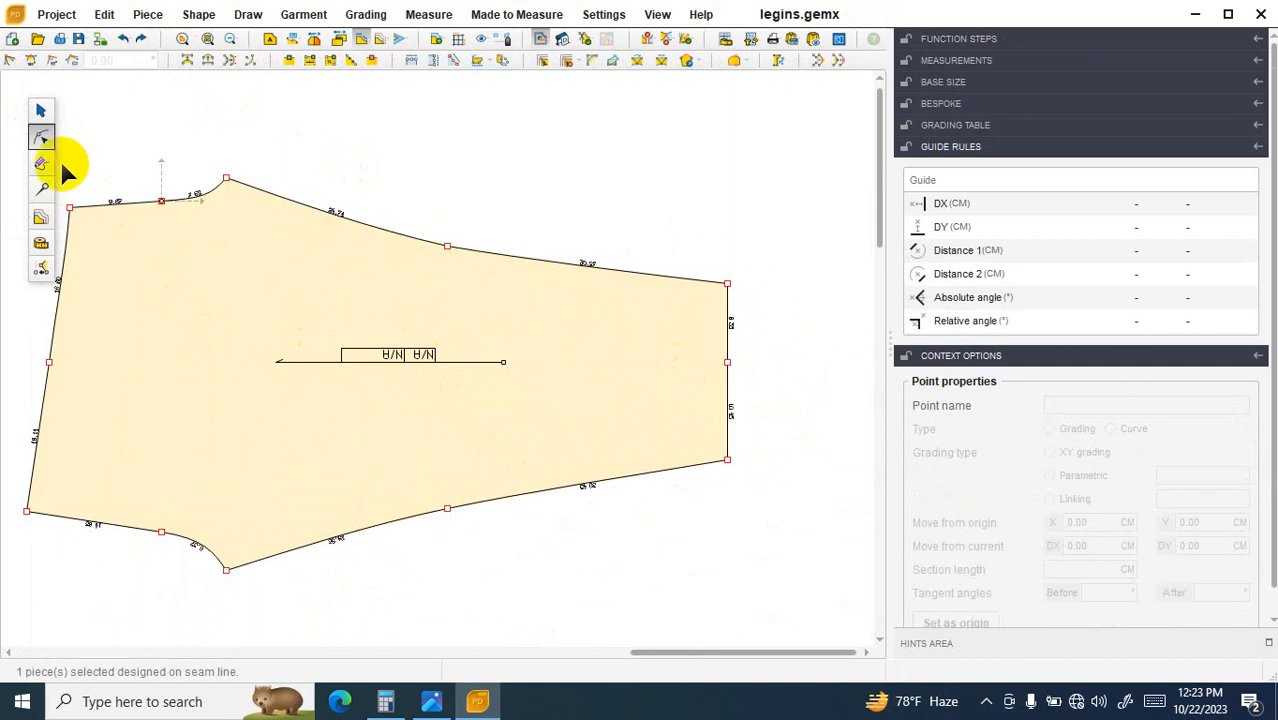
{"action": "scroll", "coordinate": [62, 164], "scroll_direction": "up", "scroll_amount": 1}
{"action": "scroll", "coordinate": [387, 357], "scroll_direction": "down", "scroll_amount": 3}
{"action": "scroll", "coordinate": [473, 393], "scroll_direction": "down", "scroll_amount": 5}
{"action": "scroll", "coordinate": [313, 441], "scroll_direction": "up", "scroll_amount": 1}
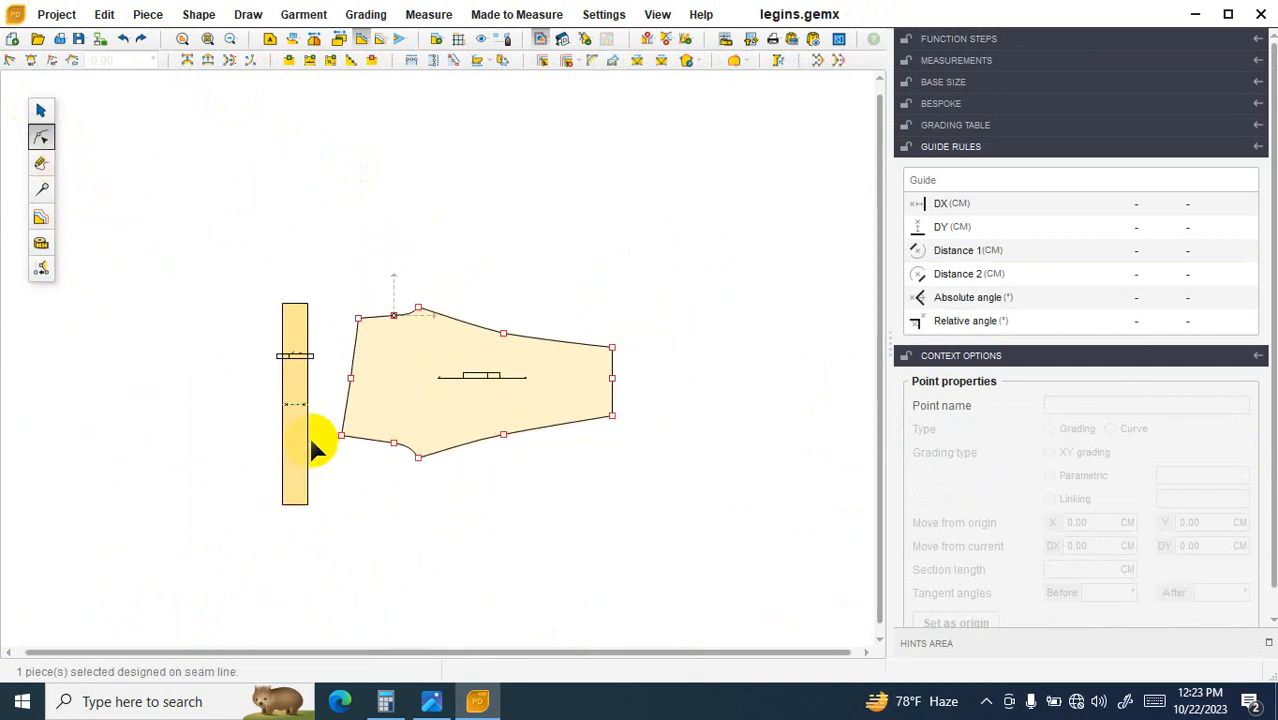